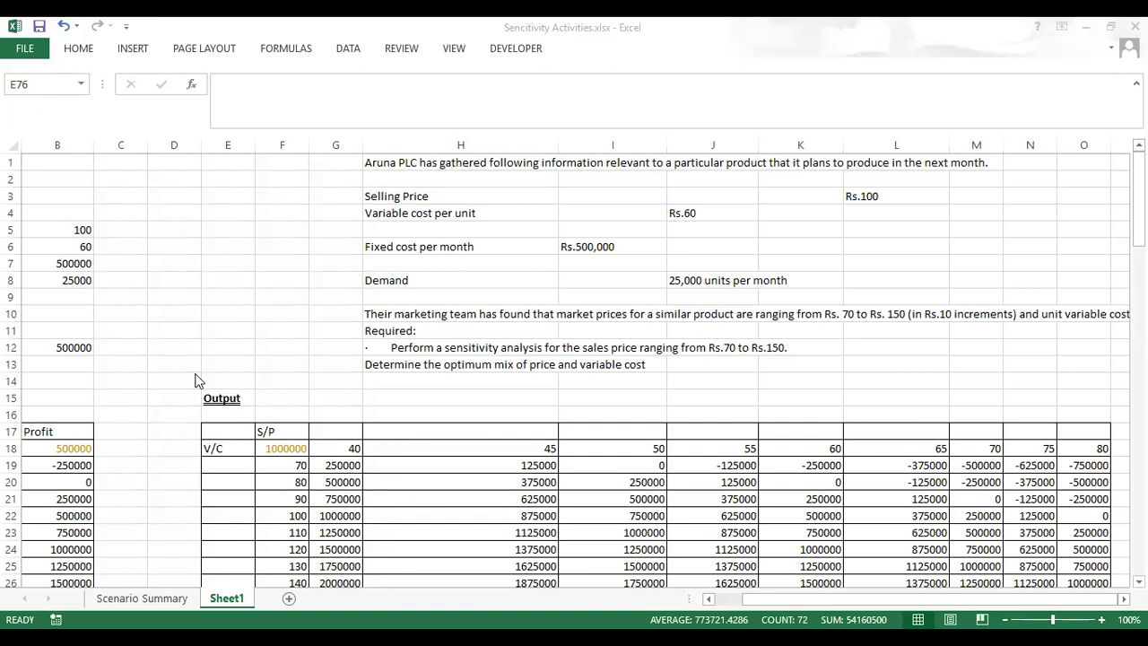
Step: Clear the existing Profit formula from cell B12
{"action": "left_click", "coordinate": [709, 600]}
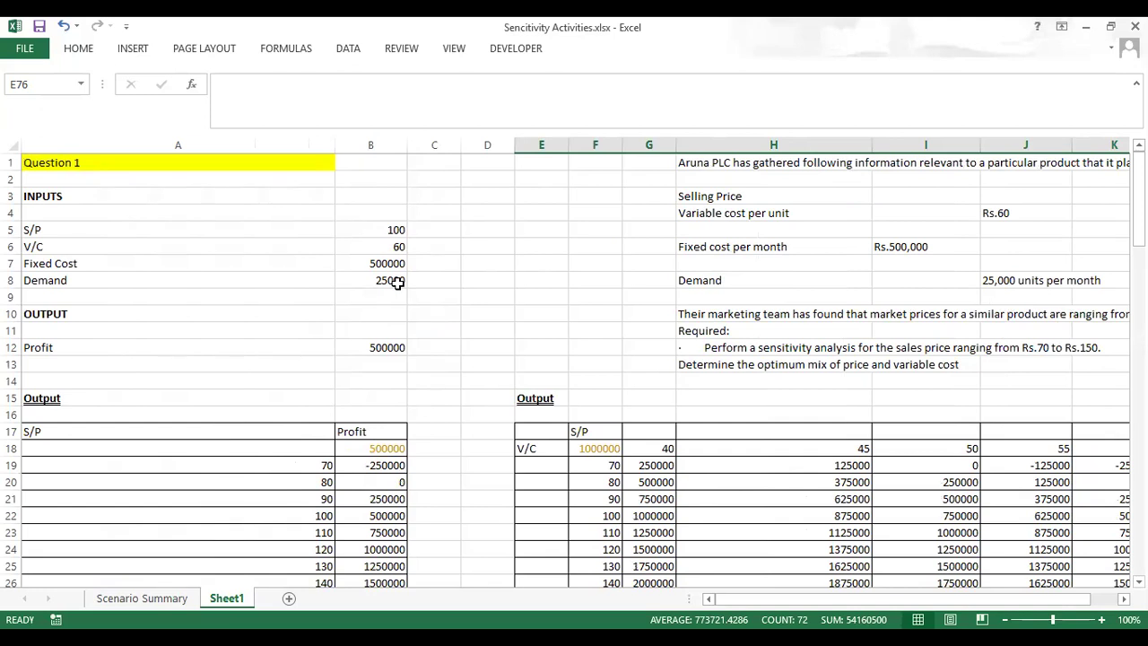
{"action": "left_click", "coordinate": [387, 347]}
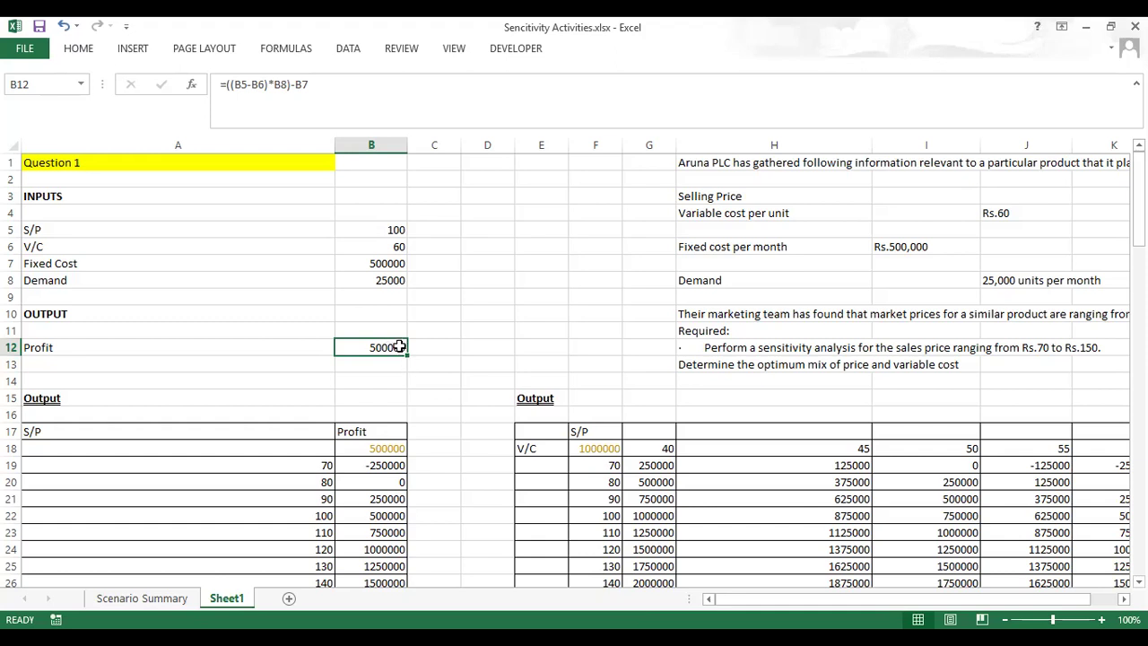
{"action": "double_click", "coordinate": [399, 348]}
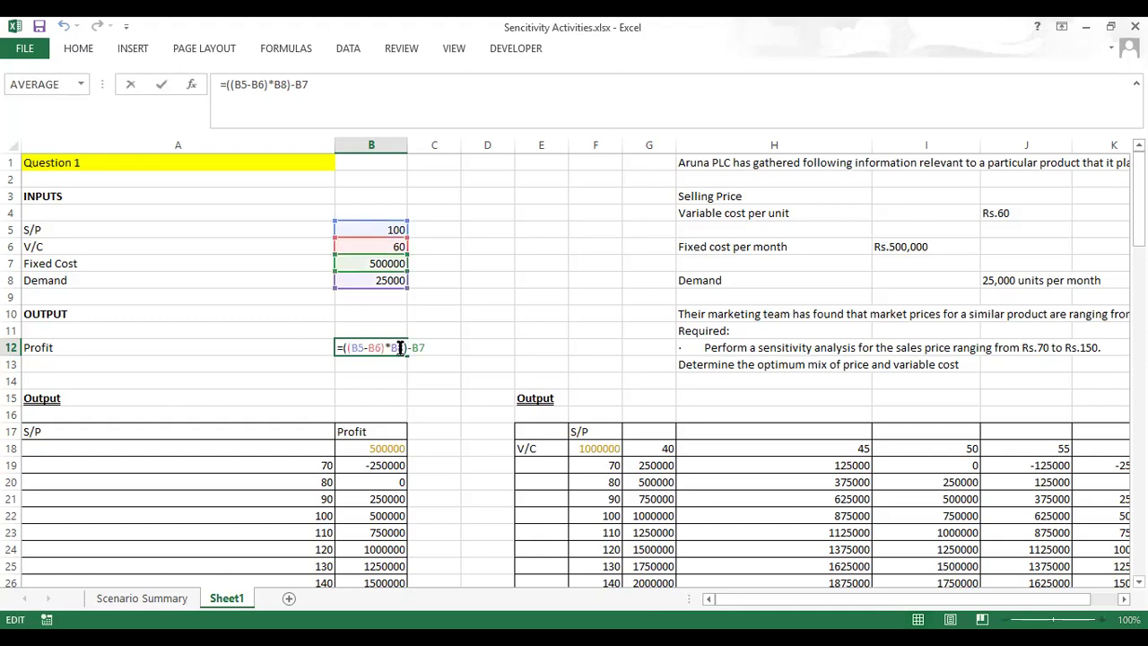
{"action": "key", "text": "End"}
{"action": "key", "text": "BackSpace"}
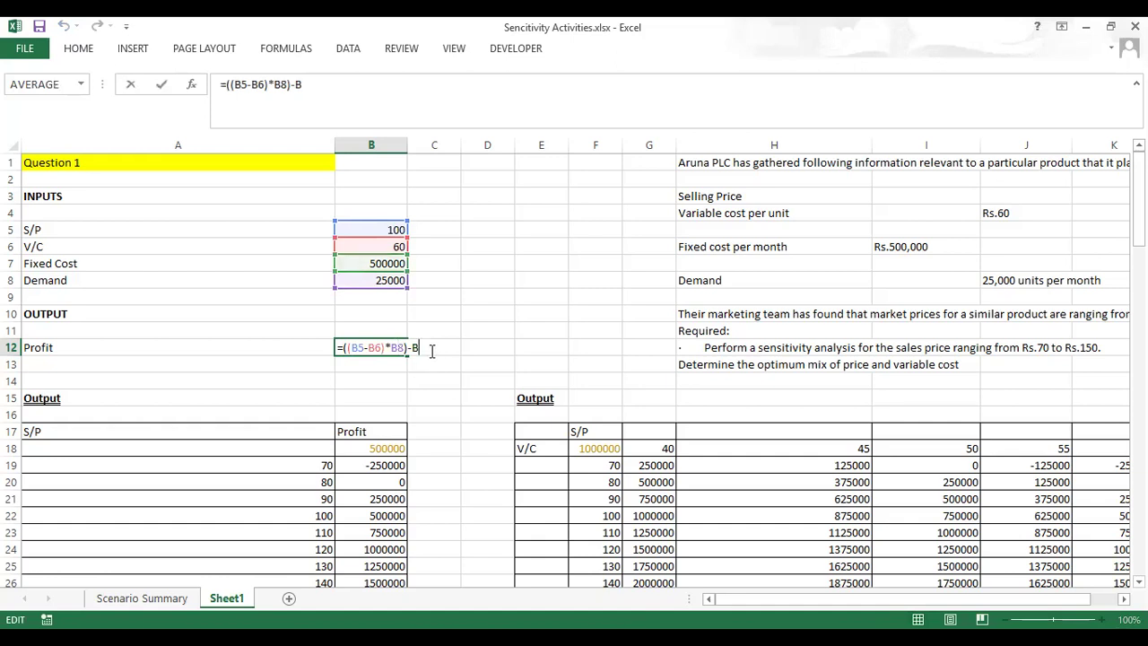
{"action": "key", "text": "BackSpace"}
{"action": "key", "text": "BackSpace"}
{"action": "key", "text": "BackSpace"}
{"action": "key", "text": "BackSpace"}
{"action": "key", "text": "BackSpace"}
{"action": "key", "text": "BackSpace"}
{"action": "key", "text": "BackSpace"}
{"action": "key", "text": "BackSpace"}
{"action": "key", "text": "BackSpace"}
{"action": "key", "text": "BackSpace"}
{"action": "key", "text": "BackSpace"}
{"action": "key", "text": "BackSpace"}
{"action": "key", "text": "BackSpace"}
{"action": "key", "text": "BackSpace"}
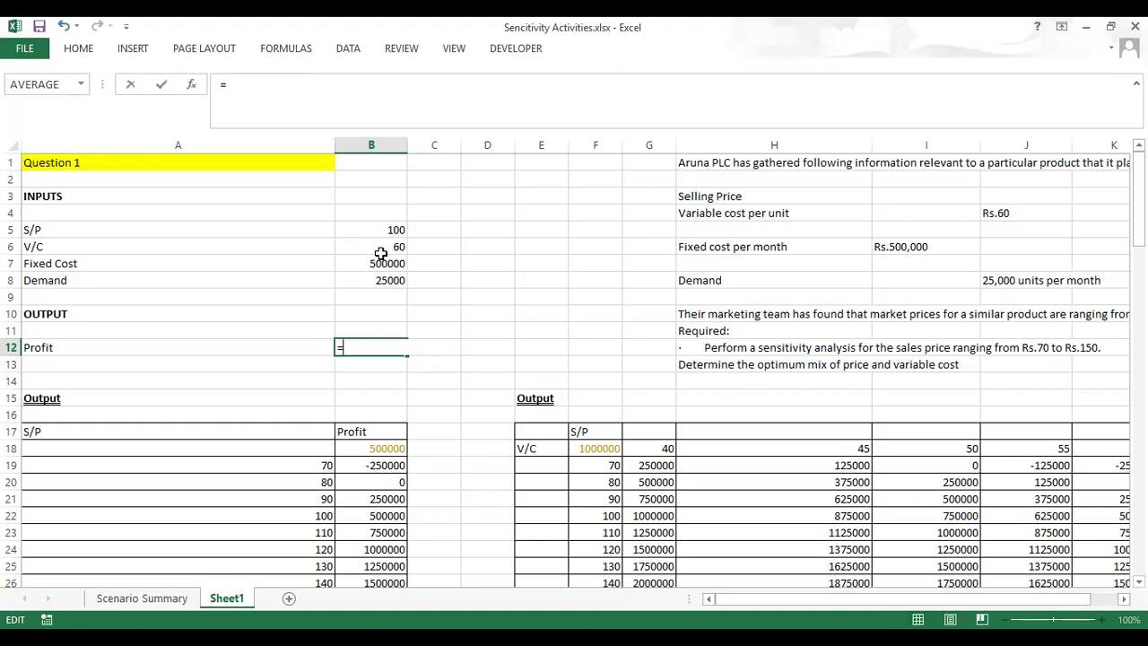
{"action": "key", "text": "BackSpace"}
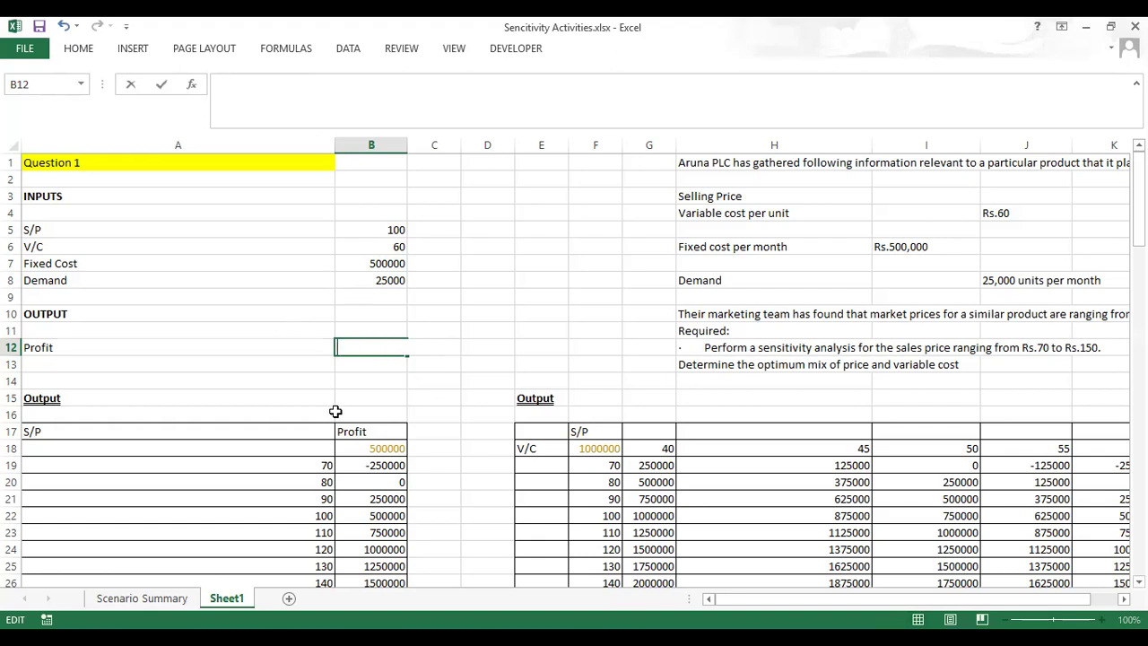
{"action": "left_click", "coordinate": [462, 391]}
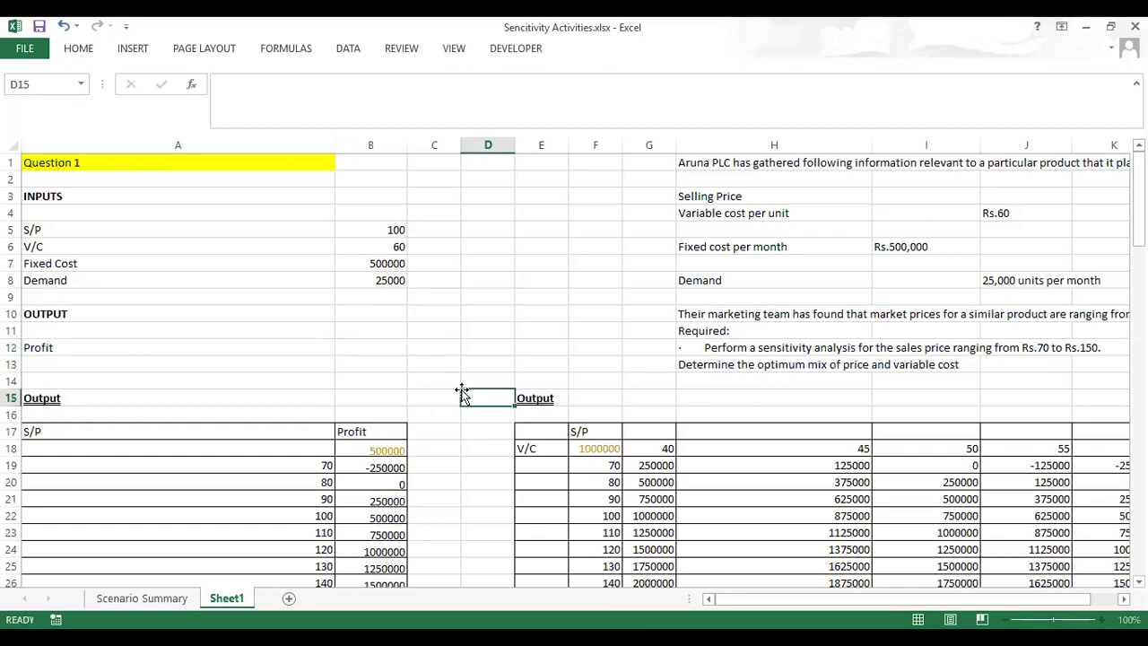
{"action": "left_click", "coordinate": [355, 346]}
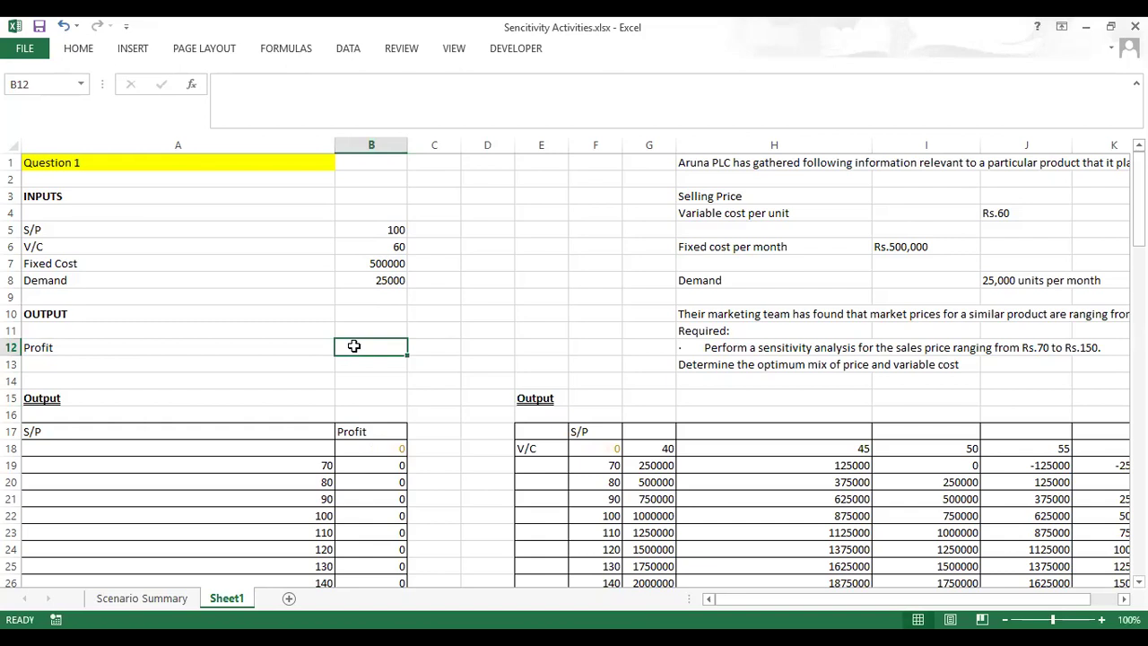
{"action": "type", "text": "="}
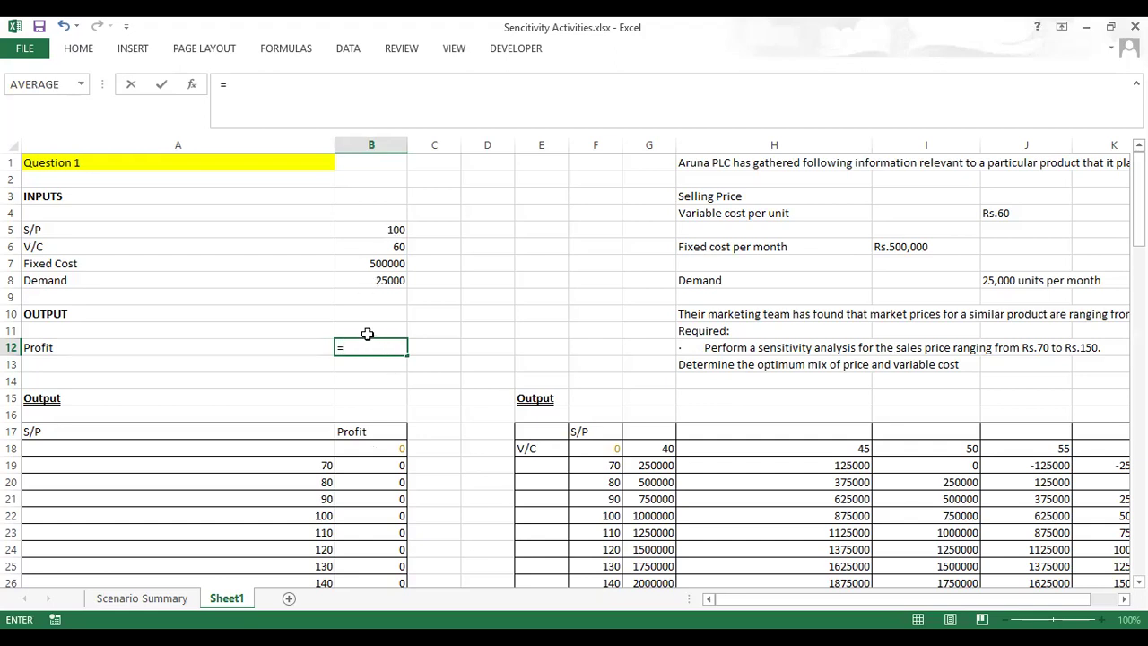
{"action": "left_click", "coordinate": [379, 231]}
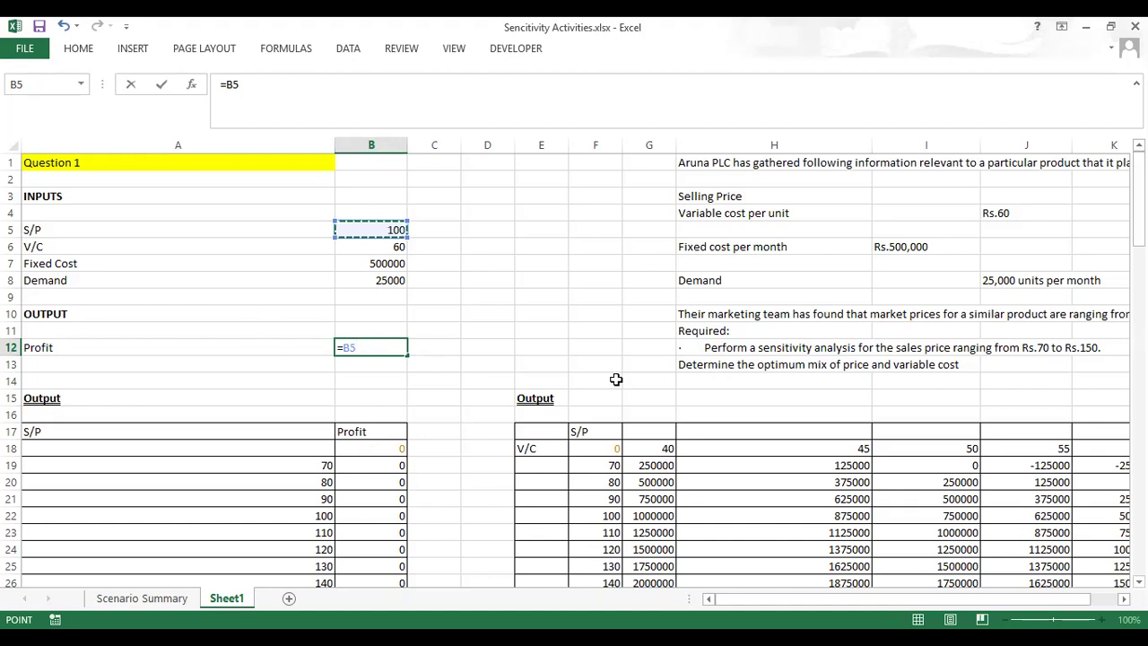
{"action": "key", "text": "BackSpace"}
{"action": "key", "text": "BackSpace"}
{"action": "key", "text": "BackSpace"}
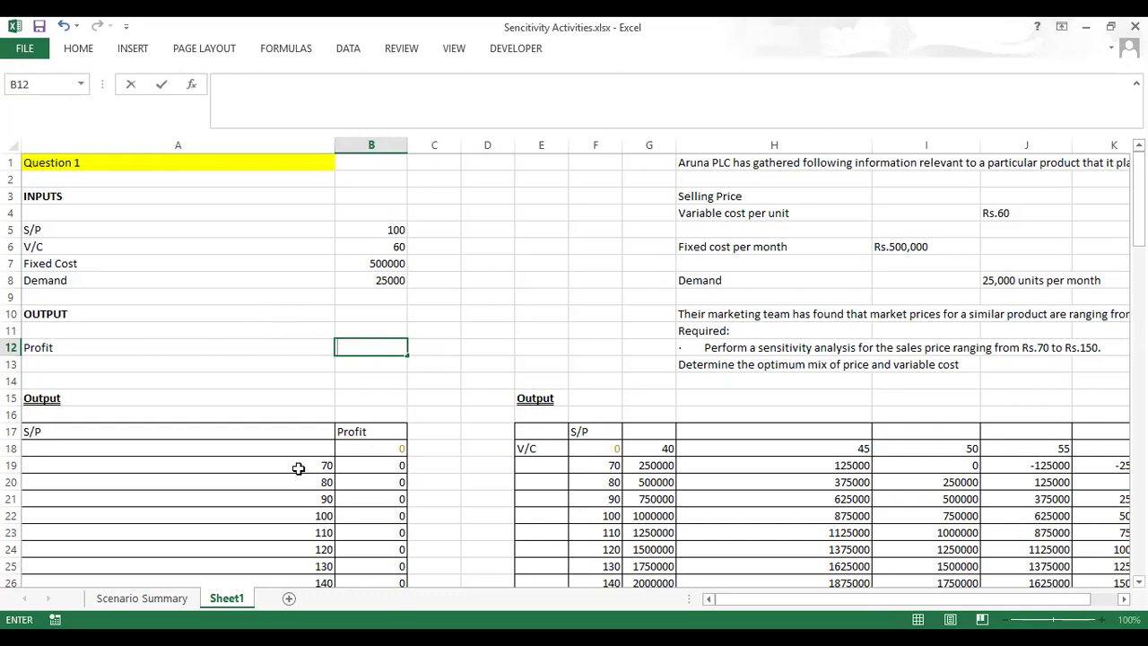
Step: Replace the Profit label in A12 with Sales and calculate it in B12 as =B5*B8
{"action": "left_click", "coordinate": [273, 348]}
{"action": "key", "text": "BackSpace"}
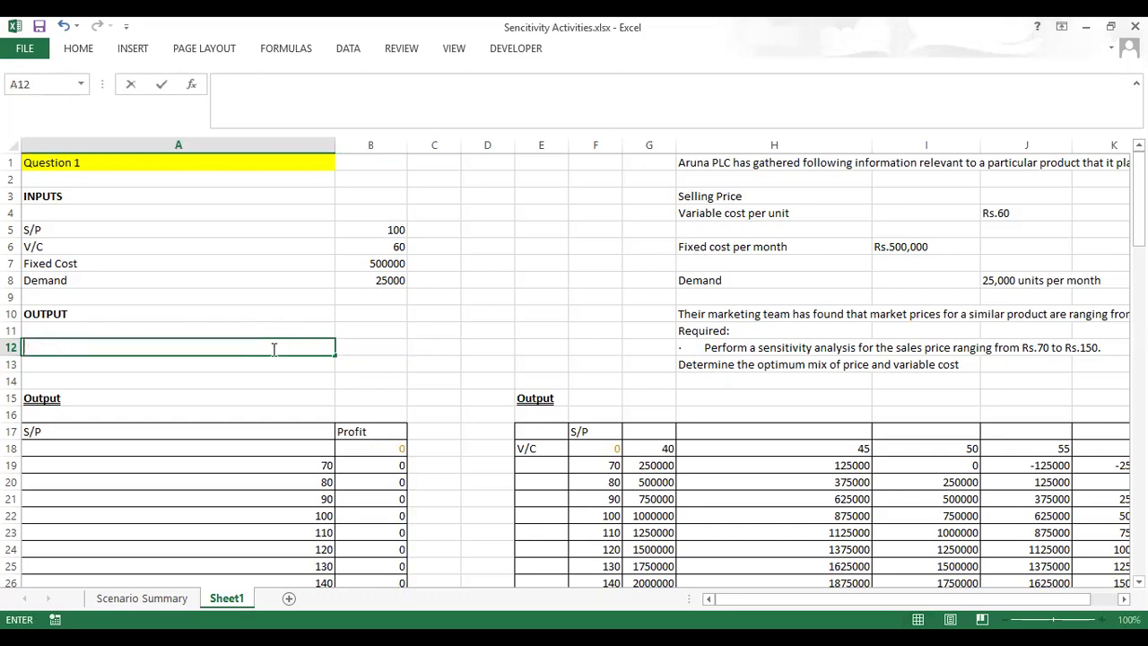
{"action": "type", "text": "Sales"}
{"action": "left_click", "coordinate": [359, 347]}
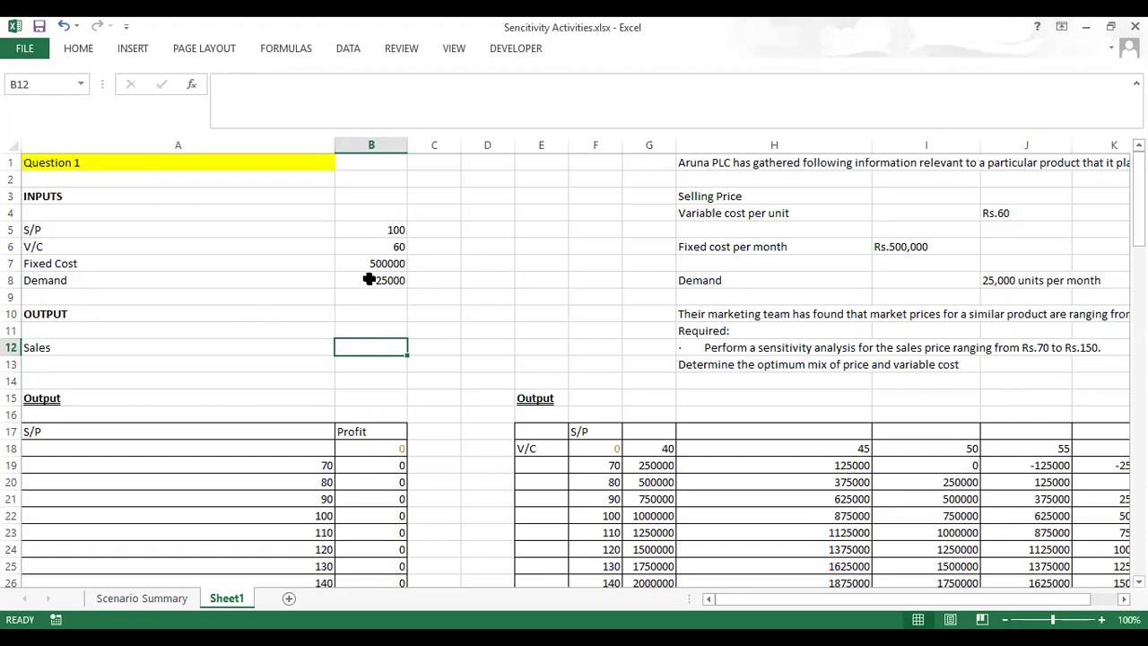
{"action": "type", "text": "="}
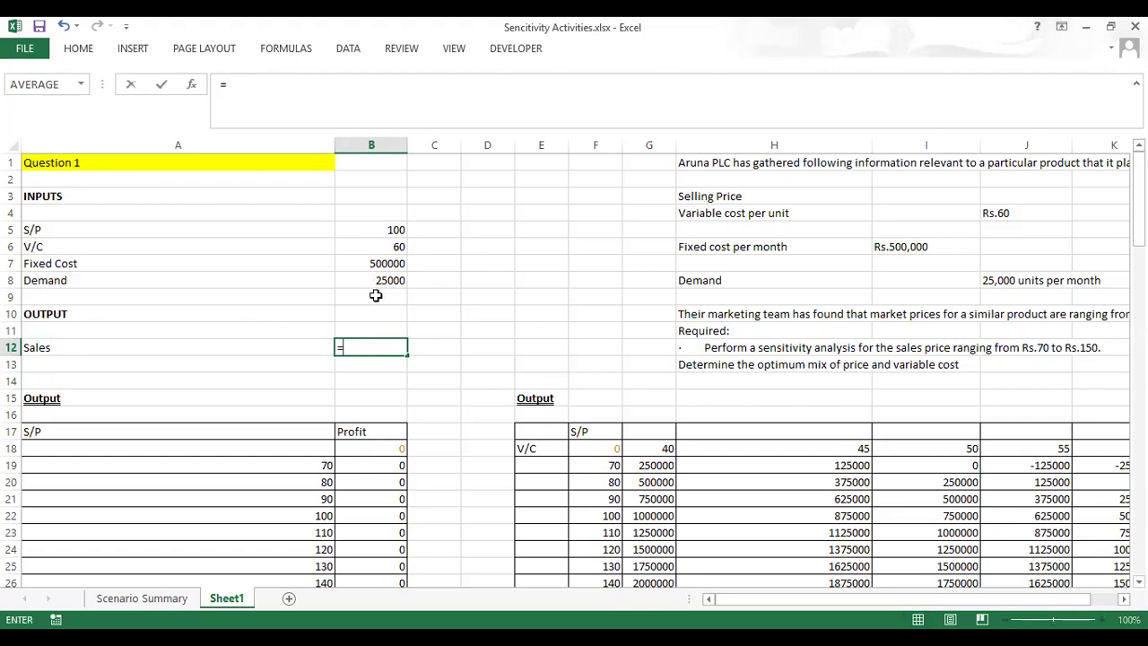
{"action": "left_click", "coordinate": [393, 231]}
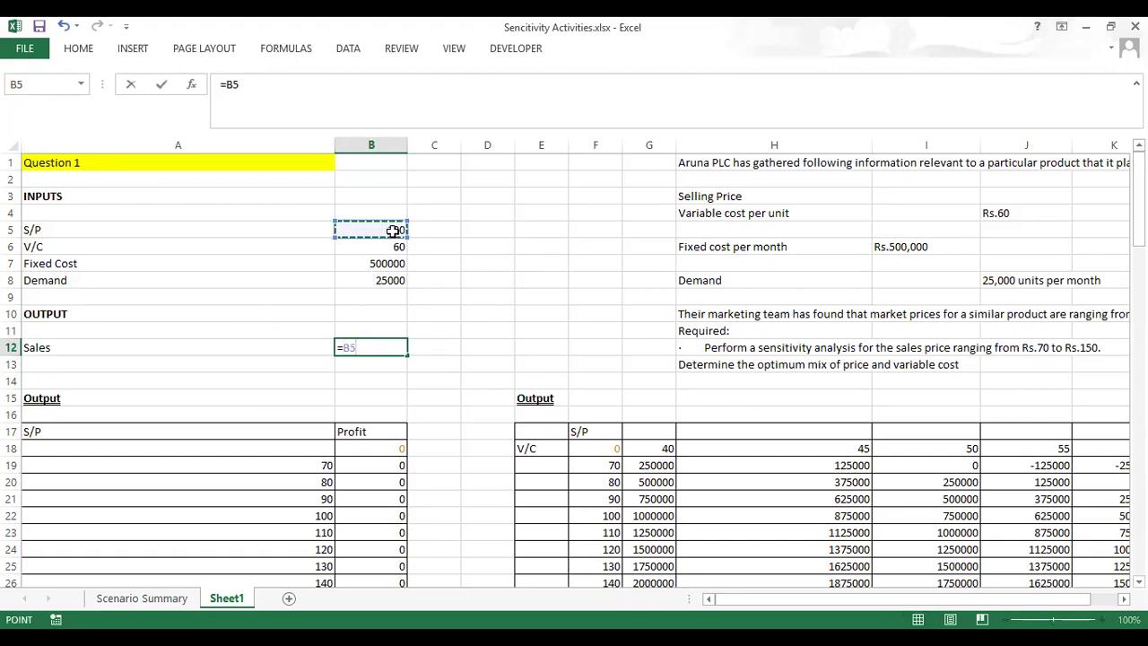
{"action": "type", "text": "*"}
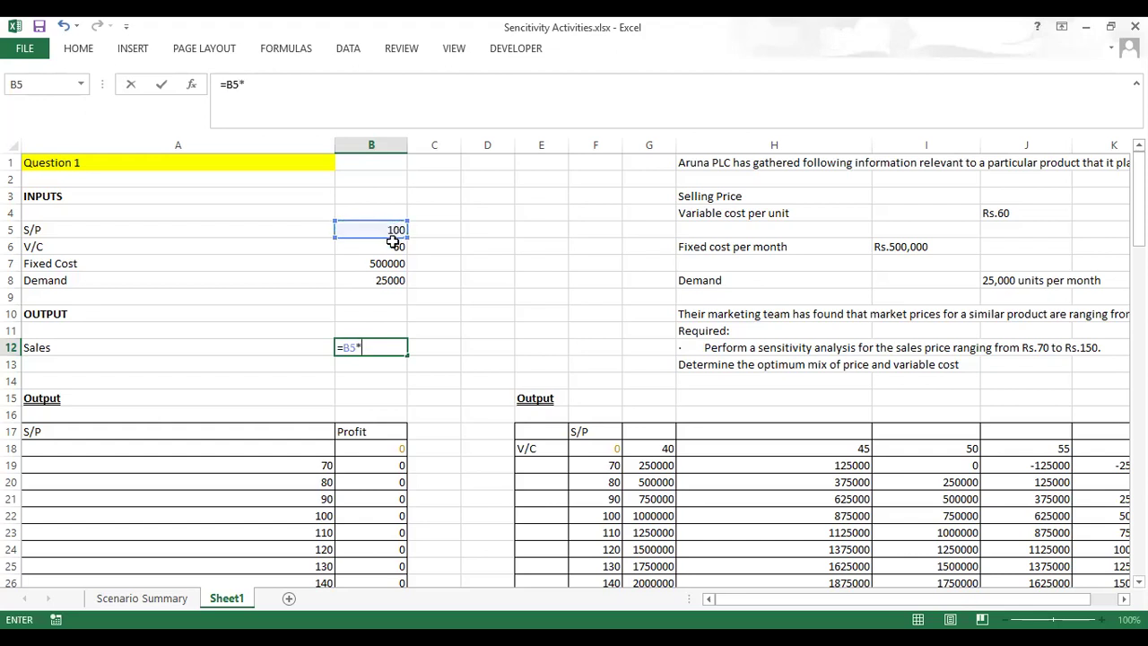
{"action": "left_click", "coordinate": [398, 280]}
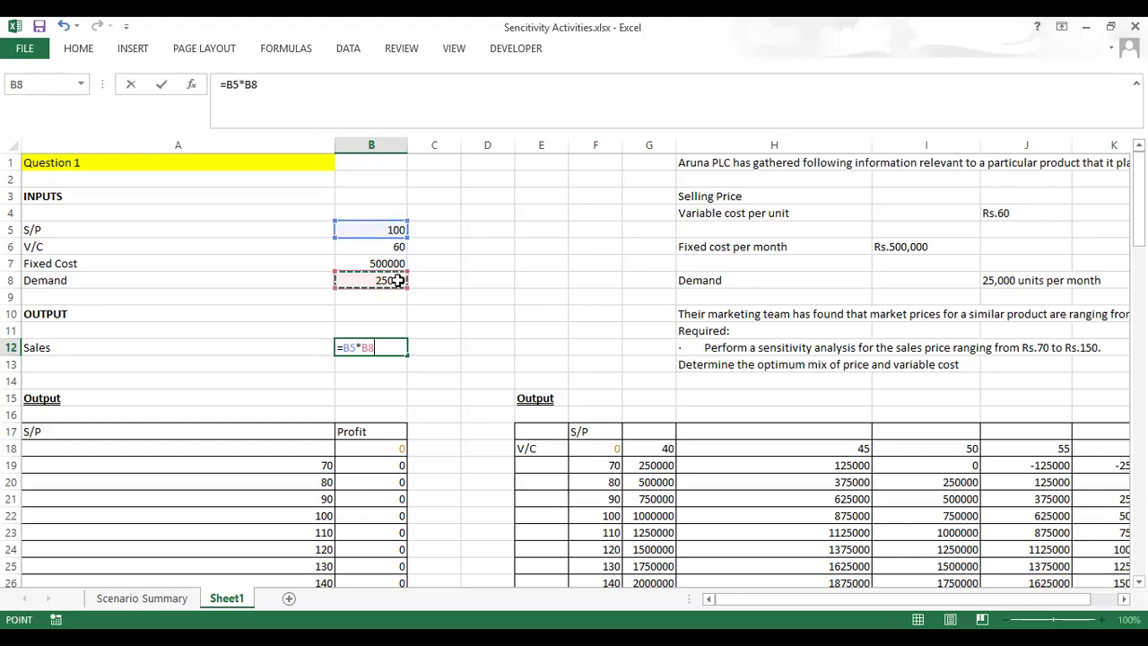
{"action": "key", "text": "Return"}
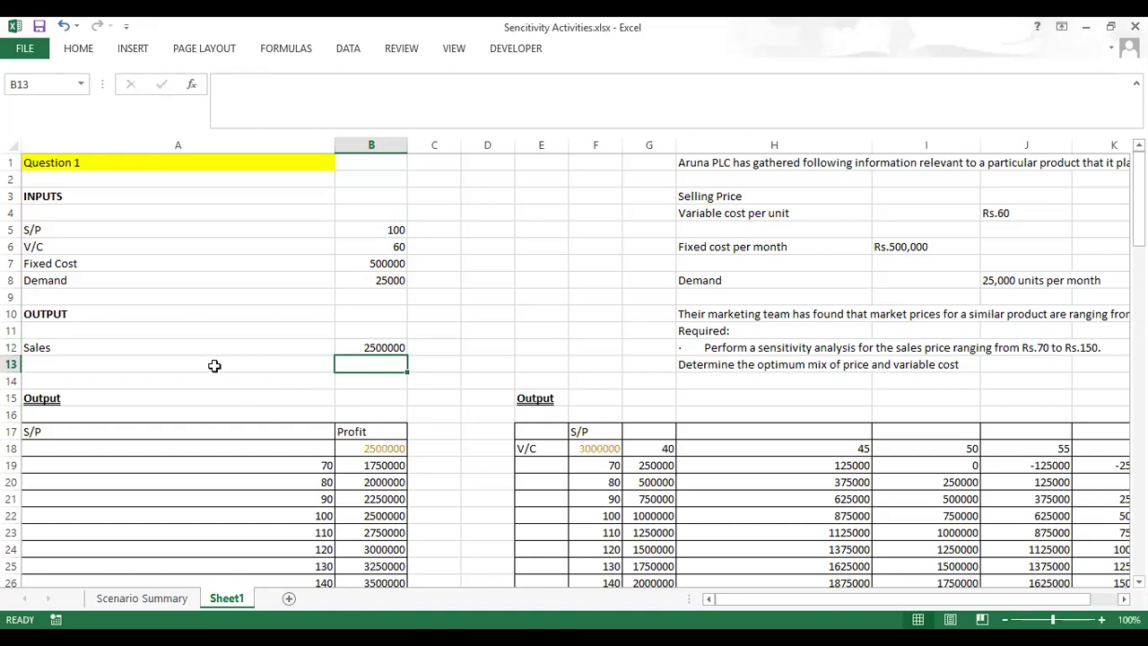
Step: Add a Variable Cost label in A13 and calculate it in B13 as =B6*B8
{"action": "left_click", "coordinate": [215, 366]}
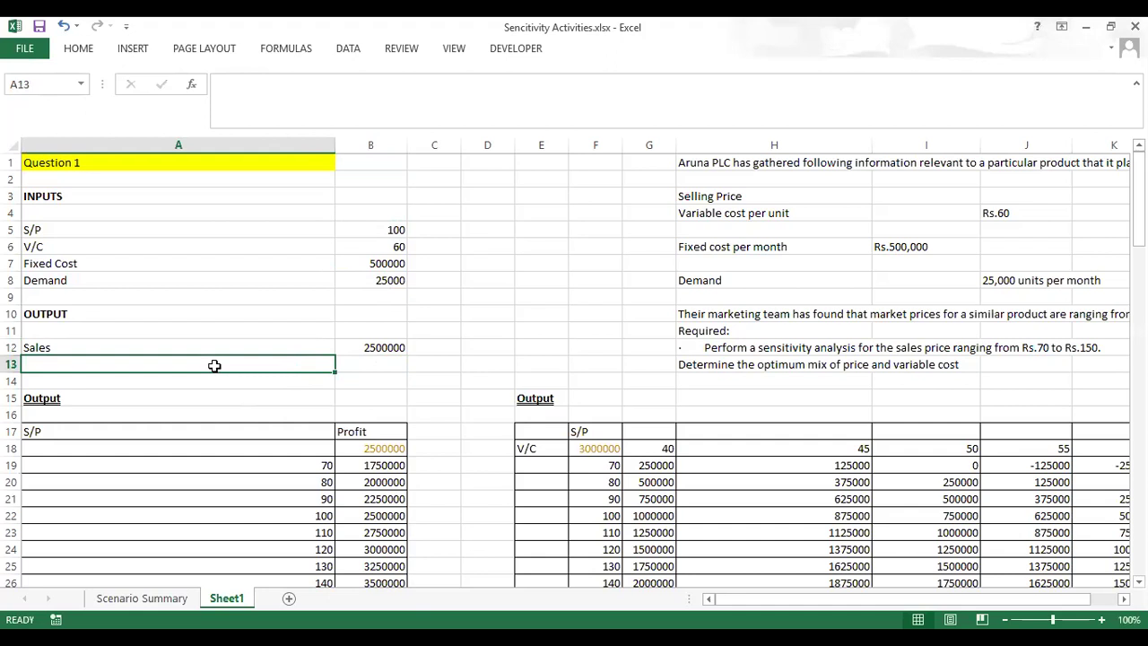
{"action": "type", "text": "Var"}
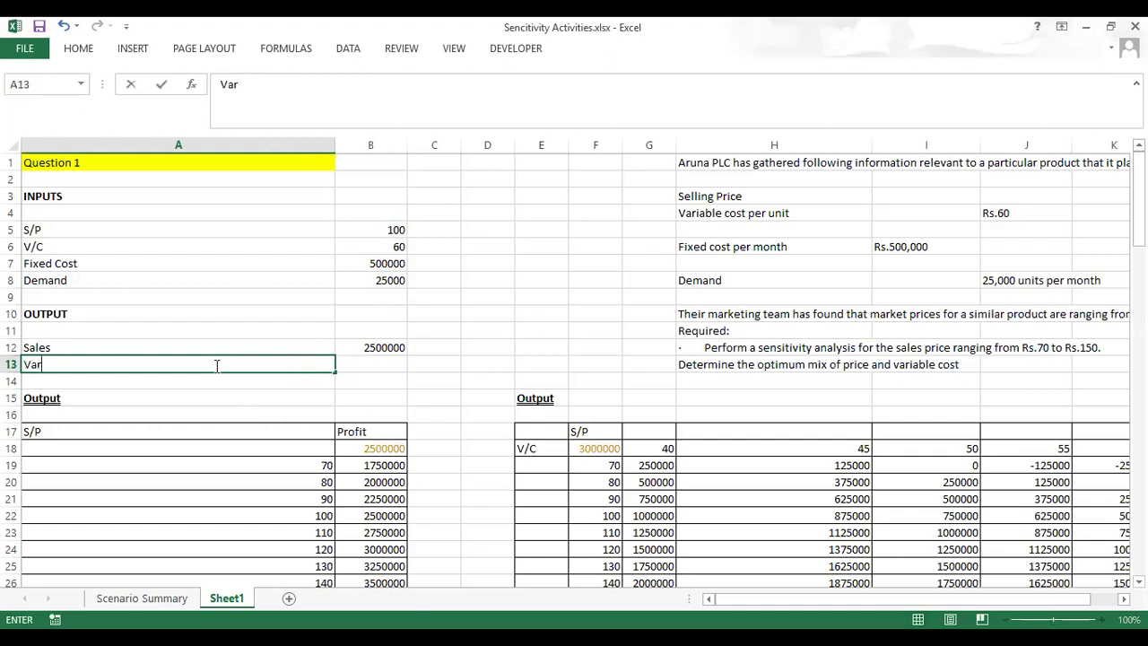
{"action": "type", "text": "iable Cost"}
{"action": "left_click", "coordinate": [377, 366]}
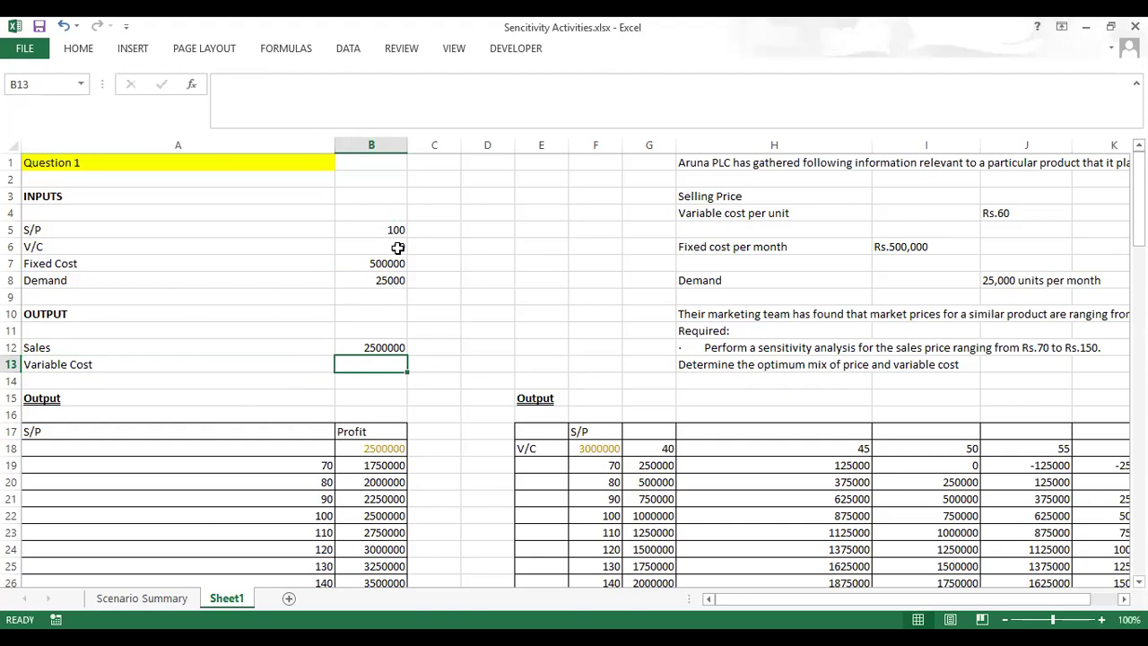
{"action": "type", "text": "="}
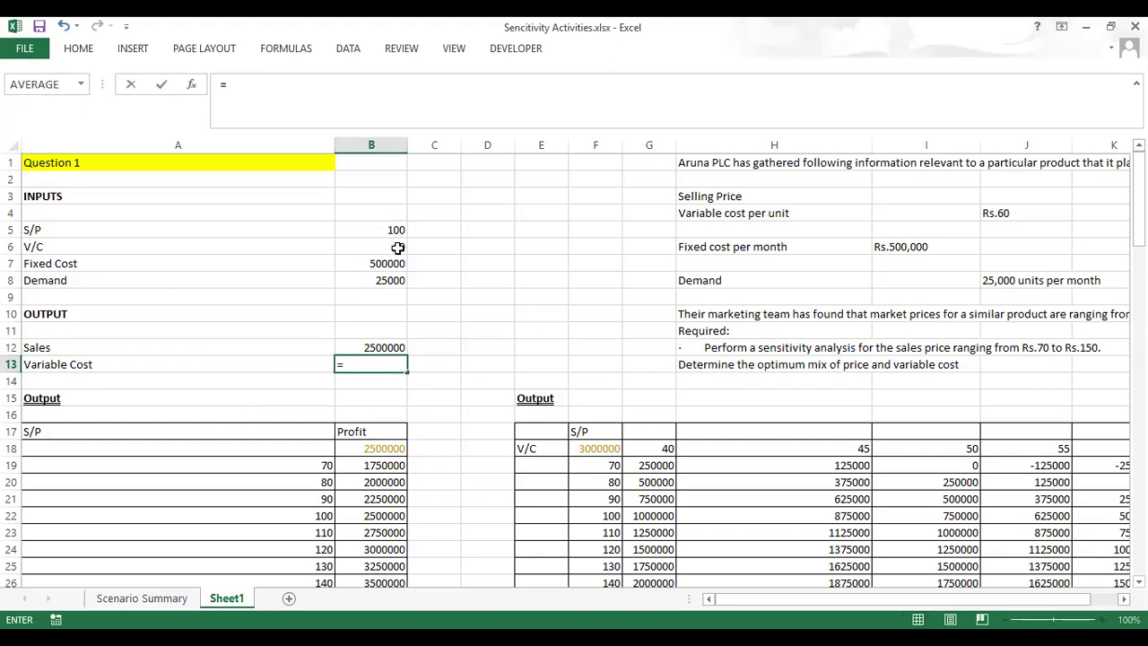
{"action": "left_click", "coordinate": [397, 248]}
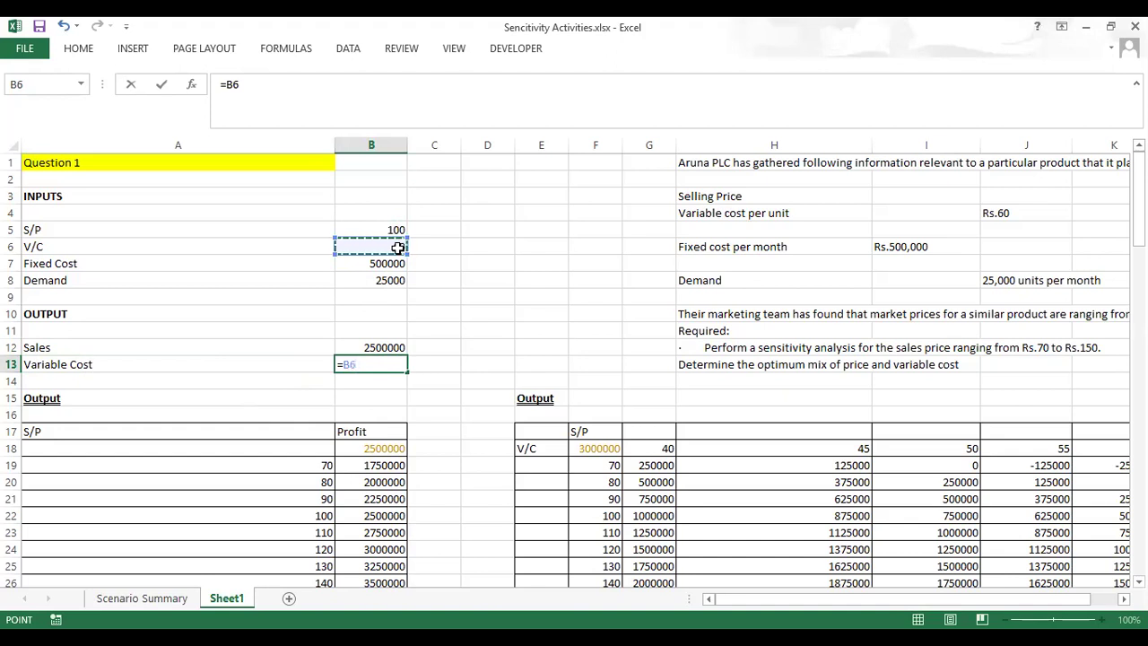
{"action": "type", "text": "*"}
{"action": "left_click", "coordinate": [397, 279]}
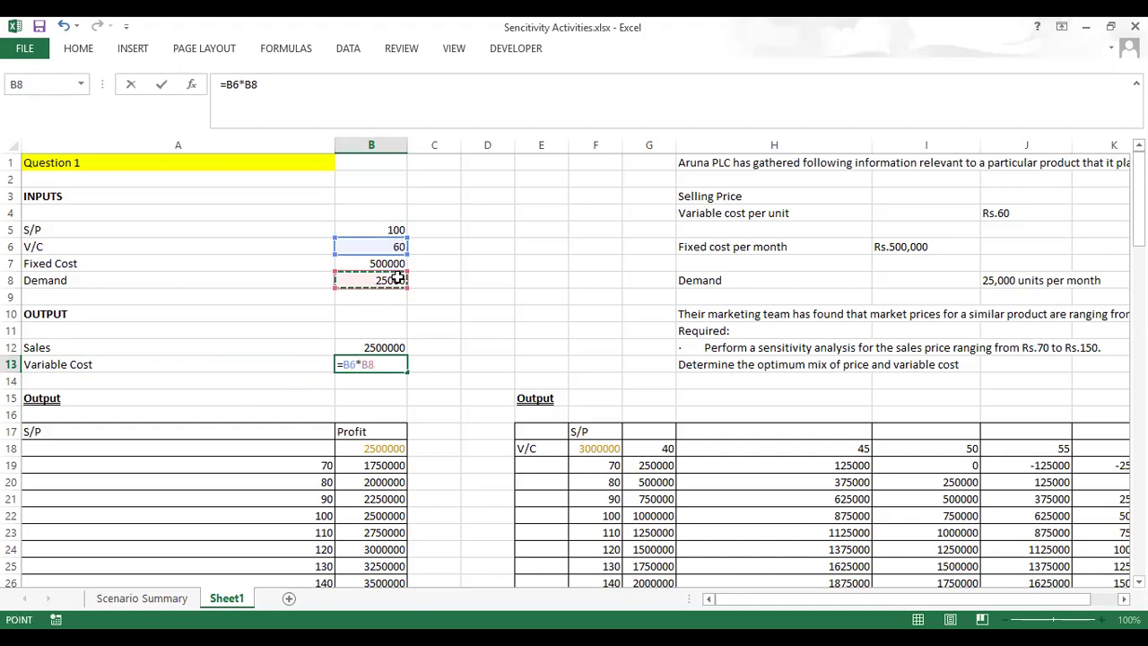
{"action": "key", "text": "Return"}
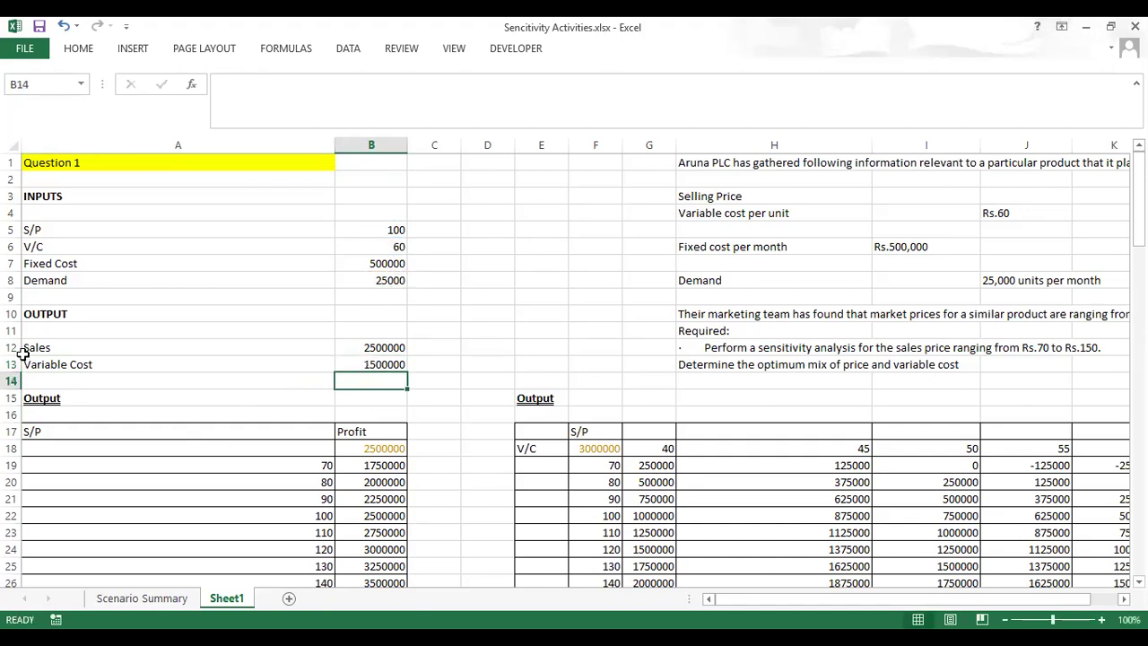
Step: Make the Variable Cost formula in B13 negative, accepting the corrected form -B6*B8
{"action": "left_click", "coordinate": [350, 363]}
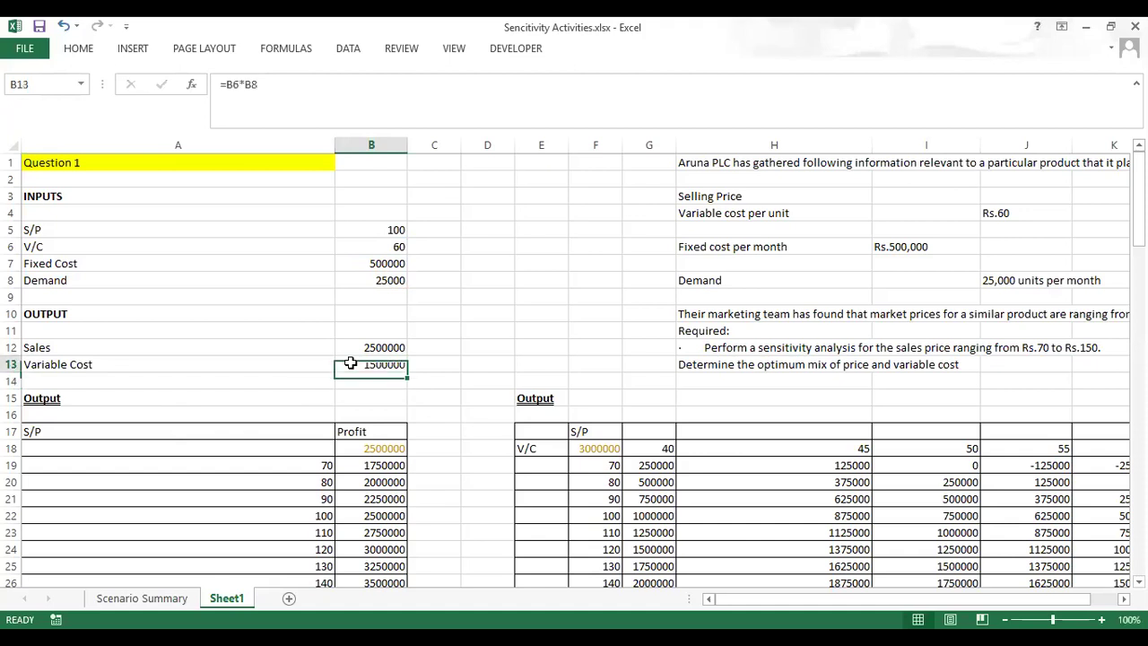
{"action": "left_click", "coordinate": [223, 85]}
{"action": "type", "text": "-"}
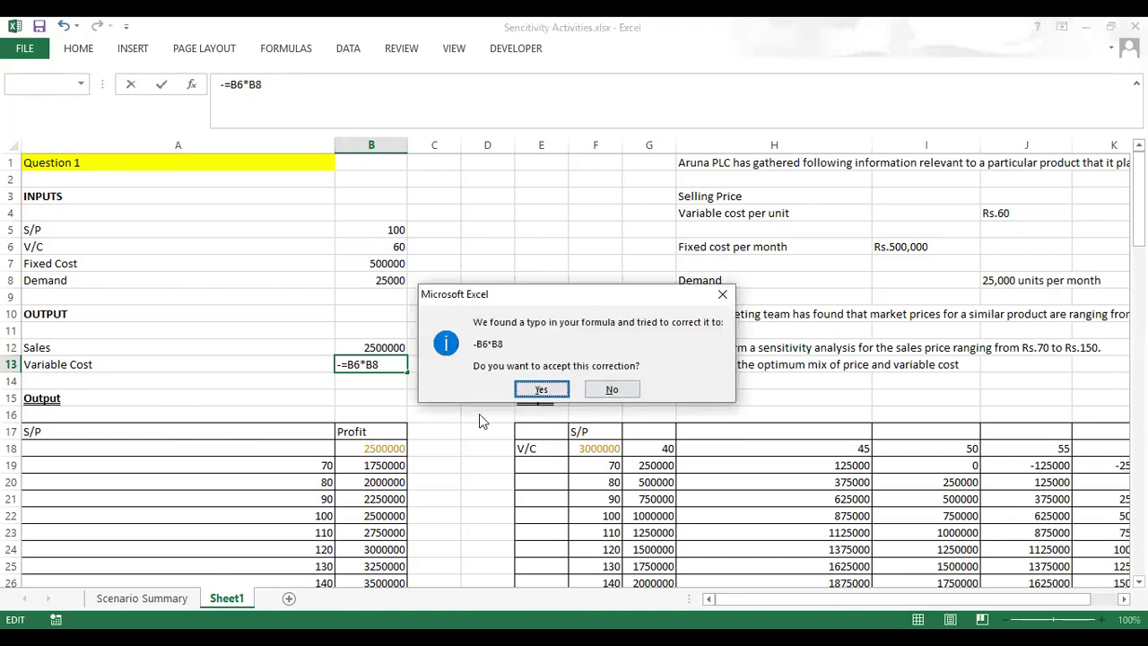
{"action": "left_click", "coordinate": [539, 391]}
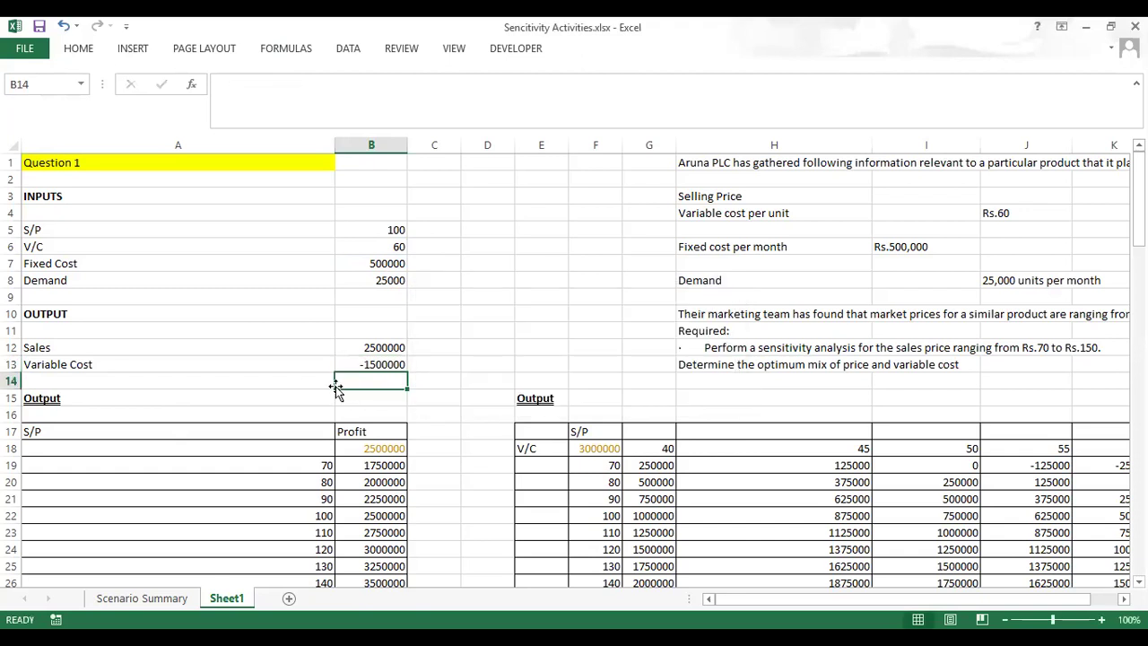
Step: Add a Contribution label in A14 and calculate it in B14 as =B12+B13
{"action": "left_click", "coordinate": [105, 380]}
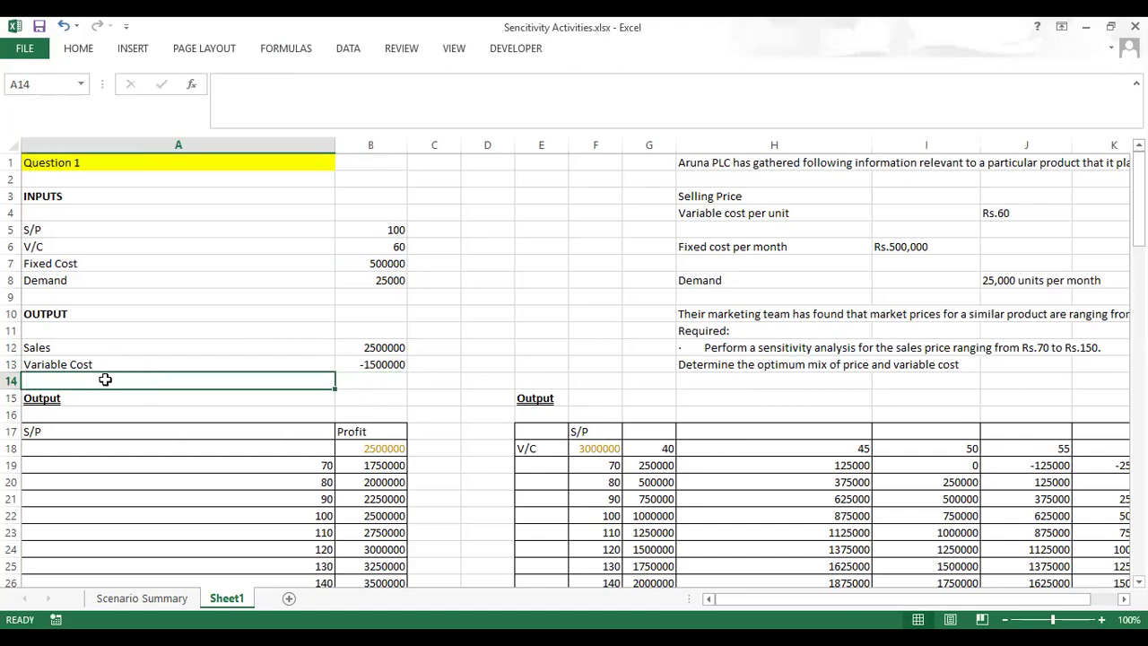
{"action": "type", "text": "Con"}
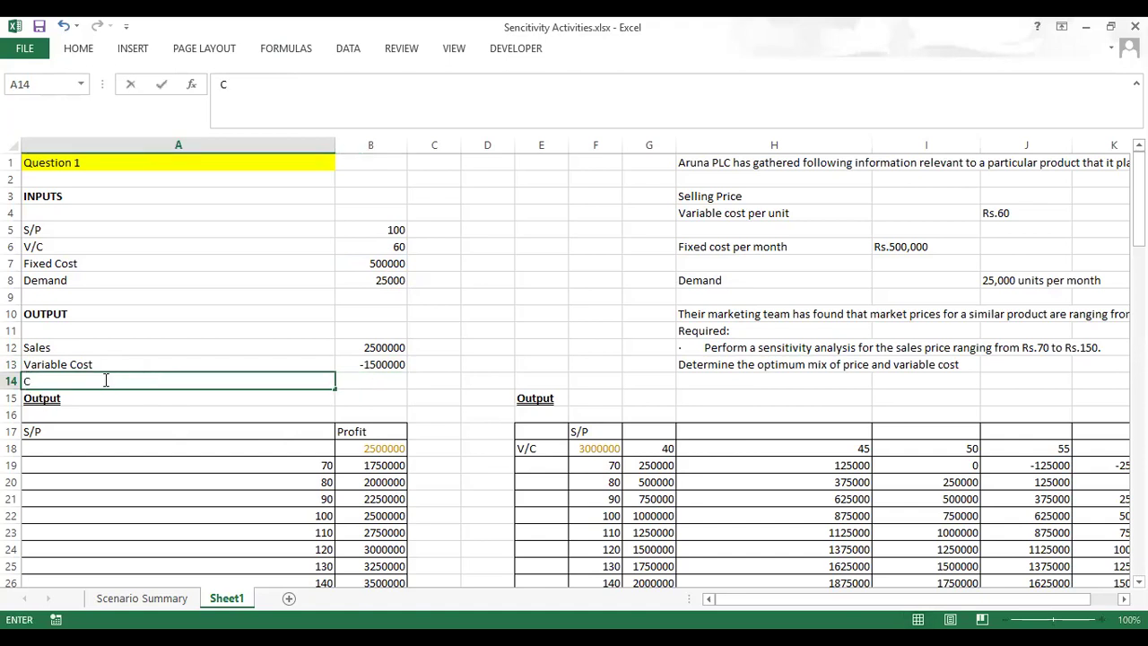
{"action": "type", "text": "bution"}
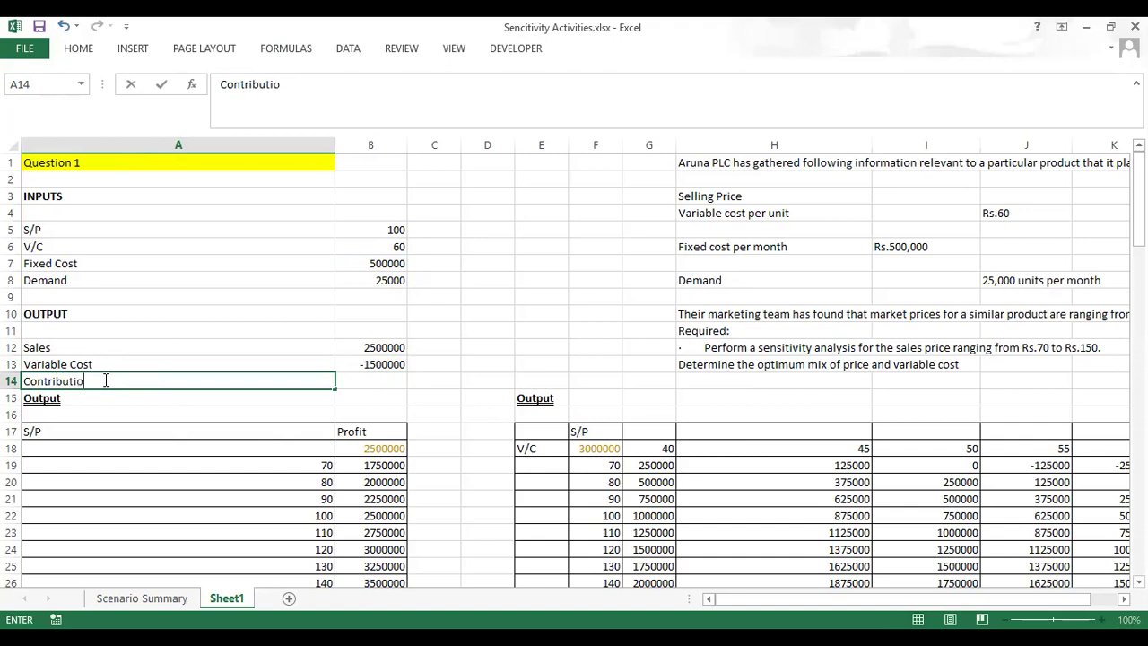
{"action": "left_click", "coordinate": [381, 381]}
{"action": "type", "text": "="}
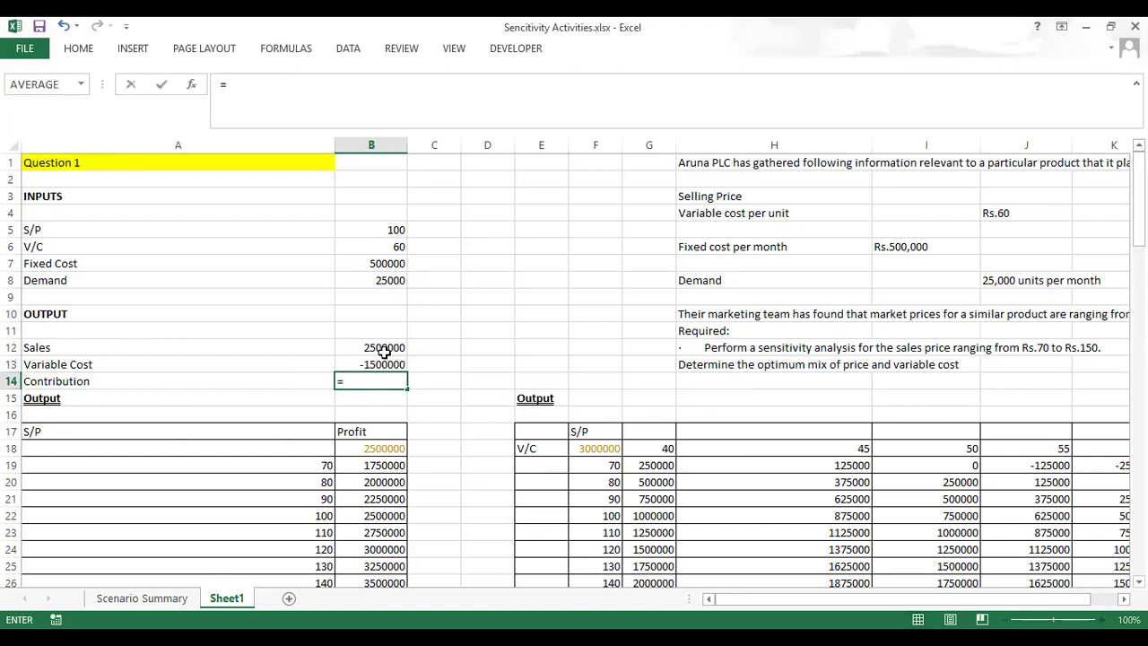
{"action": "left_click", "coordinate": [384, 349]}
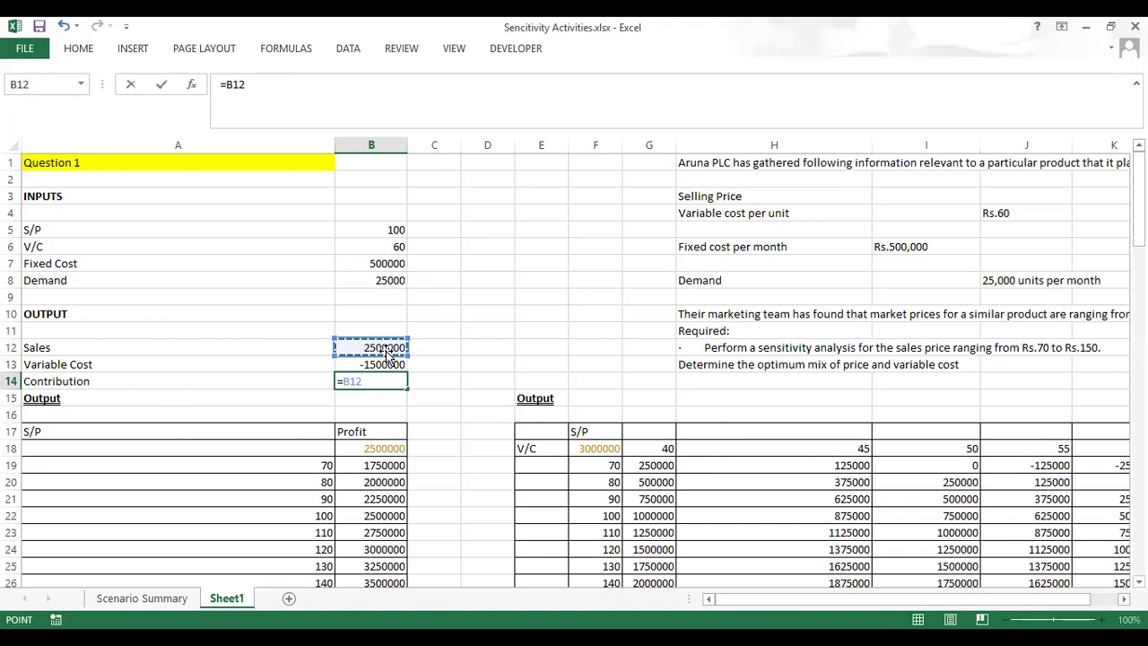
{"action": "type", "text": "_"}
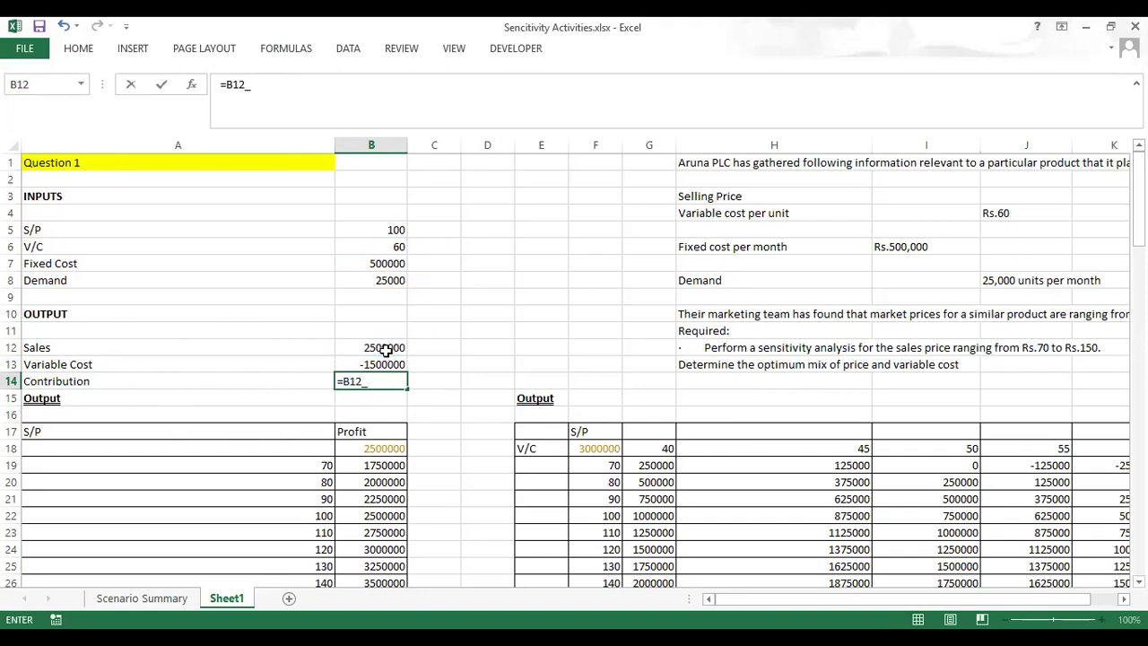
{"action": "key", "text": "BackSpace"}
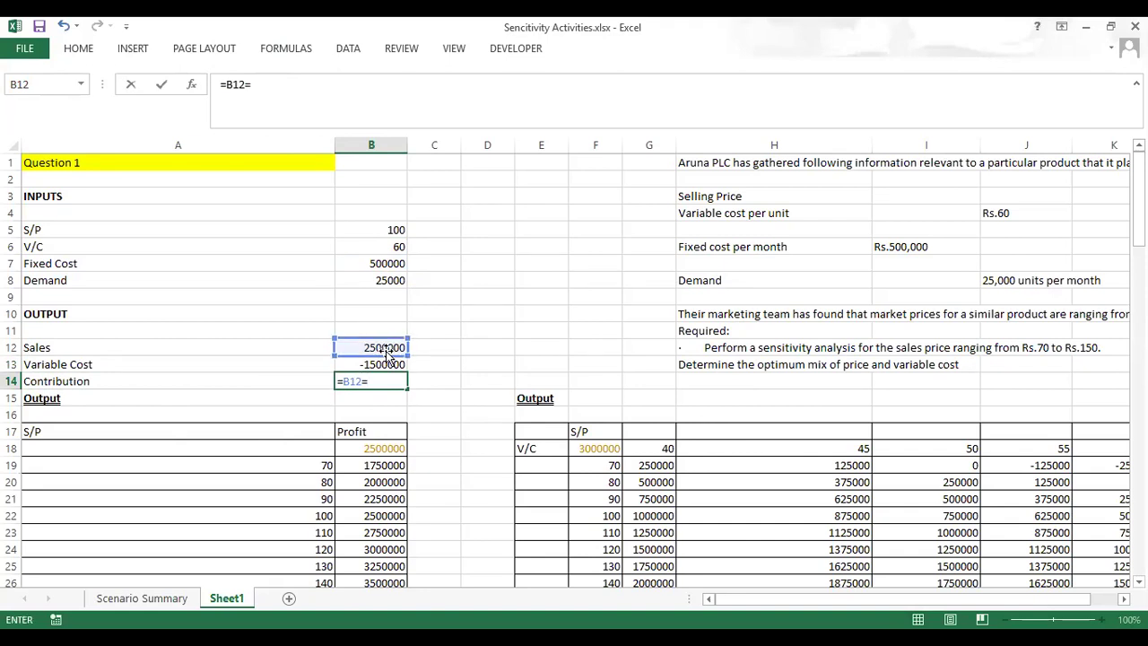
{"action": "type", "text": "+"}
{"action": "left_click", "coordinate": [385, 363]}
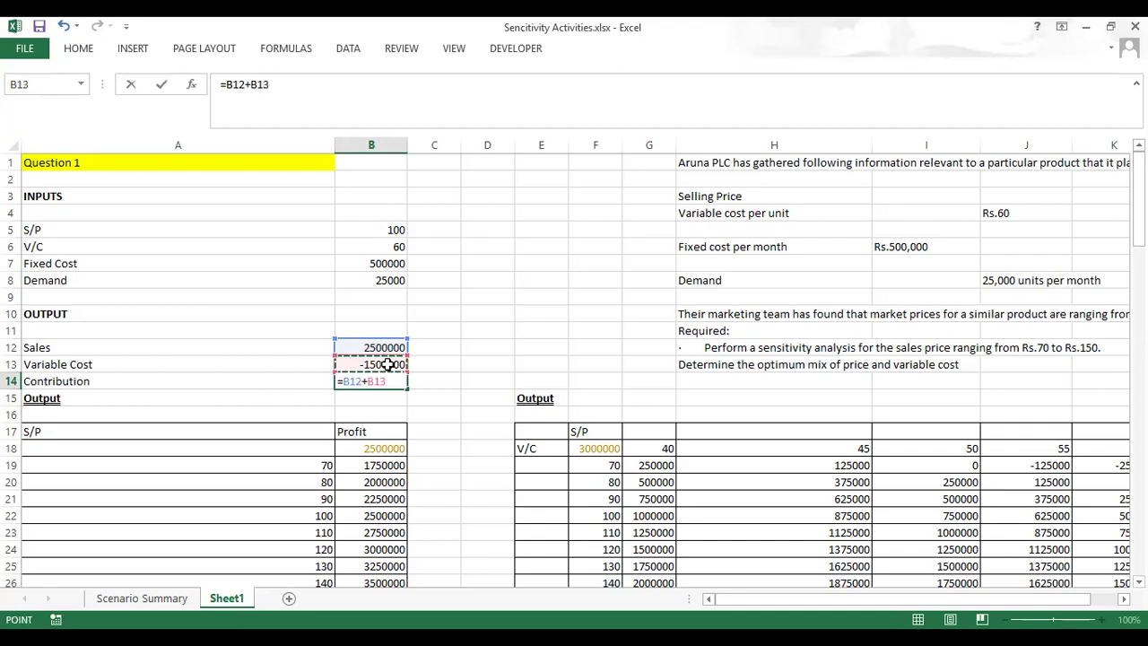
{"action": "key", "text": "Return"}
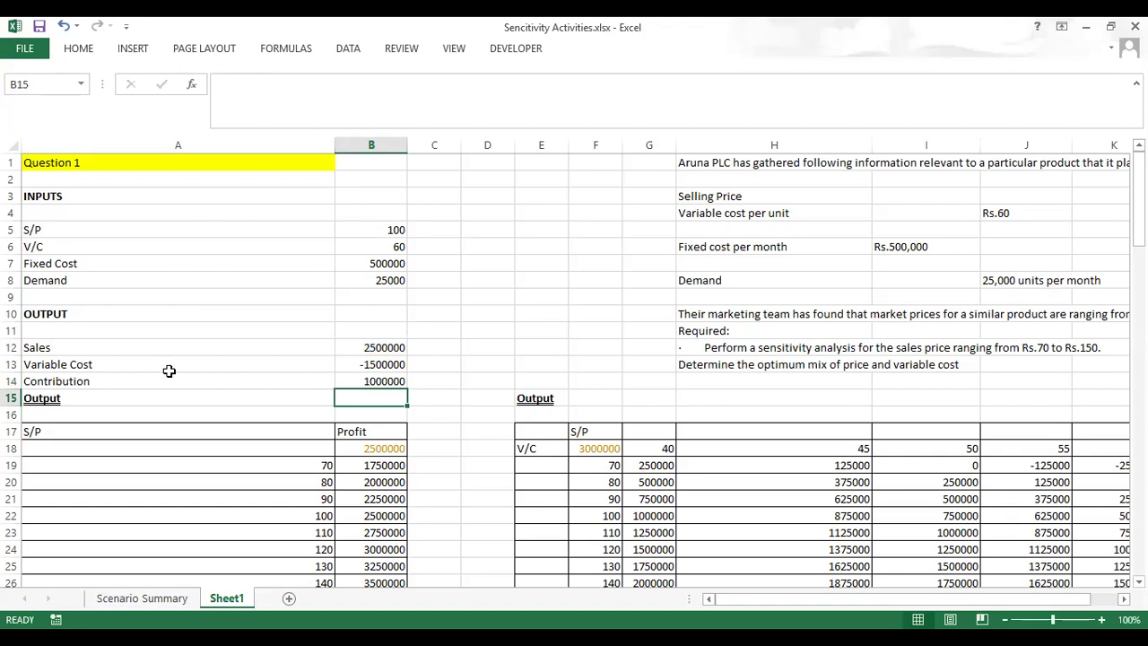
{"action": "left_click", "coordinate": [14, 384]}
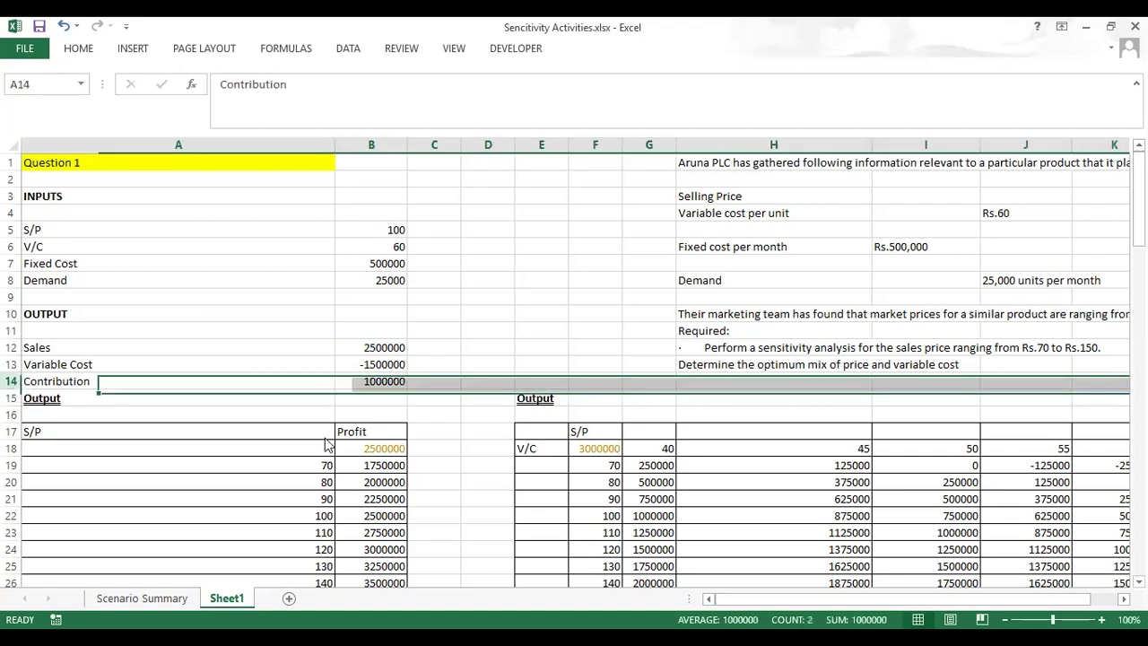
{"action": "key", "text": "shift+F10"}
{"action": "key", "text": "Escape"}
{"action": "left_click", "coordinate": [541, 247]}
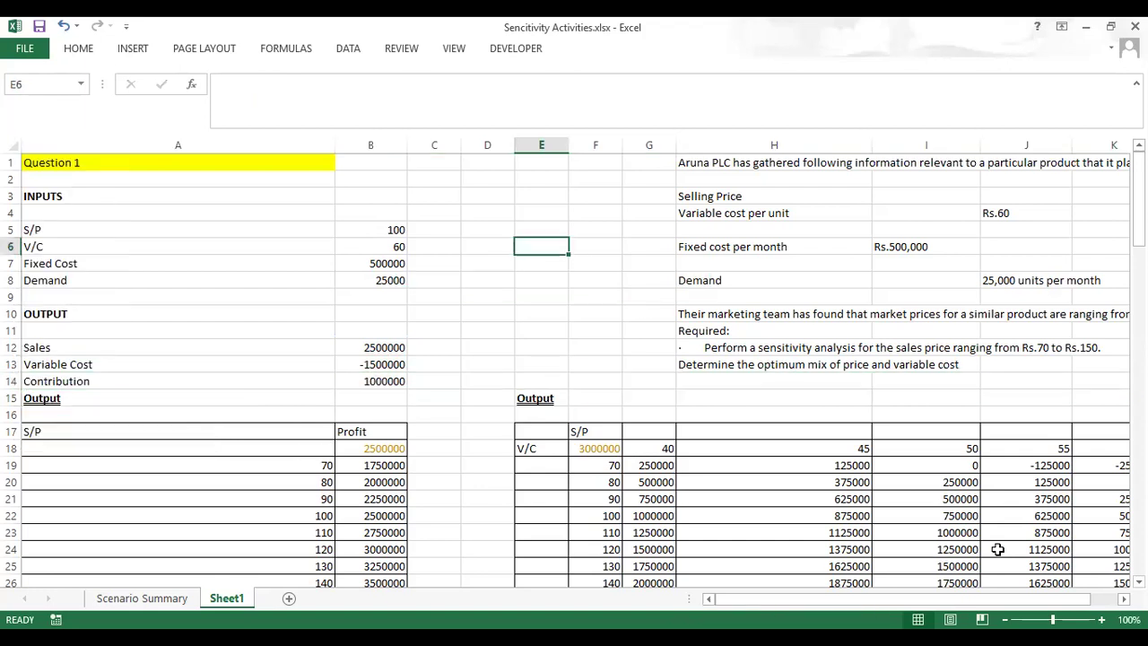
Step: Insert a blank row above the Contribution line at row 14
{"action": "left_click", "coordinate": [1101, 619]}
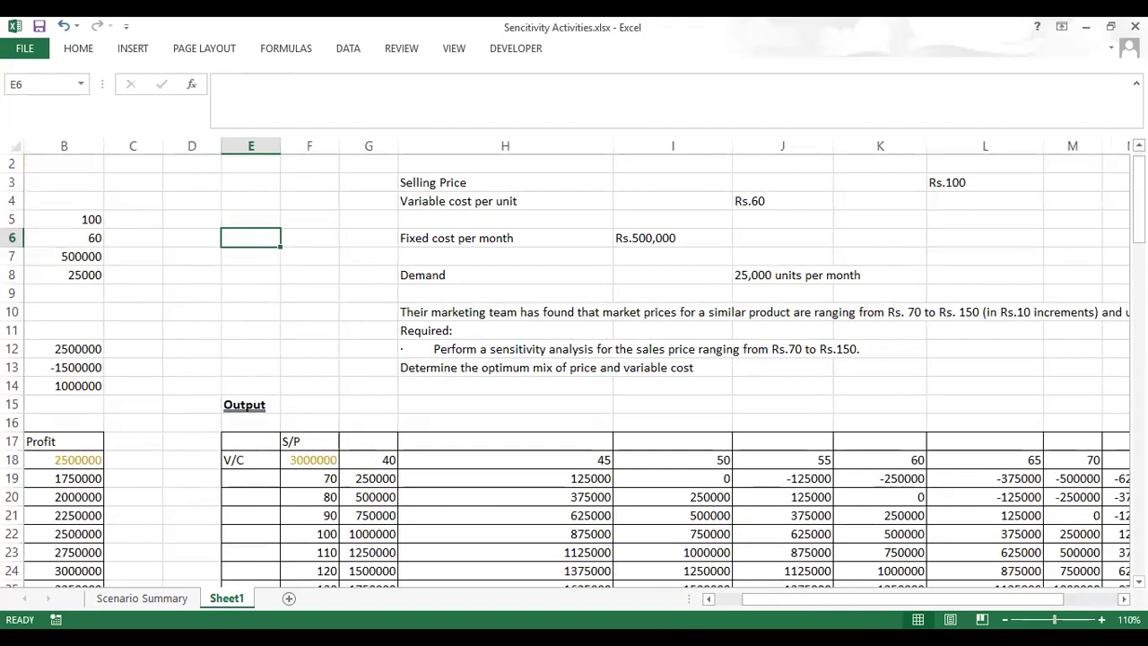
{"action": "left_click", "coordinate": [1101, 619]}
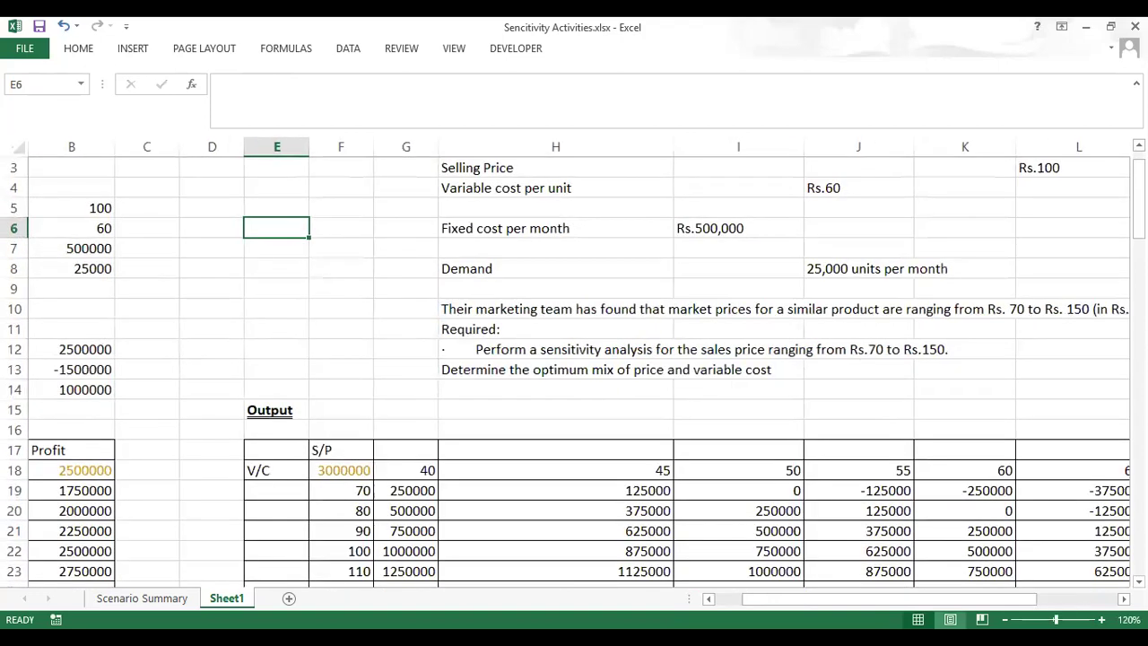
{"action": "left_click", "coordinate": [709, 599]}
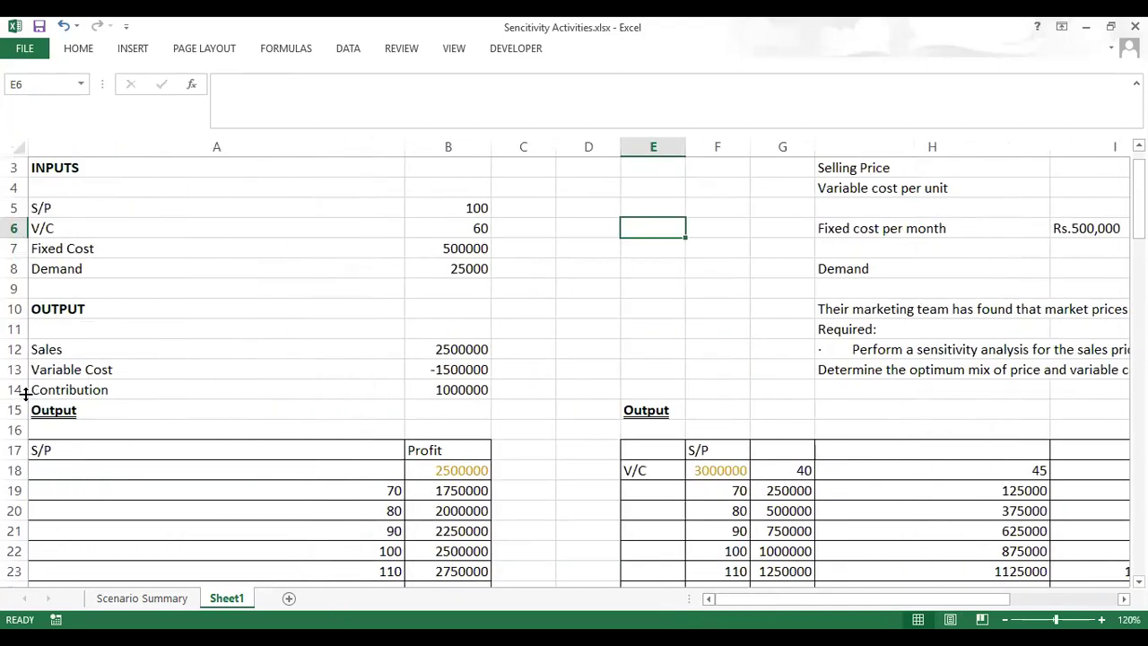
{"action": "right_click", "coordinate": [25, 392]}
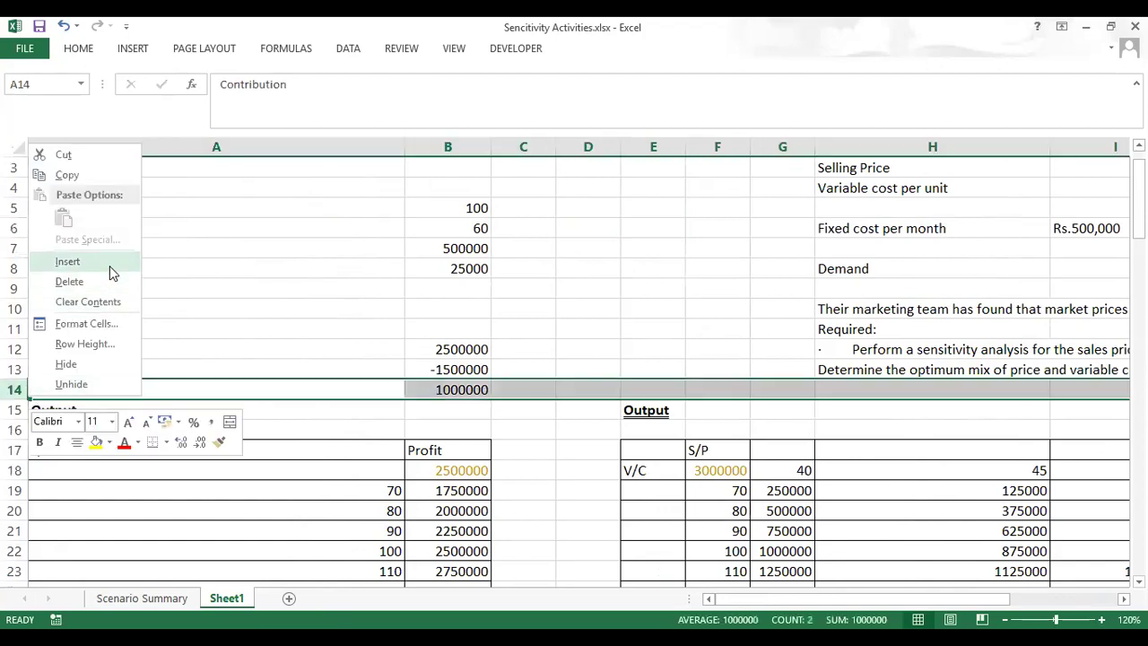
{"action": "left_click", "coordinate": [109, 265]}
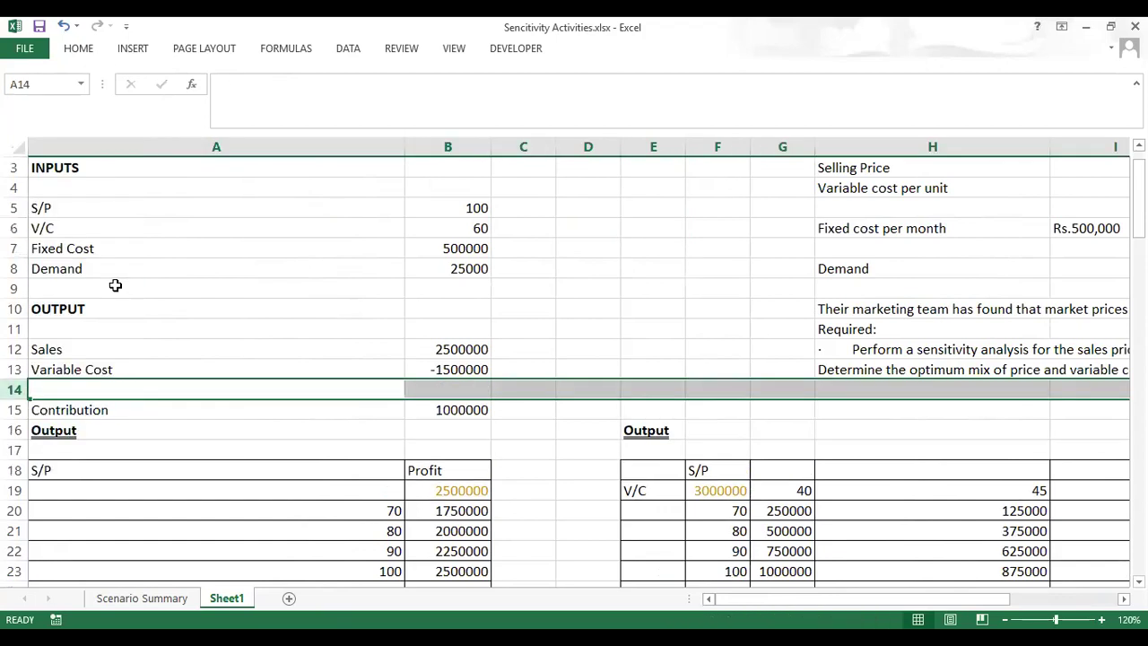
Step: Move the Contribution label and its formula from A15:B15 up into A14:B14
{"action": "left_click_drag", "start_coordinate": [83, 411], "coordinate": [81, 390]}
{"action": "left_click", "coordinate": [84, 410]}
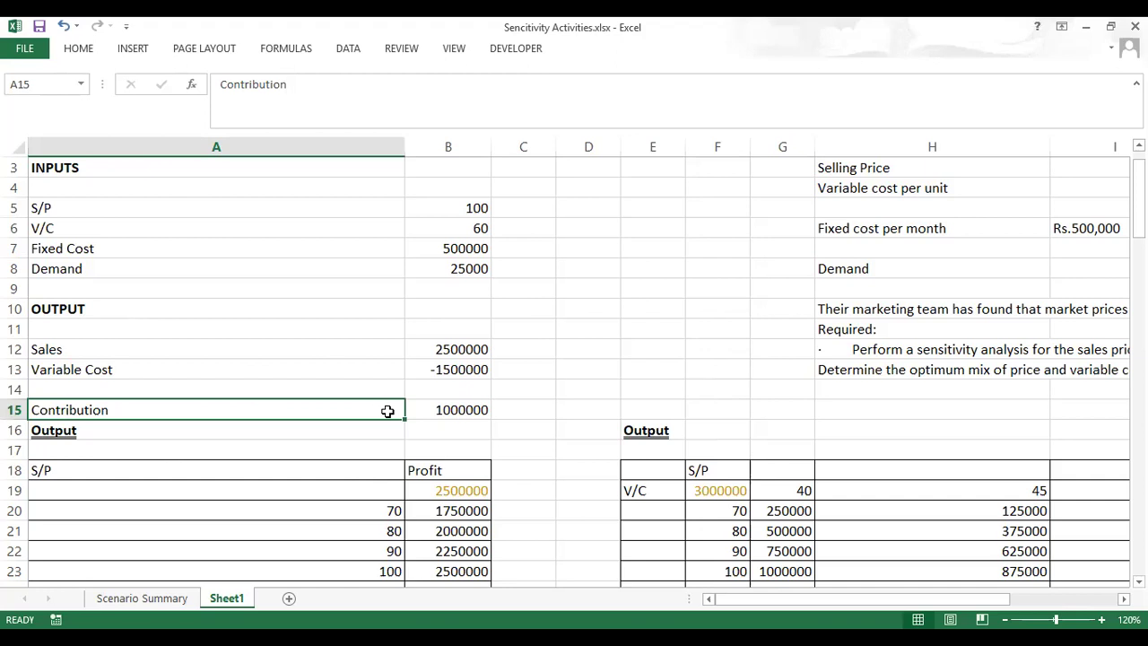
{"action": "left_click_drag", "start_coordinate": [398, 409], "coordinate": [440, 410]}
{"action": "key", "text": "ctrl+c"}
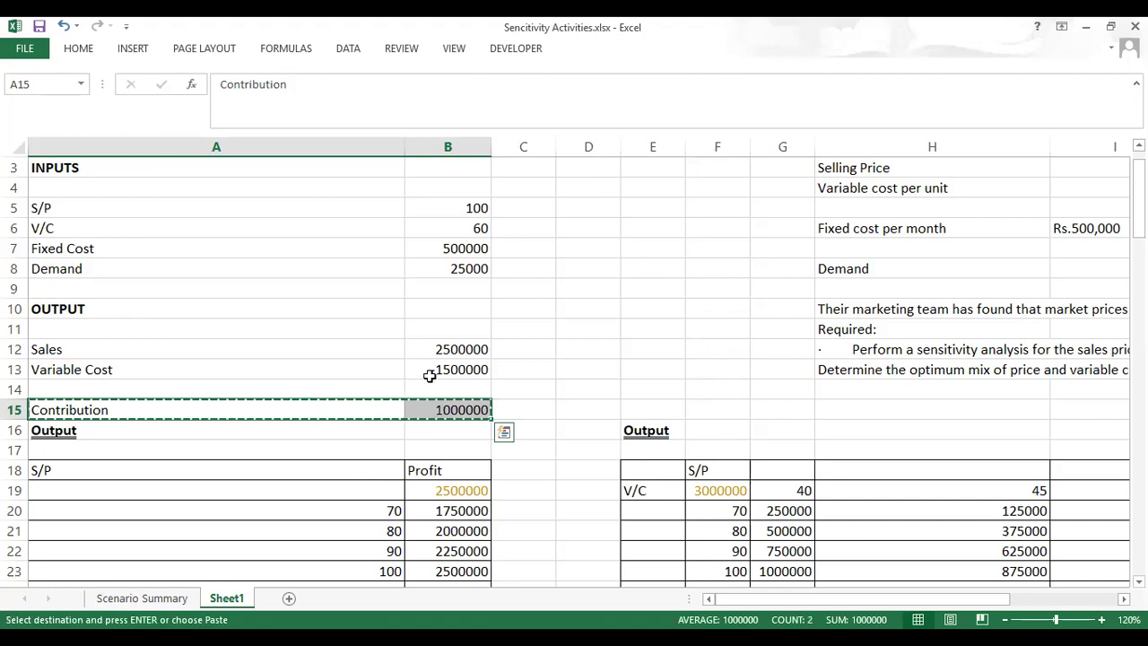
{"action": "left_click", "coordinate": [428, 382]}
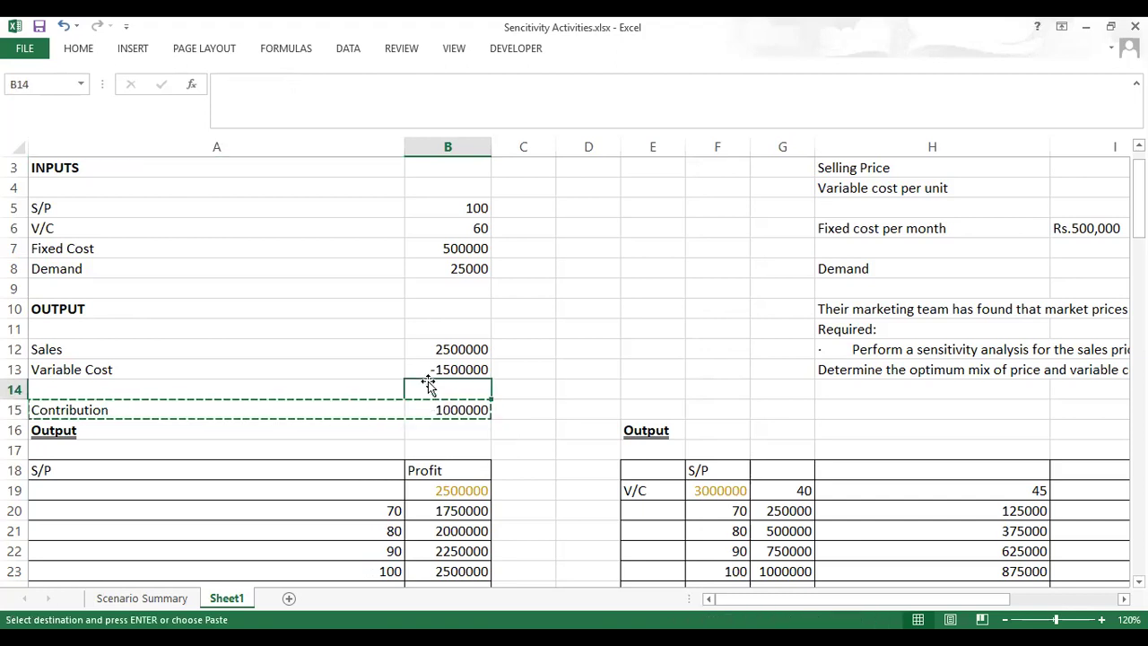
{"action": "left_click", "coordinate": [374, 388]}
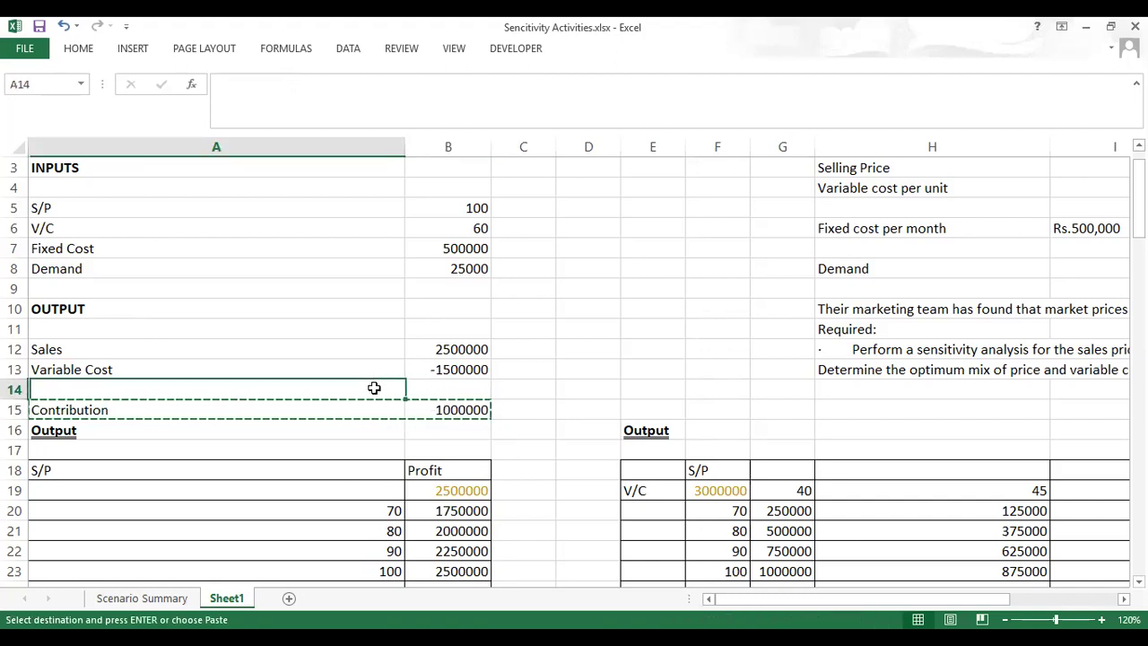
{"action": "key", "text": "Return"}
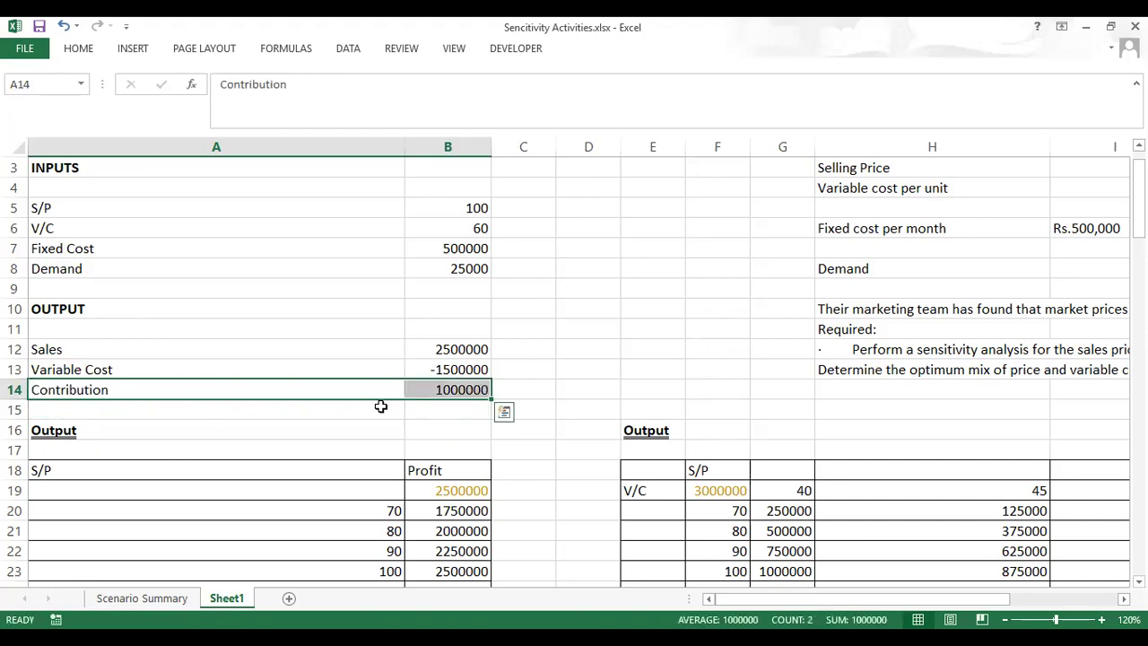
Step: Insert two more blank rows at row 15, between the Contribution line and the Output tables
{"action": "left_click", "coordinate": [380, 405]}
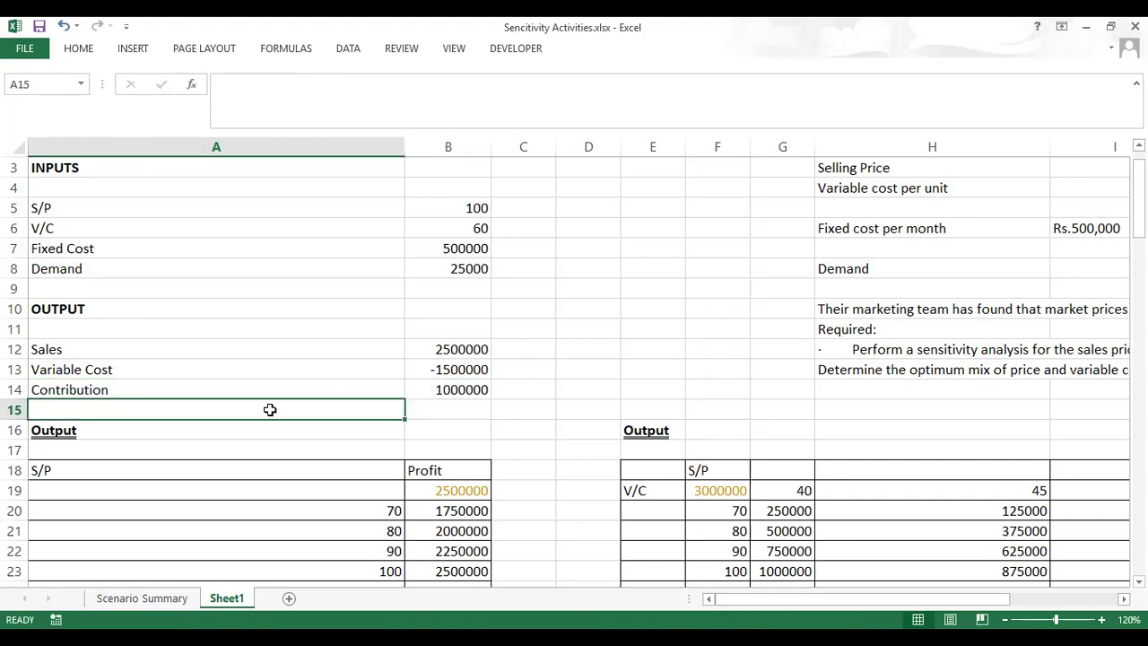
{"action": "right_click", "coordinate": [25, 411]}
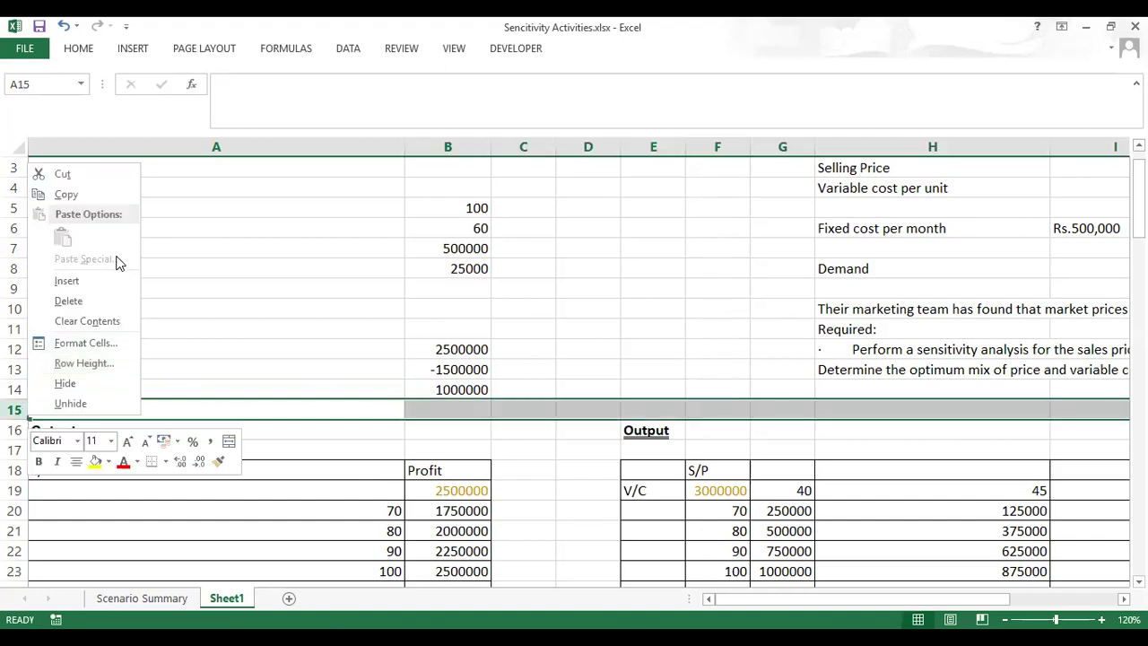
{"action": "left_click", "coordinate": [115, 282]}
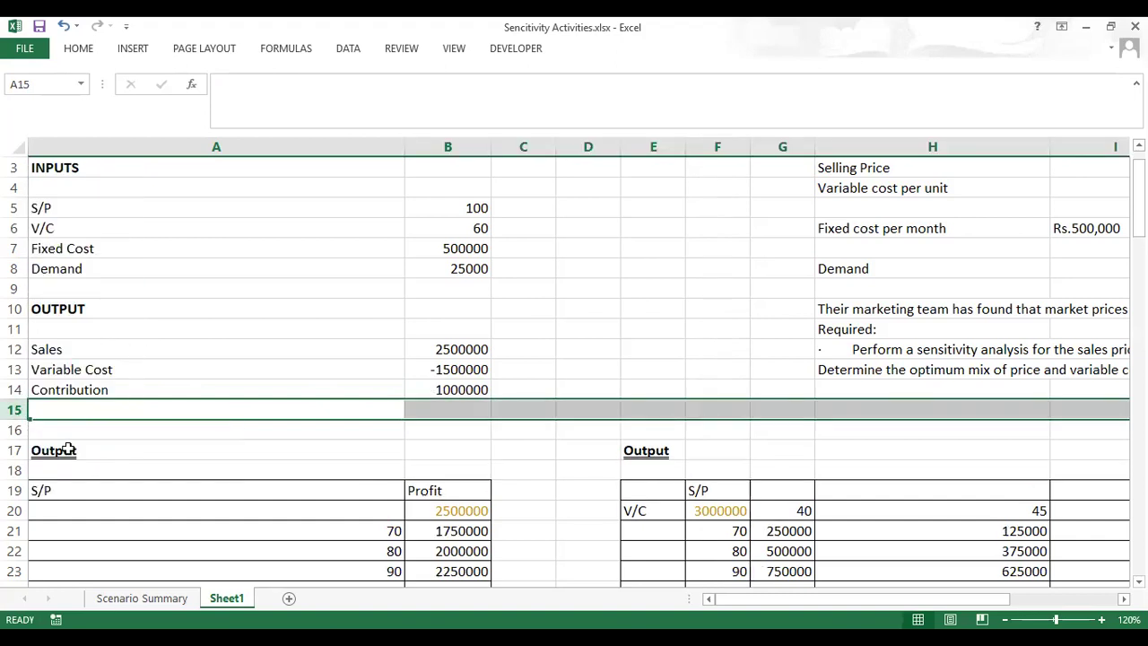
{"action": "right_click", "coordinate": [27, 412]}
{"action": "left_click", "coordinate": [81, 282]}
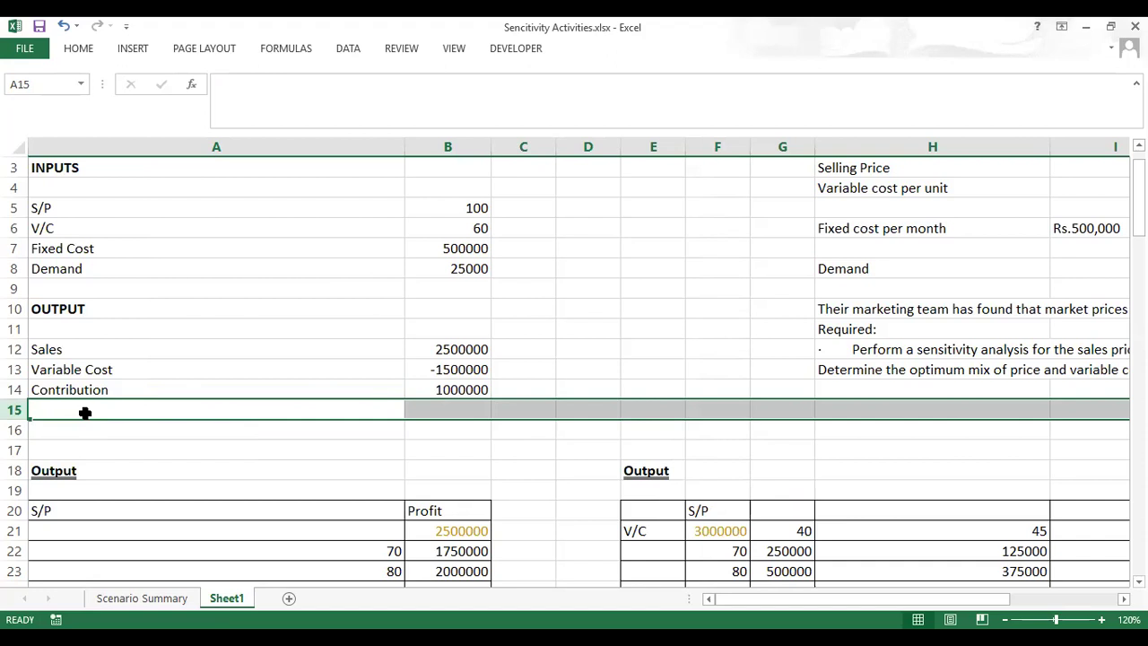
Step: Add a Fixed Cost label in A15 and calculate it in B15 as the negative reference =-B7
{"action": "type", "text": "Fix"}
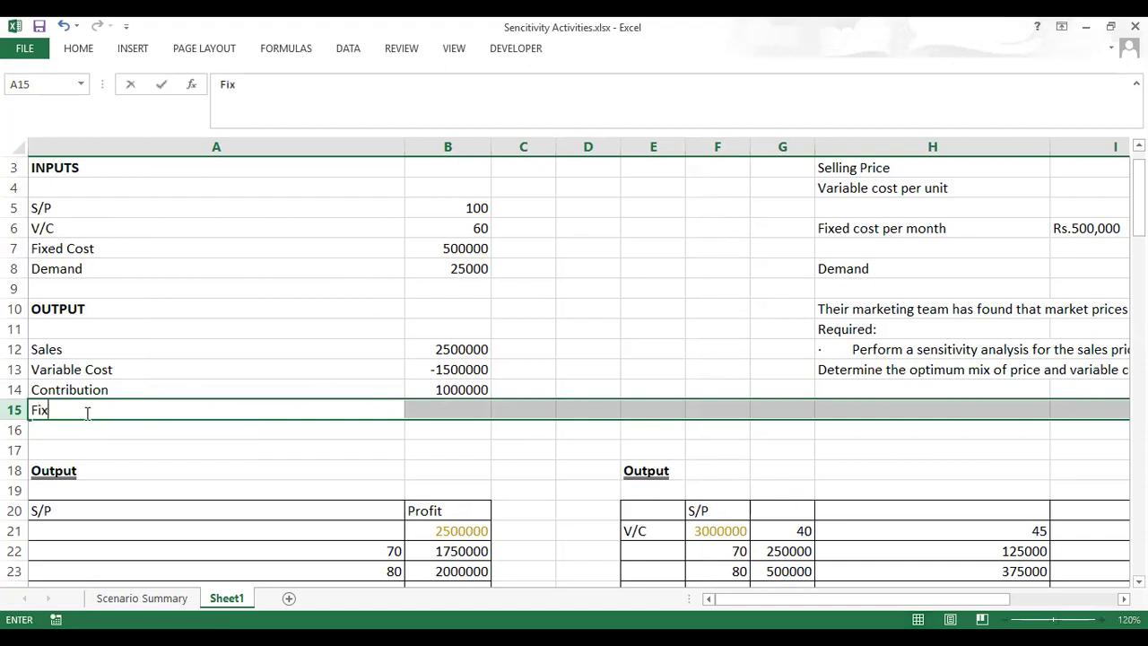
{"action": "type", "text": "ed Cost"}
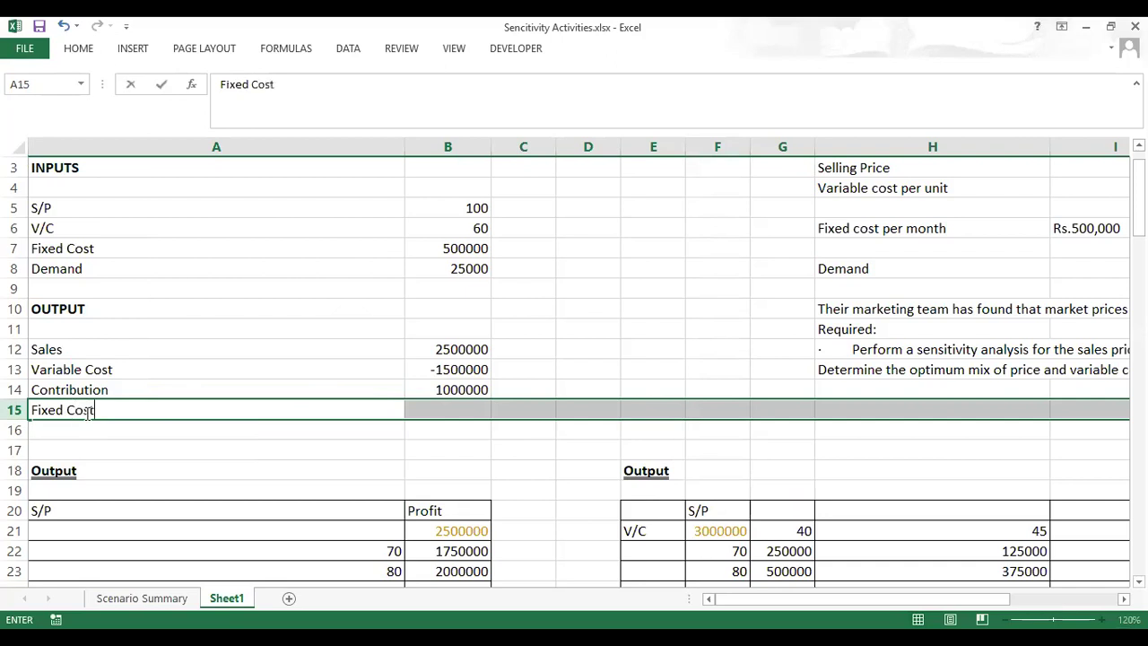
{"action": "left_click", "coordinate": [423, 413]}
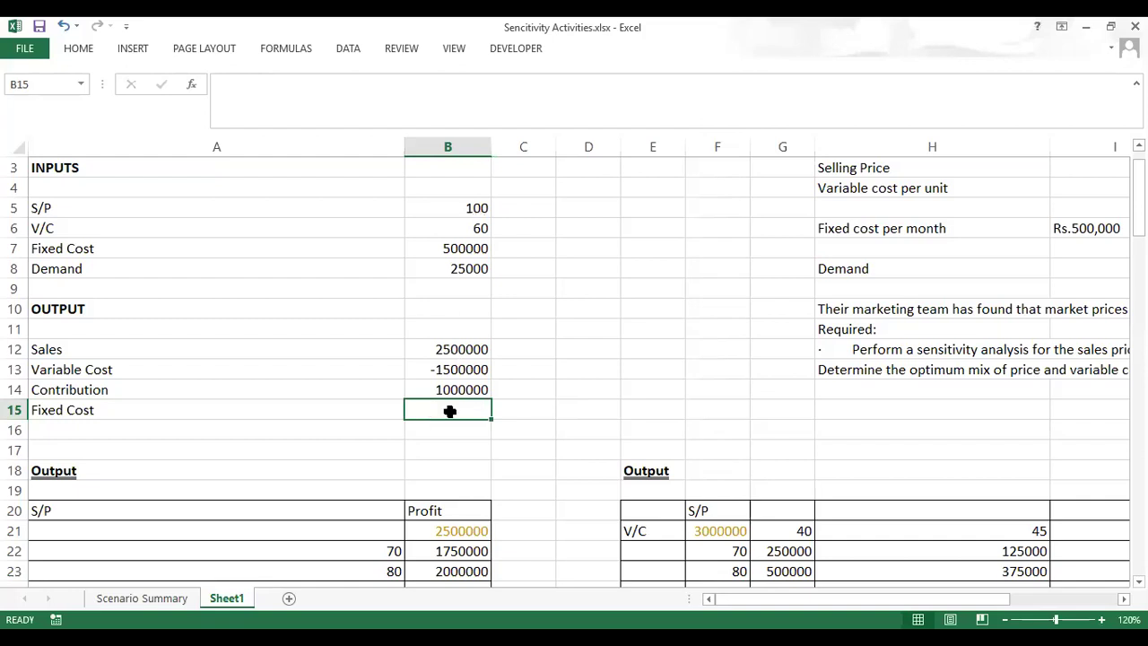
{"action": "type", "text": "="}
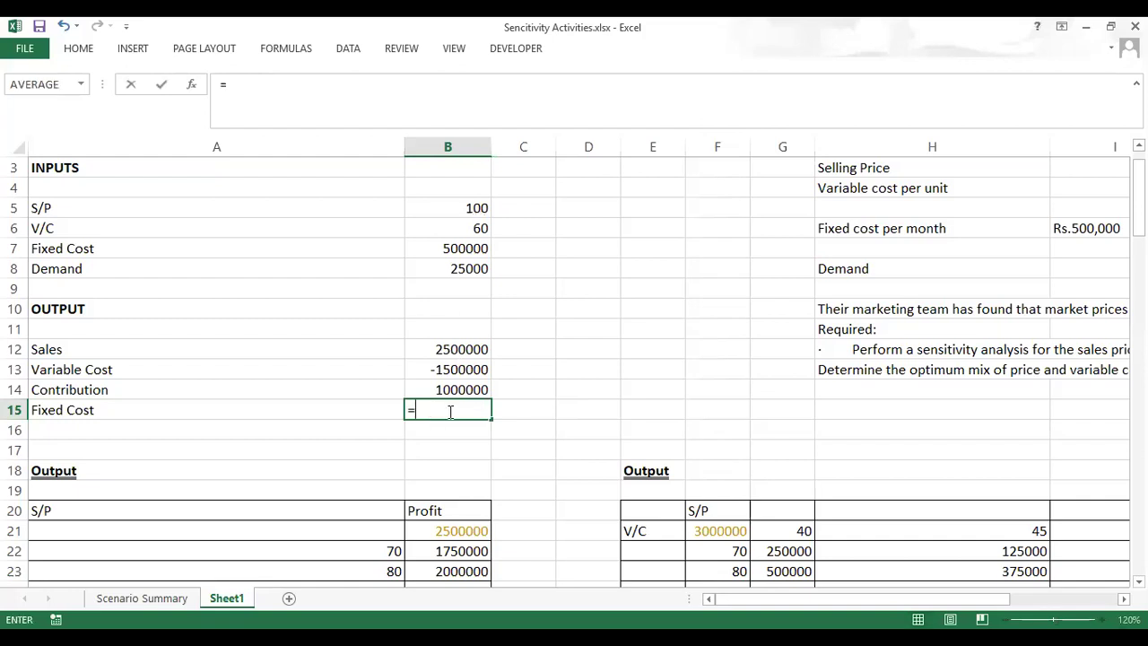
{"action": "left_click", "coordinate": [451, 249]}
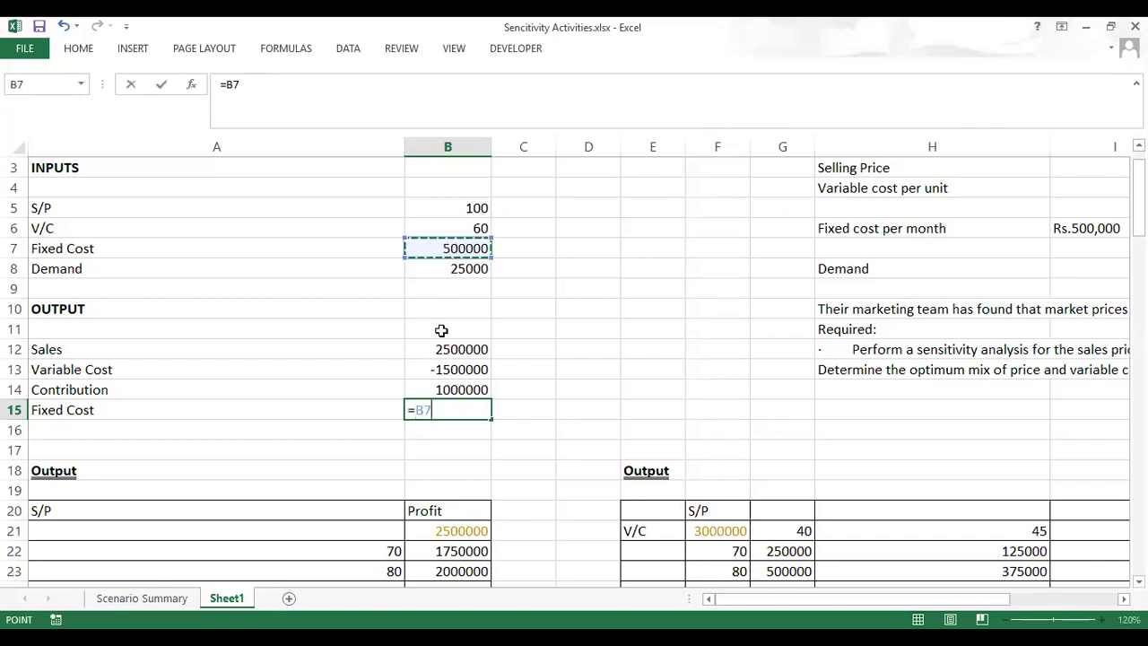
{"action": "left_click", "coordinate": [227, 83]}
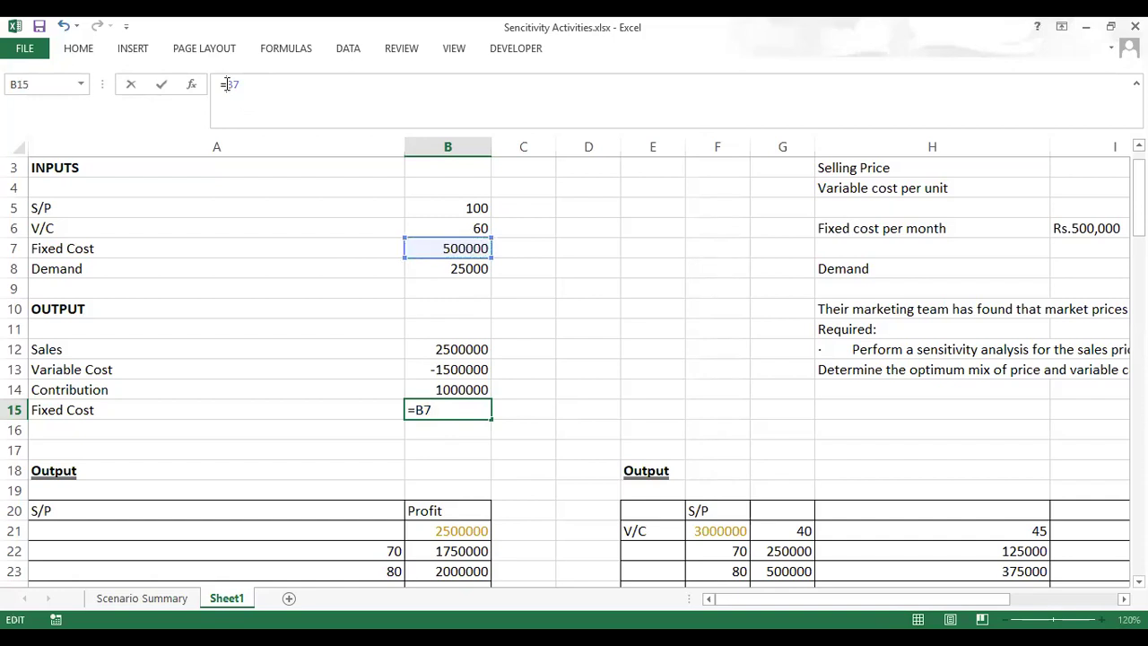
{"action": "type", "text": "-"}
{"action": "key", "text": "Return"}
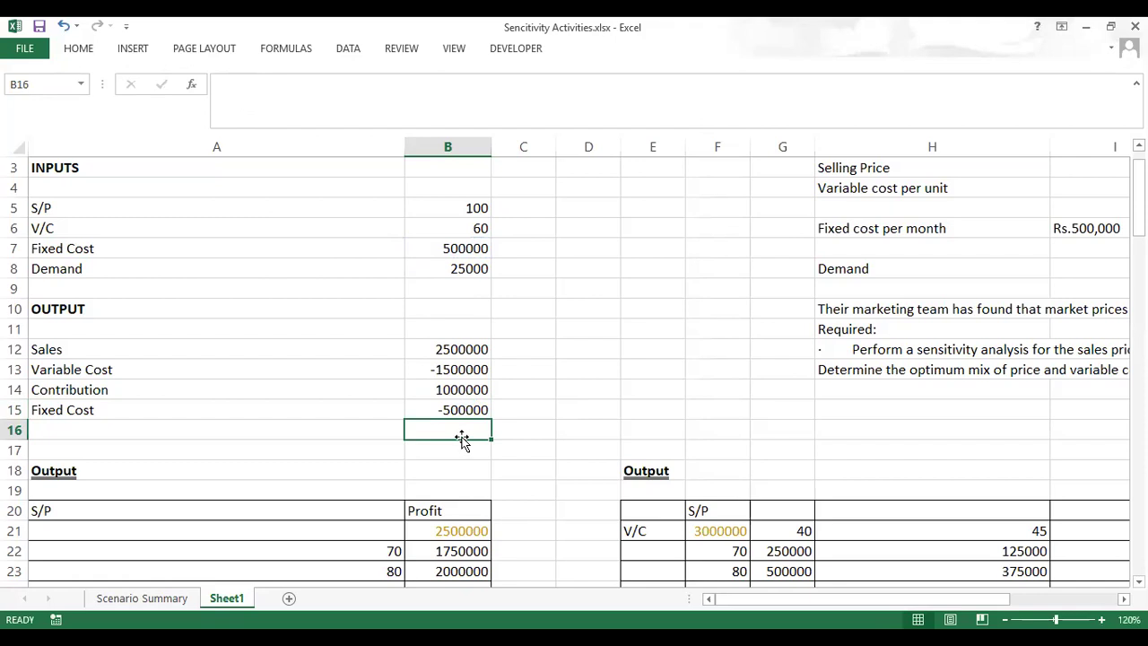
Step: Add a Profit label in A16 and calculate it in B16 as Contribution plus the negative Fixed Cost, =B14+B15
{"action": "left_click", "coordinate": [95, 432]}
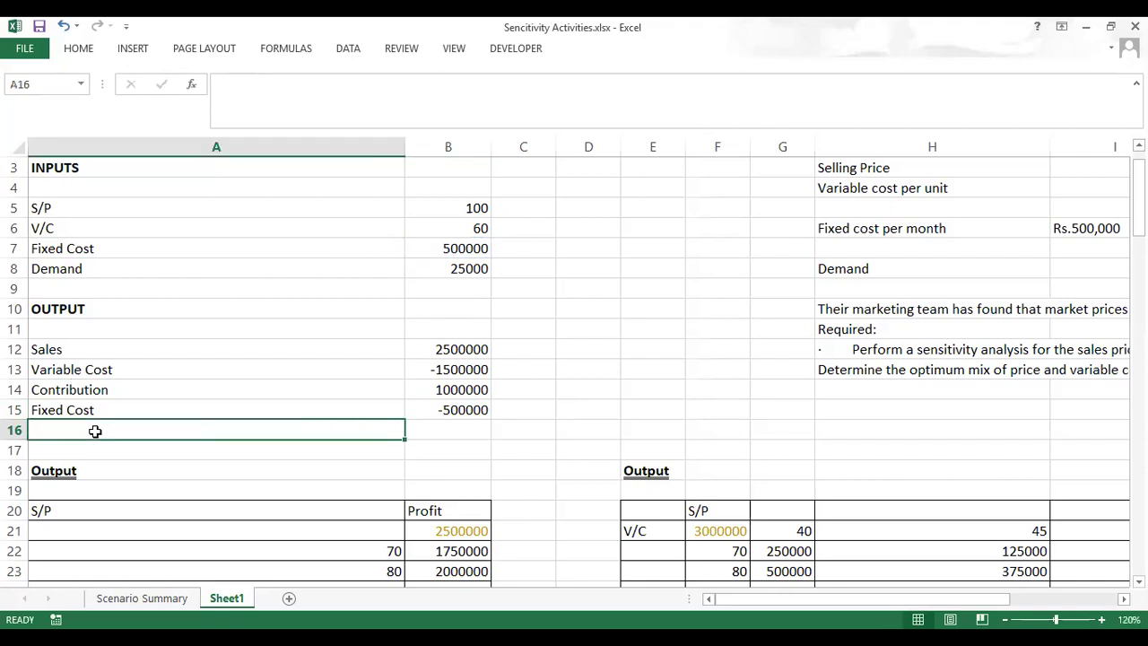
{"action": "type", "text": "Pr"}
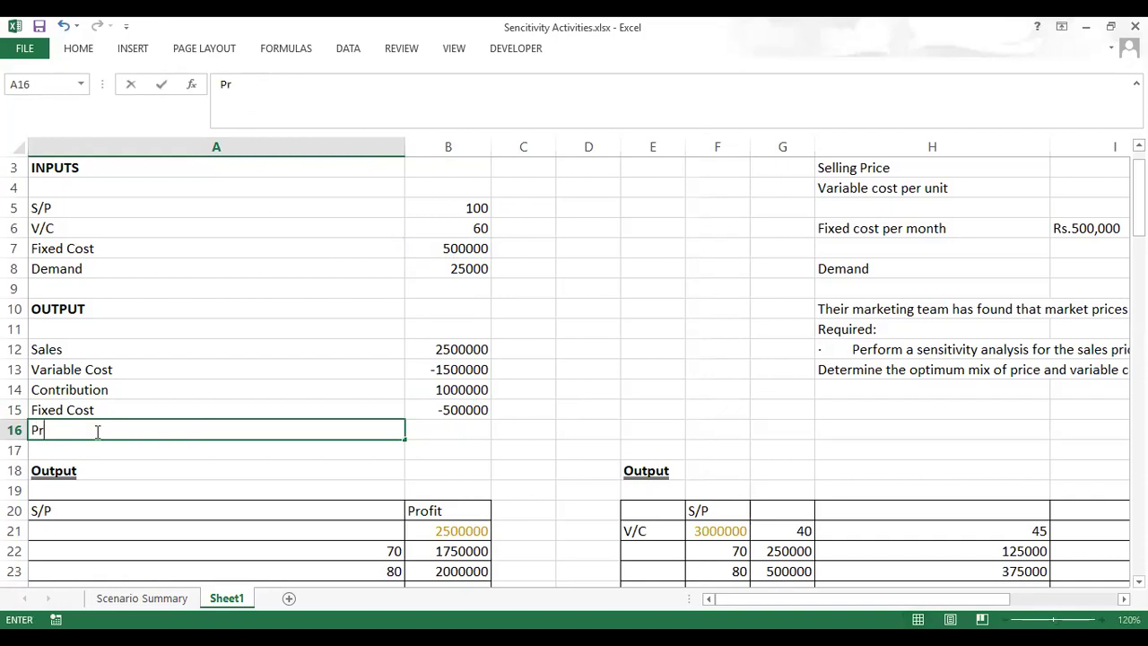
{"action": "type", "text": "ofit"}
{"action": "left_click", "coordinate": [455, 435]}
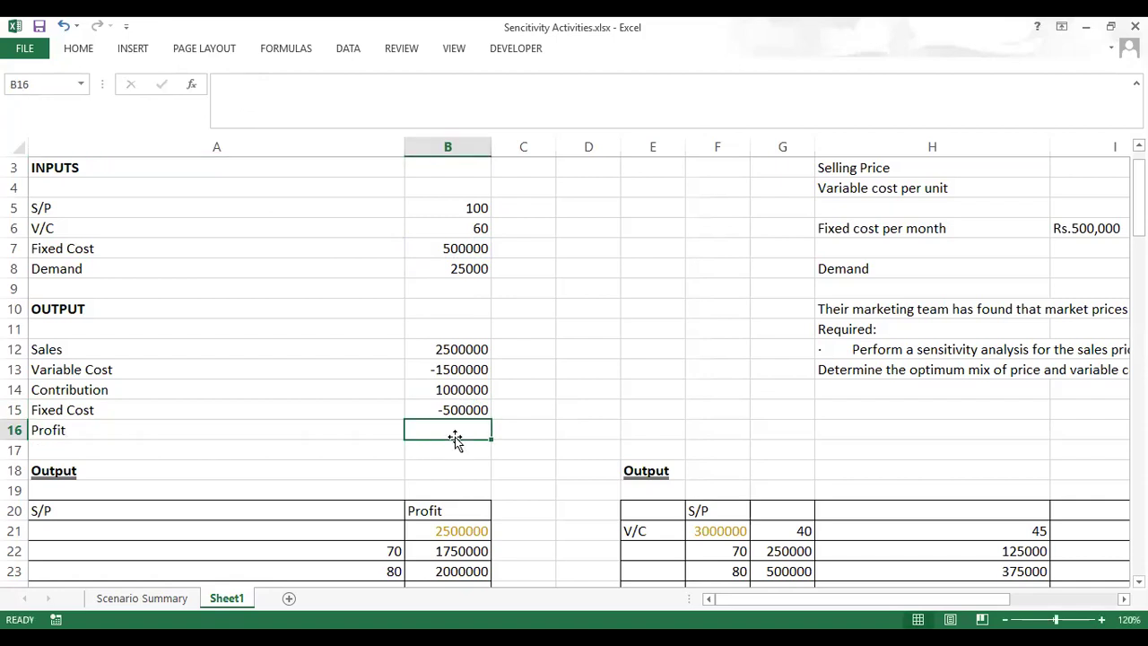
{"action": "type", "text": "="}
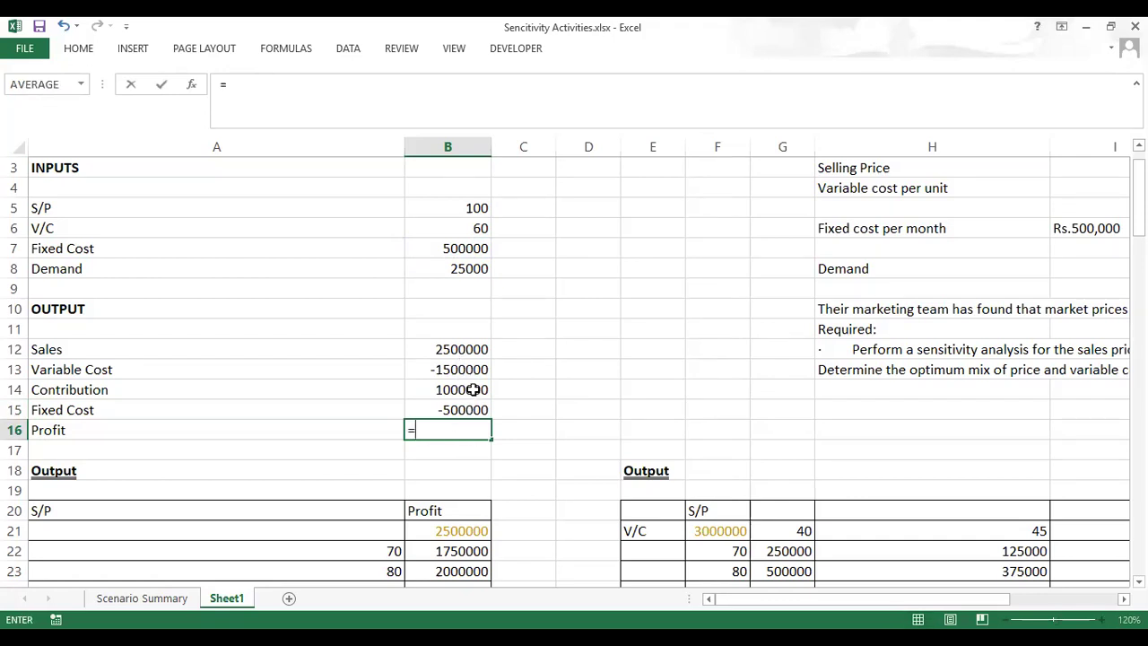
{"action": "left_click", "coordinate": [472, 390]}
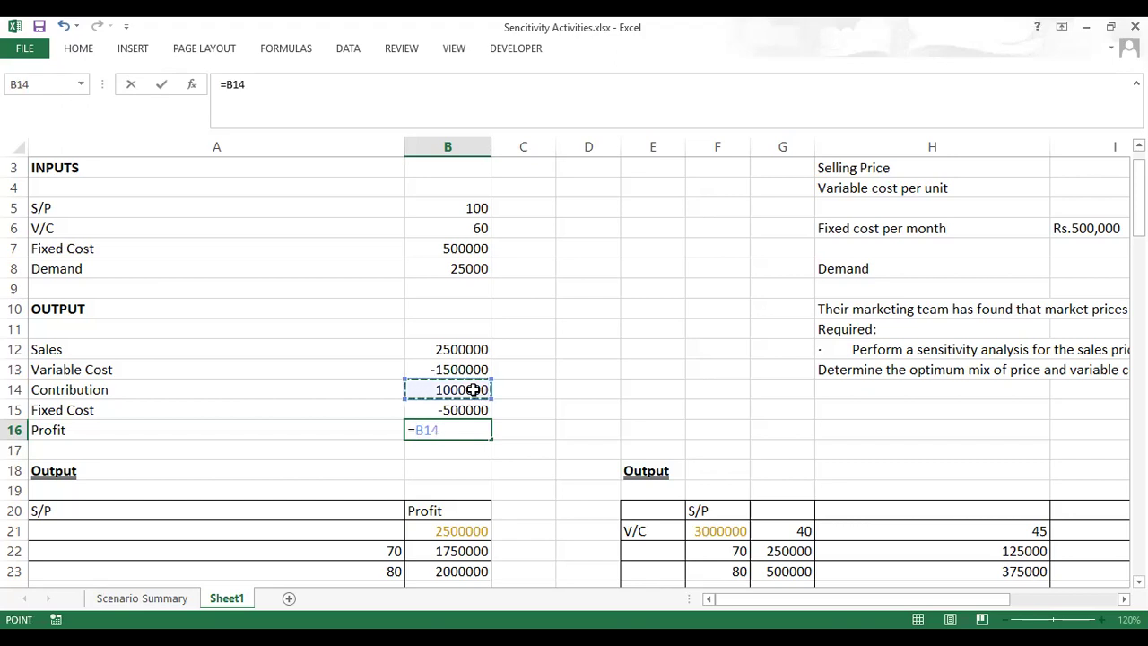
{"action": "type", "text": "-"}
{"action": "left_click", "coordinate": [479, 408]}
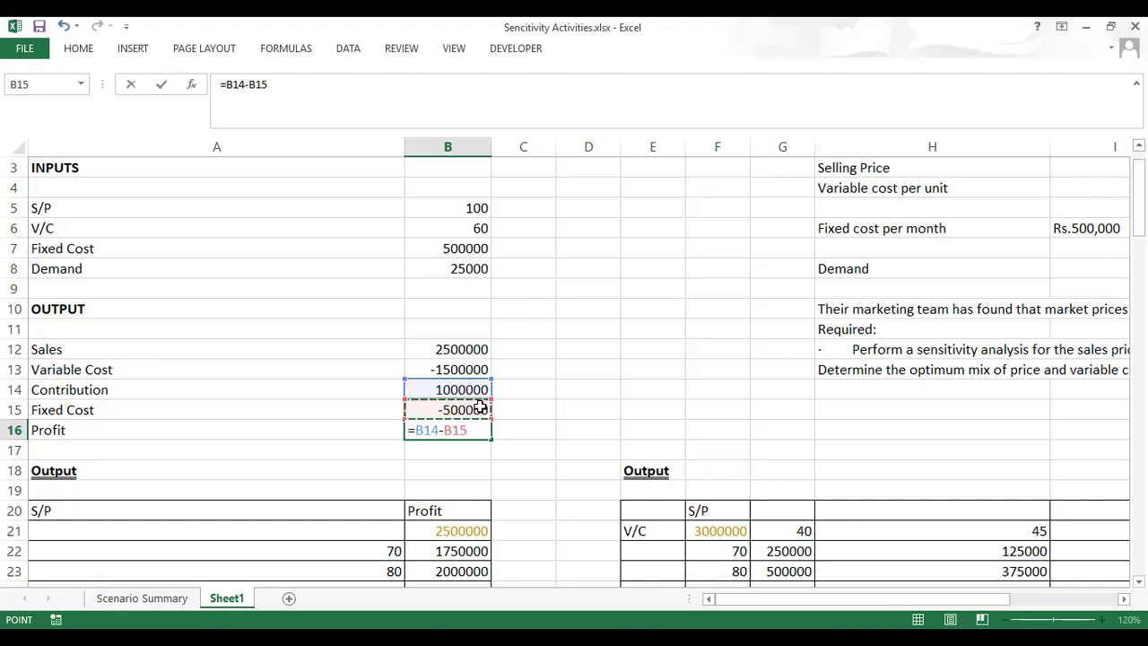
{"action": "left_click", "coordinate": [443, 430]}
{"action": "key", "text": "BackSpace"}
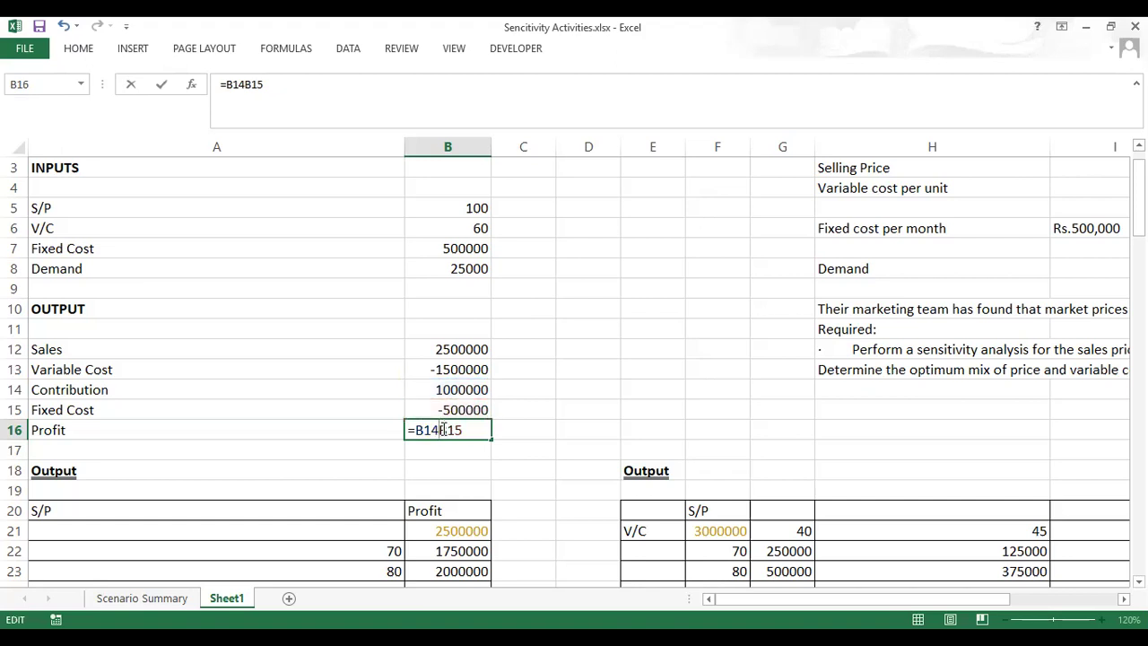
{"action": "type", "text": "+"}
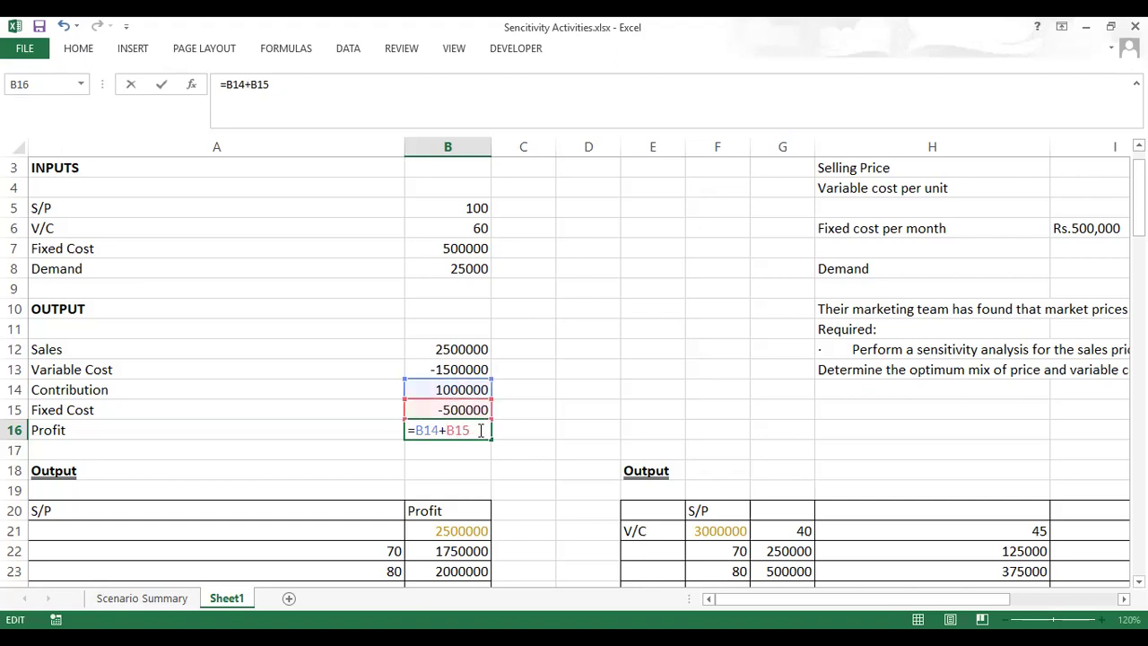
{"action": "key", "text": "Return"}
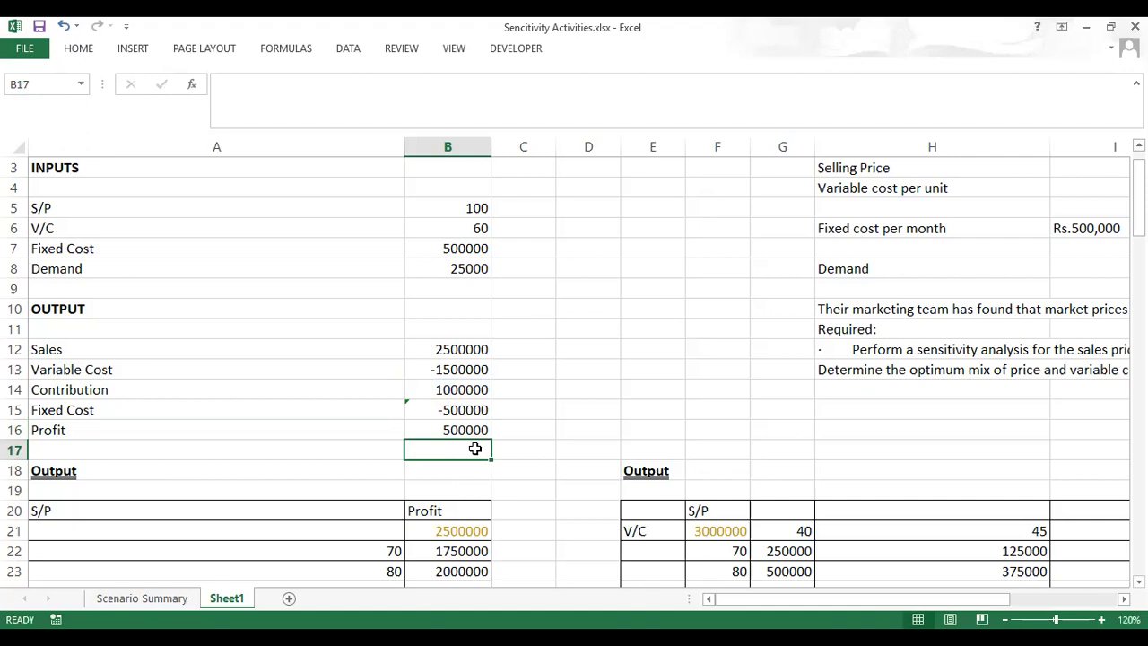
{"action": "left_click", "coordinate": [537, 457]}
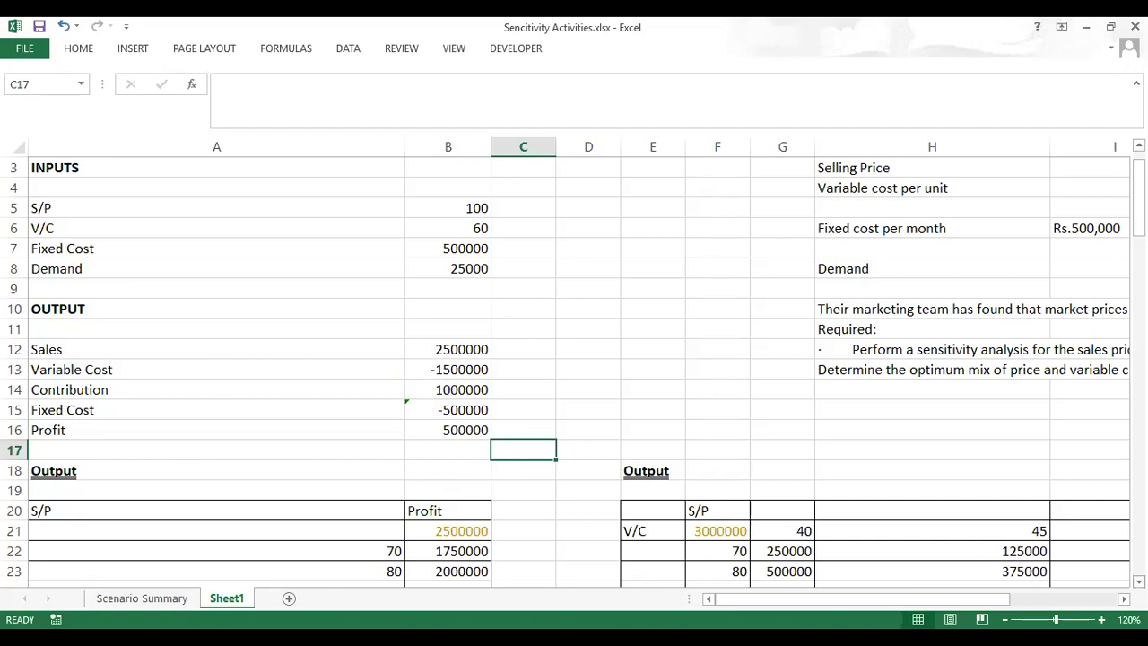
Step: Clear the linked profit formula from B21 in the single-variable S/P output table
{"action": "scroll", "coordinate": [933, 550], "scroll_direction": "down", "scroll_amount": 1}
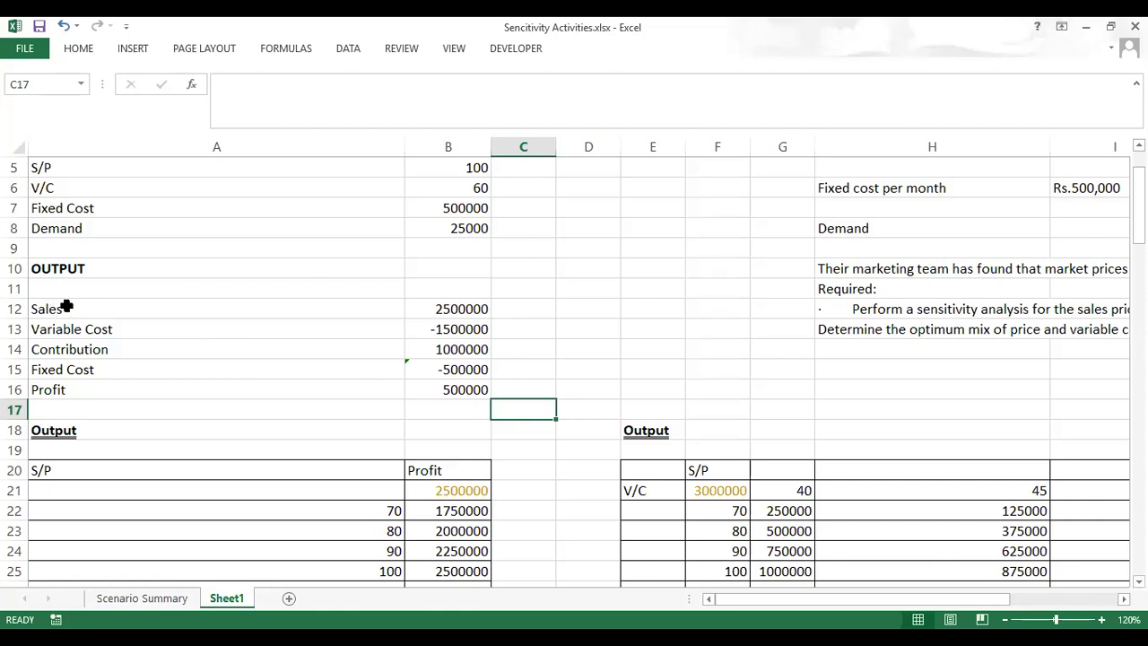
{"action": "left_click_drag", "start_coordinate": [50, 308], "coordinate": [216, 271]}
{"action": "left_click", "coordinate": [216, 271]}
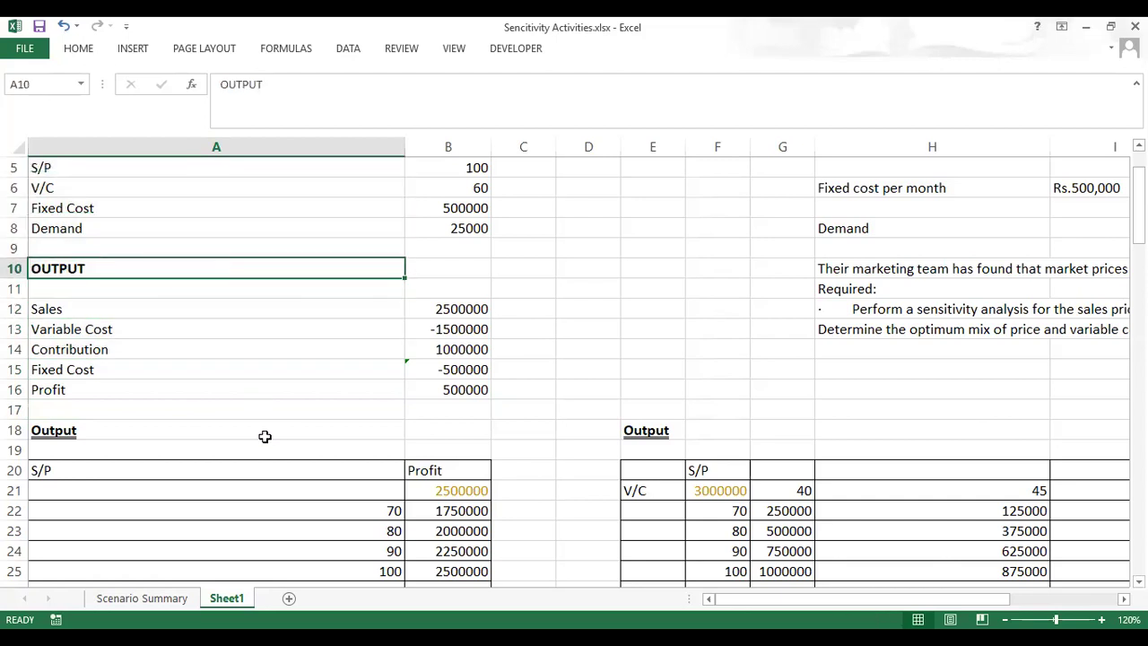
{"action": "left_click", "coordinate": [311, 473]}
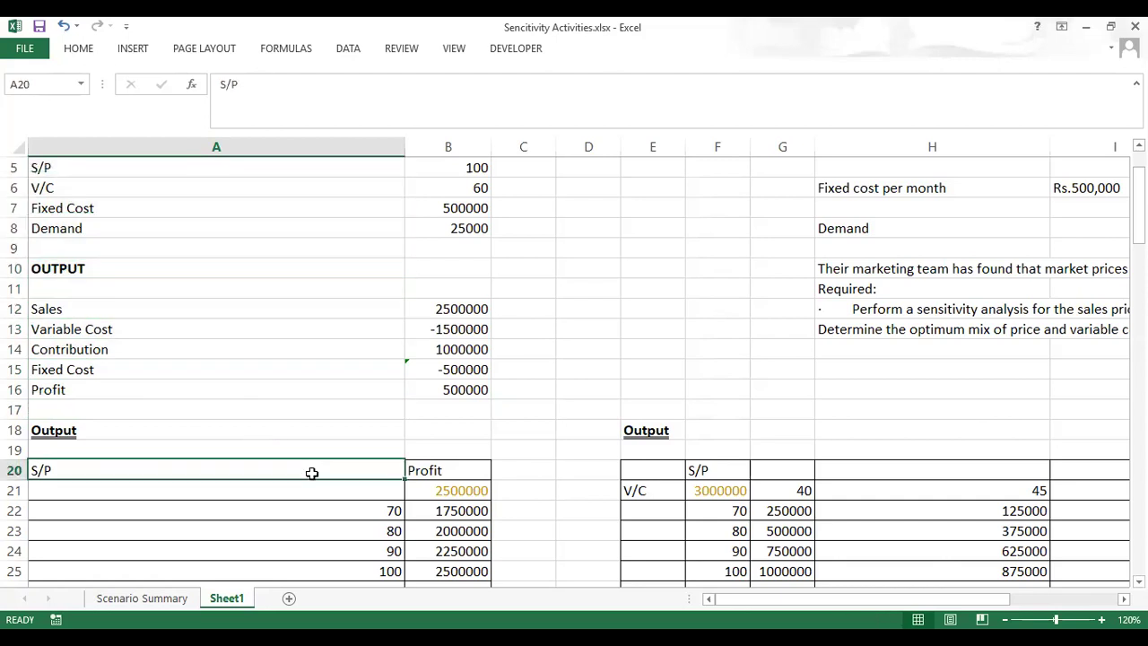
{"action": "left_click", "coordinate": [484, 484]}
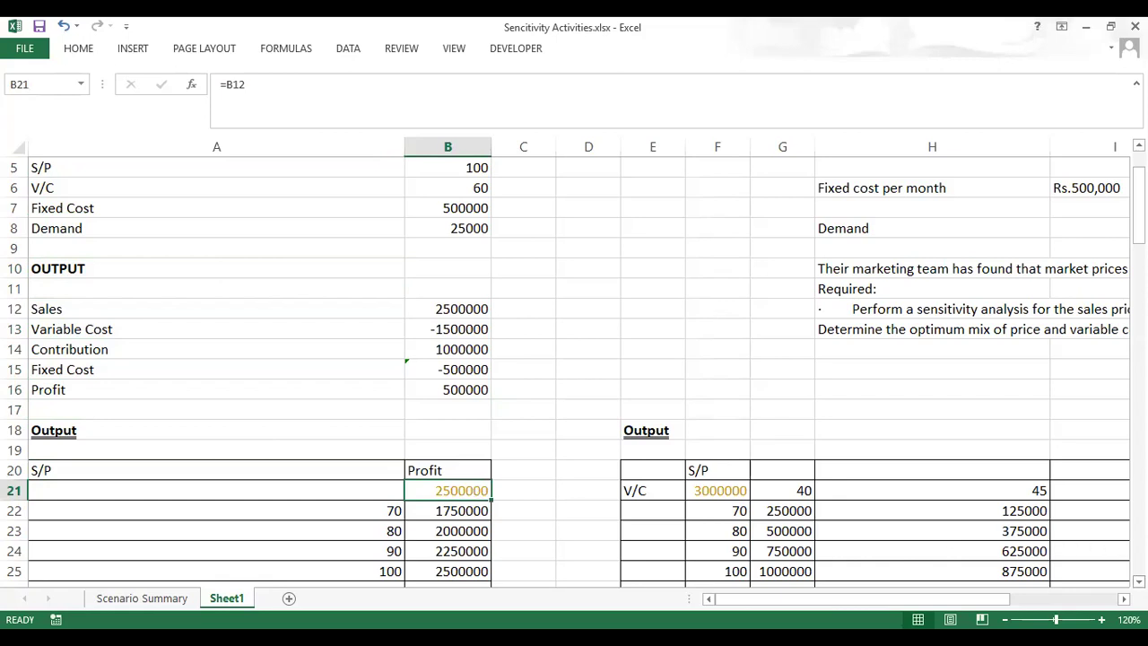
{"action": "scroll", "coordinate": [575, 372], "scroll_direction": "down", "scroll_amount": 2}
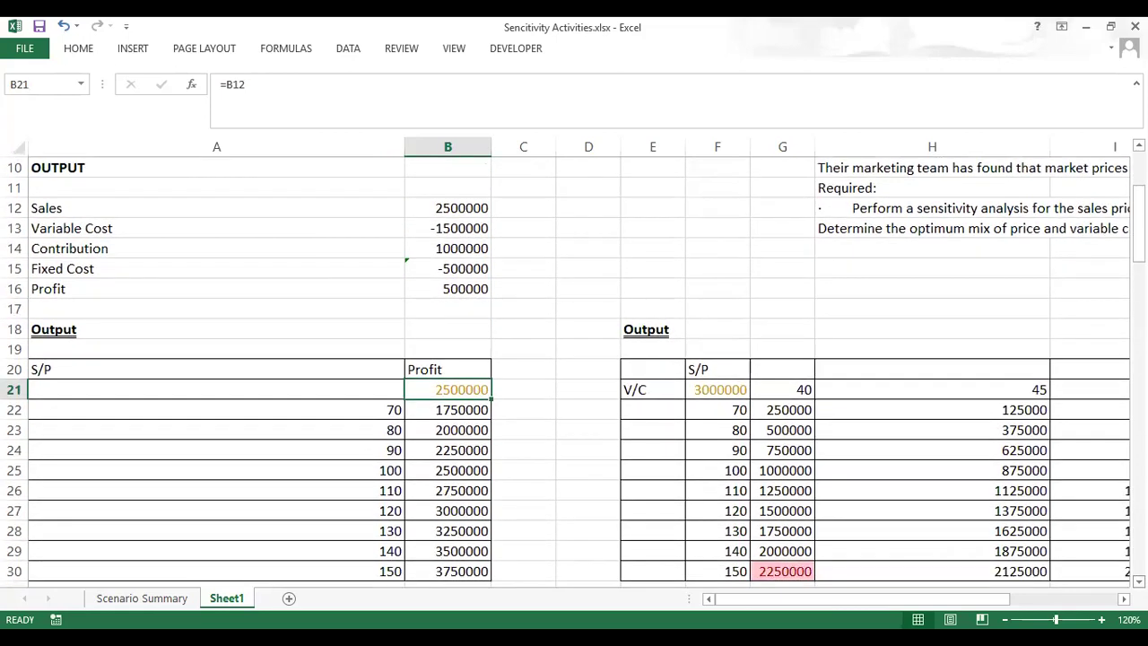
{"action": "key", "text": "Delete"}
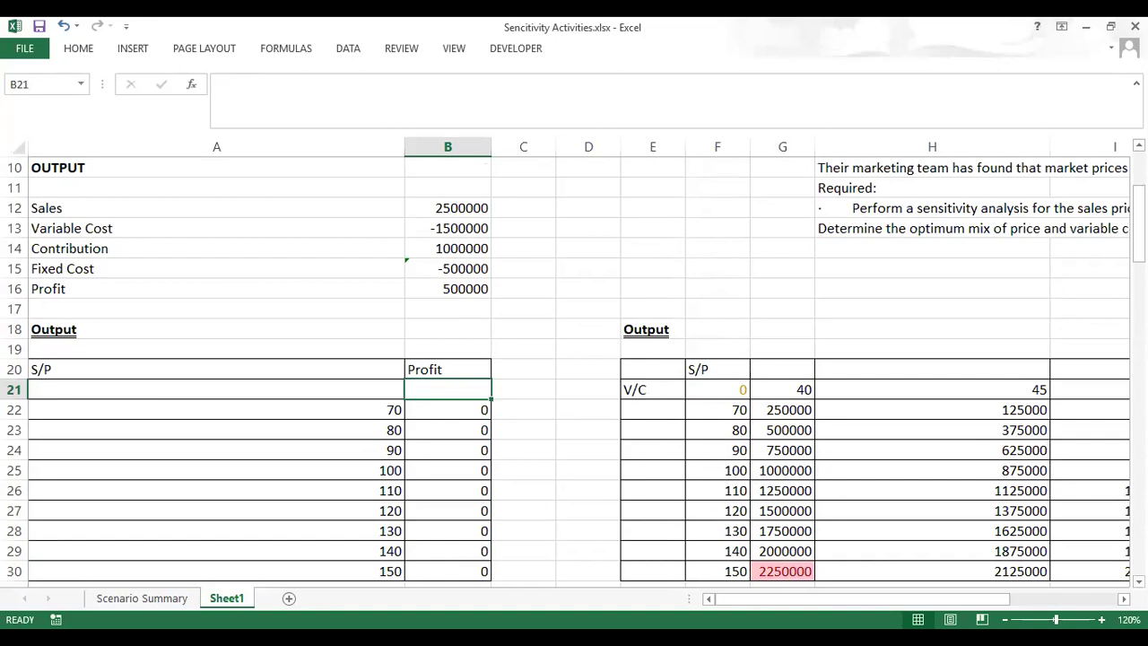
Step: Clear the selling prices in A22:A30 and the data table results in B22:B30
{"action": "scroll", "coordinate": [574, 372], "scroll_direction": "down", "scroll_amount": 14}
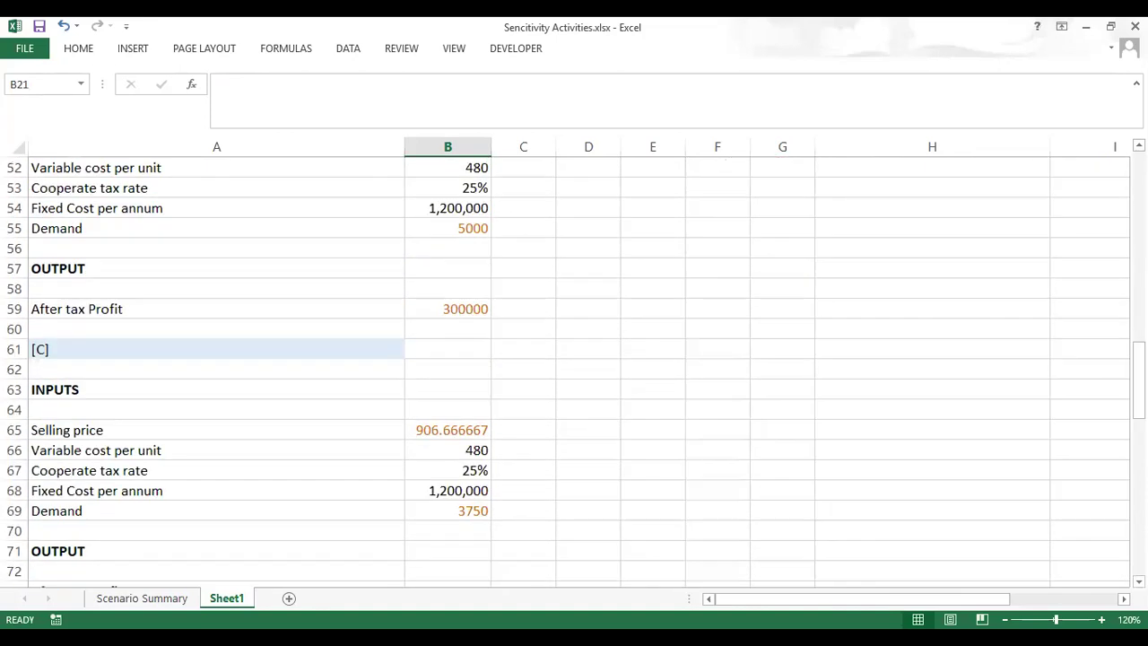
{"action": "scroll", "coordinate": [574, 372], "scroll_direction": "up", "scroll_amount": 3}
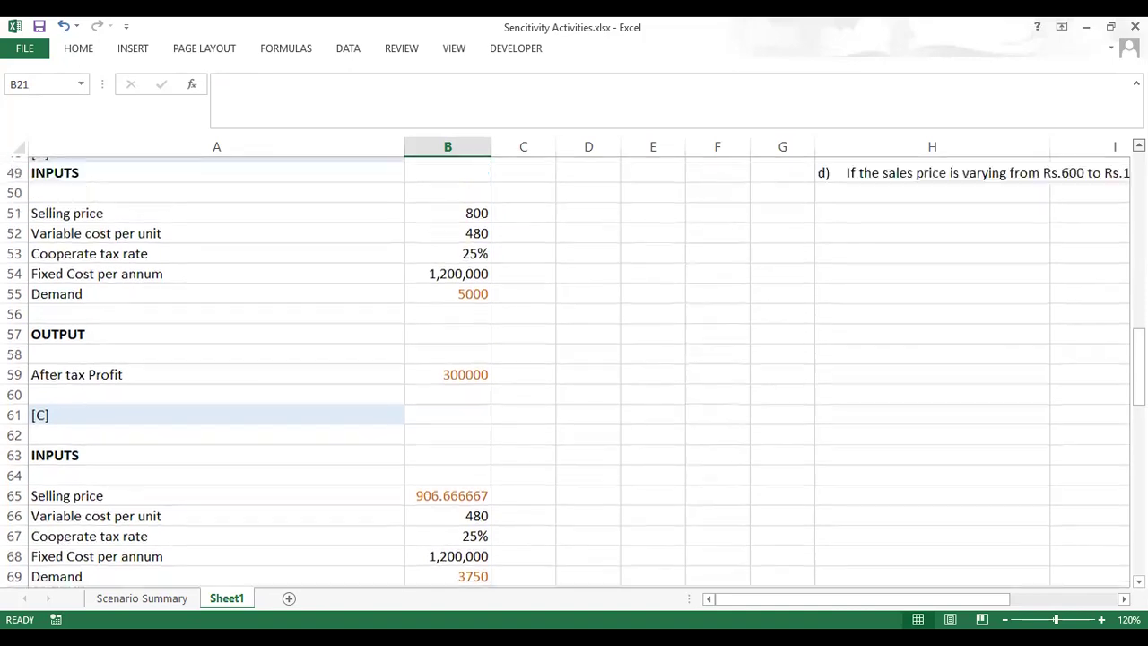
{"action": "scroll", "coordinate": [574, 372], "scroll_direction": "up", "scroll_amount": 3}
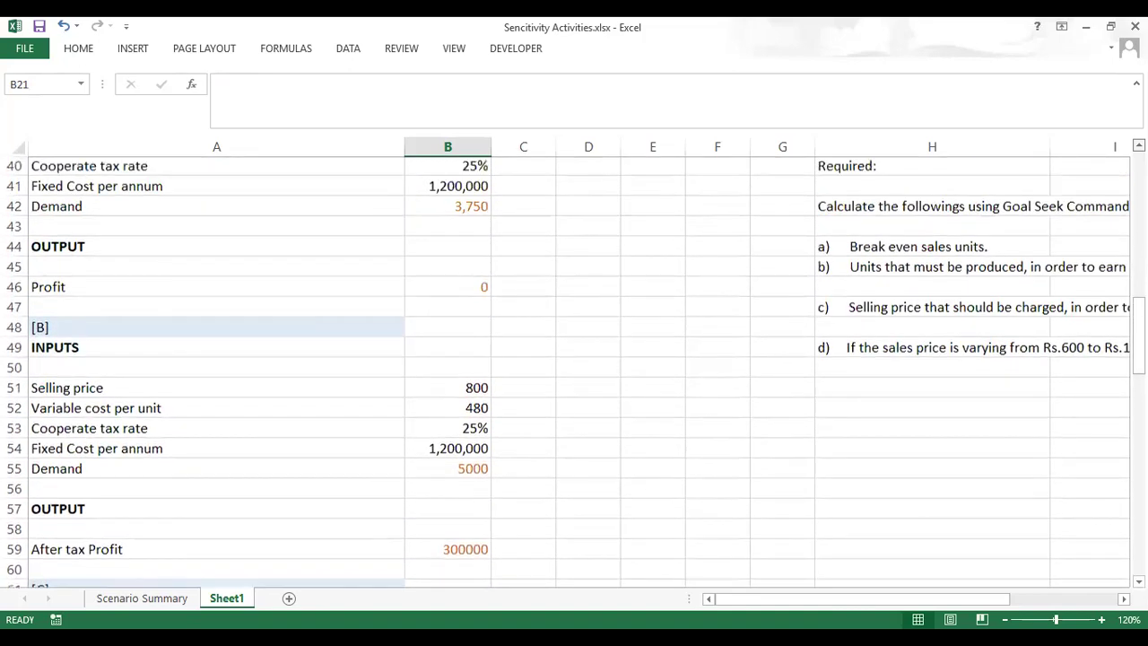
{"action": "scroll", "coordinate": [574, 373], "scroll_direction": "up", "scroll_amount": 5}
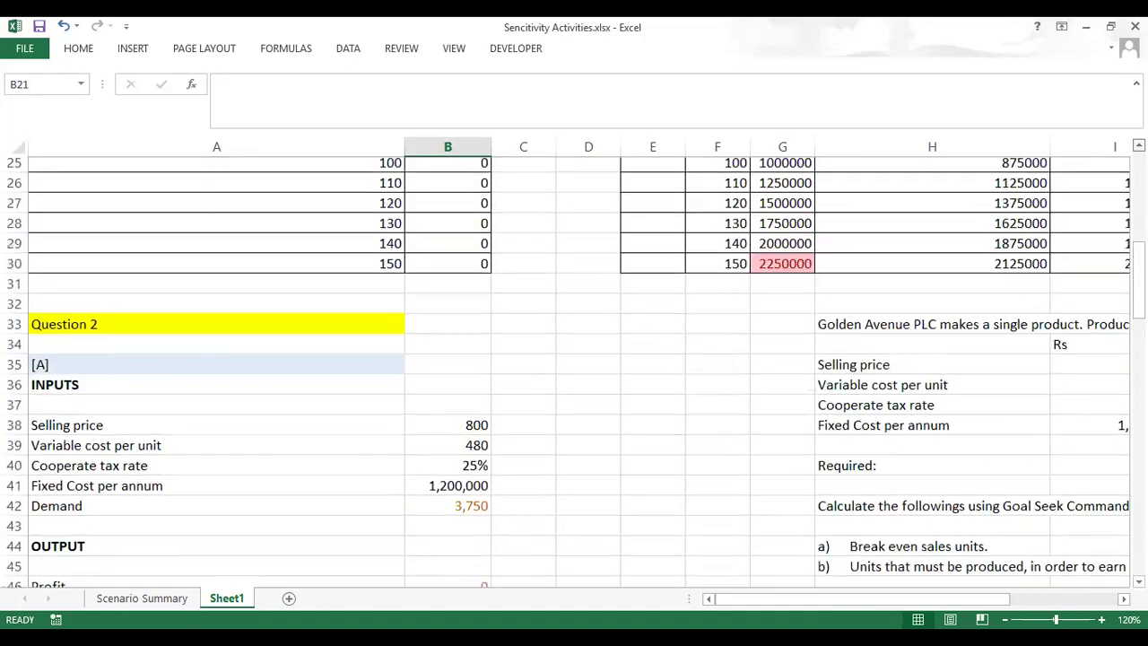
{"action": "scroll", "coordinate": [377, 330], "scroll_direction": "up", "scroll_amount": 1}
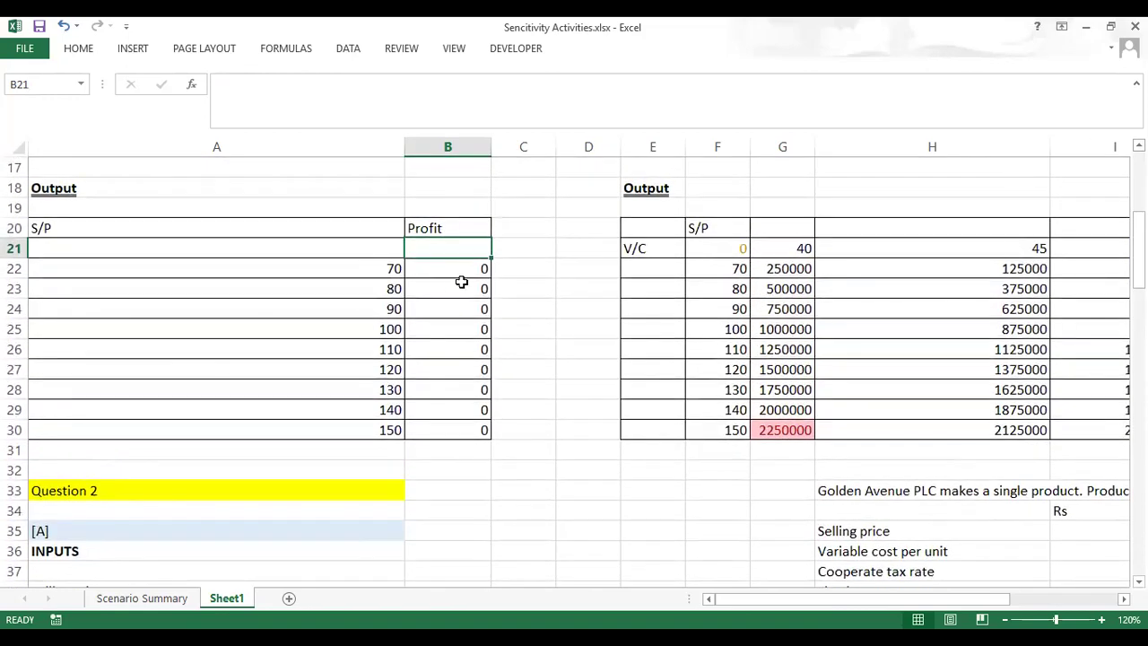
{"action": "left_click_drag", "start_coordinate": [370, 267], "coordinate": [374, 419]}
{"action": "key", "text": "Delete"}
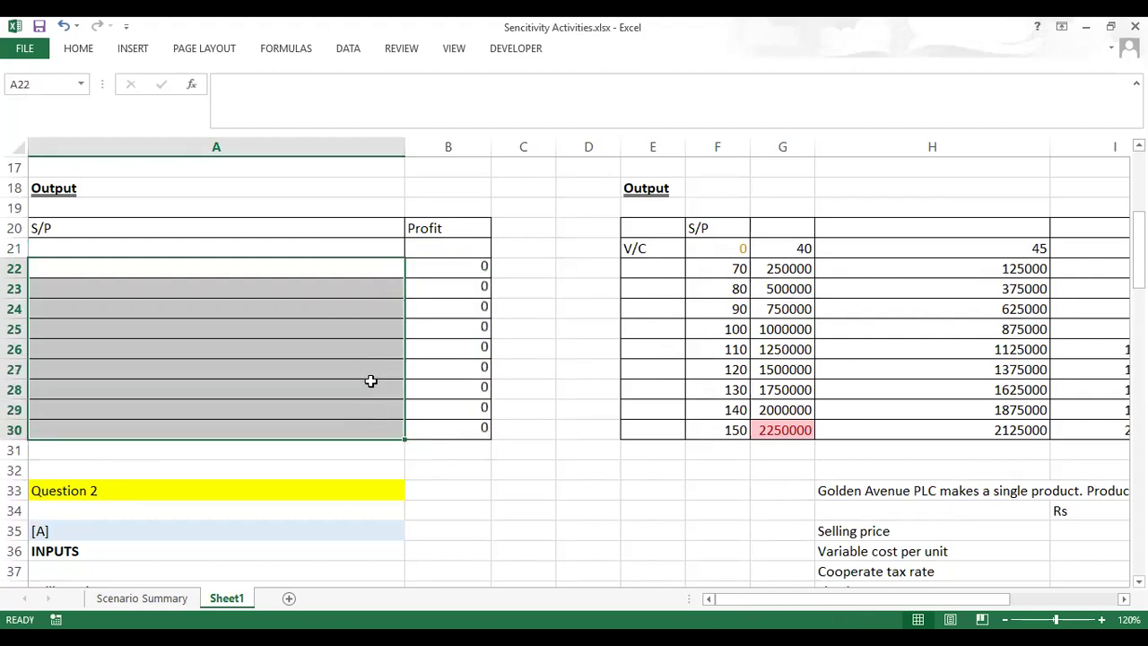
{"action": "left_click", "coordinate": [372, 248]}
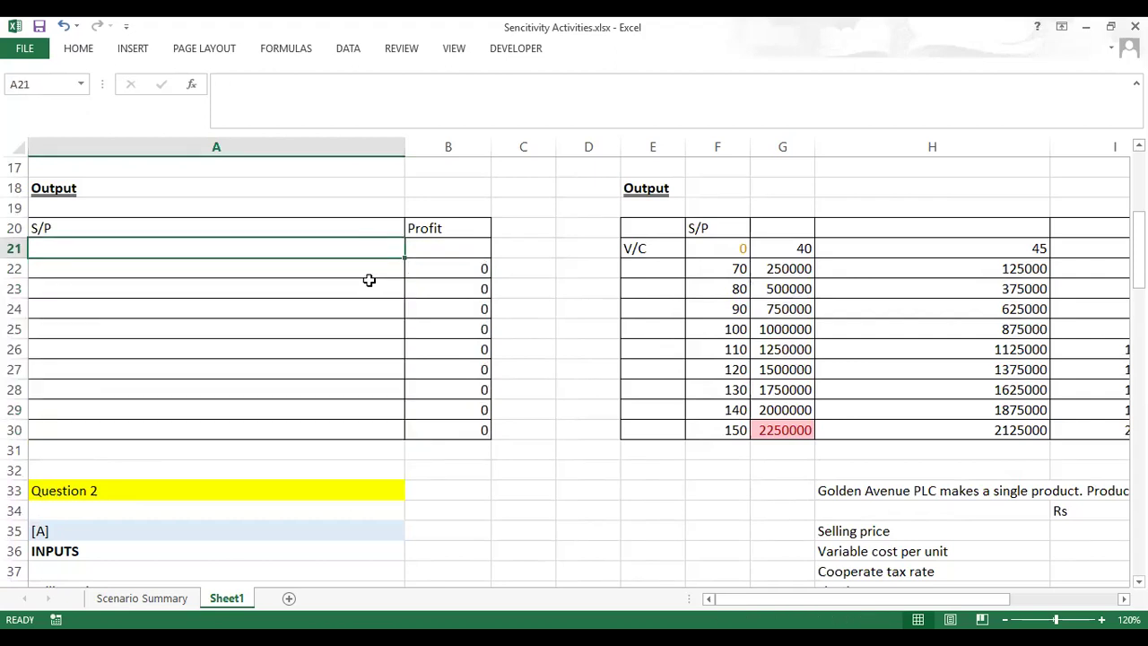
{"action": "left_click_drag", "start_coordinate": [475, 268], "coordinate": [483, 428]}
{"action": "key", "text": "Delete"}
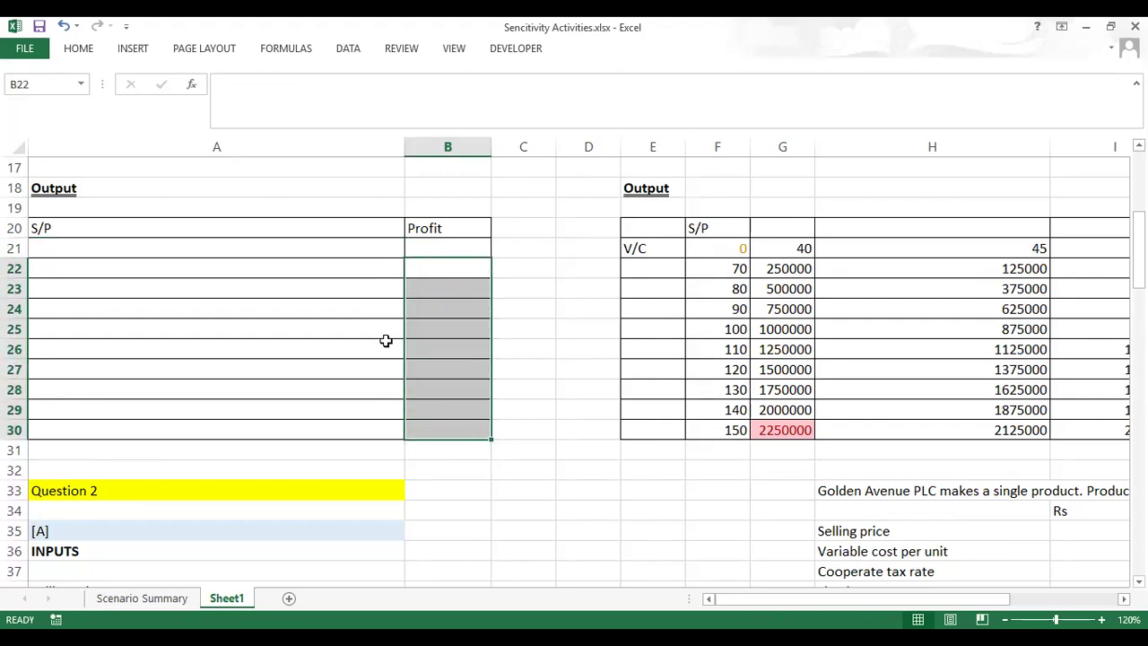
Step: Start the S/P series with =70 in A22 and the increment formula =A22+10 in A23
{"action": "left_click", "coordinate": [378, 268]}
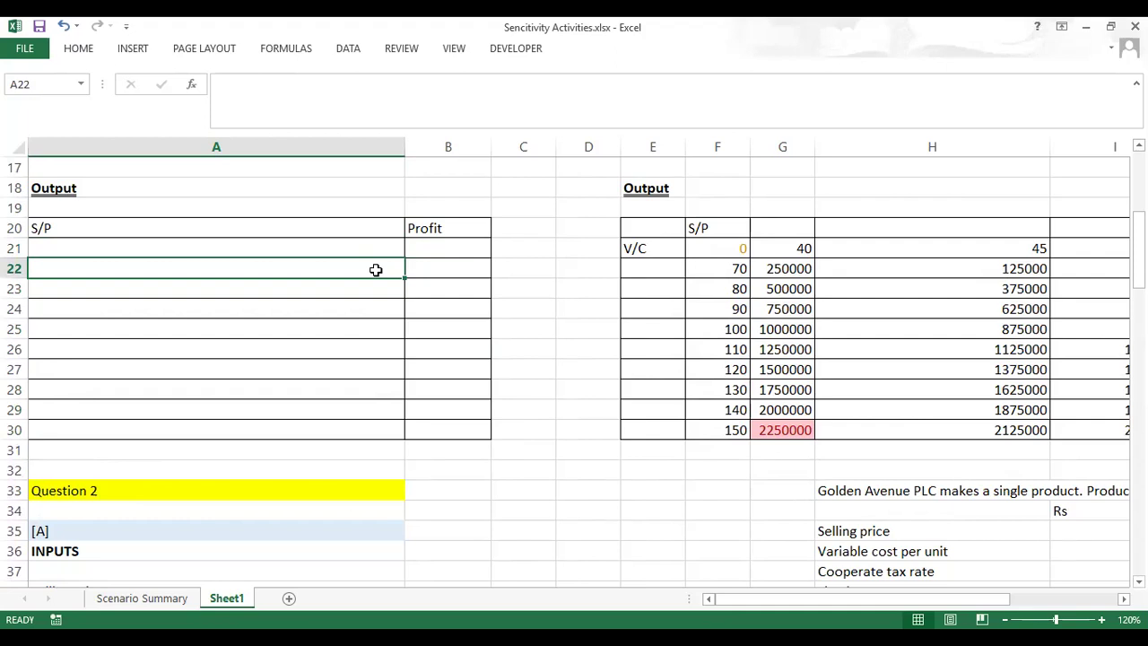
{"action": "type", "text": "=70"}
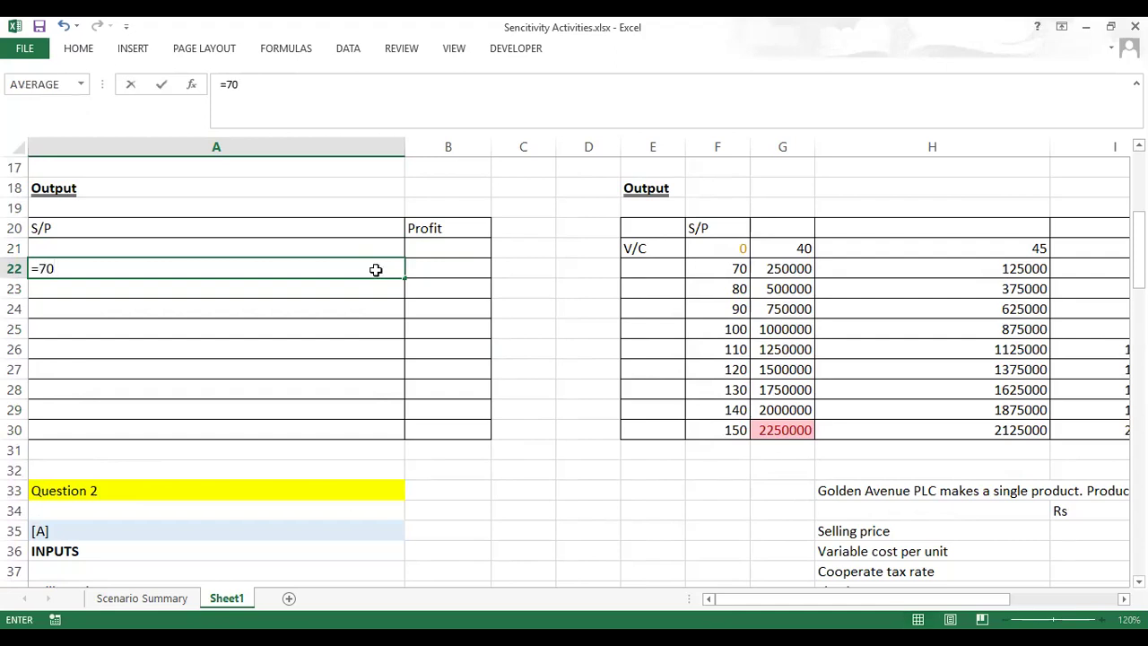
{"action": "key", "text": "Return"}
{"action": "type", "text": "="}
{"action": "type", "text": "70"}
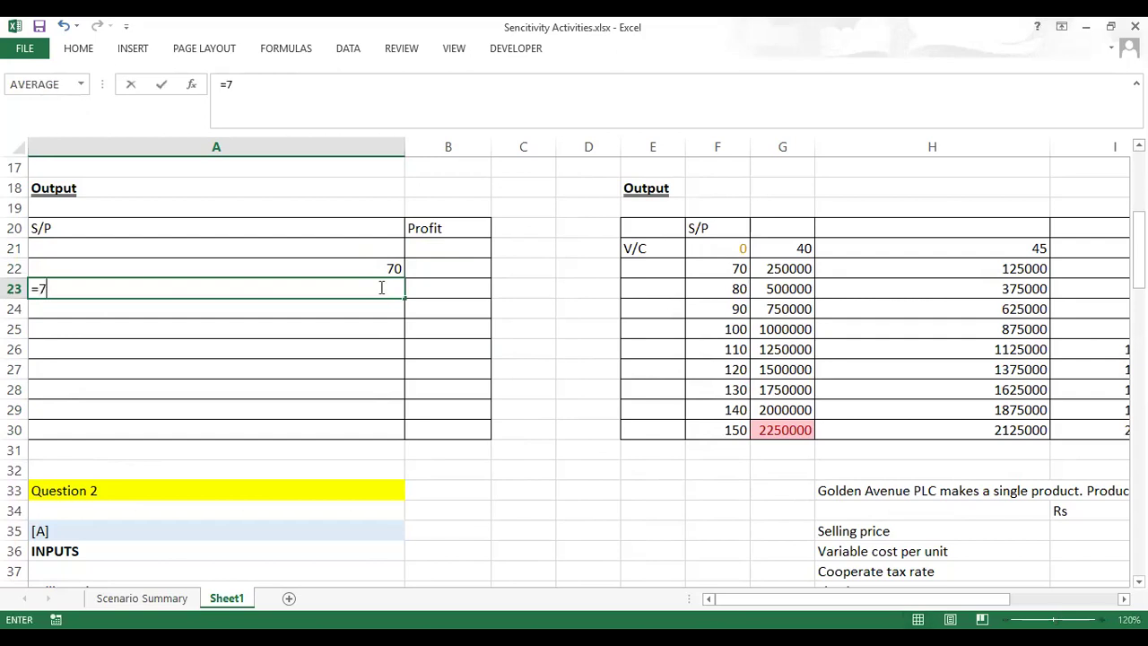
{"action": "type", "text": "+"}
{"action": "key", "text": "BackSpace"}
{"action": "key", "text": "BackSpace"}
{"action": "key", "text": "BackSpace"}
{"action": "left_click", "coordinate": [384, 264]}
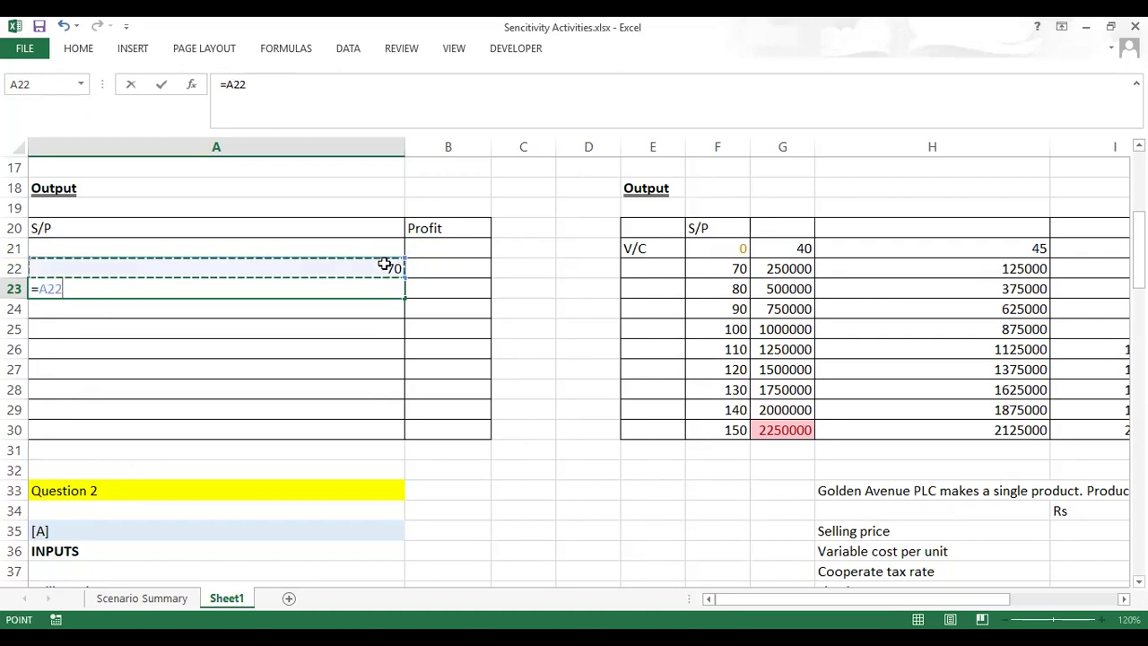
{"action": "type", "text": "+10"}
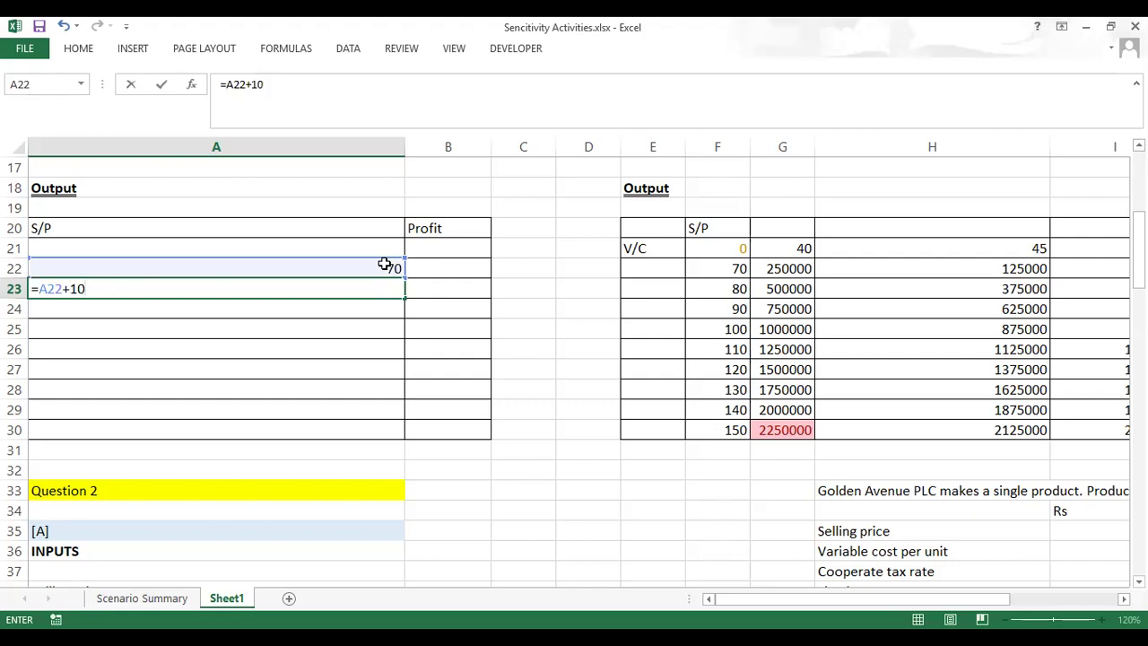
{"action": "key", "text": "Return"}
Step: Fill the increment formula from A23 down to A30 to complete the selling price series
{"action": "left_click", "coordinate": [396, 292]}
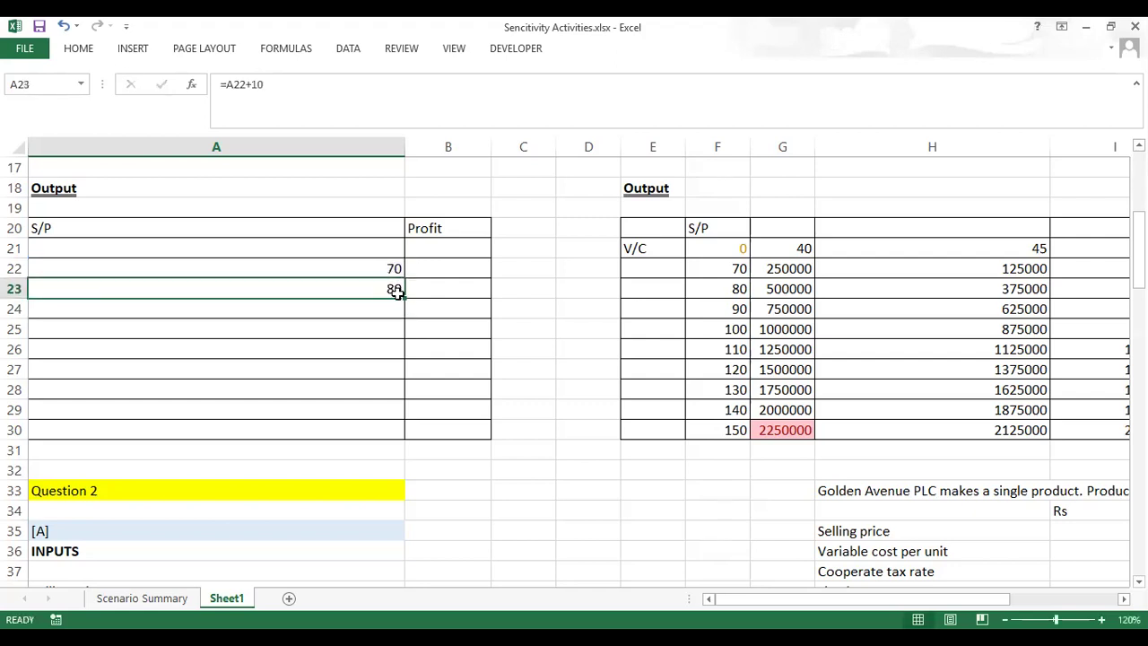
{"action": "left_click_drag", "start_coordinate": [404, 299], "coordinate": [398, 436]}
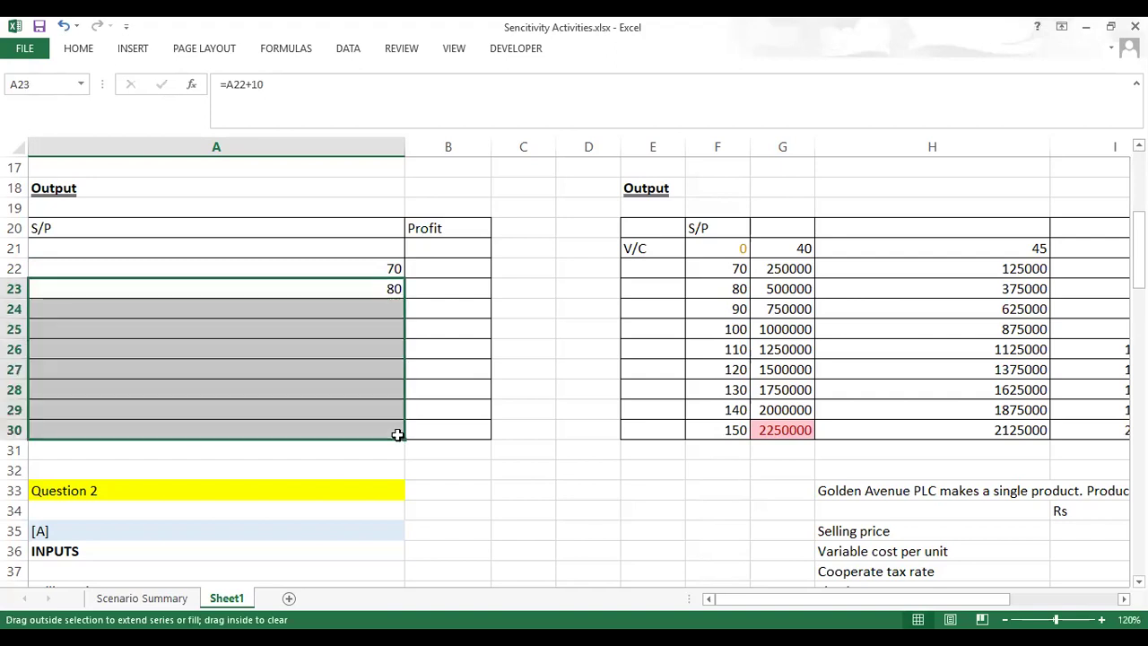
{"action": "left_click", "coordinate": [450, 268]}
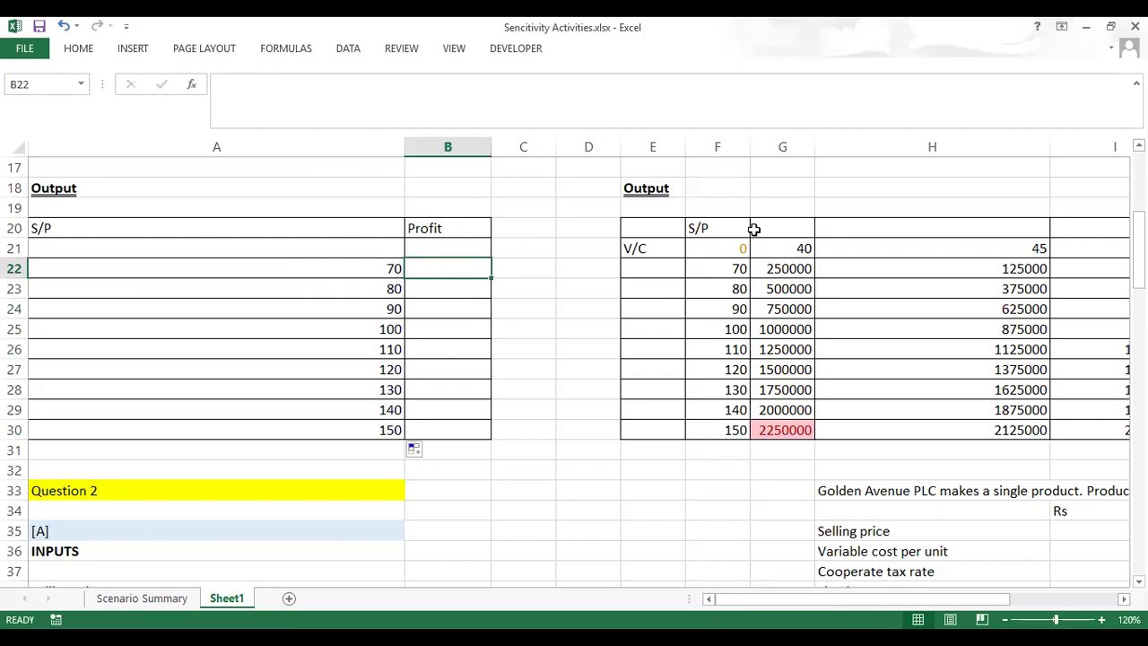
Step: Link B21 of the single-variable S/P output table to the Profit result with =B16
{"action": "scroll", "coordinate": [628, 359], "scroll_direction": "up", "scroll_amount": 2}
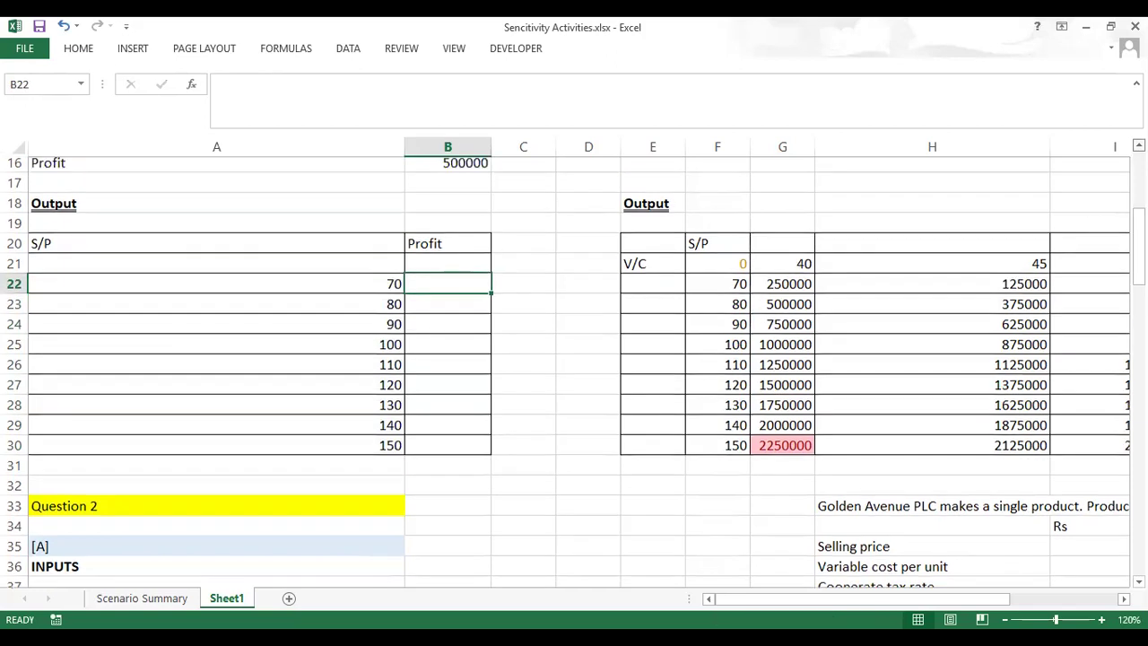
{"action": "left_click", "coordinate": [439, 288]}
{"action": "type", "text": "="}
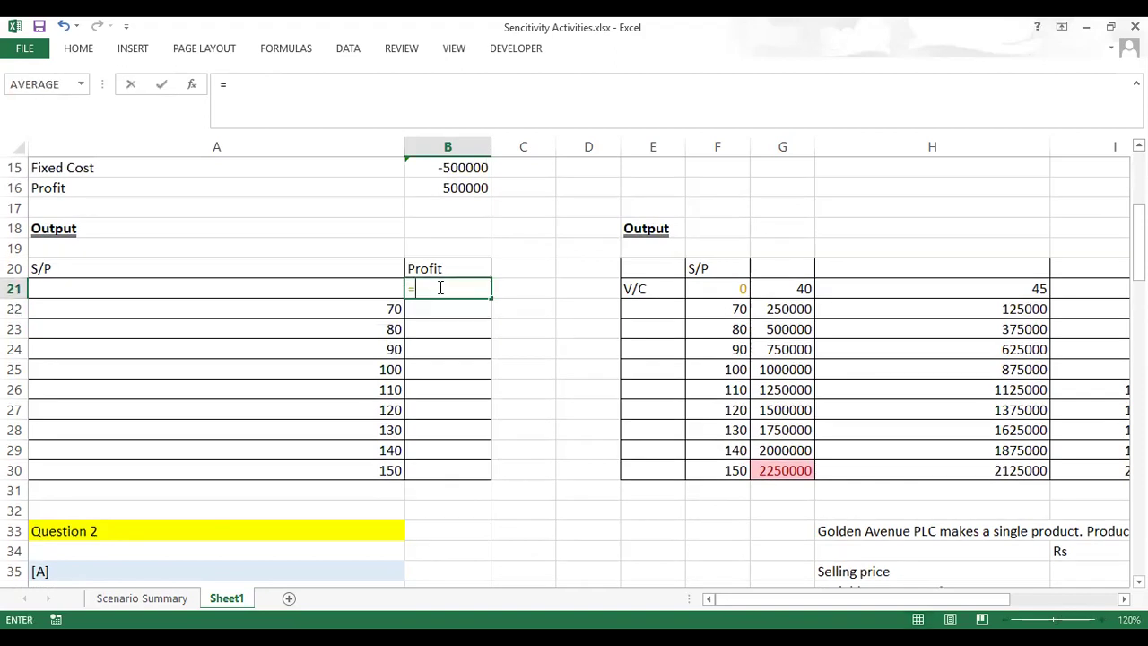
{"action": "left_click", "coordinate": [443, 186]}
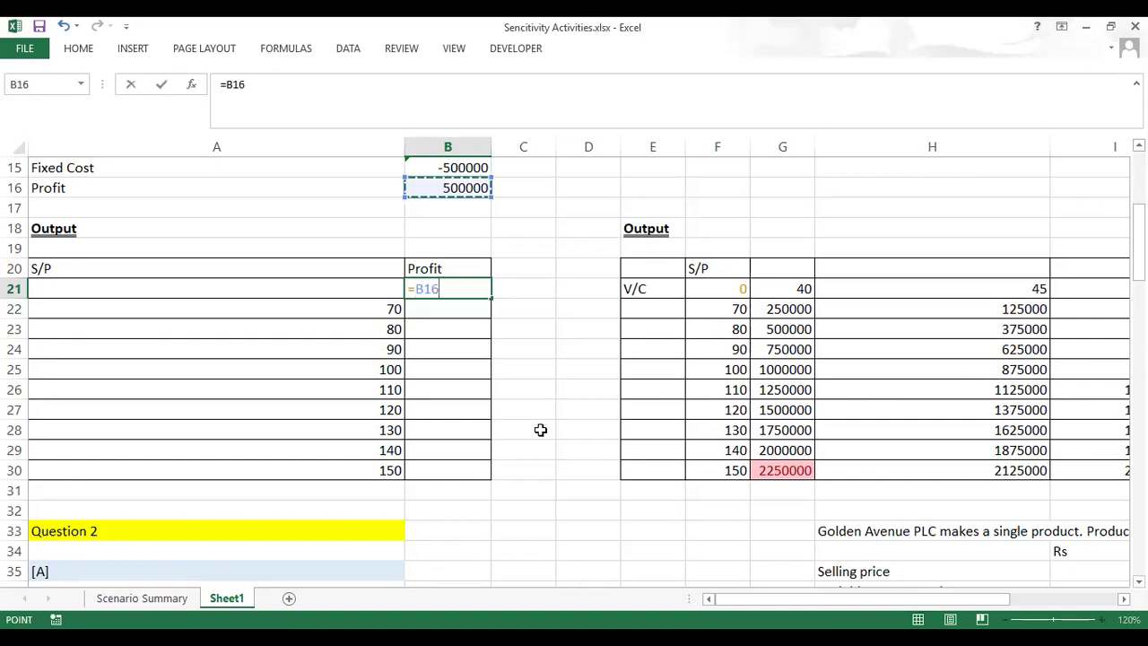
{"action": "key", "text": "Return"}
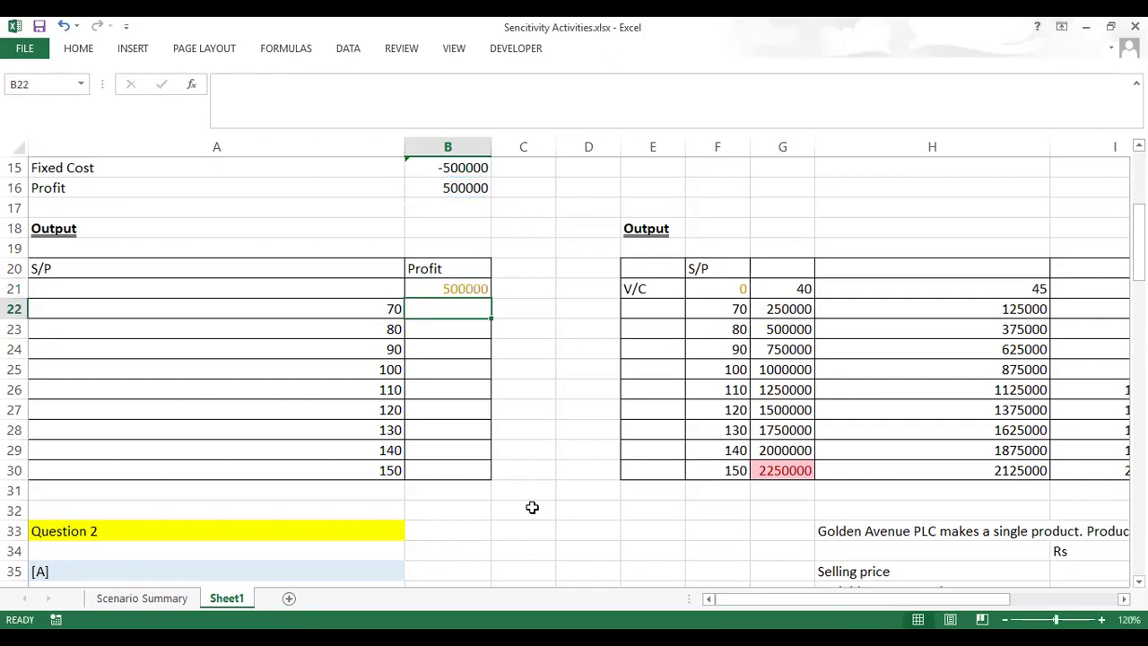
Step: Create a what-if data table on A21:B30 with the S/P input B5 as the column input cell
{"action": "left_click_drag", "start_coordinate": [384, 292], "coordinate": [416, 473]}
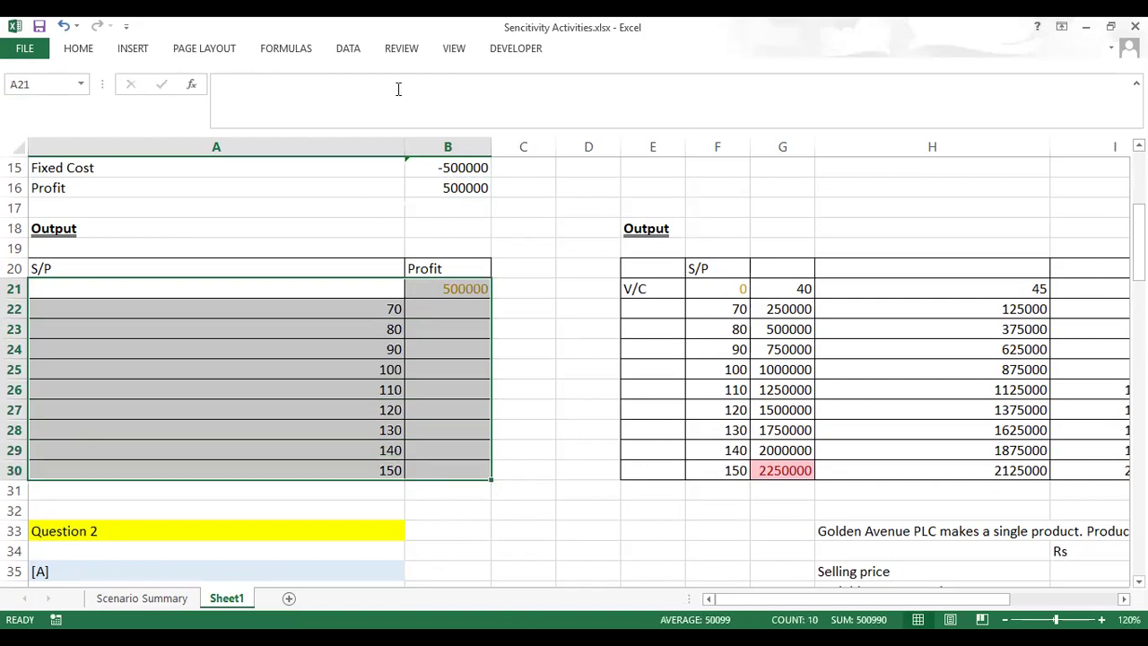
{"action": "key", "text": "alt+a"}
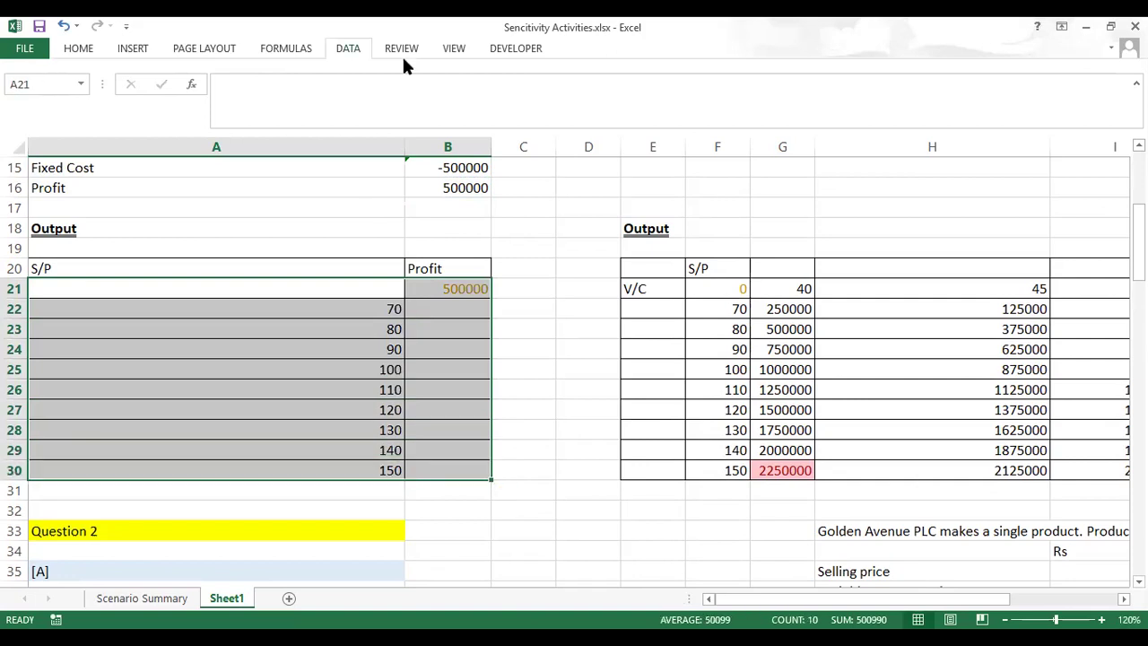
{"action": "key", "text": "Return"}
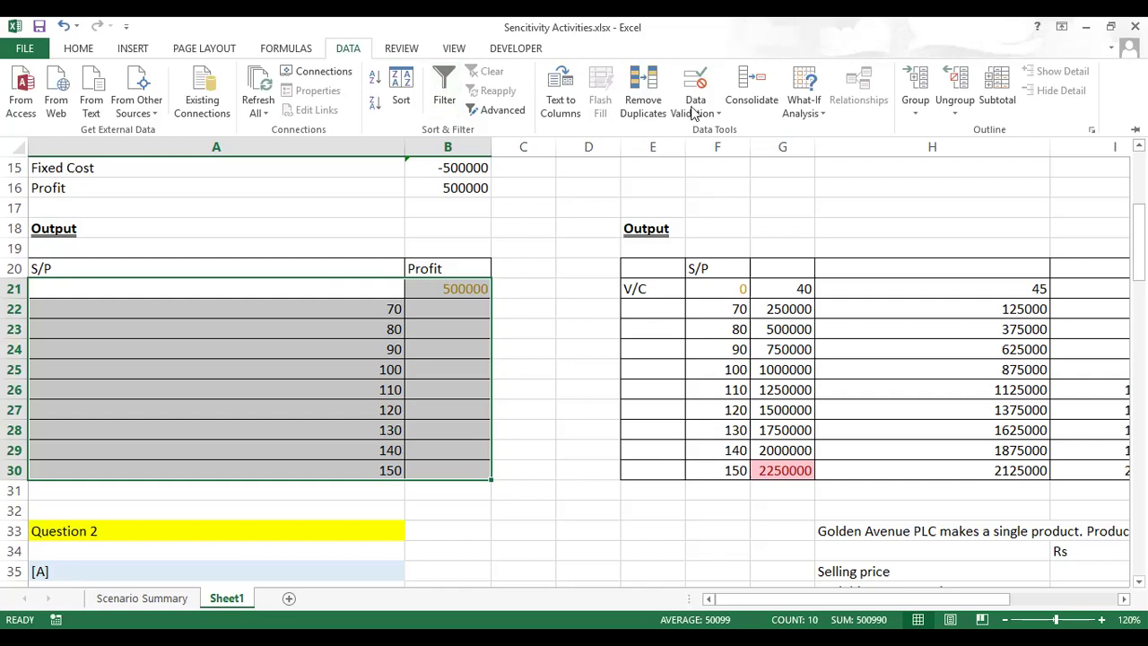
{"action": "left_click", "coordinate": [818, 115]}
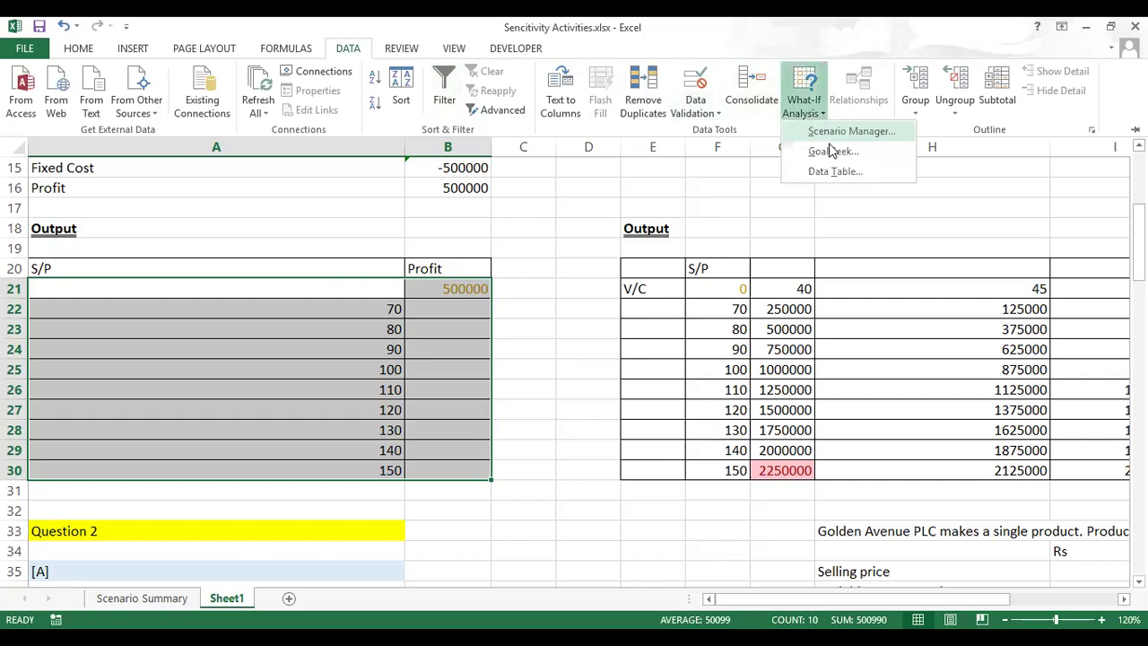
{"action": "left_click", "coordinate": [838, 172]}
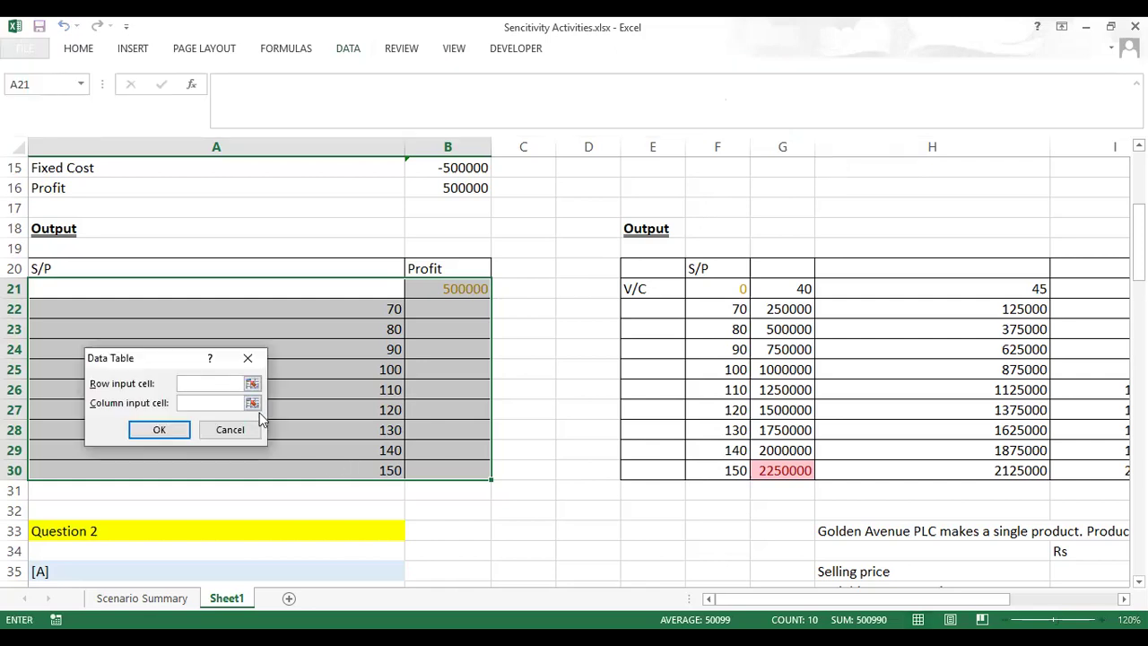
{"action": "left_click", "coordinate": [212, 406]}
{"action": "scroll", "coordinate": [574, 372], "scroll_direction": "up", "scroll_amount": 2}
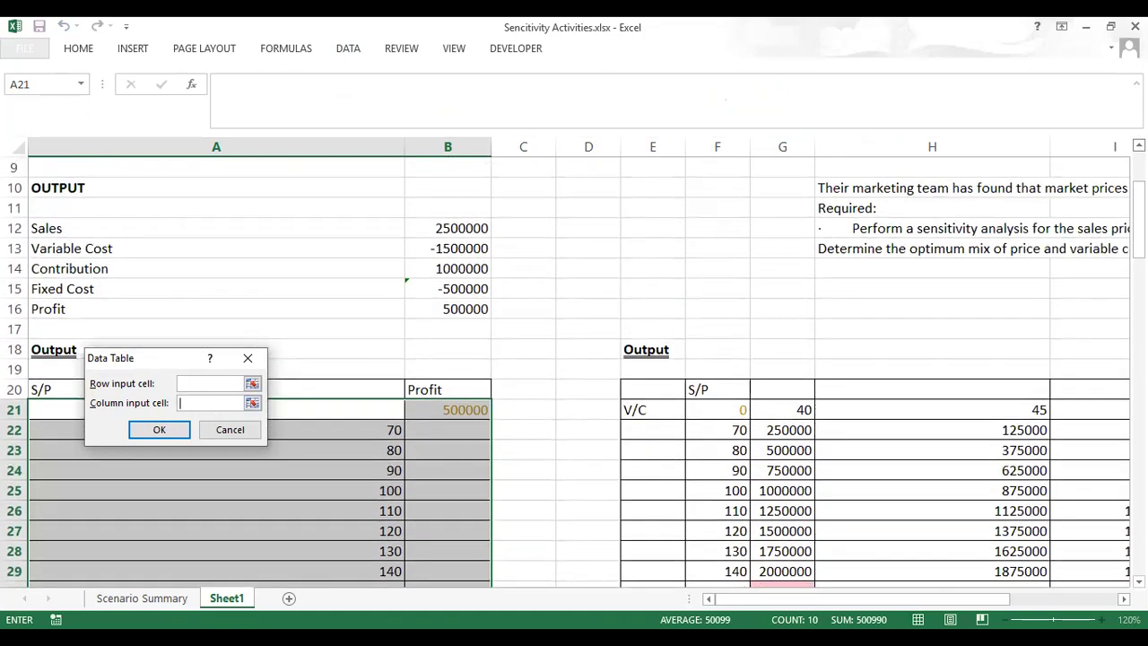
{"action": "scroll", "coordinate": [574, 373], "scroll_direction": "up", "scroll_amount": 3}
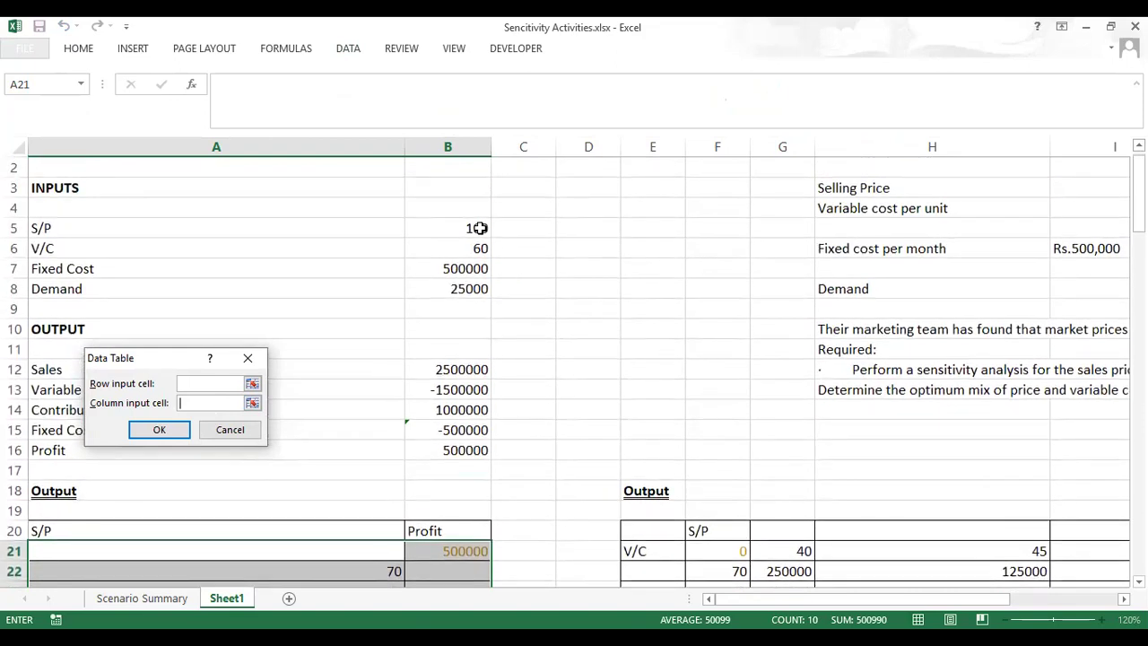
{"action": "left_click", "coordinate": [480, 228]}
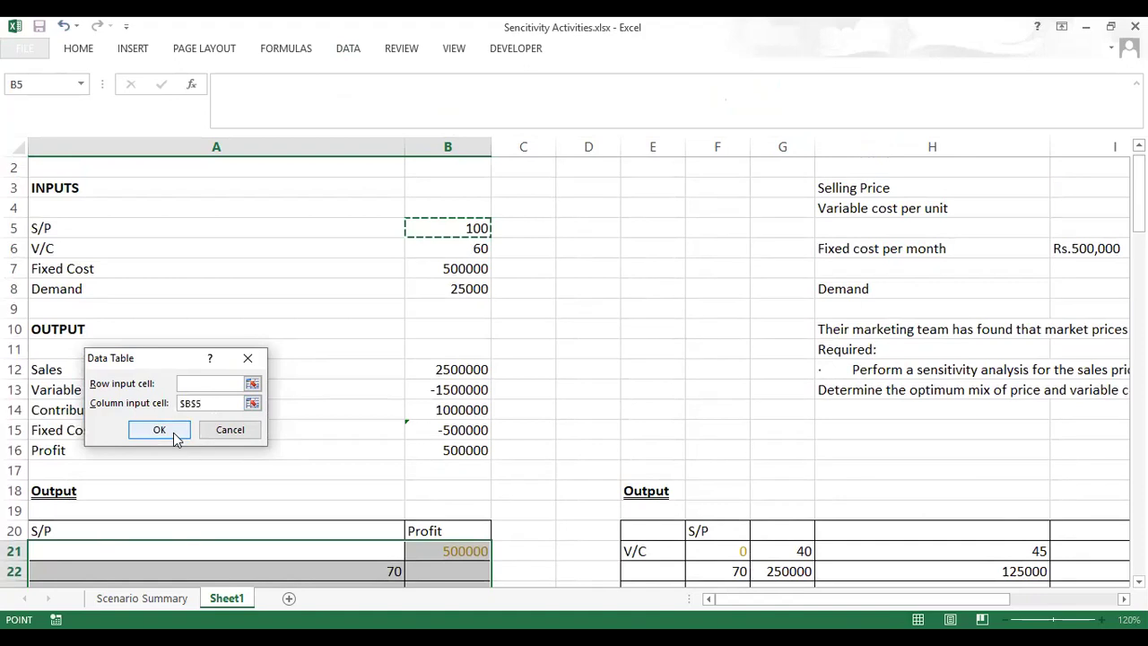
{"action": "left_click", "coordinate": [159, 430]}
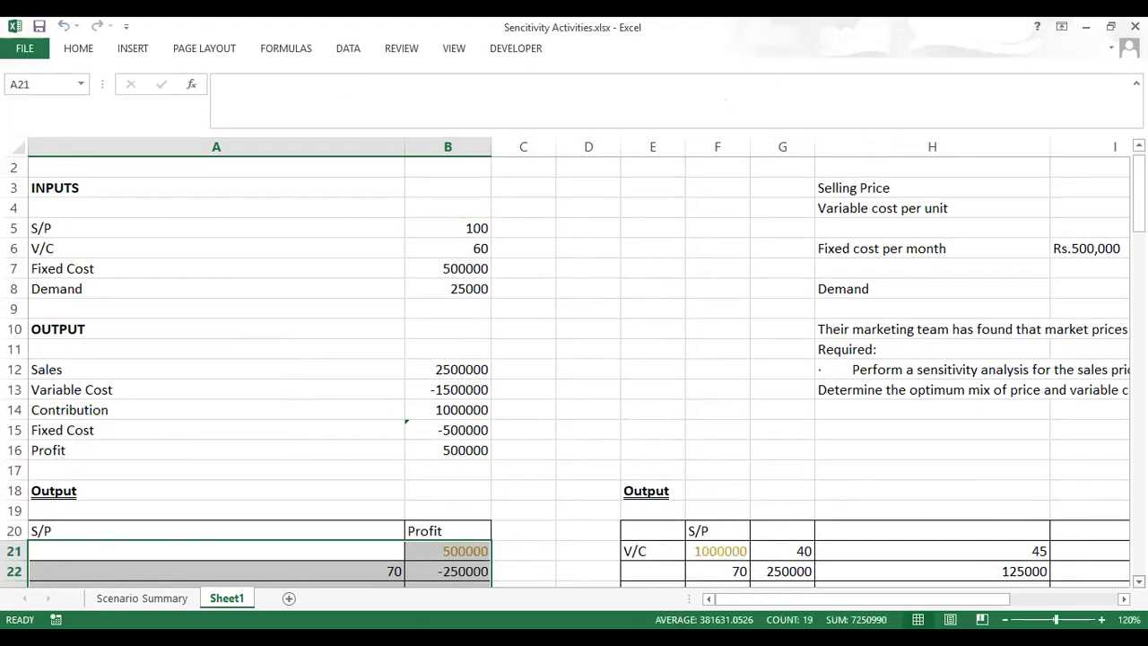
{"action": "scroll", "coordinate": [575, 372], "scroll_direction": "down", "scroll_amount": 3}
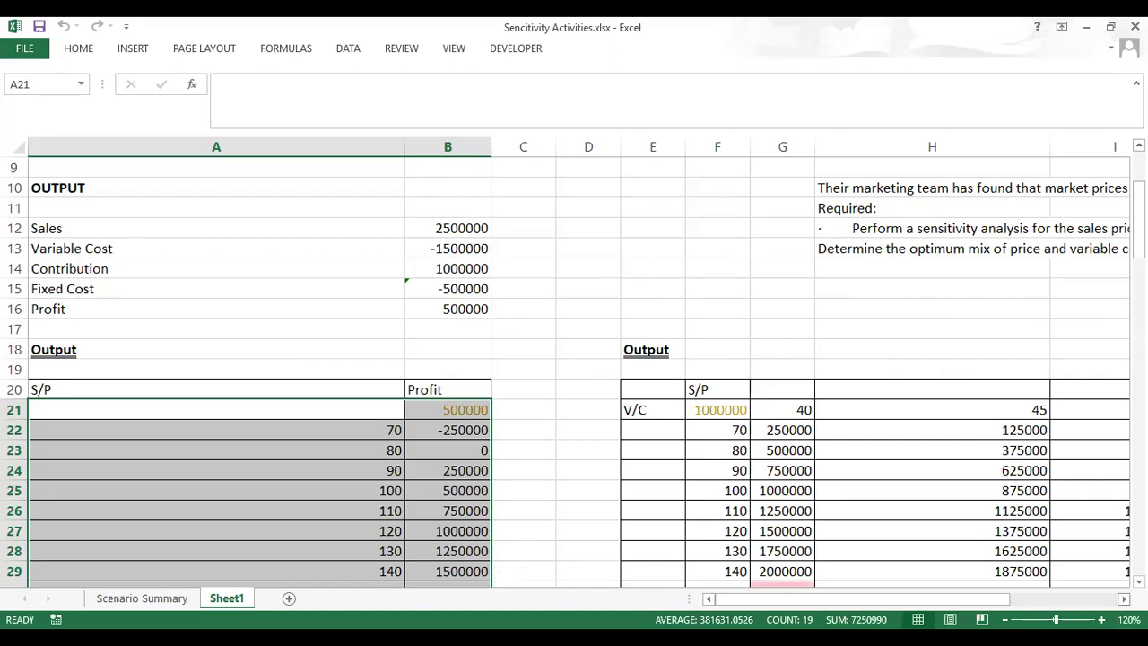
{"action": "scroll", "coordinate": [574, 372], "scroll_direction": "down", "scroll_amount": 1}
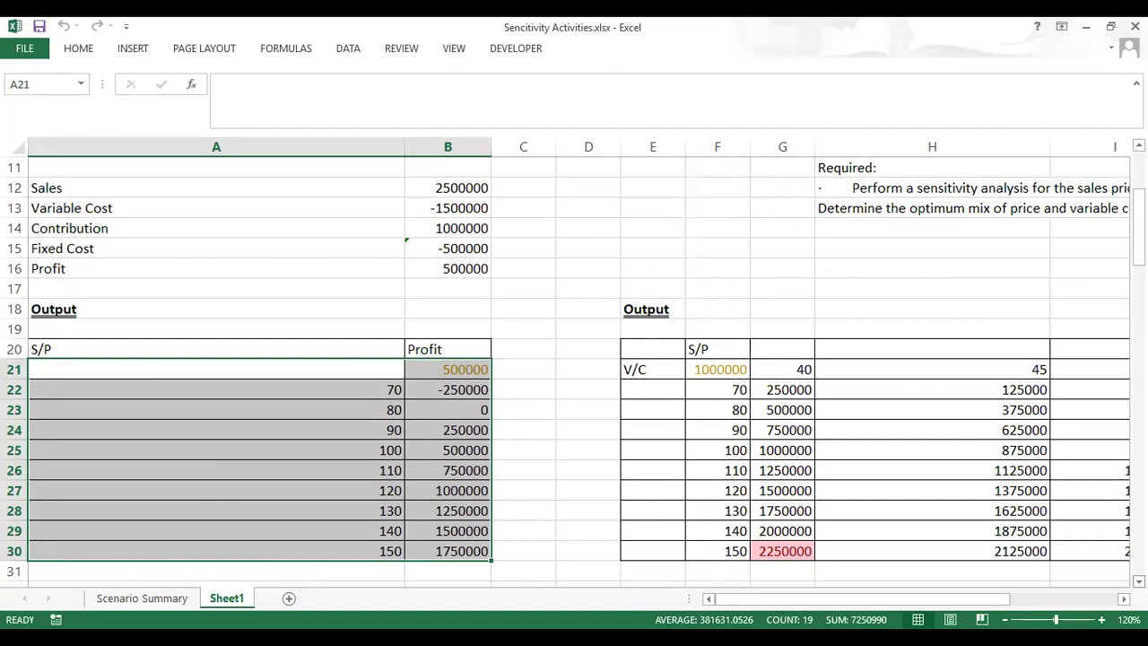
{"action": "left_click", "coordinate": [587, 395]}
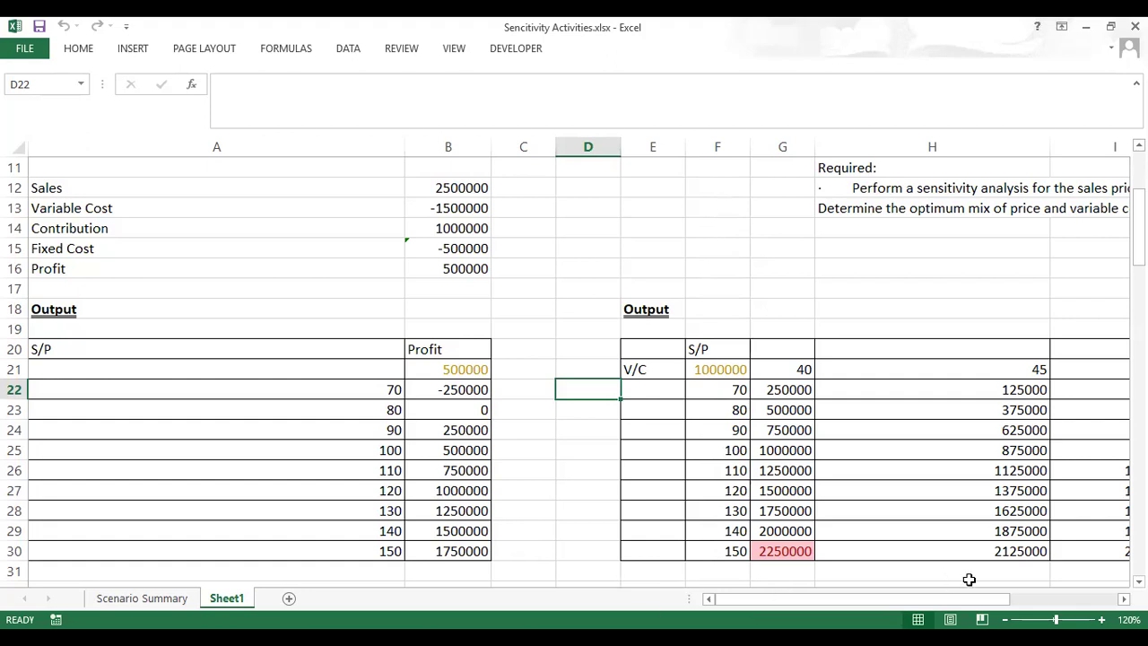
Step: Clear the formula, selling prices, variable costs and results in F21:O30 of the two-variable output table
{"action": "scroll", "coordinate": [574, 359], "scroll_direction": "right", "scroll_amount": 1}
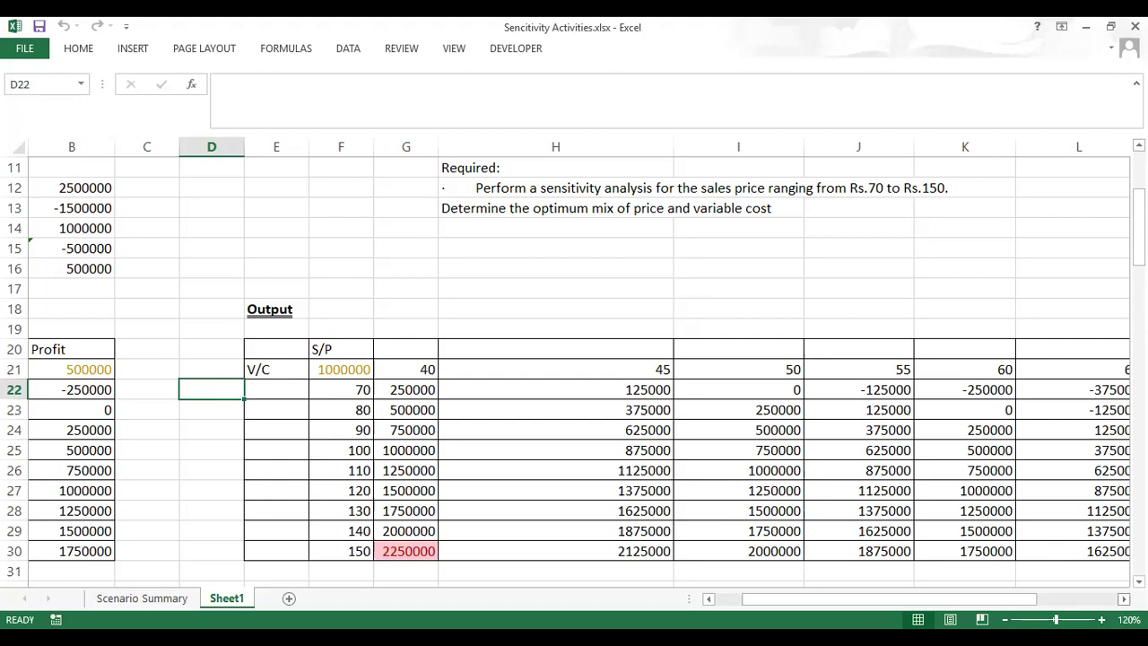
{"action": "left_click_drag", "start_coordinate": [888, 599], "coordinate": [915, 599]}
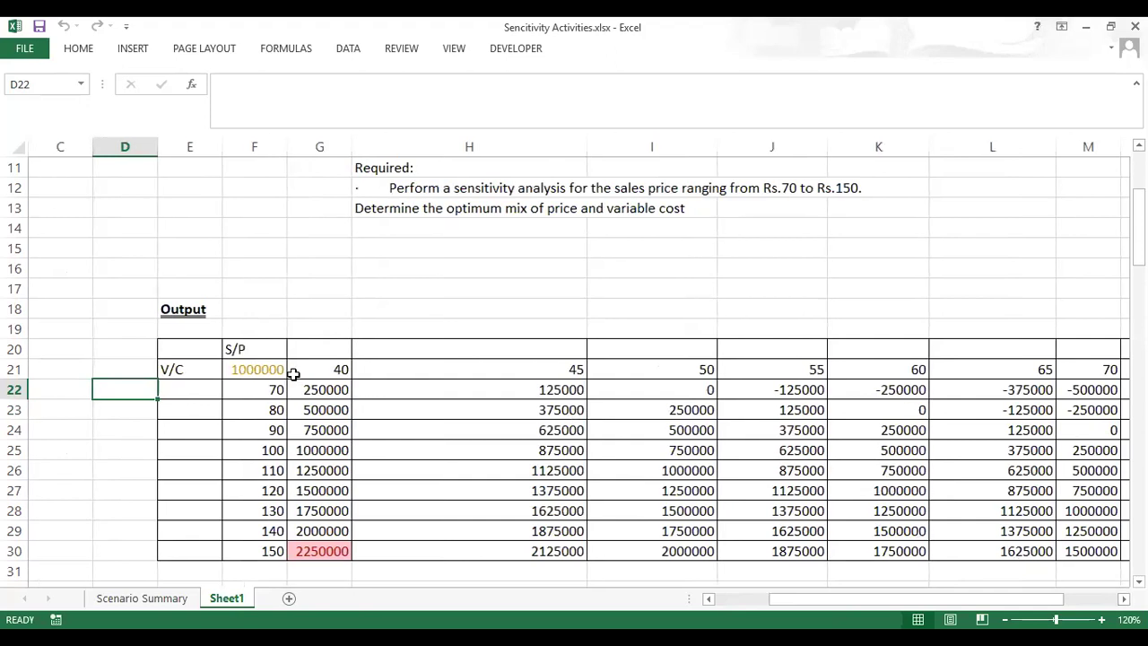
{"action": "left_click_drag", "start_coordinate": [280, 375], "coordinate": [629, 511]}
{"action": "left_click_drag", "start_coordinate": [651, 559], "coordinate": [1022, 553]}
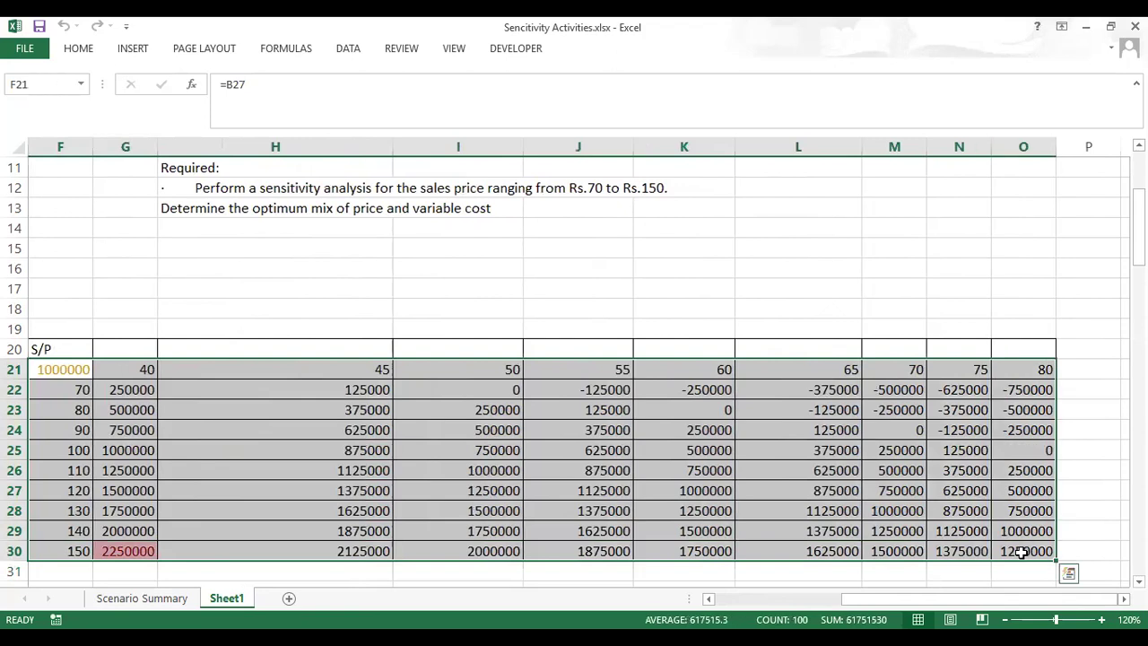
{"action": "key", "text": "Delete"}
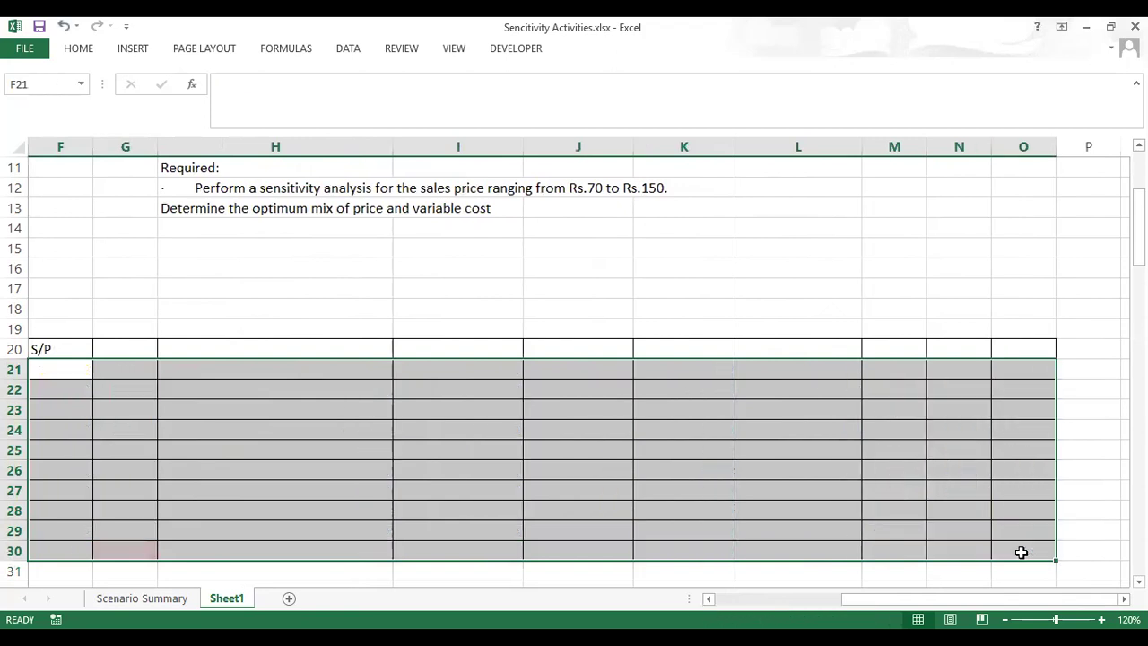
Step: Enter =70 in F22 as the first selling price of the two-variable output table
{"action": "left_click", "coordinate": [707, 598]}
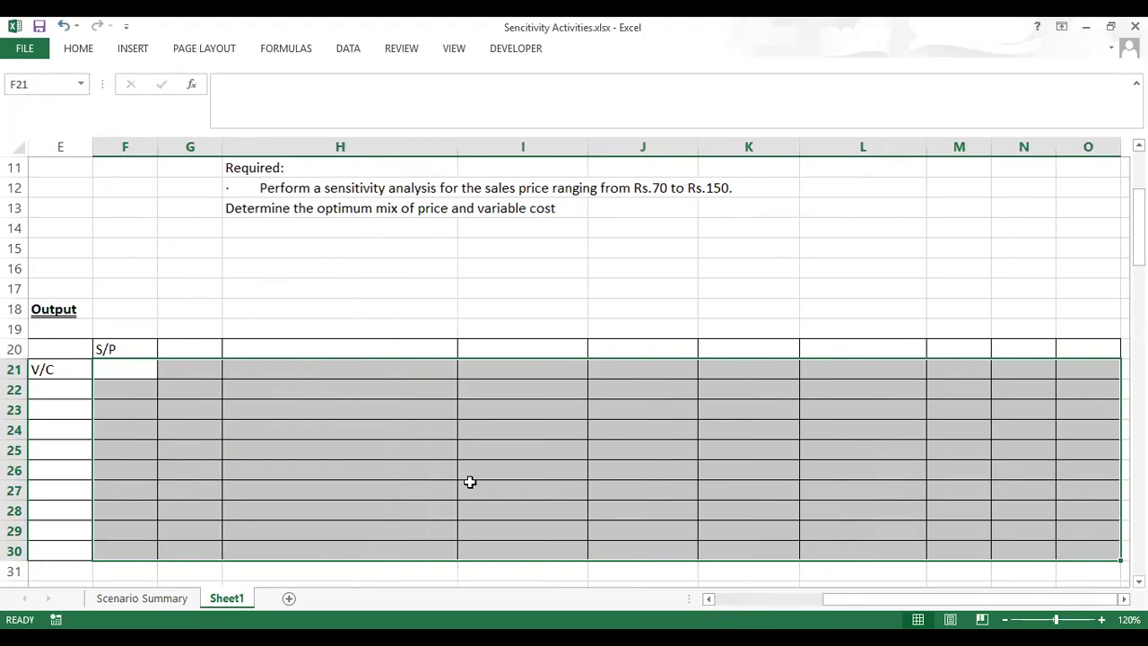
{"action": "left_click", "coordinate": [141, 387]}
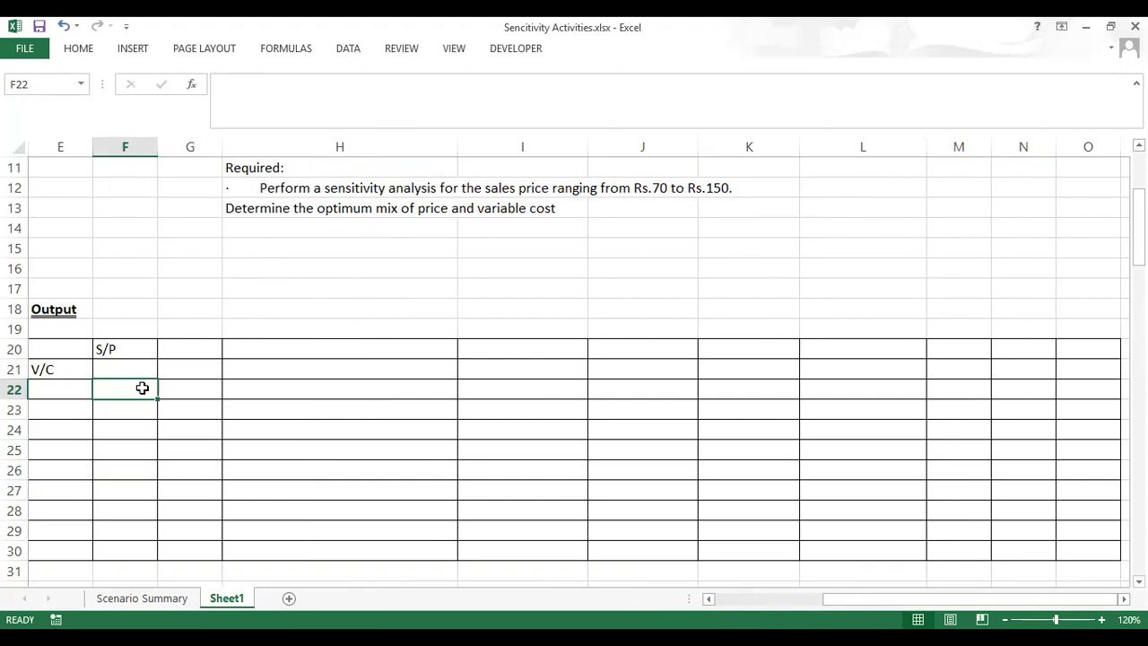
{"action": "type", "text": "="}
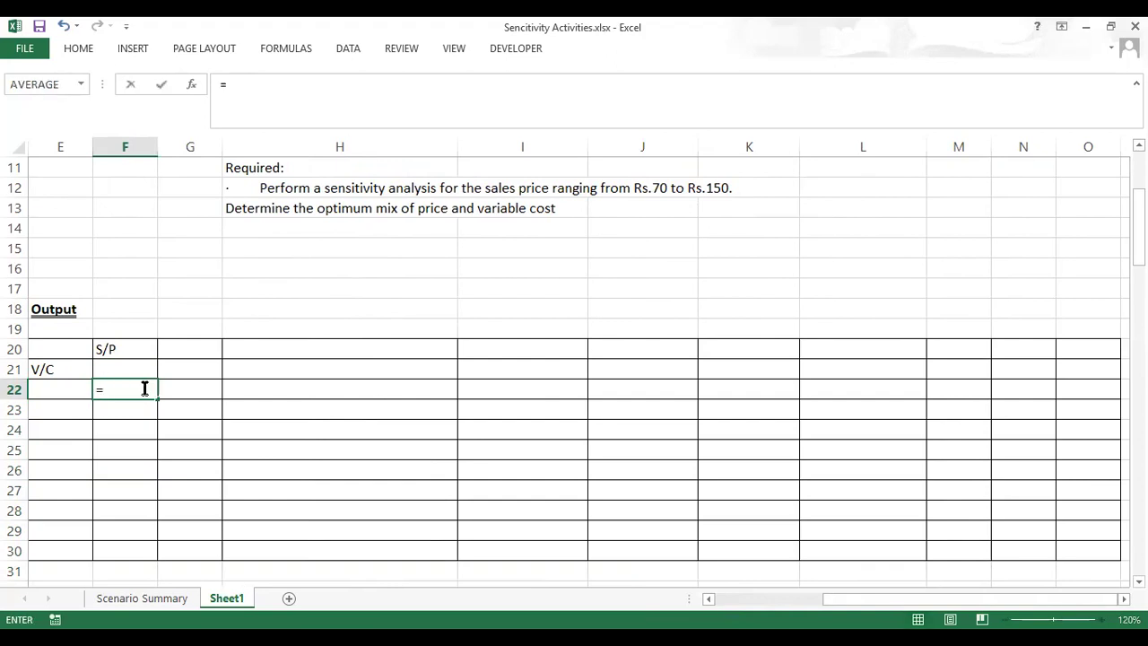
{"action": "type", "text": "70"}
{"action": "key", "text": "Return"}
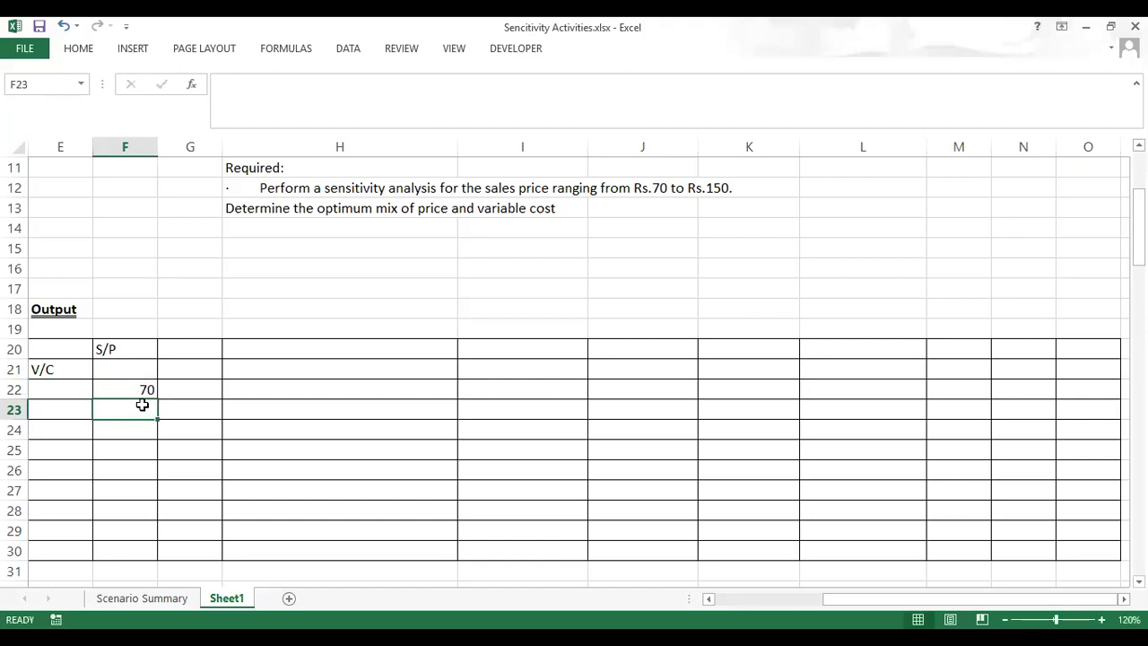
{"action": "type", "text": "="}
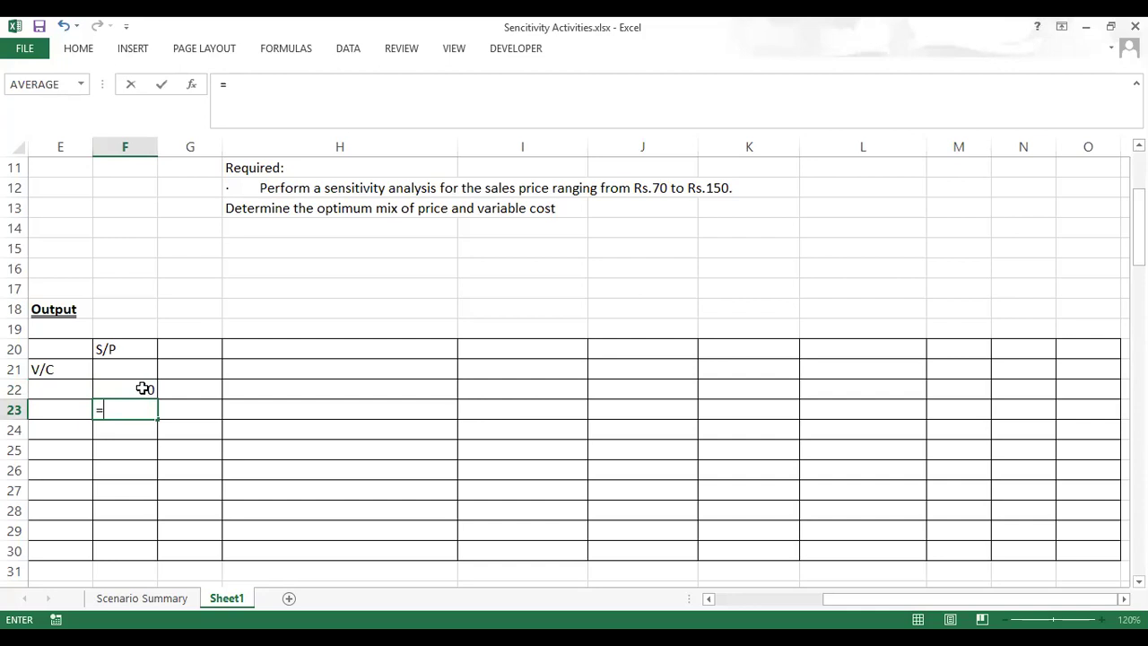
{"action": "left_click", "coordinate": [142, 387]}
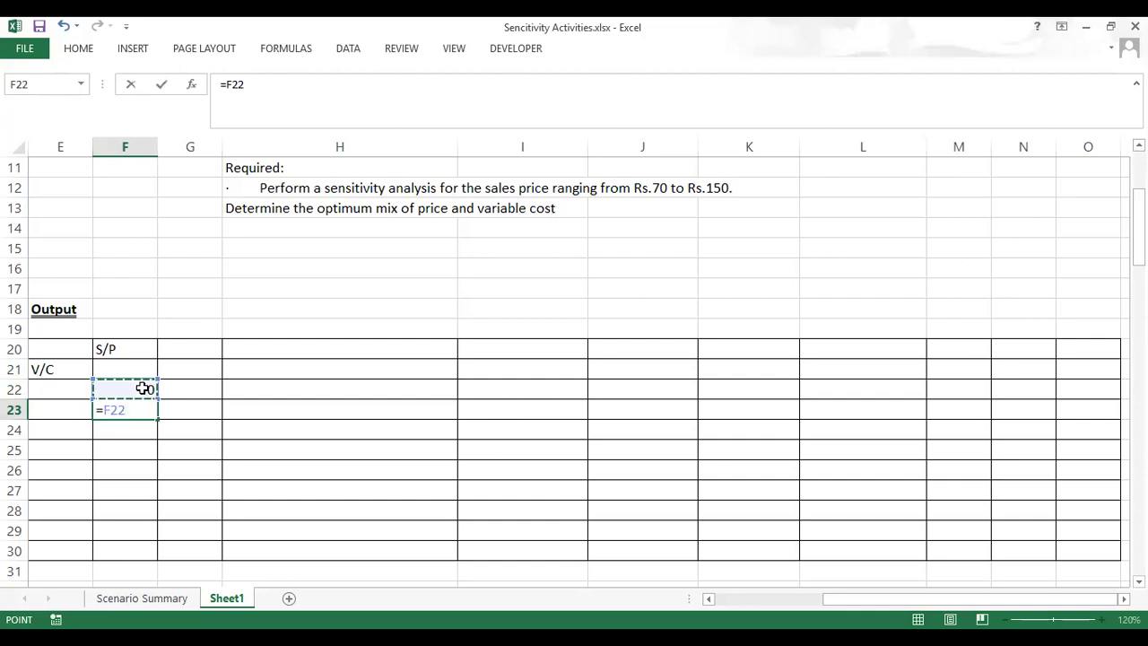
{"action": "type", "text": "=10"}
{"action": "key", "text": "Return"}
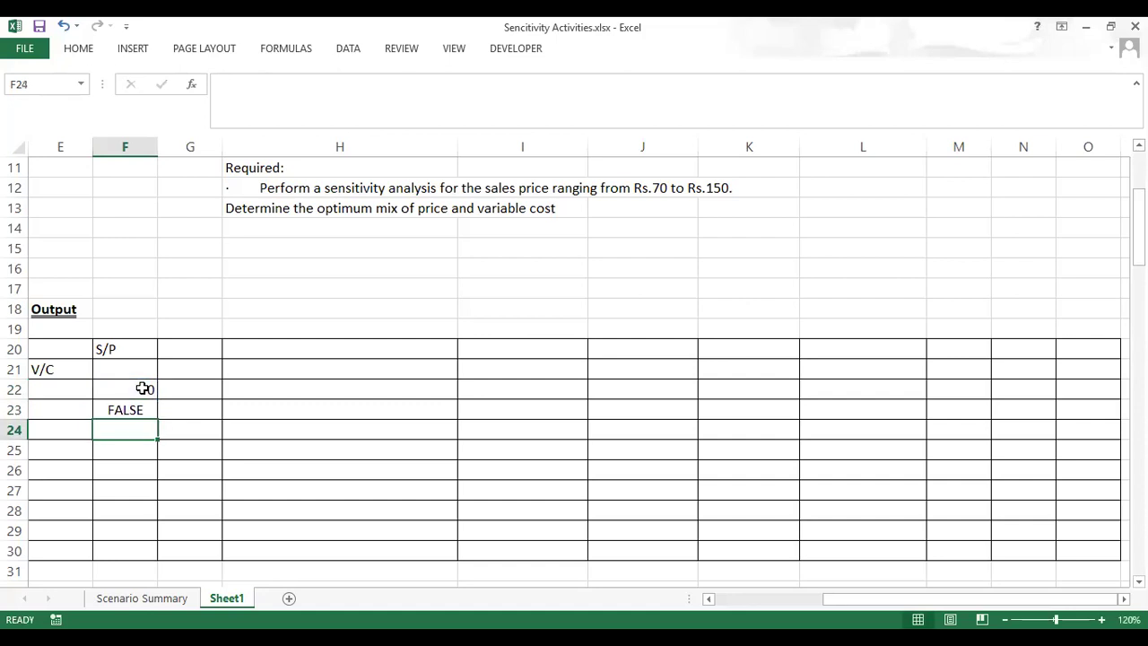
{"action": "left_click", "coordinate": [138, 412]}
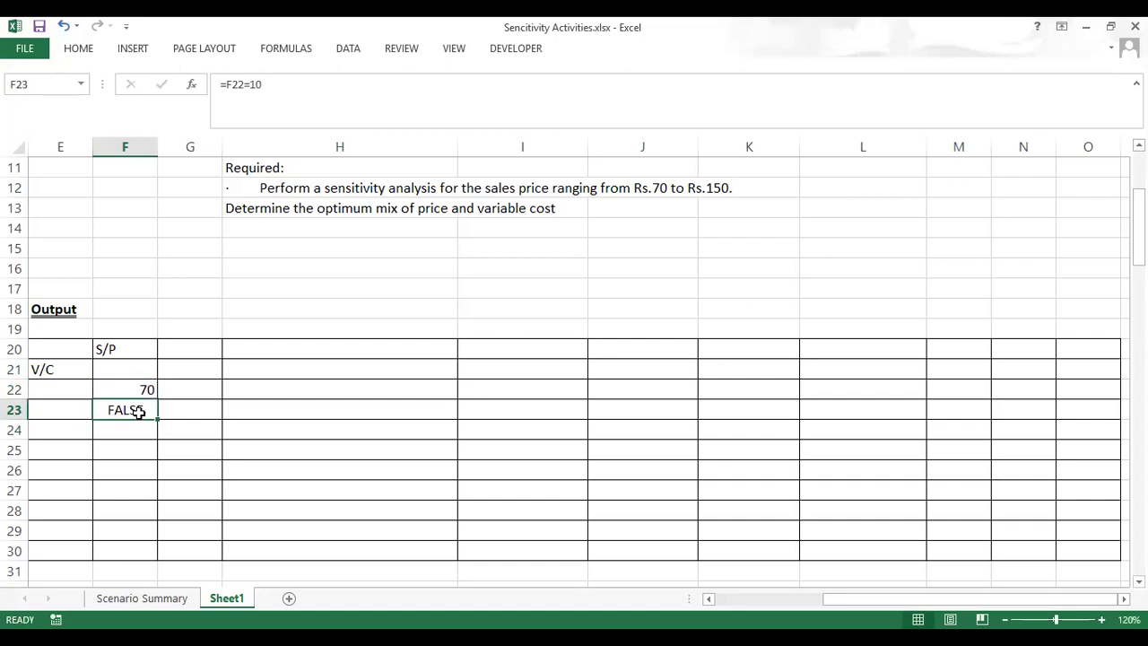
{"action": "key", "text": "Delete"}
Step: Enter the increment formula =F22+10 in F23 and fill it down to F30
{"action": "type", "text": "="}
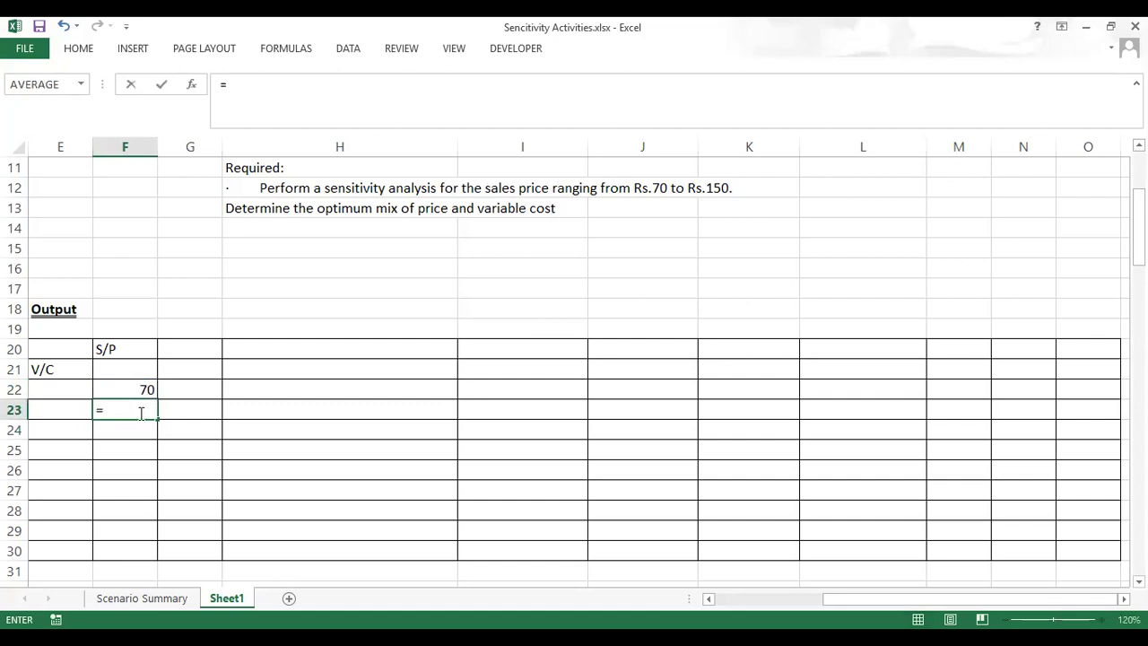
{"action": "left_click", "coordinate": [135, 387]}
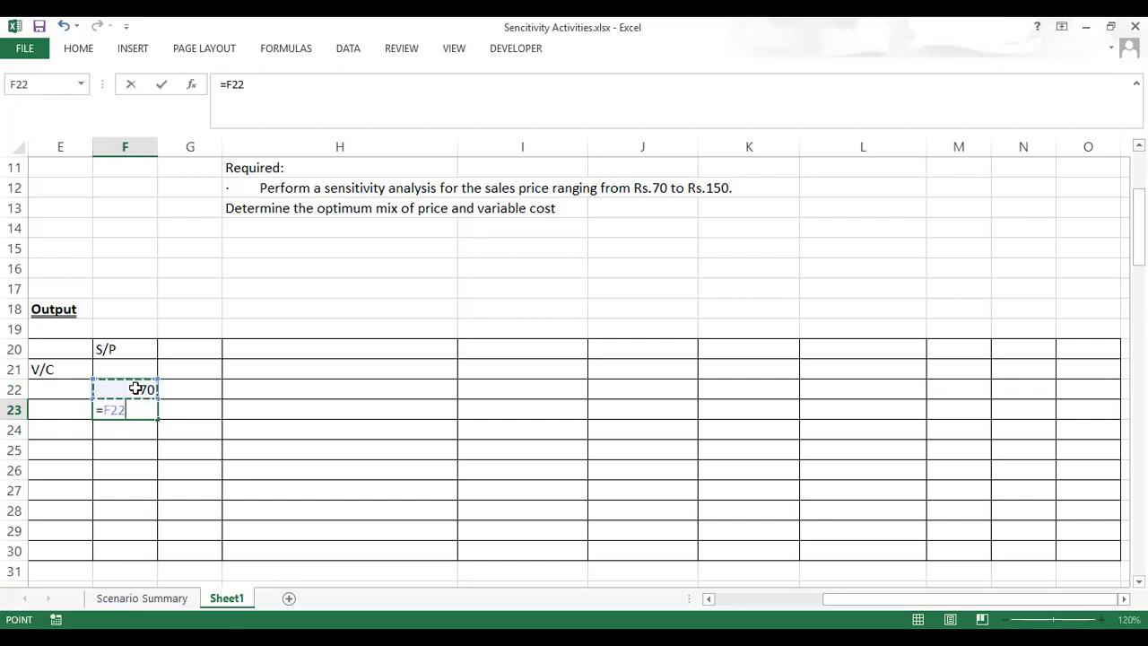
{"action": "type", "text": "+10"}
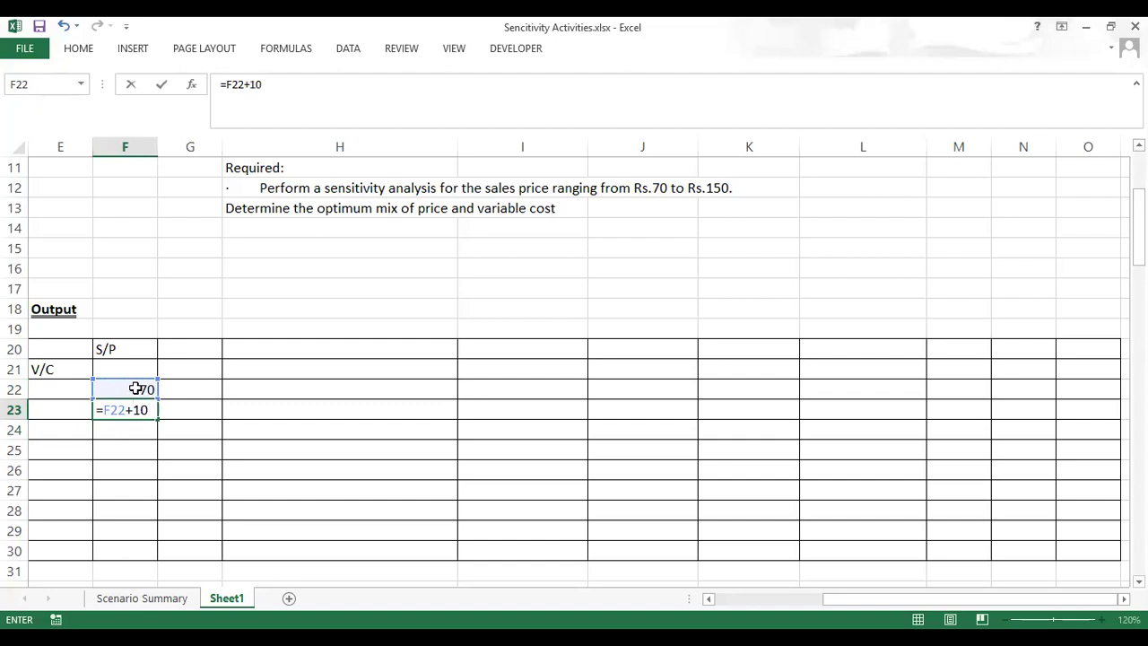
{"action": "key", "text": "Return"}
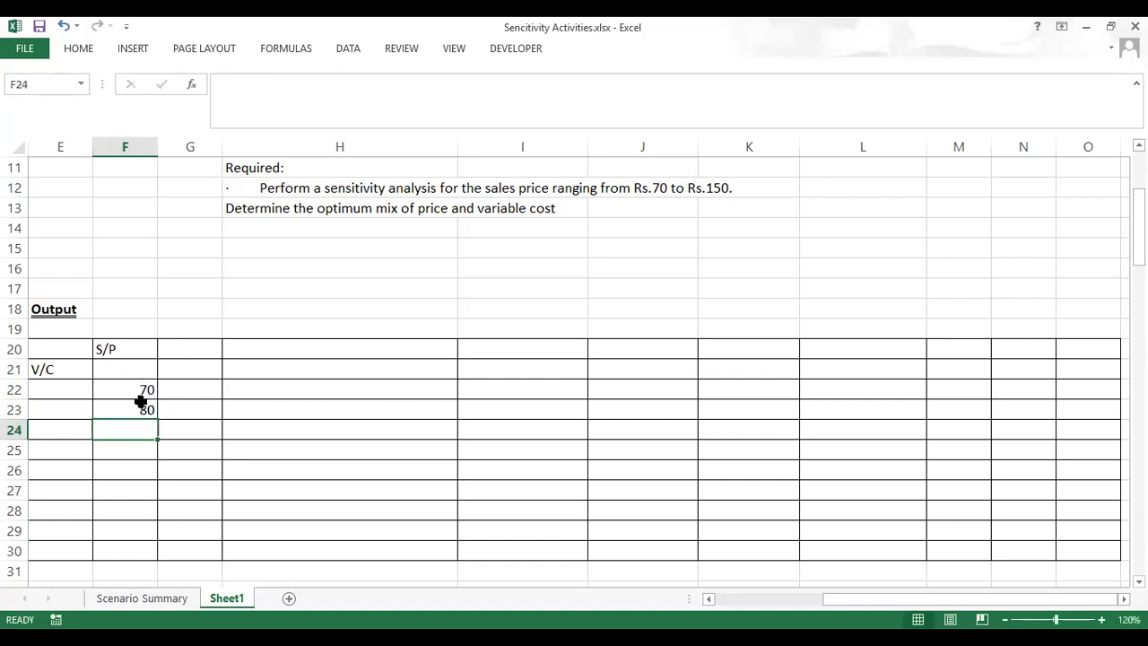
{"action": "left_click", "coordinate": [145, 409]}
{"action": "left_click_drag", "start_coordinate": [157, 420], "coordinate": [153, 549]}
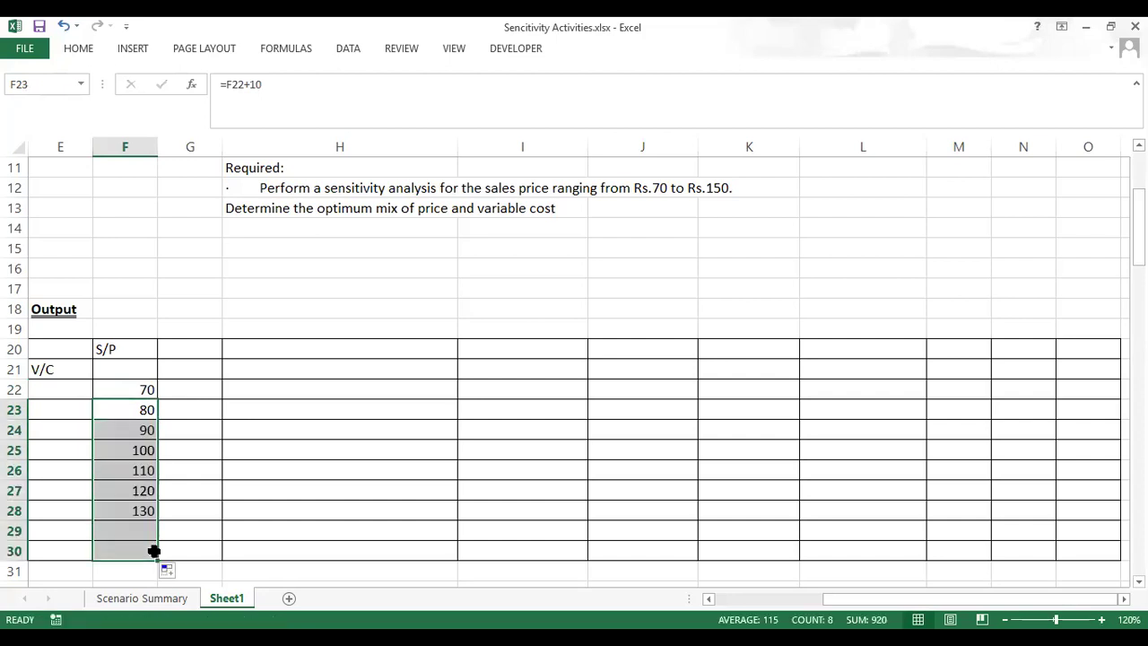
Step: Enter =40 in G21 as the first variable cost of the two-variable output table
{"action": "left_click", "coordinate": [178, 372]}
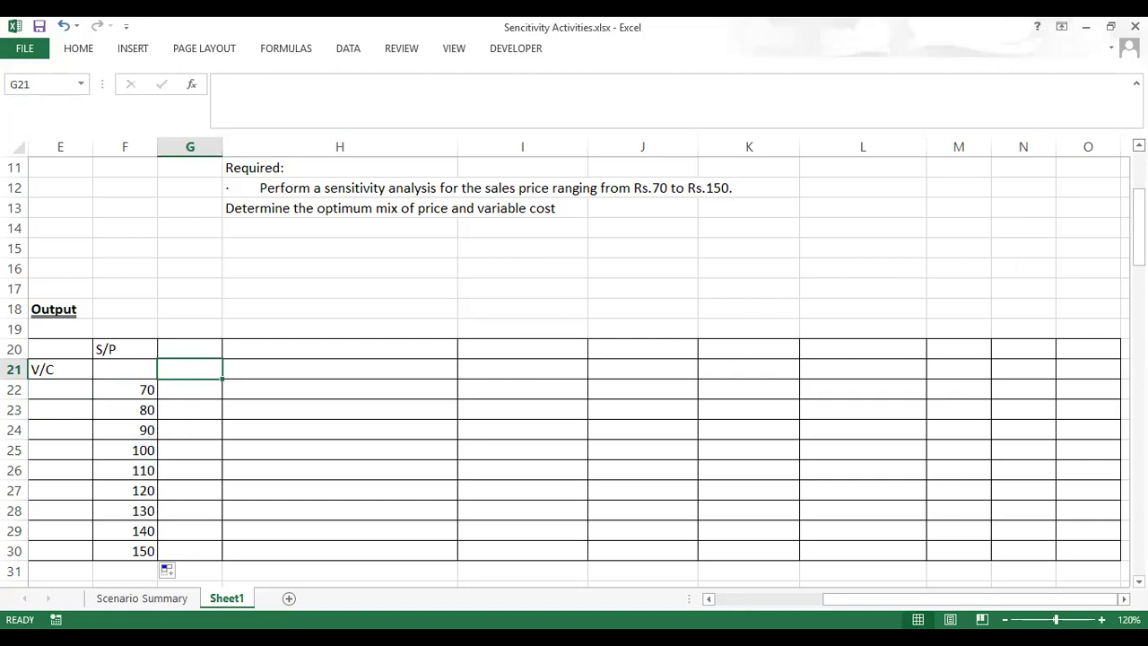
{"action": "scroll", "coordinate": [573, 369], "scroll_direction": "up", "scroll_amount": 1}
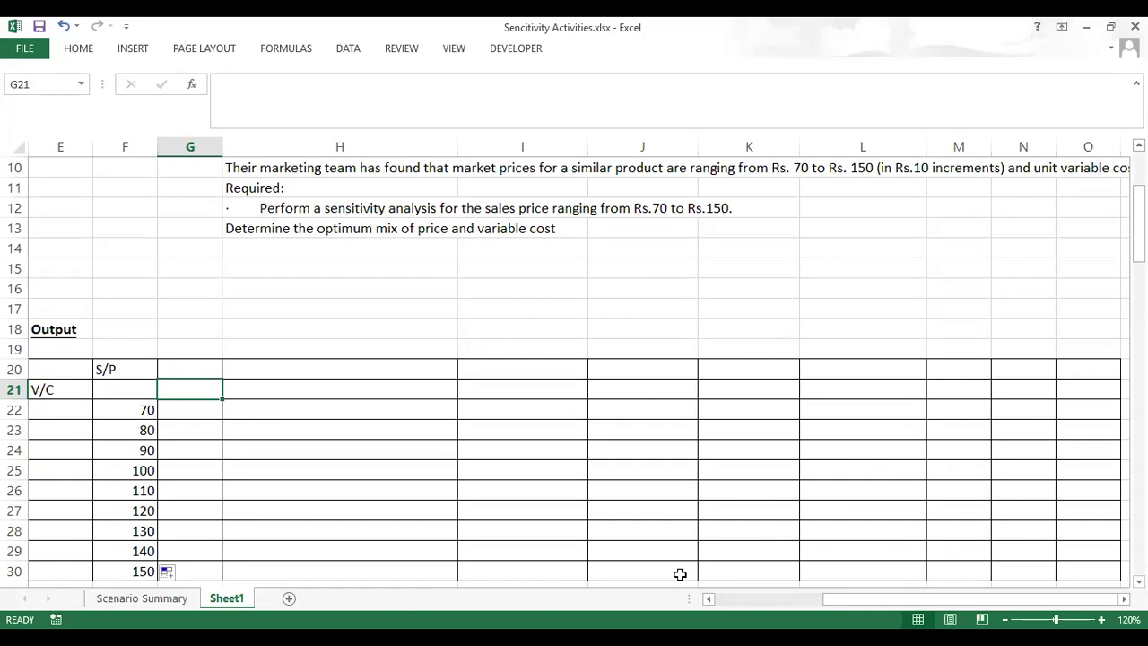
{"action": "type", "text": "=40"}
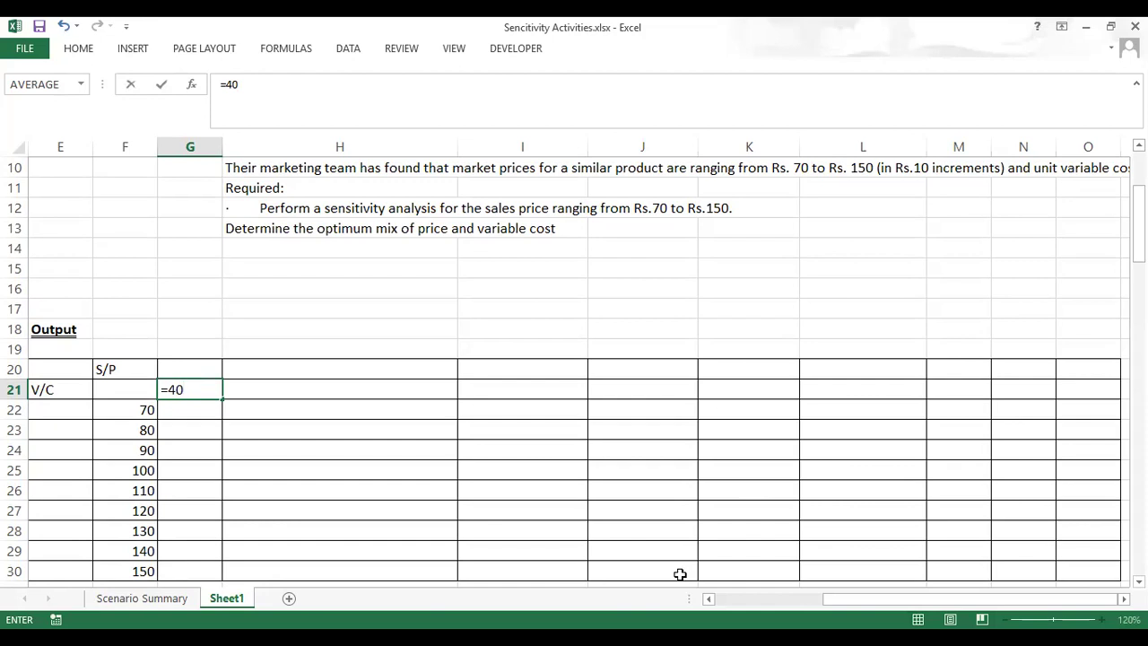
{"action": "key", "text": "Return"}
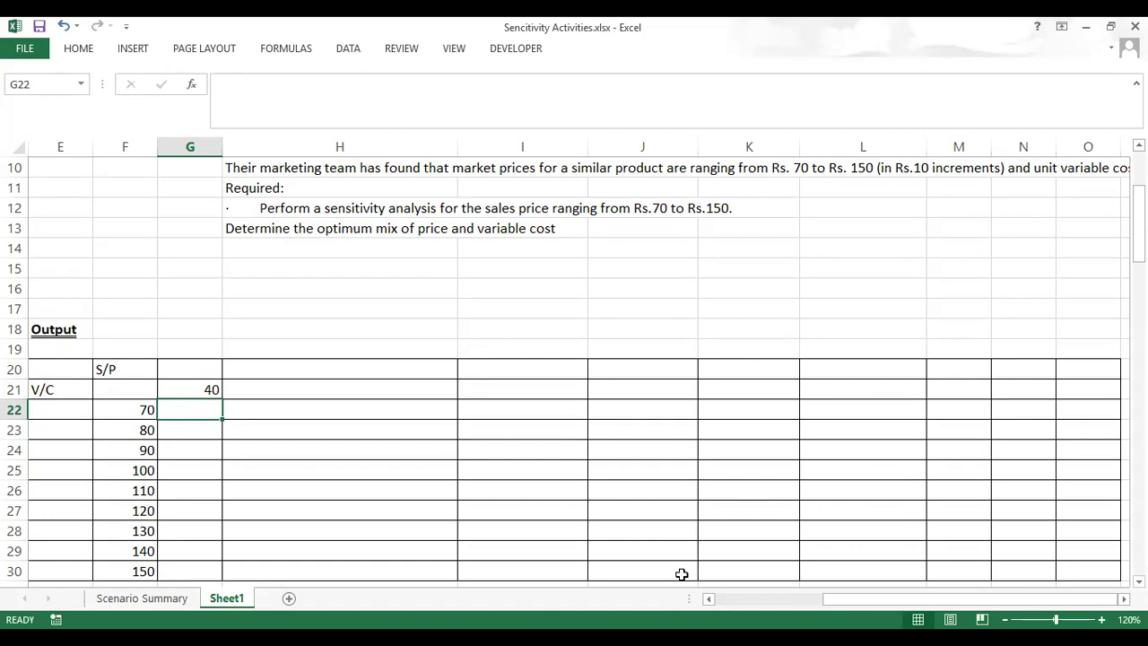
Step: Enter the increment formula =G21+5 in H21 and fill it across to O21
{"action": "left_click", "coordinate": [376, 385]}
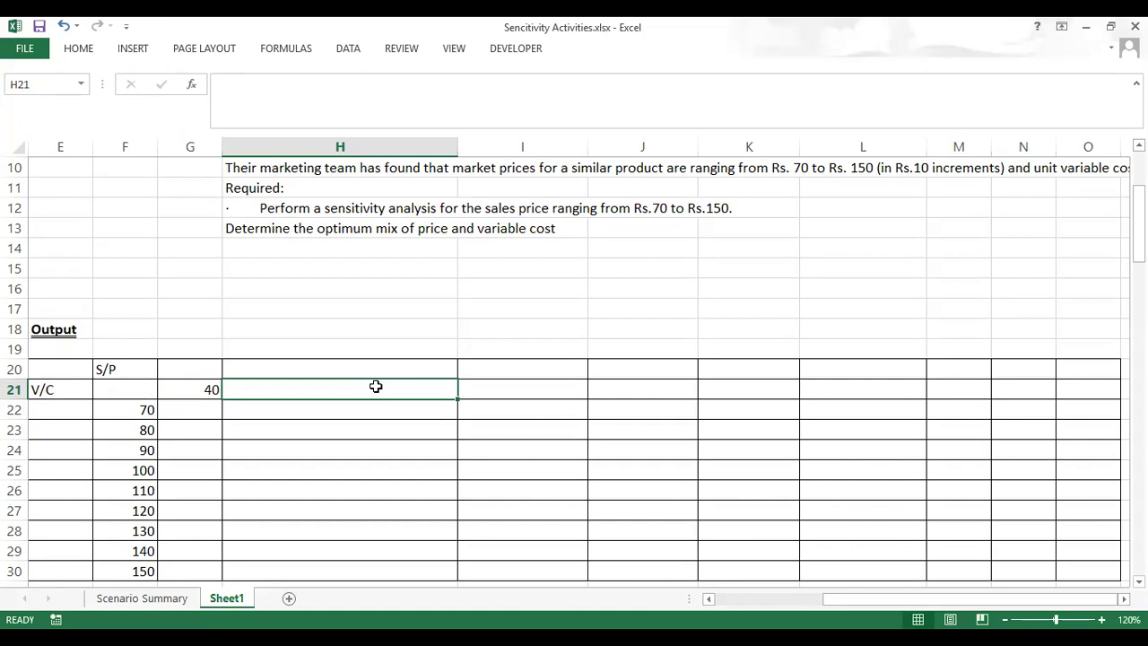
{"action": "type", "text": "="}
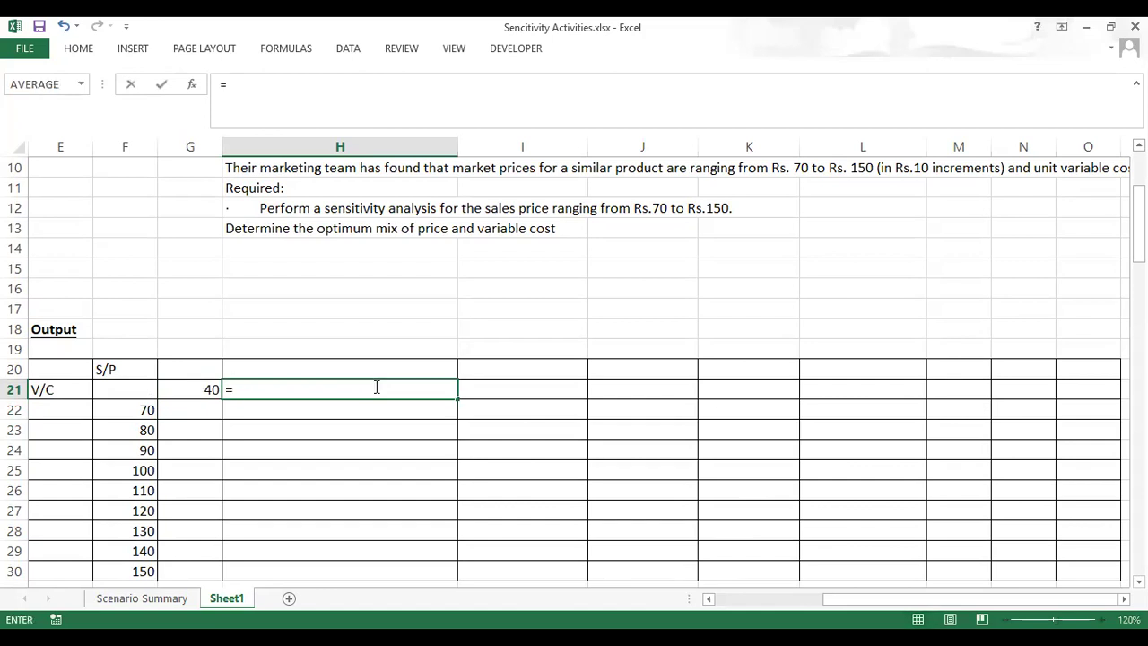
{"action": "left_click", "coordinate": [208, 390]}
{"action": "type", "text": "+5"}
{"action": "key", "text": "Return"}
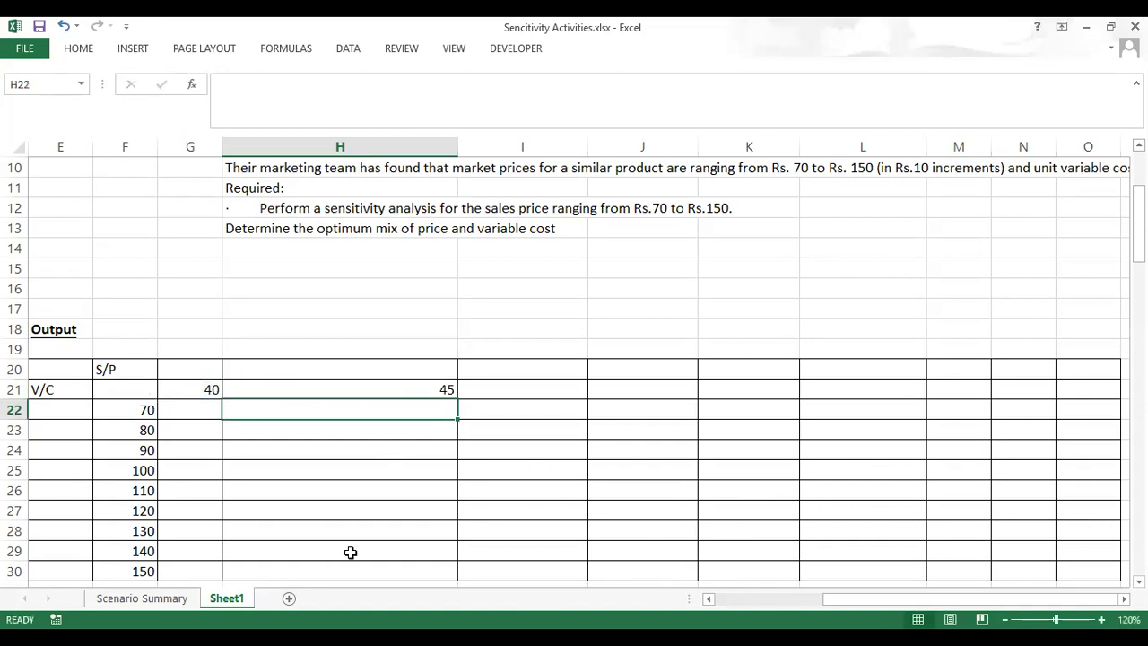
{"action": "left_click", "coordinate": [421, 390]}
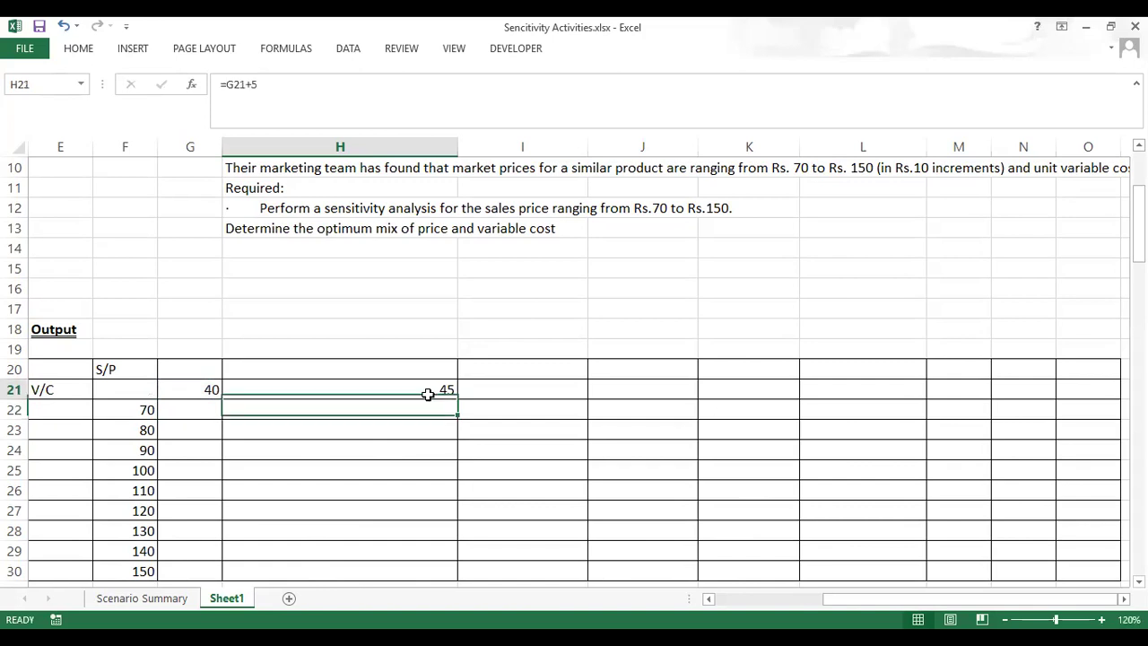
{"action": "left_click_drag", "start_coordinate": [458, 400], "coordinate": [913, 430]}
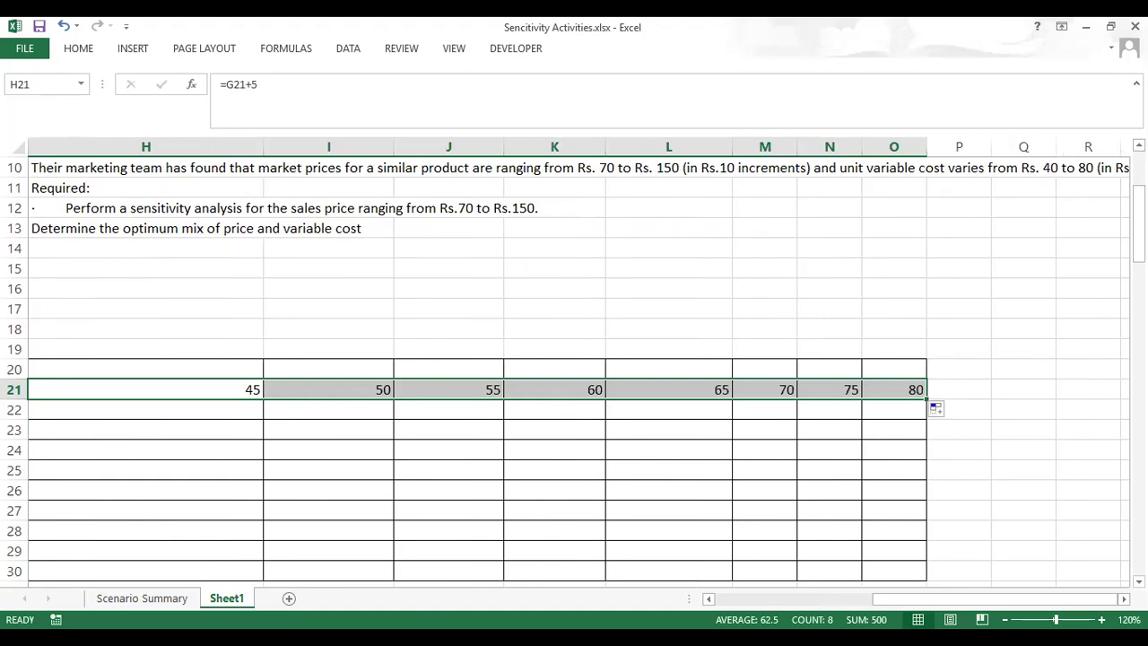
Step: Link corner cell F21 of the two-variable output table to the profit cell with =B16
{"action": "left_click", "coordinate": [708, 599]}
{"action": "left_click", "coordinate": [708, 600]}
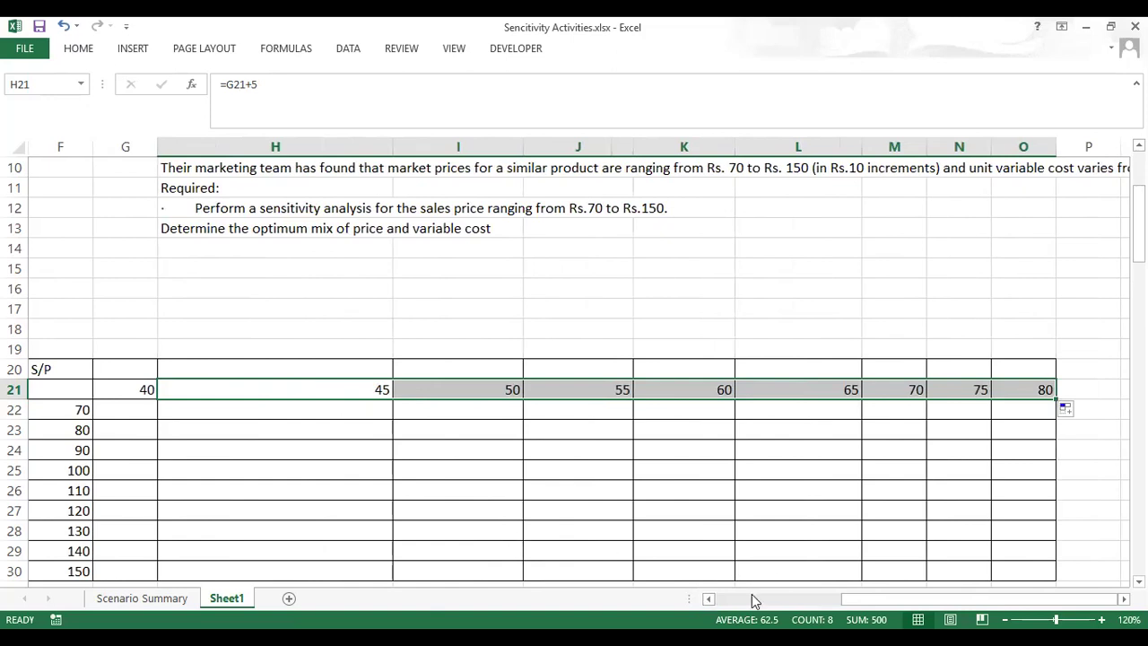
{"action": "left_click", "coordinate": [710, 598]}
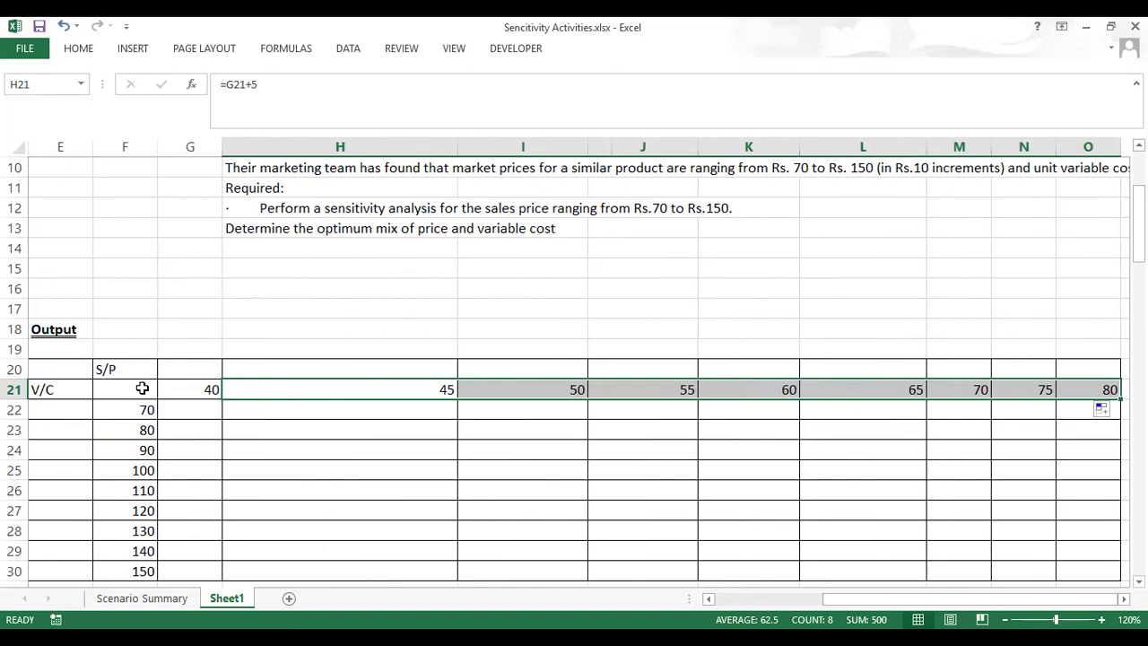
{"action": "left_click", "coordinate": [141, 388]}
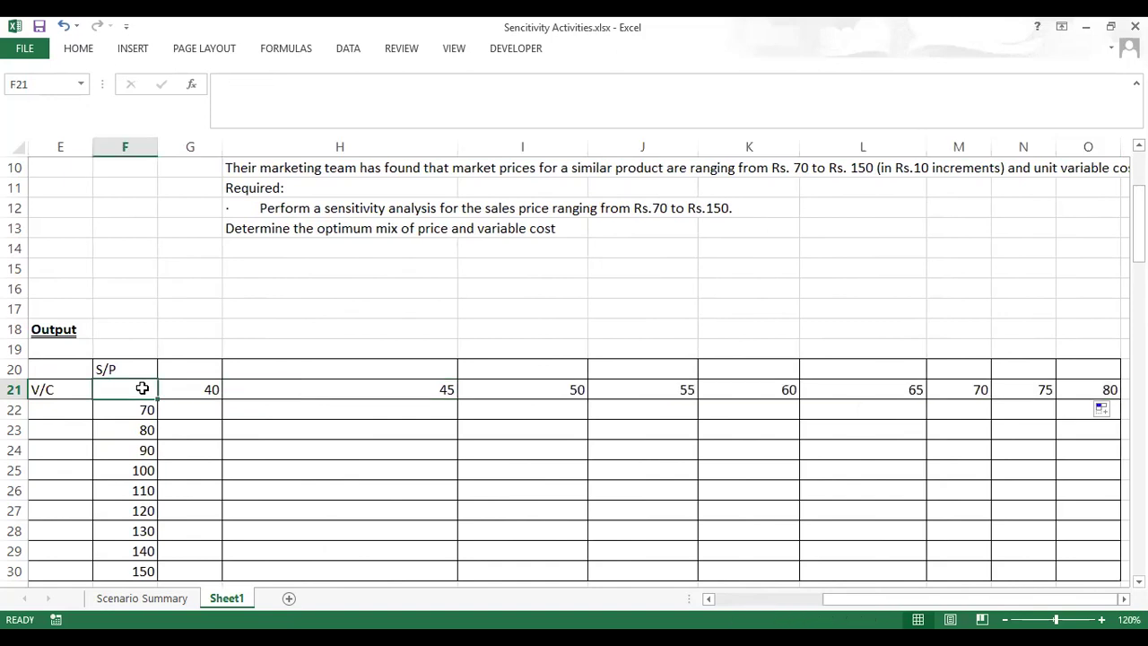
{"action": "type", "text": "="}
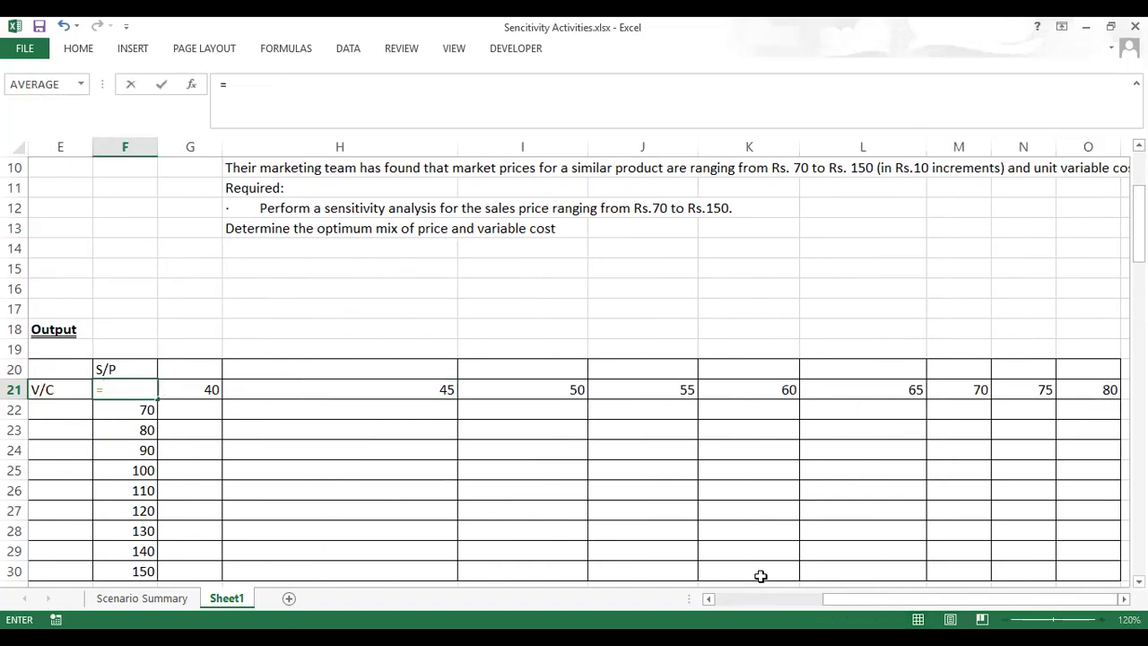
{"action": "left_click", "coordinate": [707, 599]}
{"action": "left_click", "coordinate": [707, 599]}
{"action": "left_click", "coordinate": [708, 599]}
{"action": "left_click", "coordinate": [708, 599]}
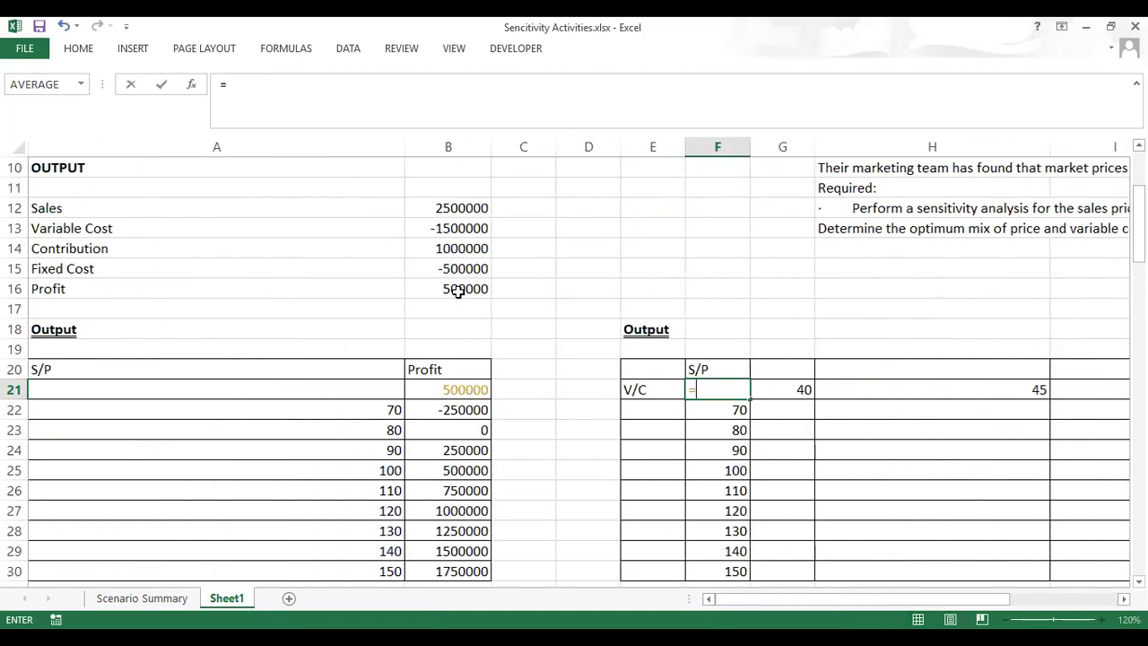
{"action": "left_click", "coordinate": [458, 291]}
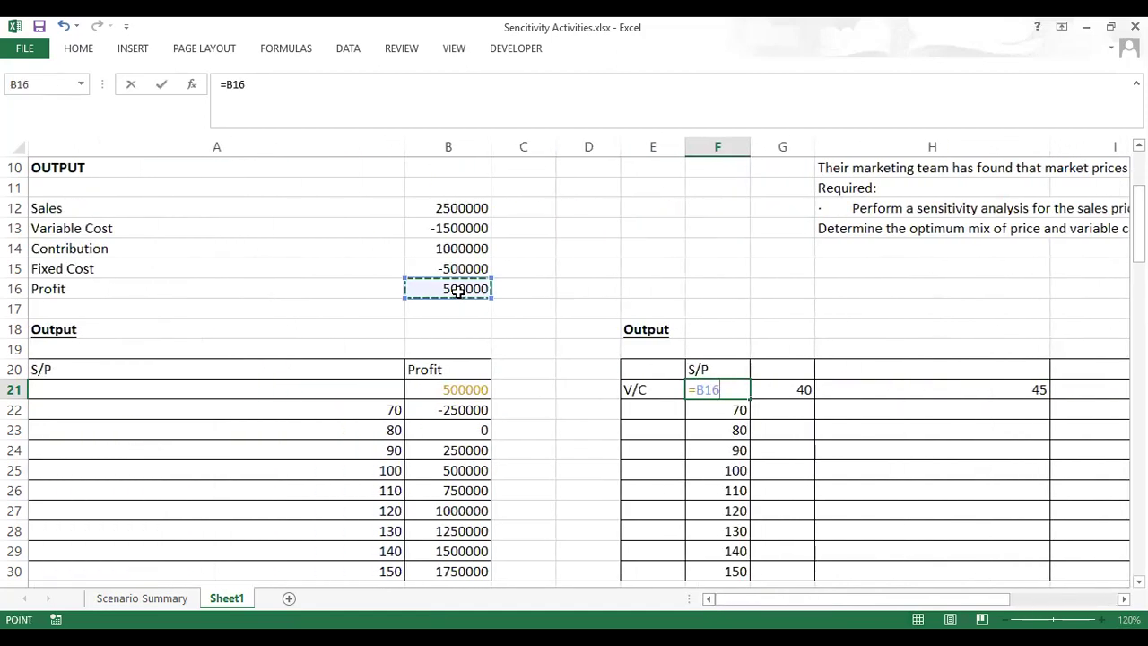
{"action": "key", "text": "Return"}
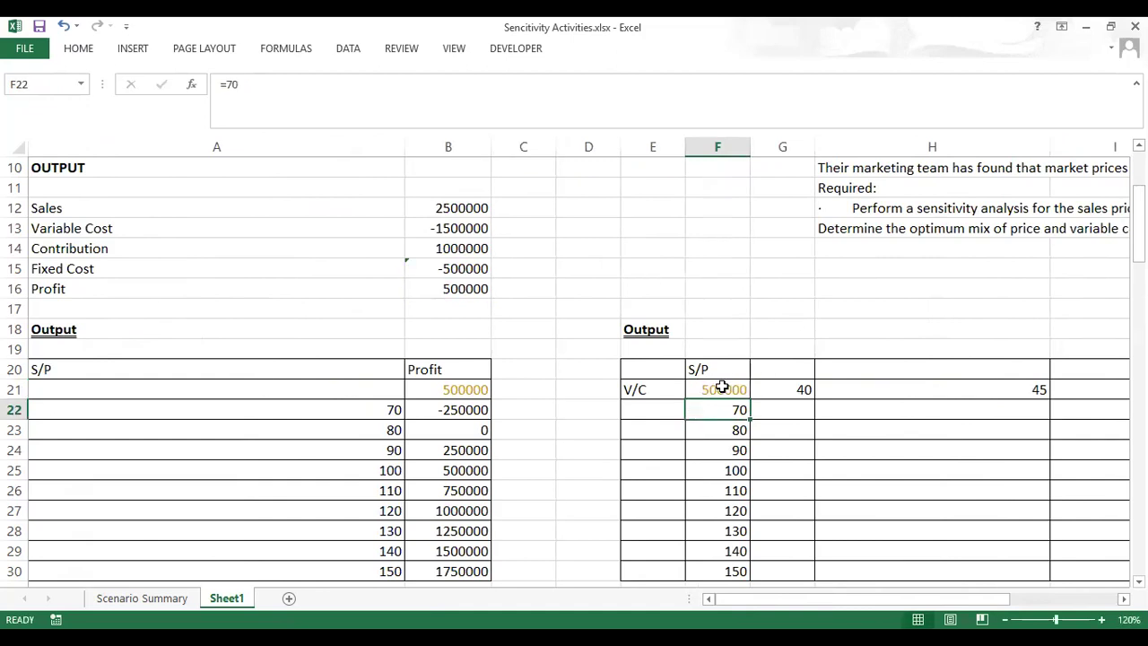
Step: Create a what-if data table on F21:O30 with V/C input B6 as row input cell and S/P input B5 as column input cell
{"action": "left_click_drag", "start_coordinate": [722, 388], "coordinate": [1097, 574]}
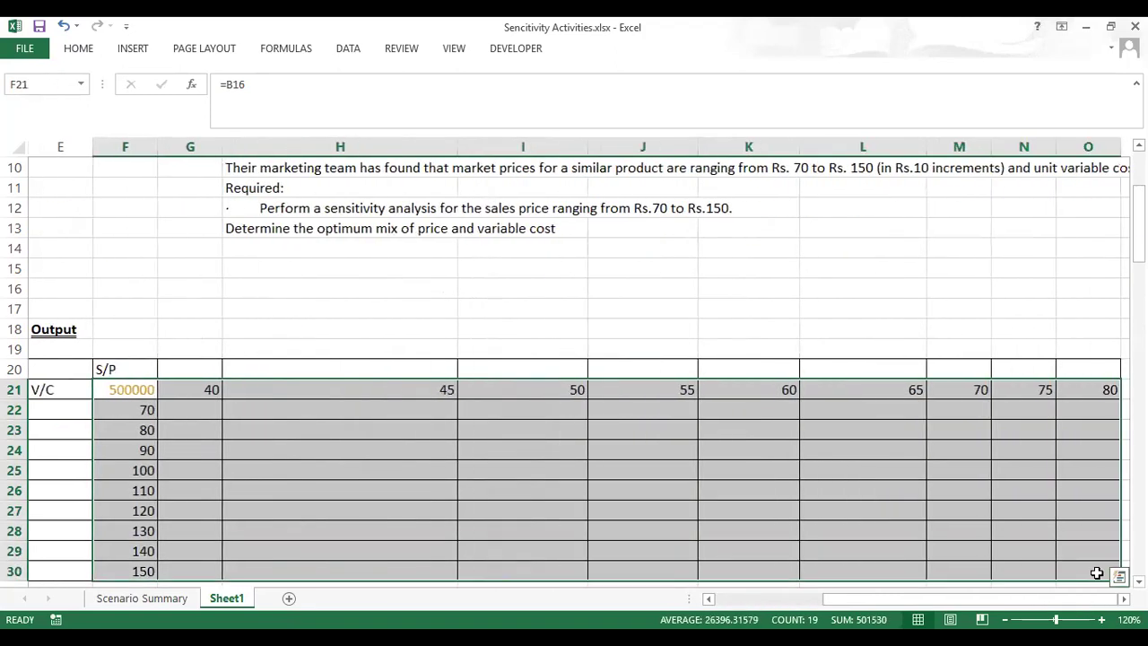
{"action": "left_click", "coordinate": [358, 51]}
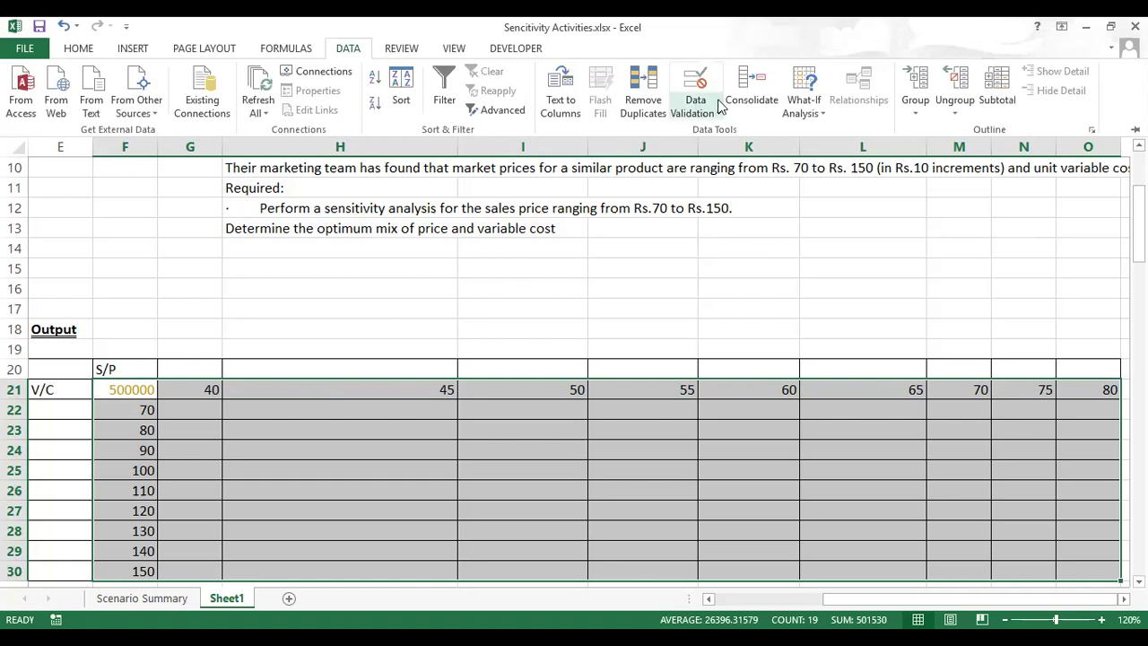
{"action": "left_click", "coordinate": [803, 106]}
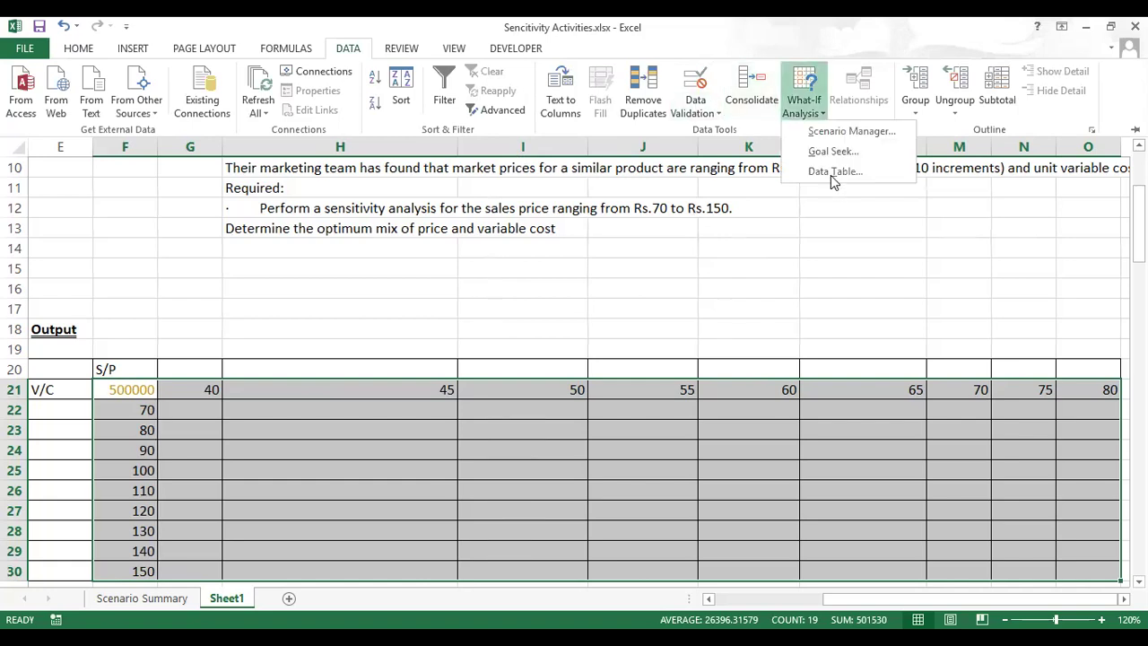
{"action": "left_click", "coordinate": [831, 172]}
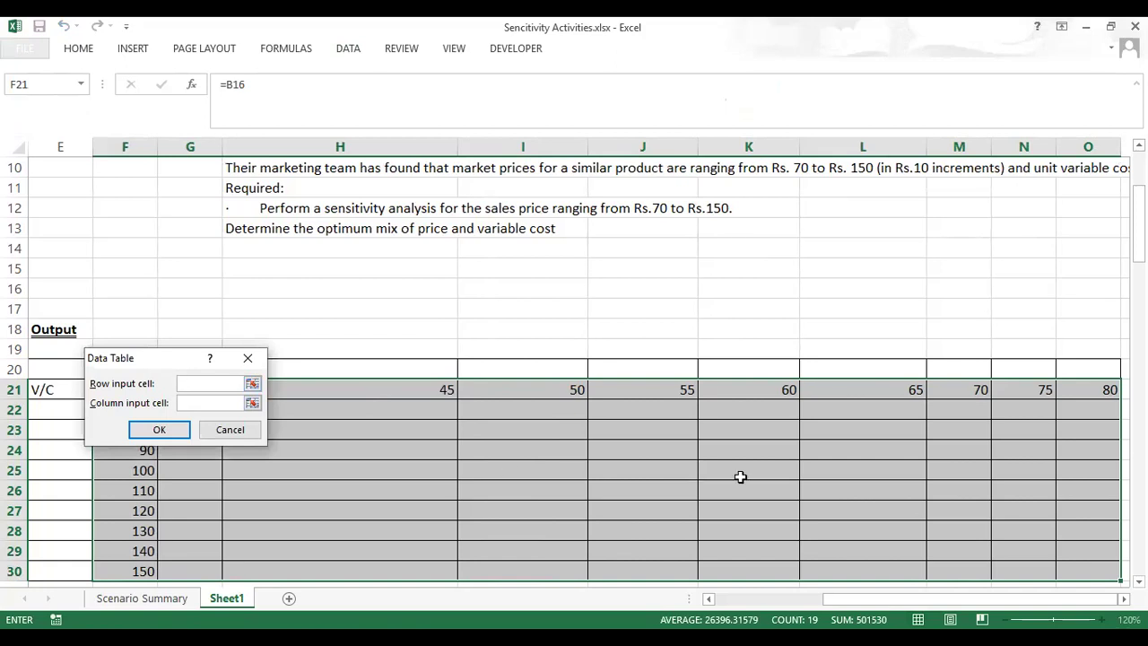
{"action": "left_click", "coordinate": [707, 600]}
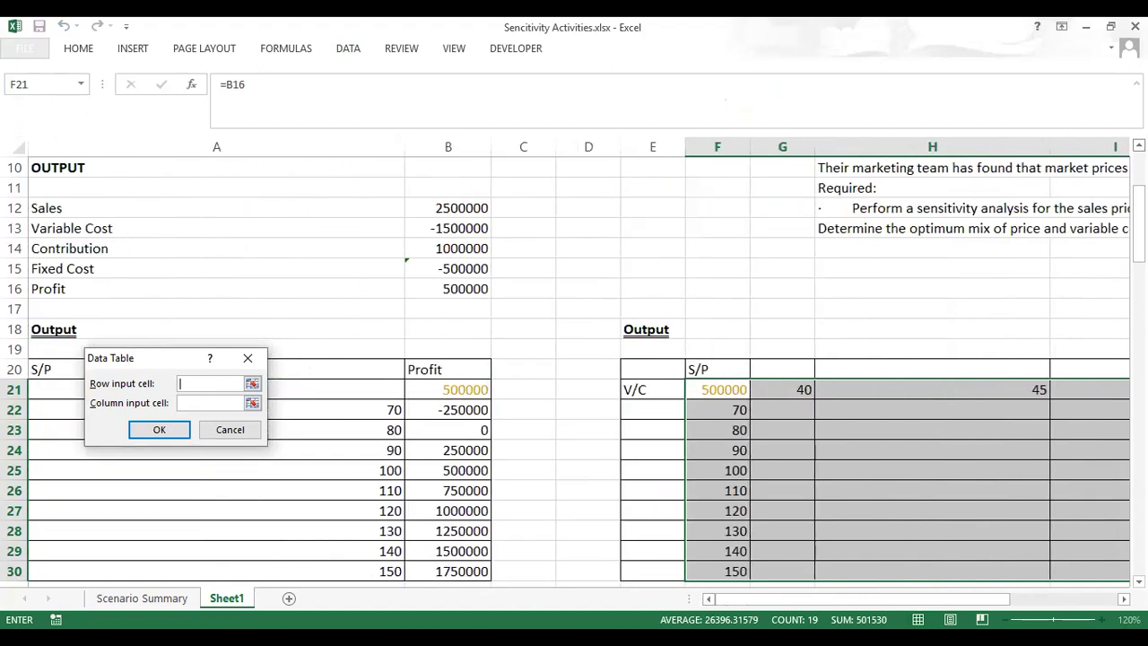
{"action": "scroll", "coordinate": [630, 259], "scroll_direction": "up", "scroll_amount": 3}
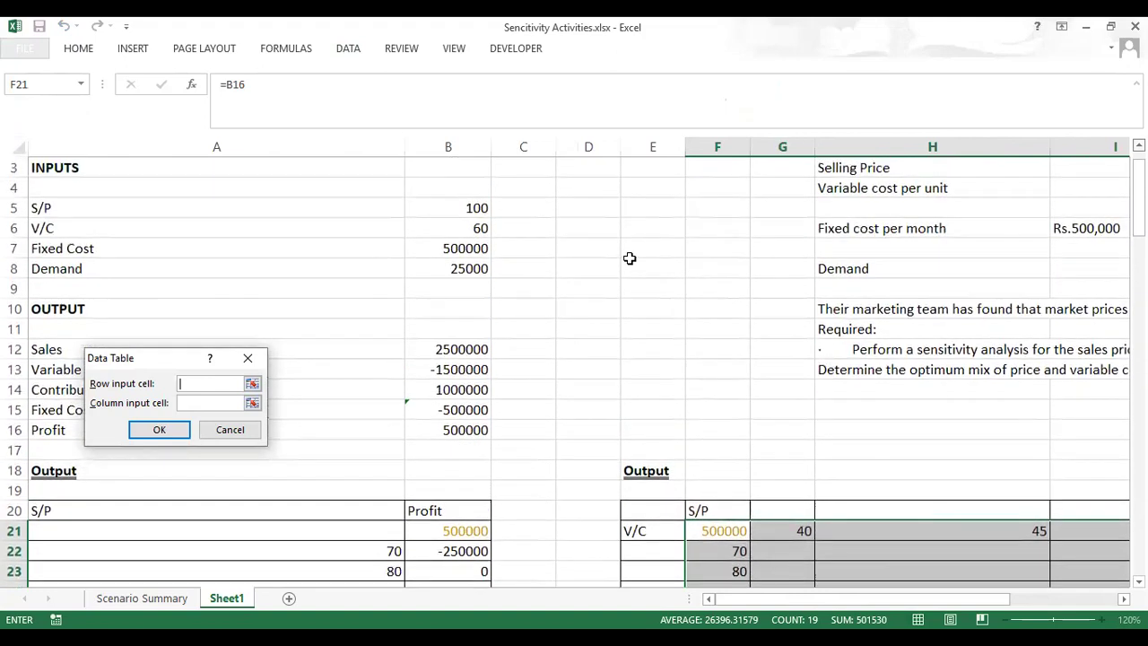
{"action": "left_click", "coordinate": [481, 229]}
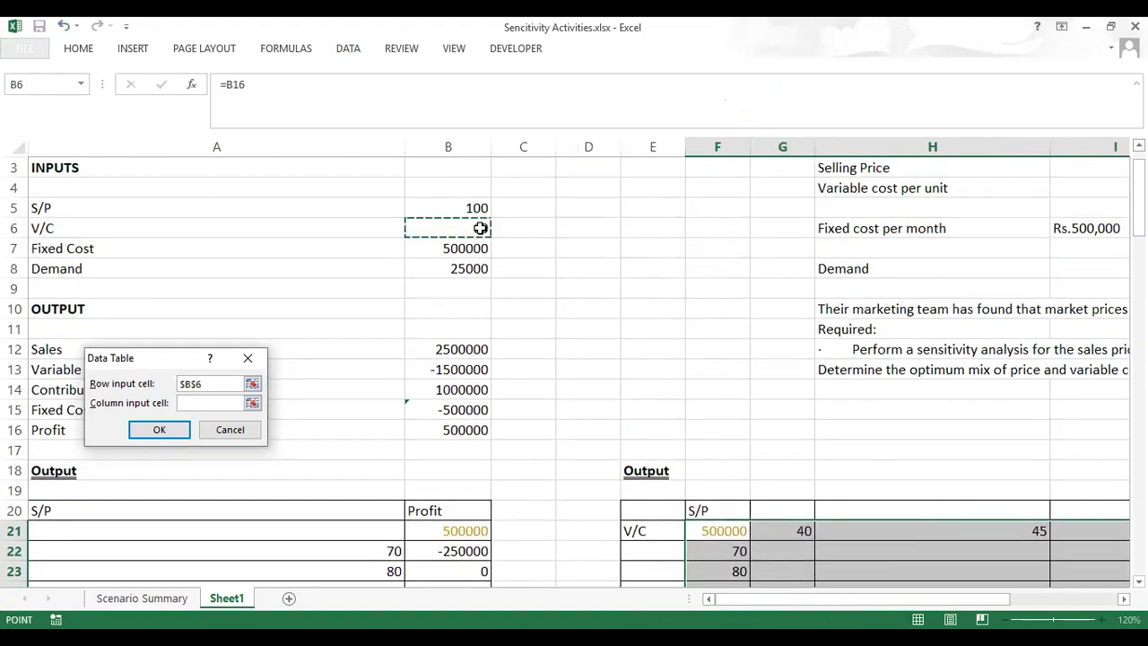
{"action": "left_click", "coordinate": [223, 404]}
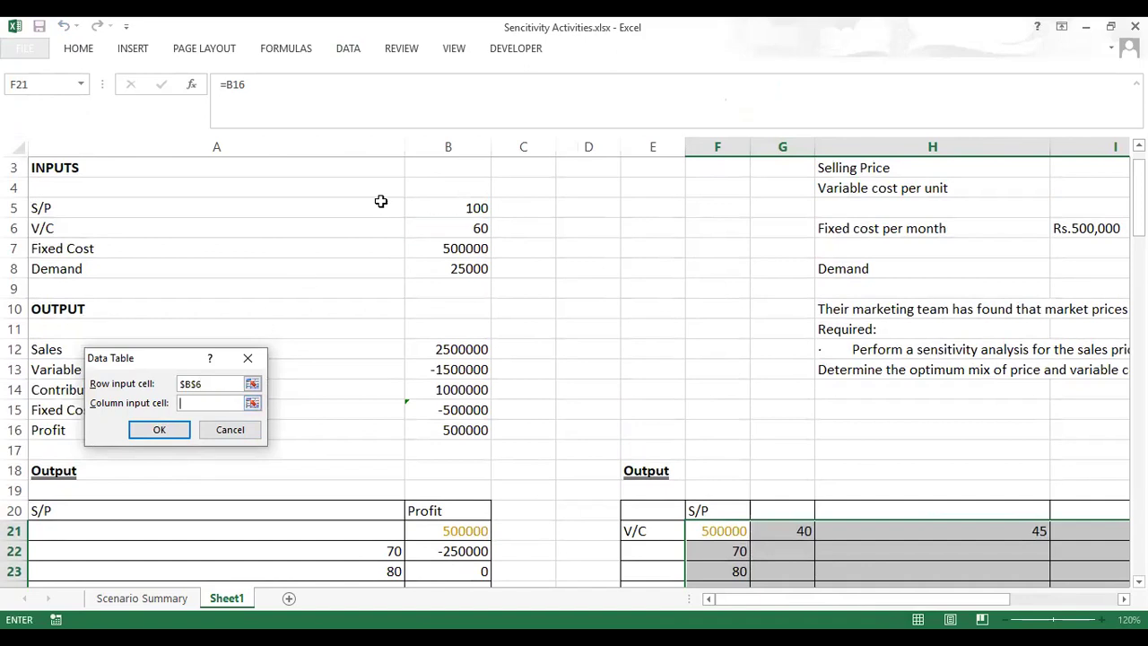
{"action": "left_click", "coordinate": [478, 209]}
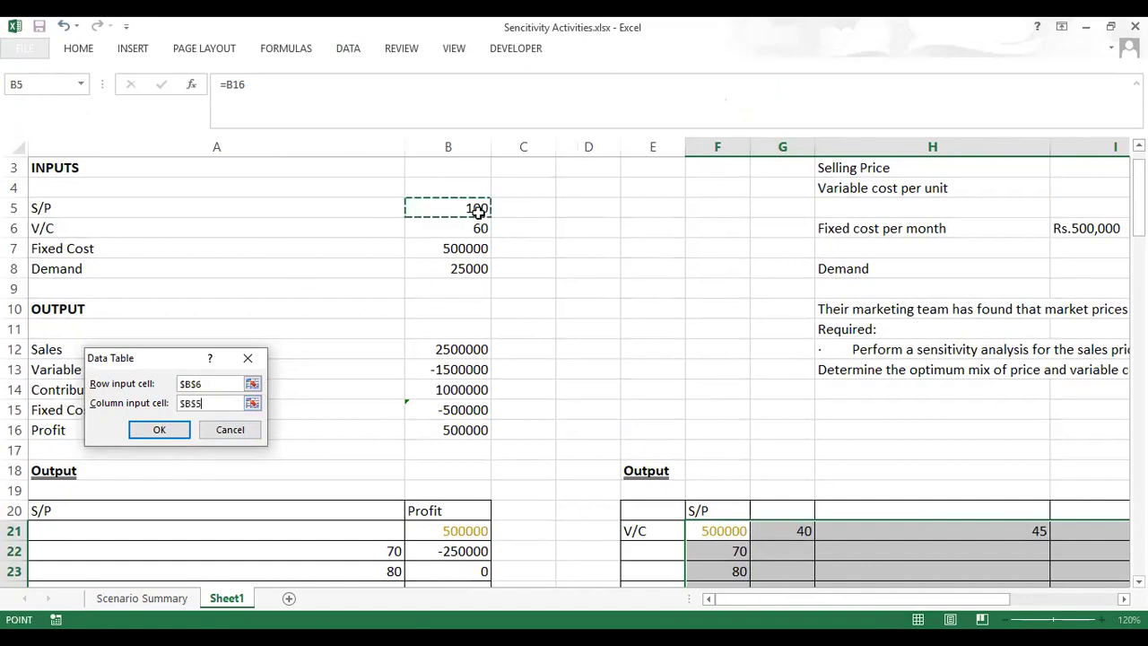
{"action": "left_click", "coordinate": [160, 430]}
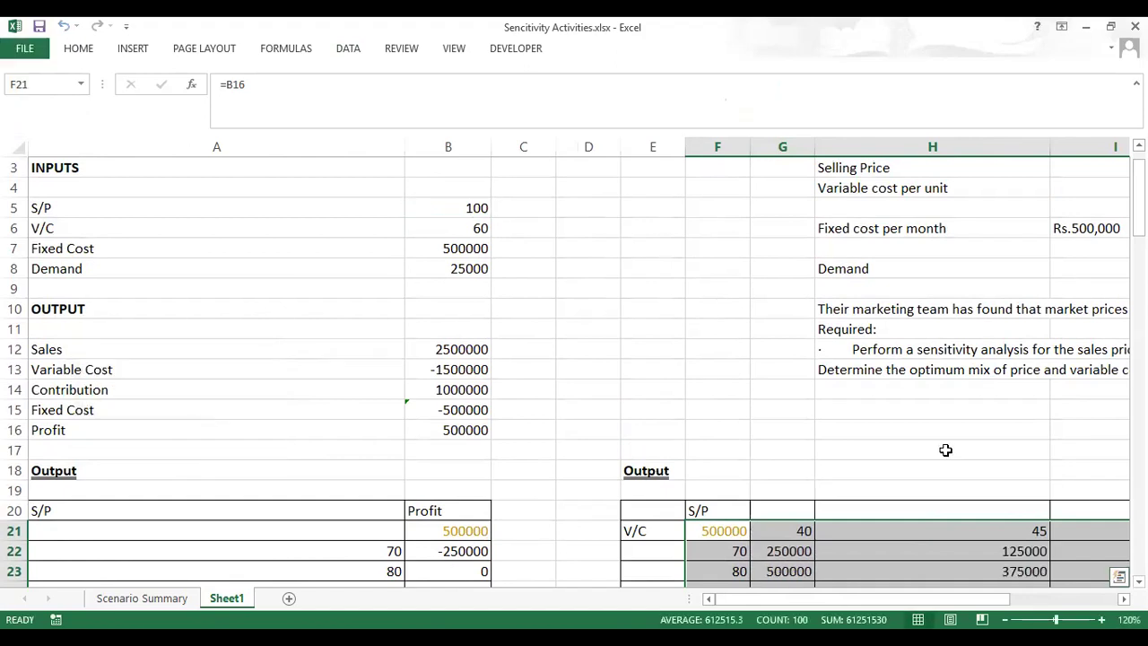
Step: Examine the profits in the two-variable output table F21:O30 across the selling prices and variable costs
{"action": "scroll", "coordinate": [575, 372], "scroll_direction": "down", "scroll_amount": 2}
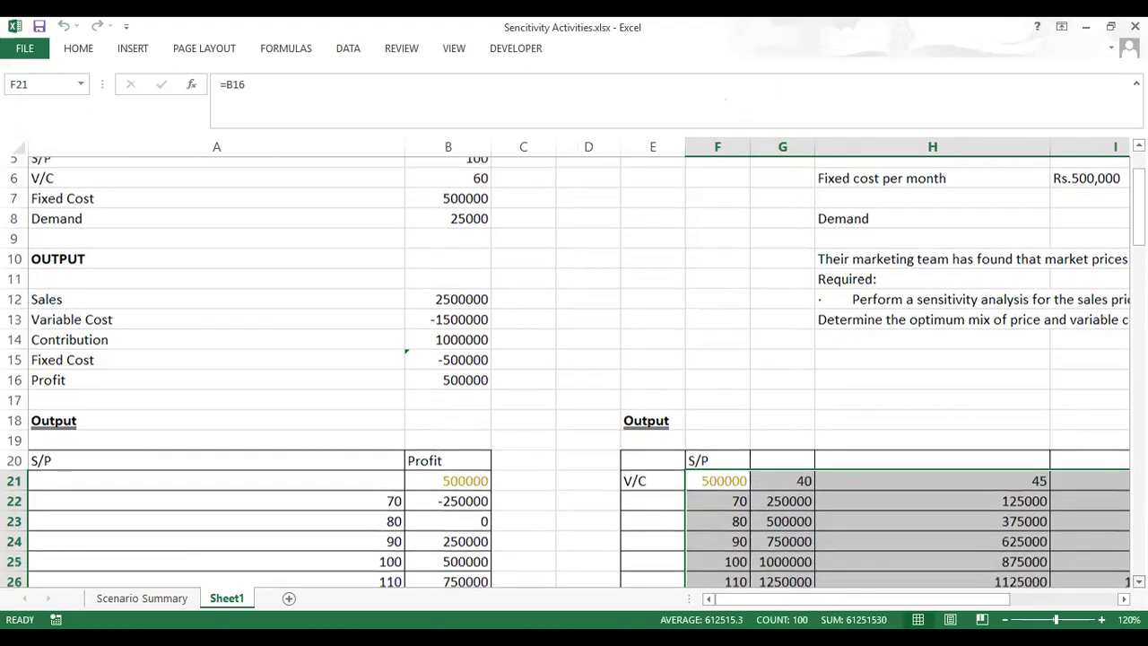
{"action": "scroll", "coordinate": [575, 373], "scroll_direction": "right", "scroll_amount": 5}
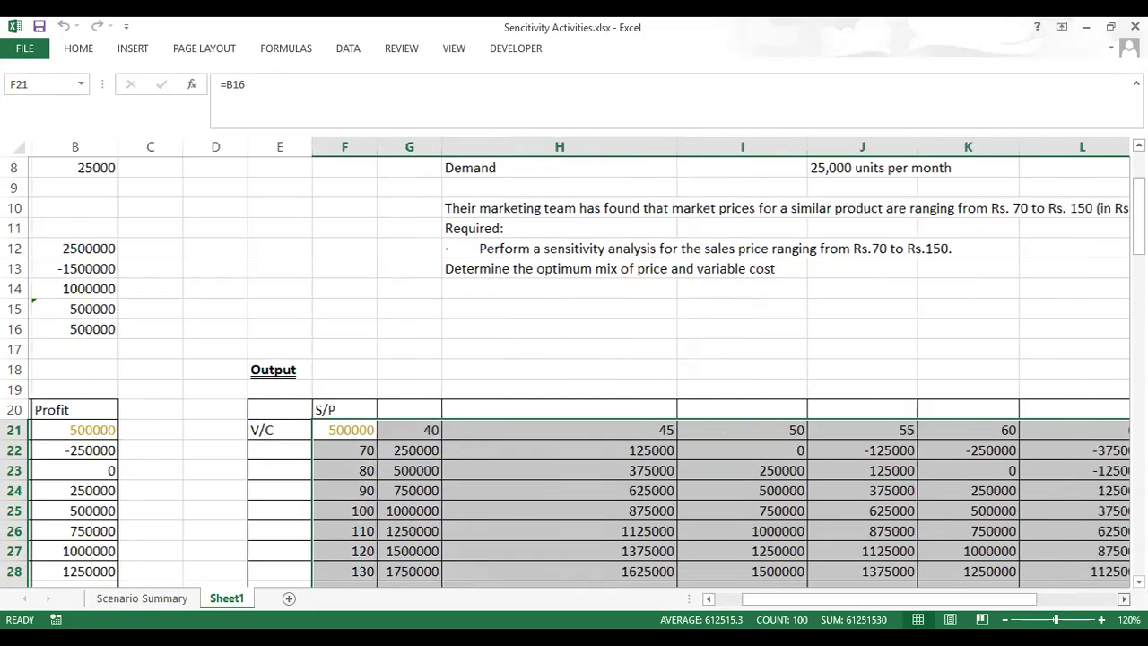
{"action": "scroll", "coordinate": [574, 372], "scroll_direction": "right", "scroll_amount": 4}
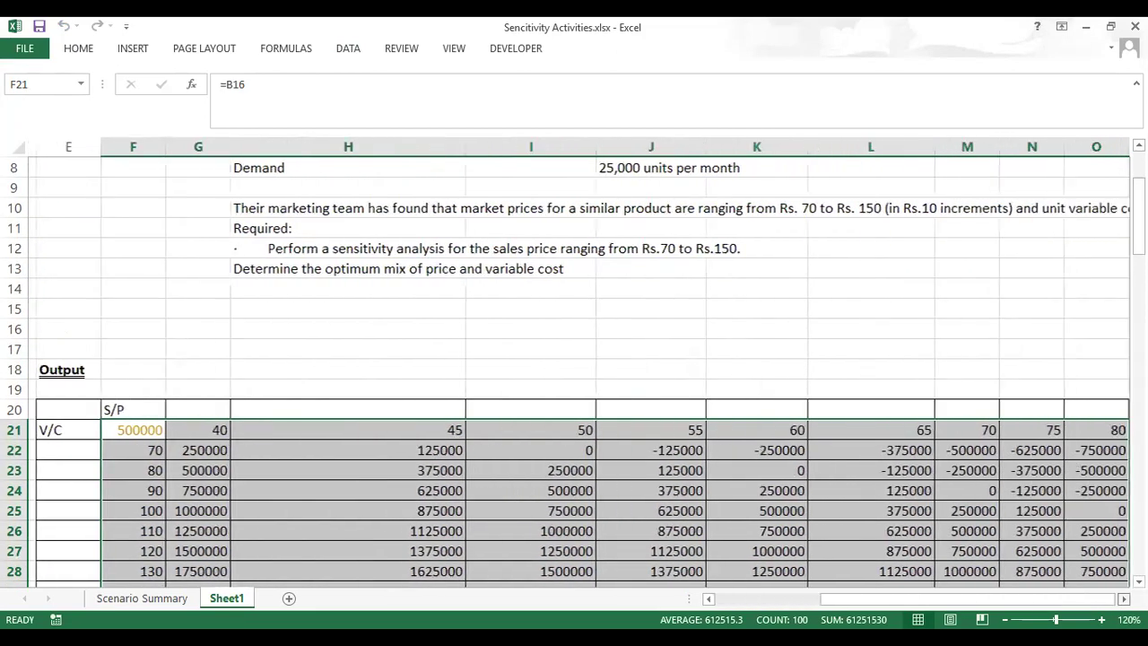
{"action": "scroll", "coordinate": [575, 372], "scroll_direction": "down", "scroll_amount": 1}
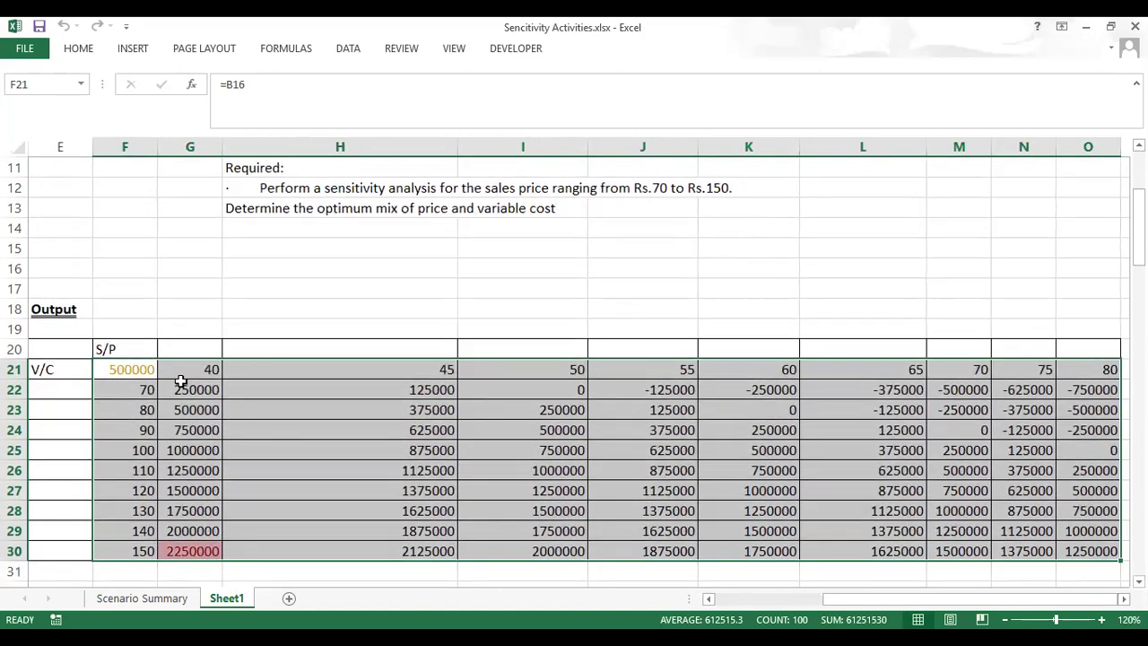
{"action": "left_click", "coordinate": [201, 395]}
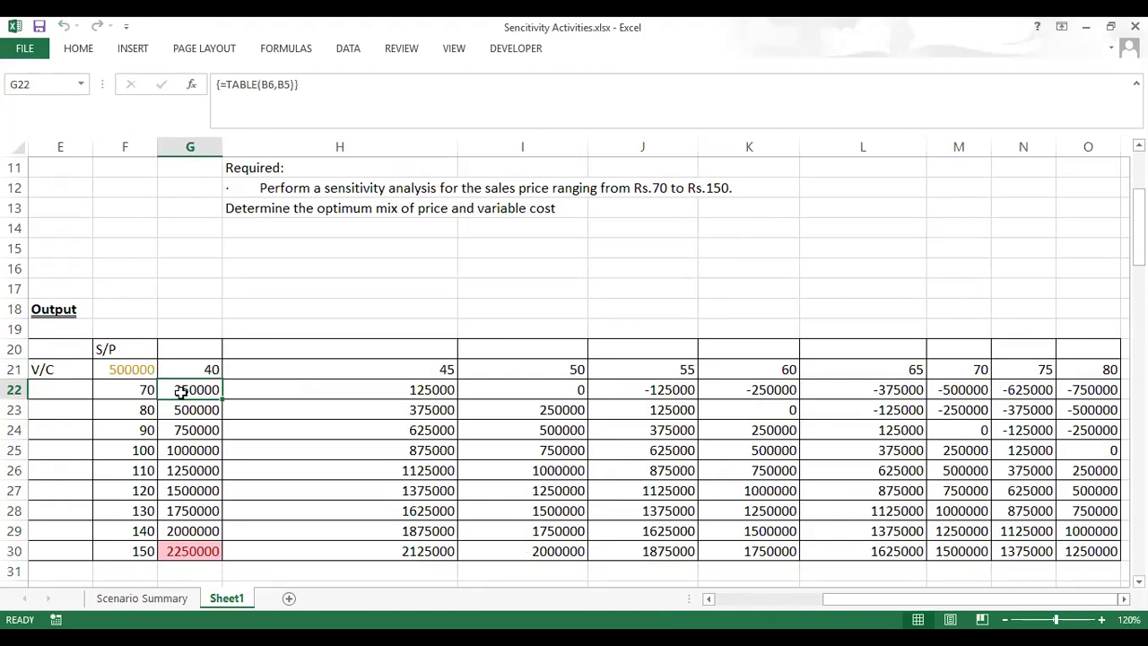
{"action": "left_click_drag", "start_coordinate": [206, 395], "coordinate": [655, 542]}
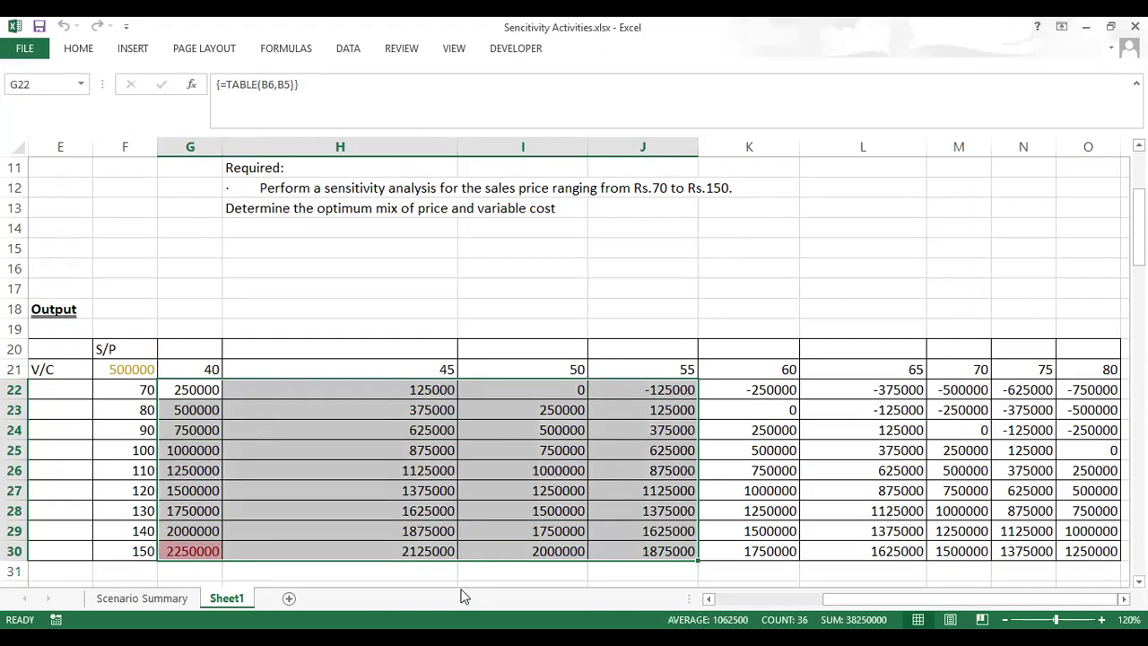
{"action": "left_click", "coordinate": [459, 581]}
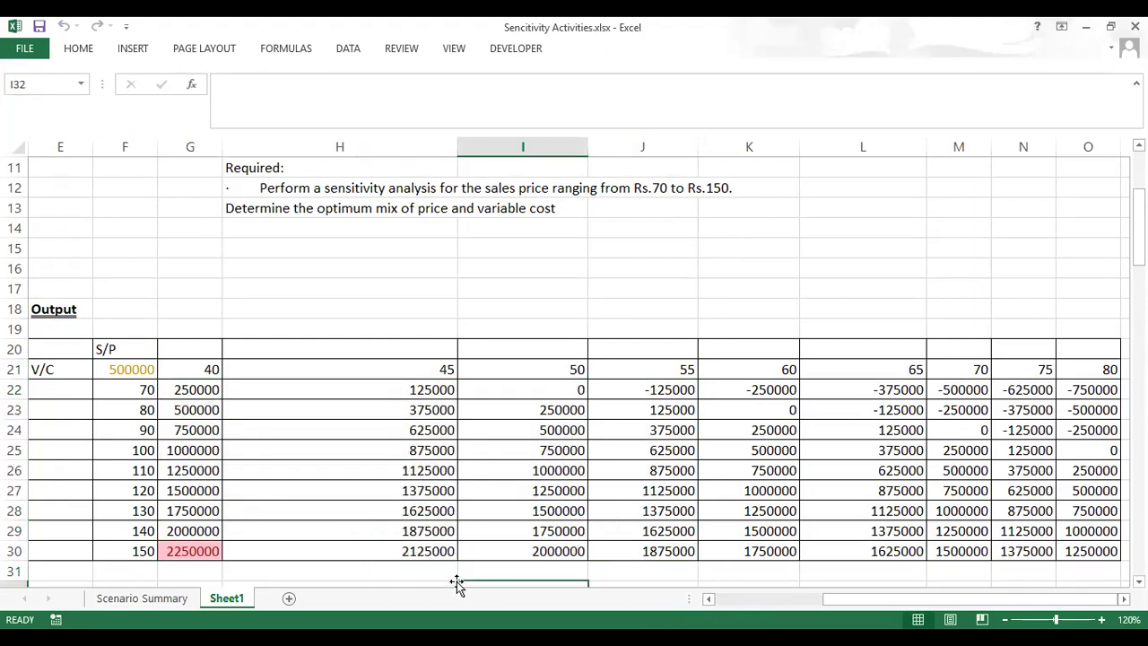
Step: Clear the conditional formatting rules from cell G30 only
{"action": "left_click", "coordinate": [208, 551]}
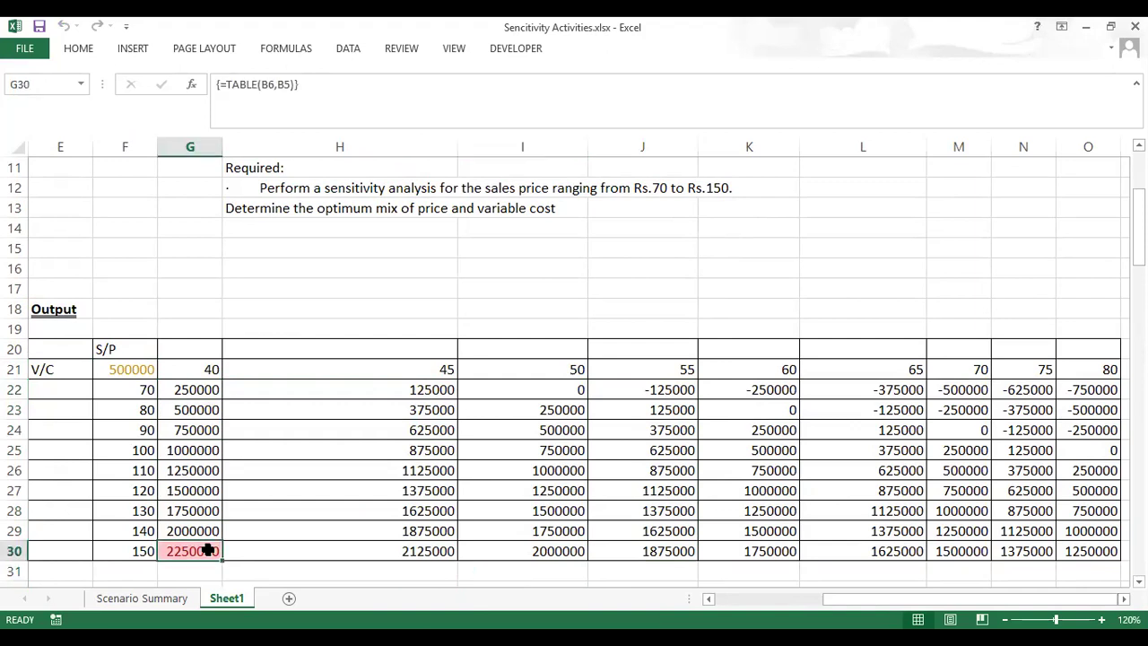
{"action": "left_click", "coordinate": [82, 51]}
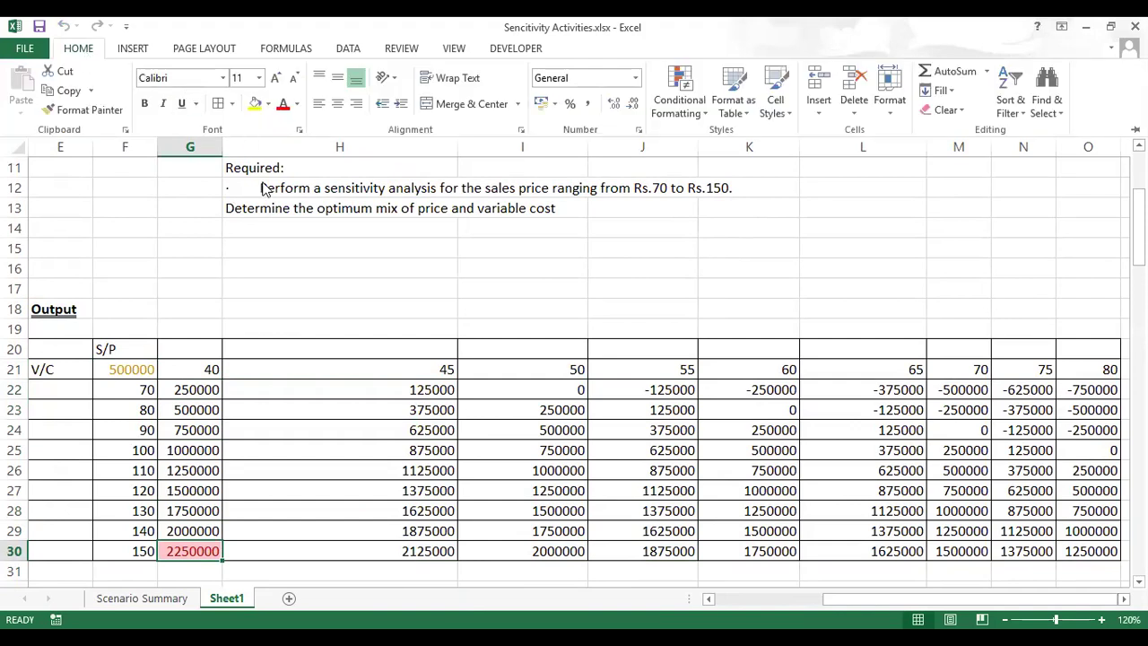
{"action": "left_click", "coordinate": [680, 115]}
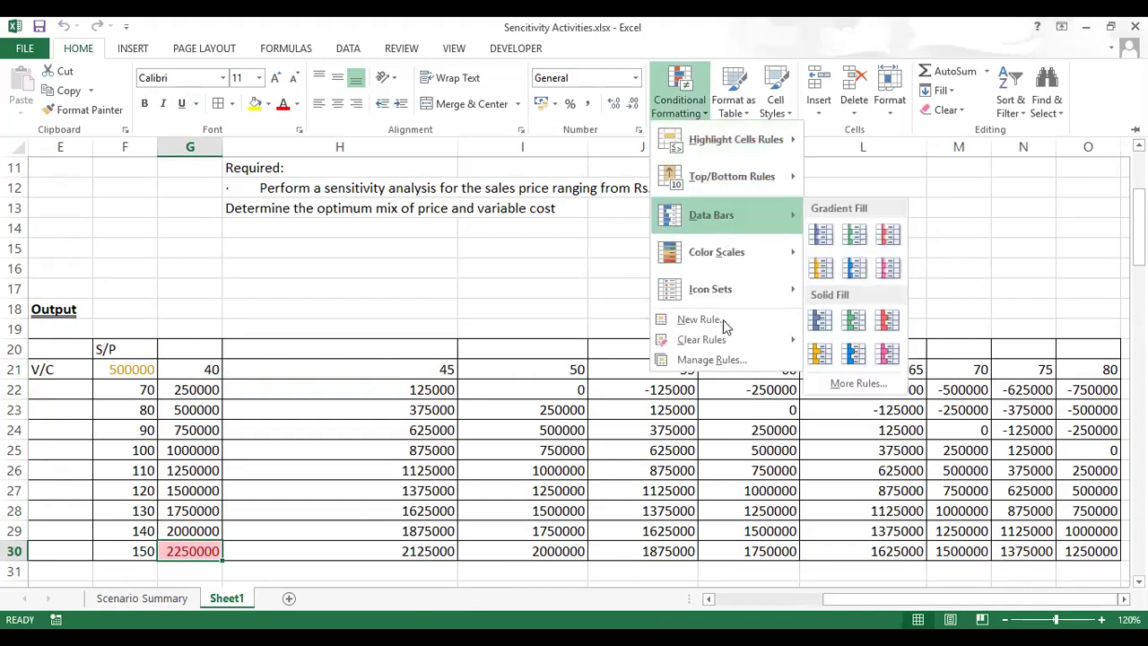
{"action": "mouse_move", "coordinate": [733, 346]}
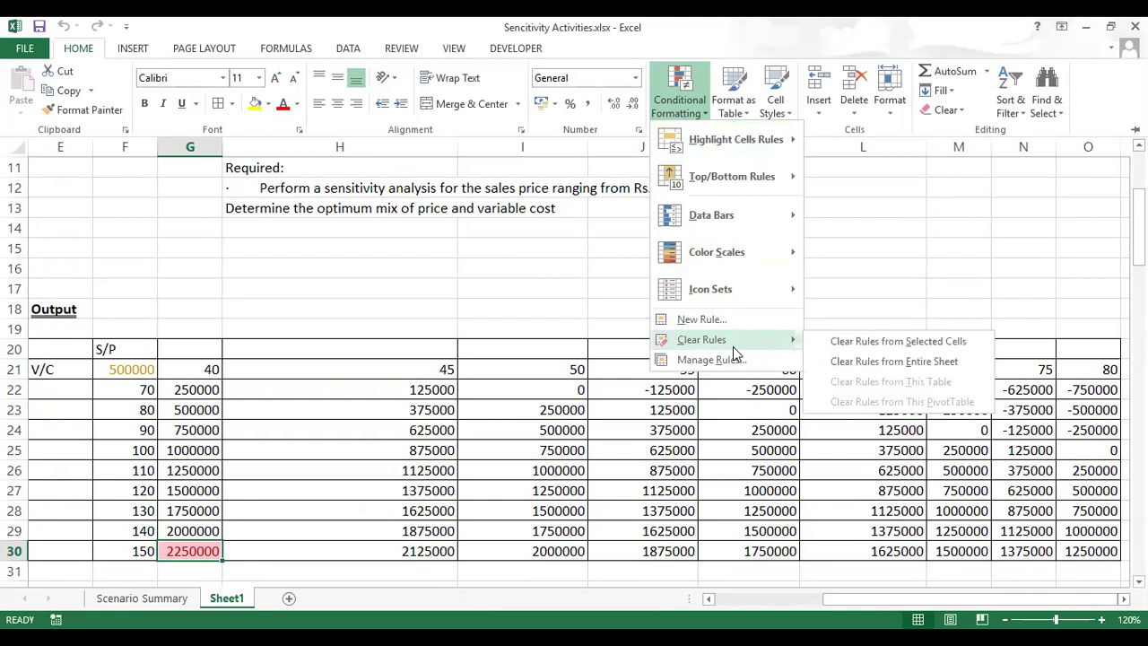
{"action": "left_click", "coordinate": [841, 342]}
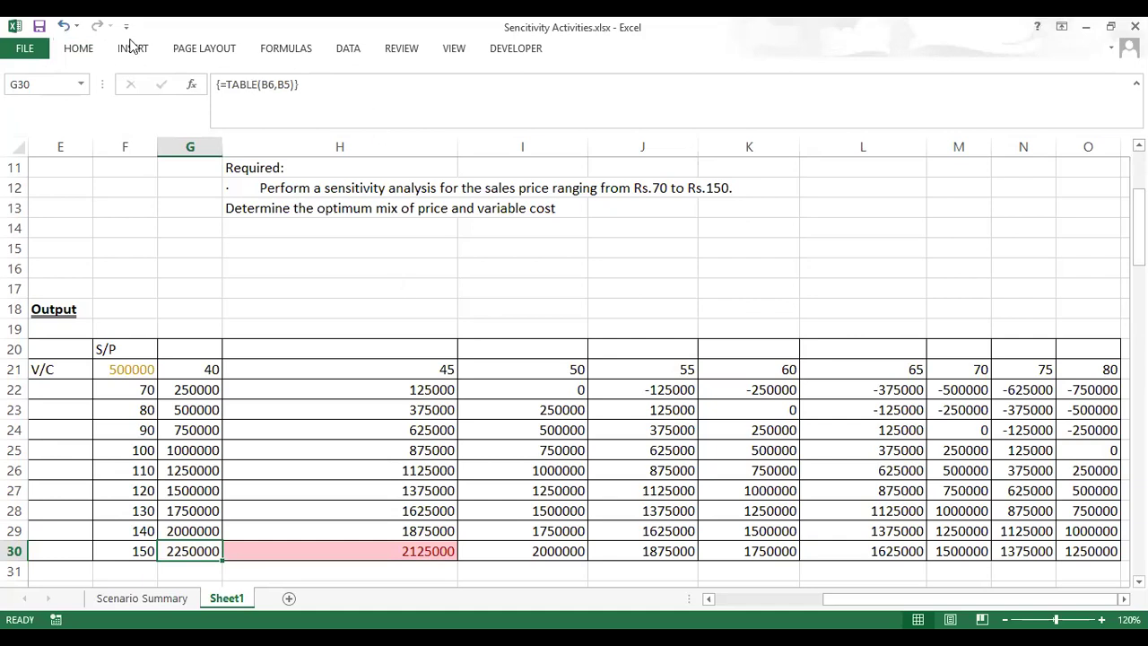
Step: Clear all conditional formatting rules from the entire sheet
{"action": "left_click", "coordinate": [89, 52]}
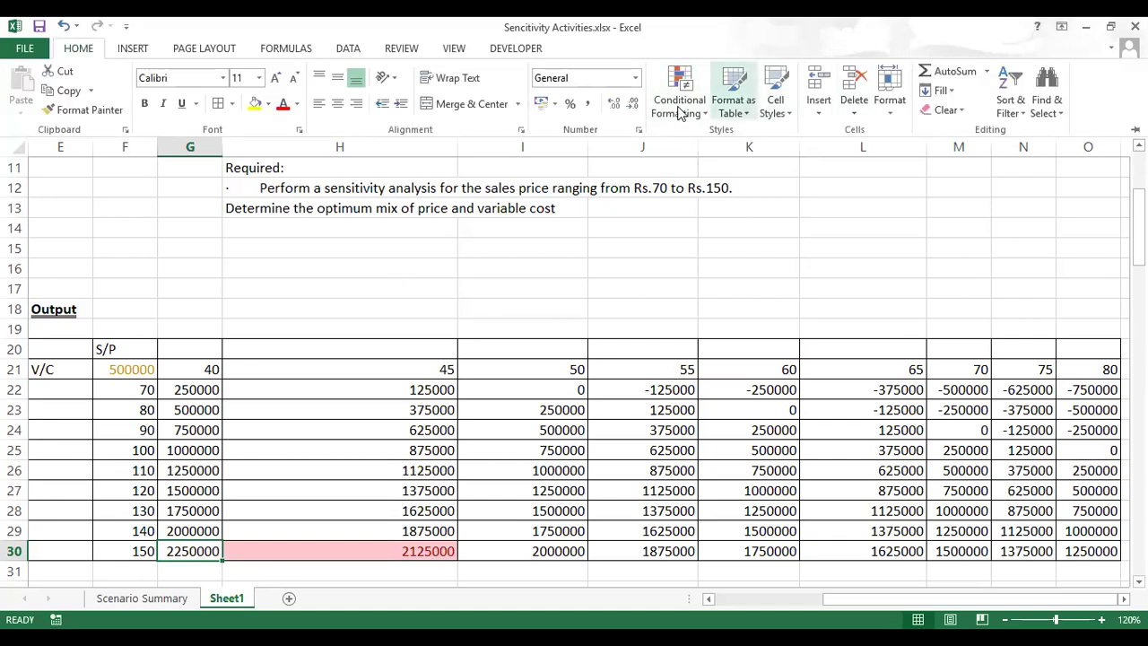
{"action": "key", "text": "alt+h"}
{"action": "key", "text": "l"}
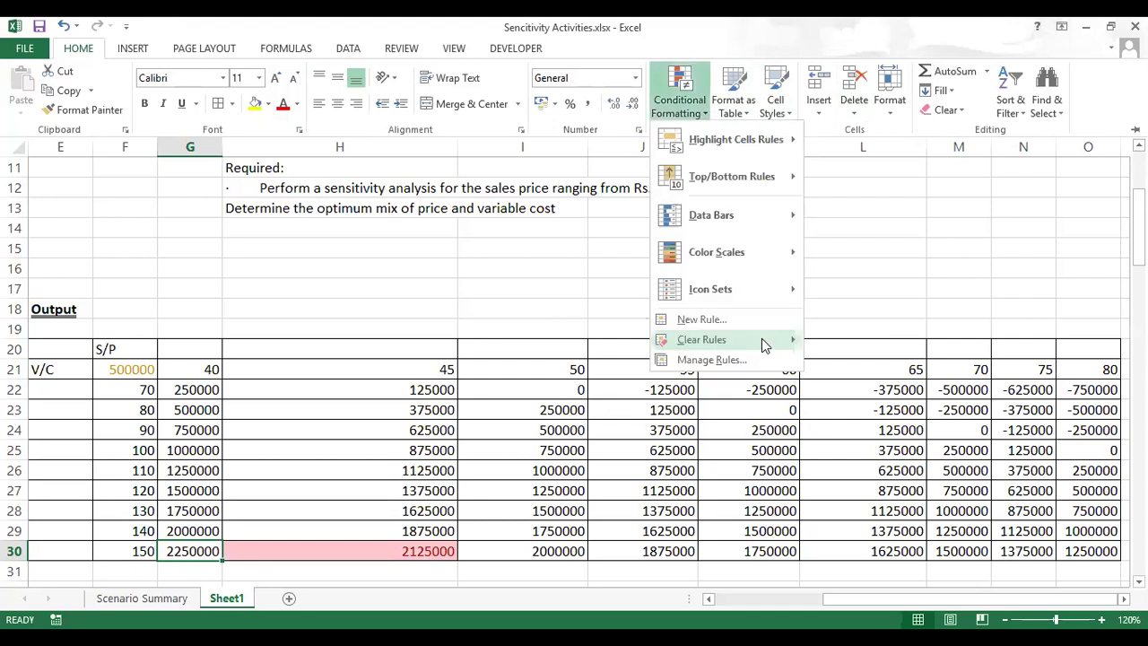
{"action": "mouse_move", "coordinate": [761, 340]}
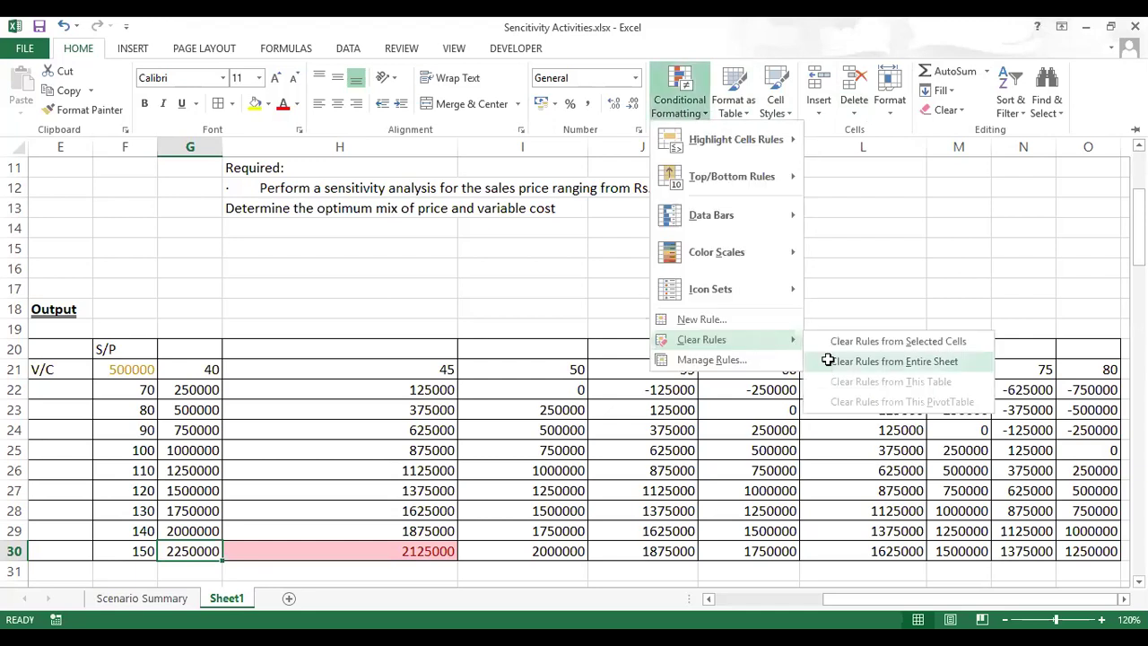
{"action": "left_click", "coordinate": [830, 362]}
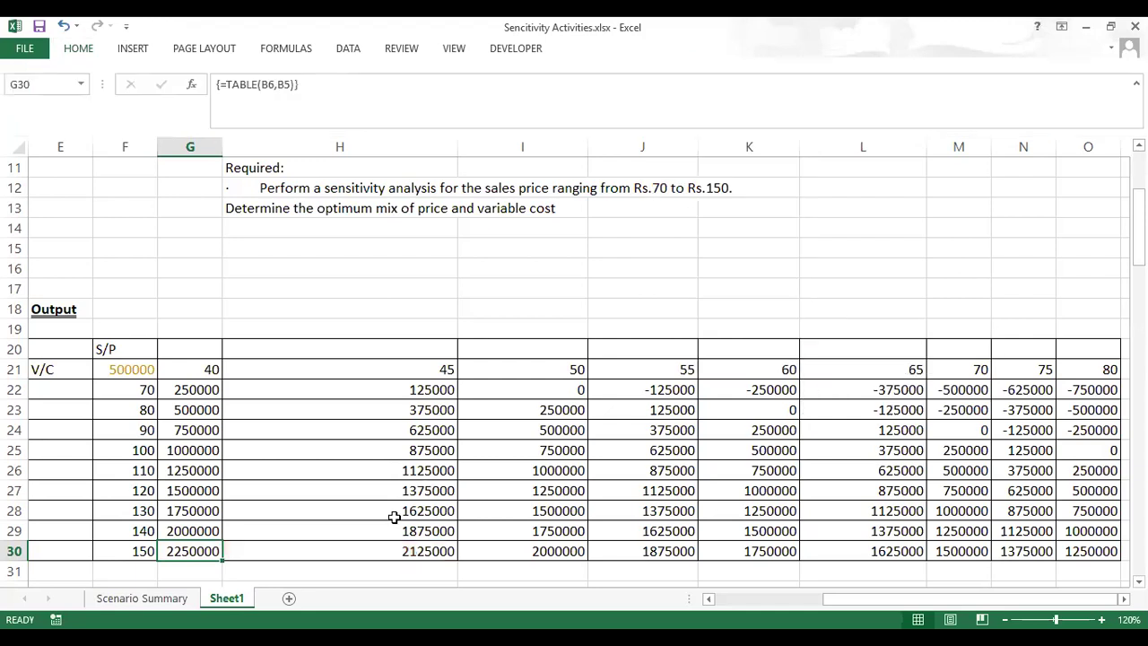
Step: Apply a Top 10 Items rule set to 1 with Light Red Fill with Dark Red Text to the profits in G22:O30
{"action": "left_click", "coordinate": [192, 391]}
{"action": "left_click_drag", "start_coordinate": [224, 423], "coordinate": [1083, 546]}
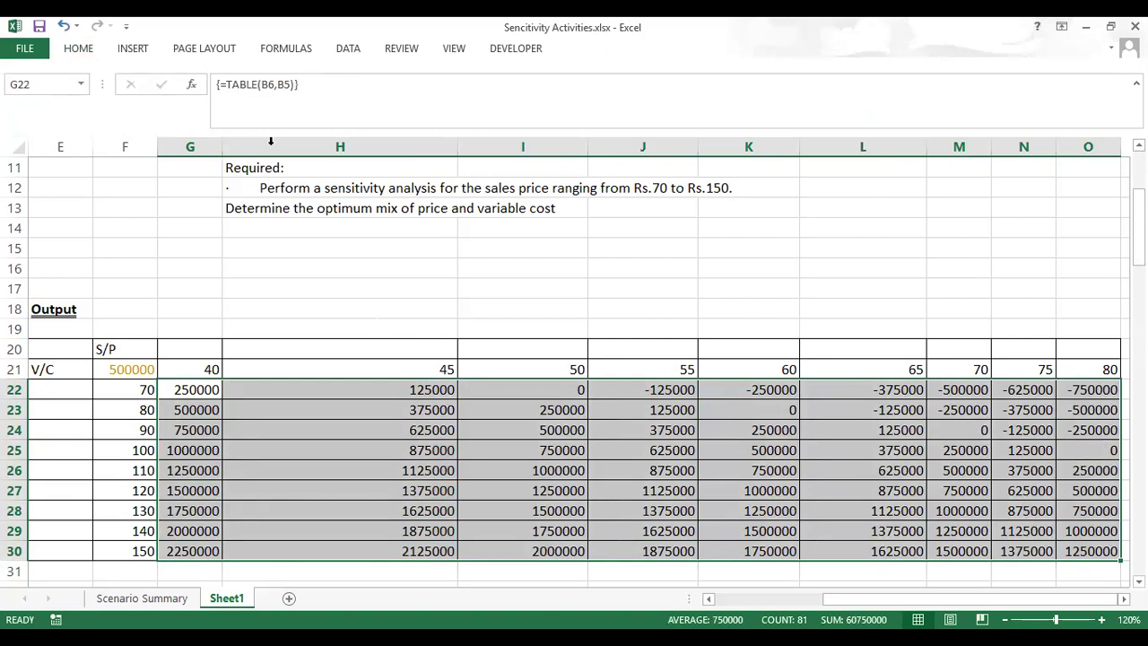
{"action": "left_click", "coordinate": [78, 51]}
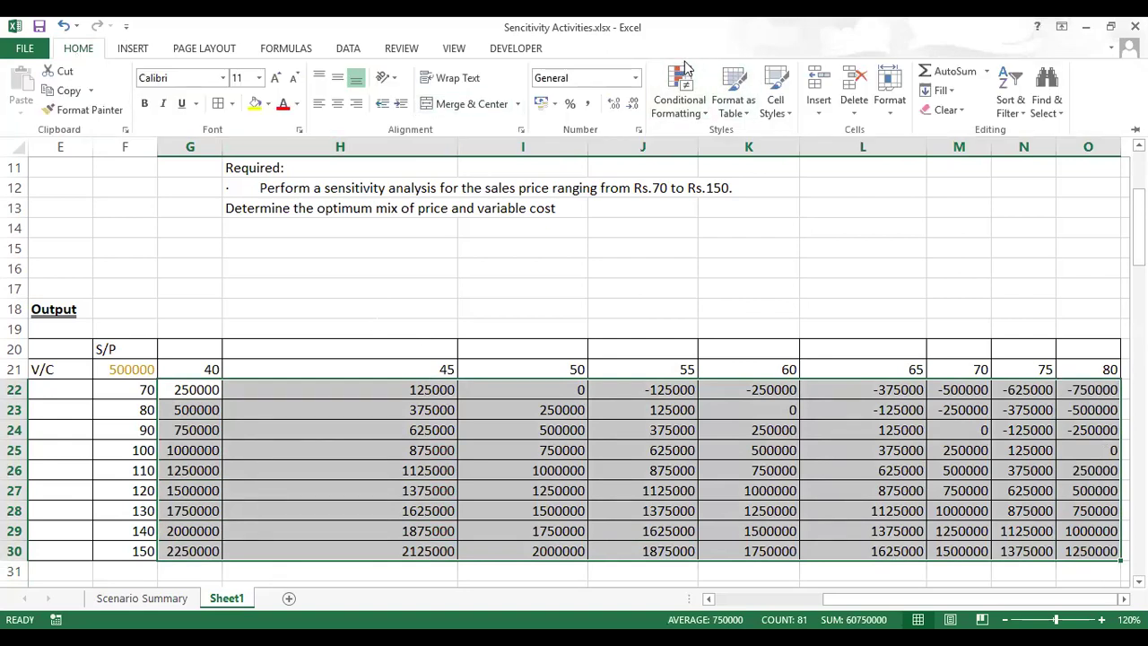
{"action": "left_click", "coordinate": [679, 99]}
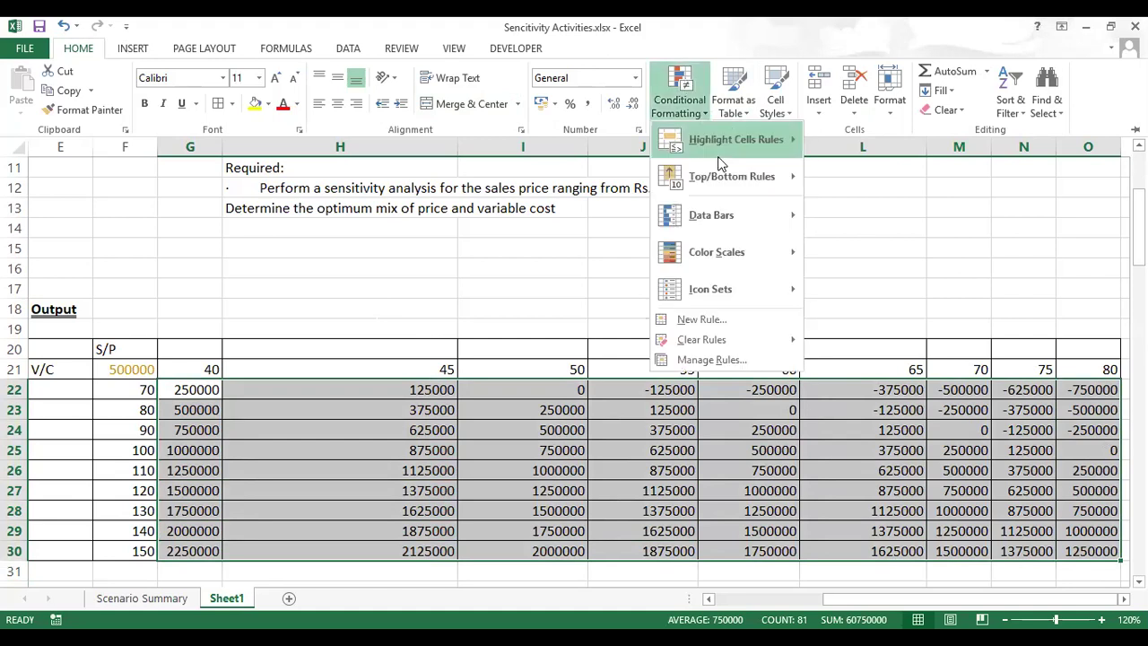
{"action": "mouse_move", "coordinate": [727, 179]}
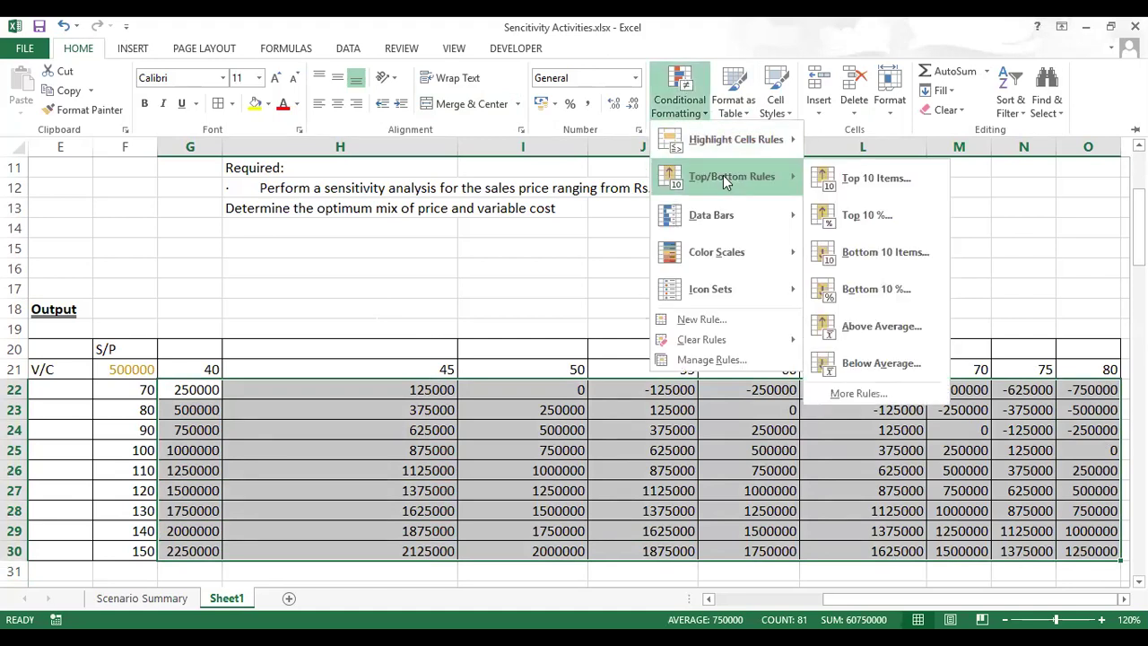
{"action": "left_click", "coordinate": [825, 179]}
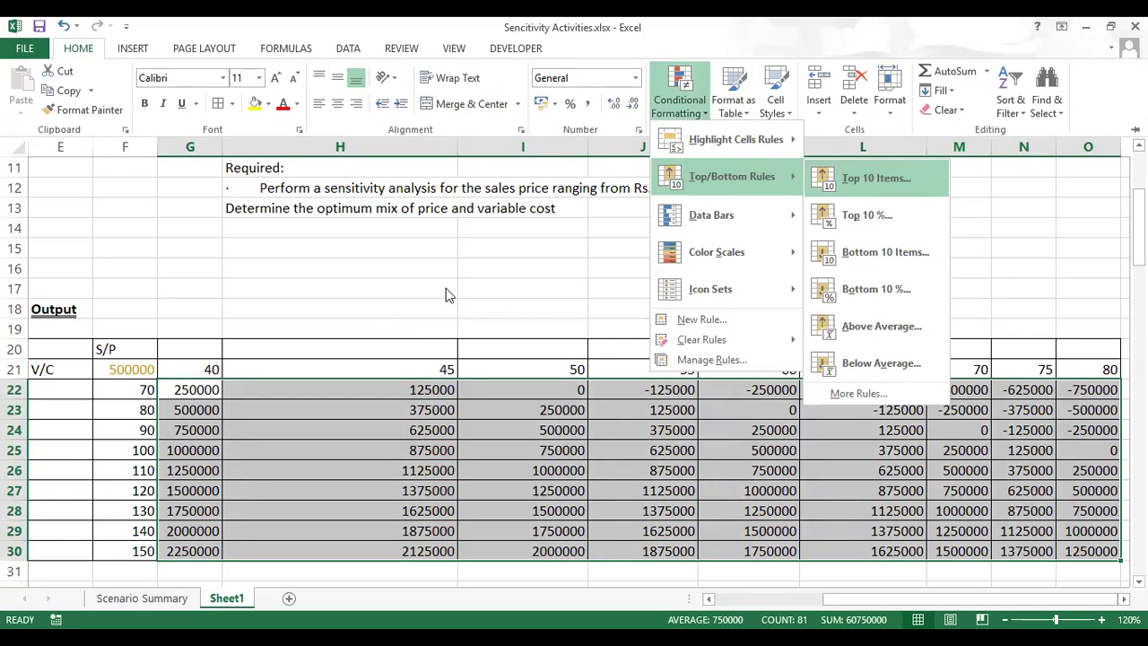
{"action": "left_click", "coordinate": [66, 415]}
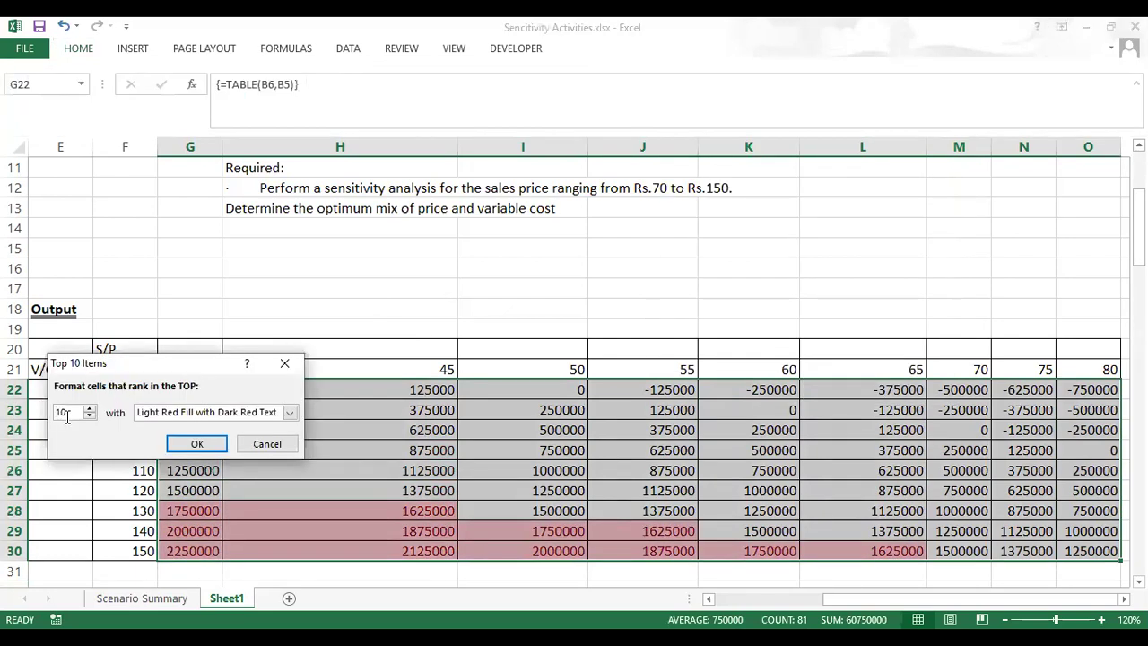
{"action": "key", "text": "BackSpace"}
{"action": "left_click", "coordinate": [182, 449]}
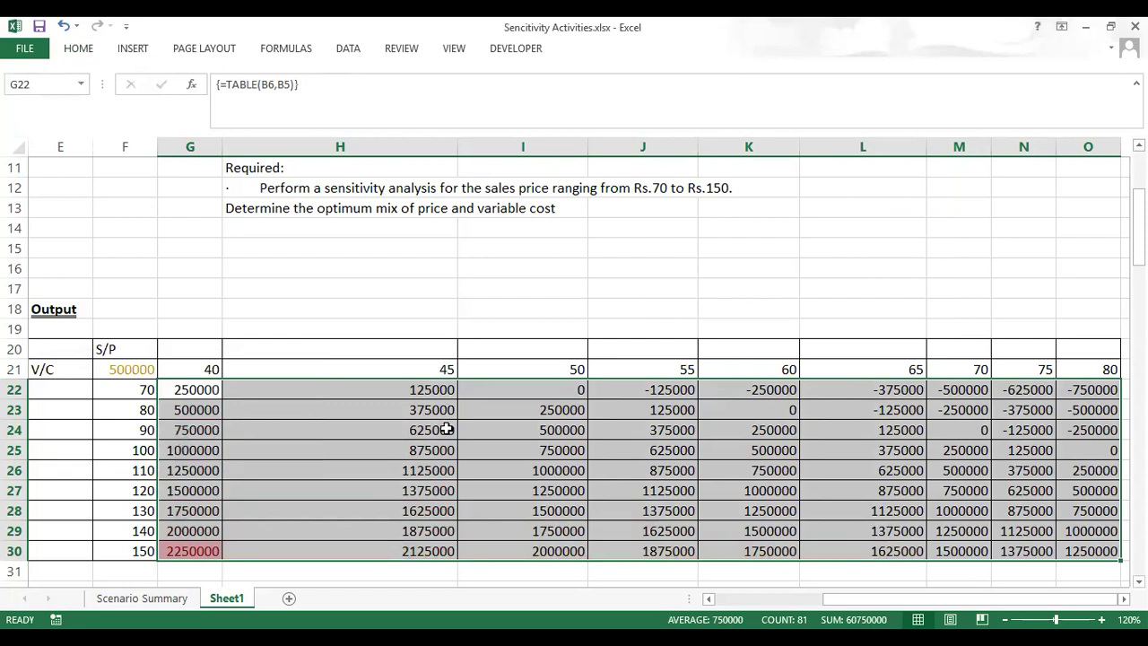
{"action": "left_click", "coordinate": [524, 237]}
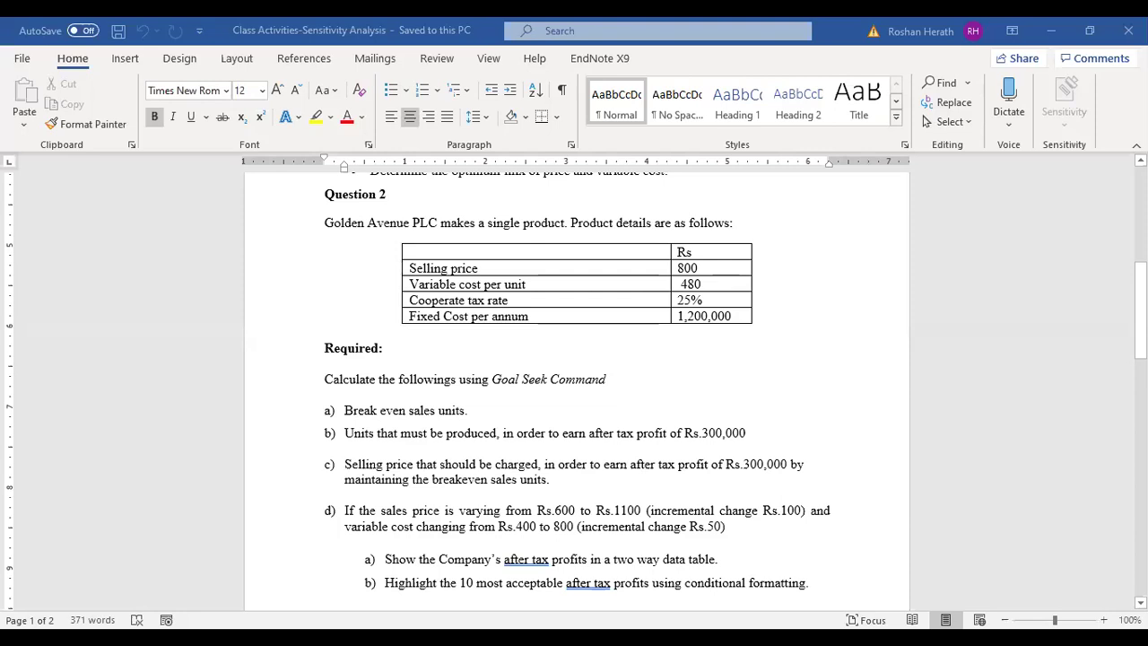
Step: Read Question 2 in the Class Activities-Sensitivity Analysis Word document, including the product details and requirements a to d
{"action": "scroll", "coordinate": [574, 377], "scroll_direction": "down", "scroll_amount": 6}
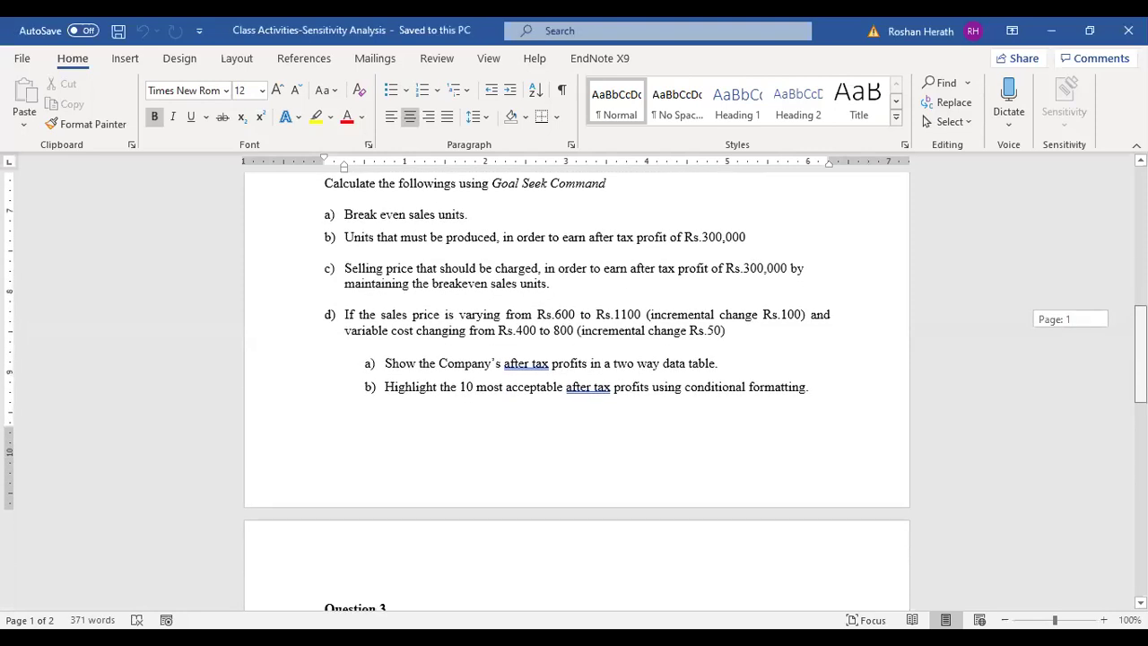
{"action": "scroll", "coordinate": [574, 377], "scroll_direction": "up", "scroll_amount": 5}
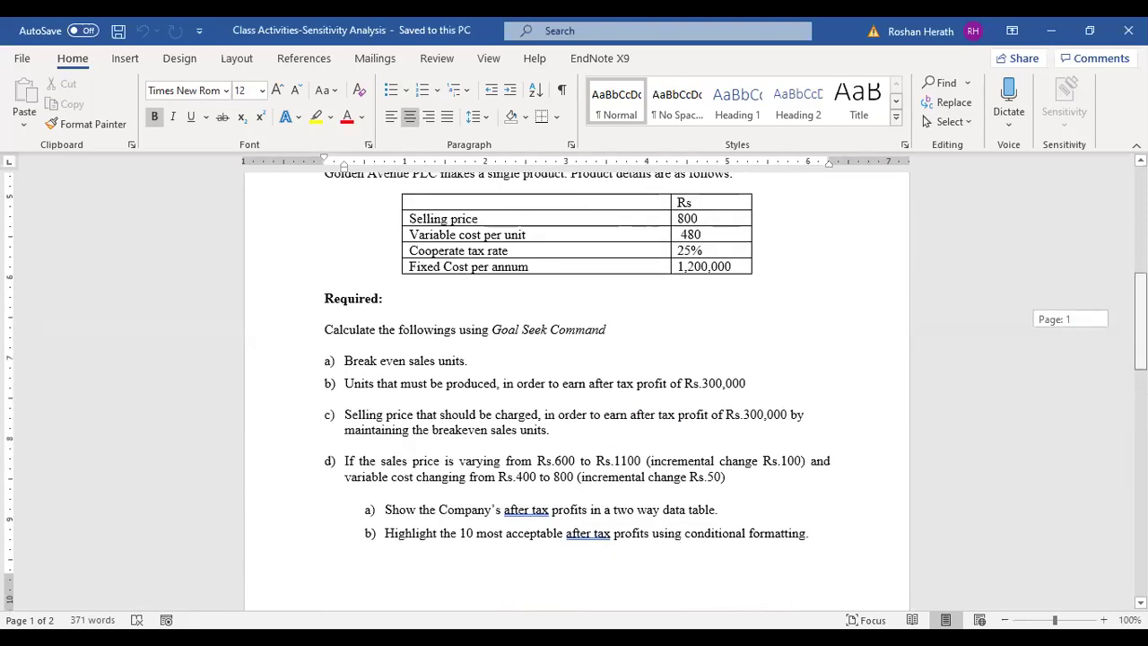
{"action": "scroll", "coordinate": [575, 377], "scroll_direction": "up", "scroll_amount": 2}
{"action": "scroll", "coordinate": [574, 376], "scroll_direction": "down", "scroll_amount": 2}
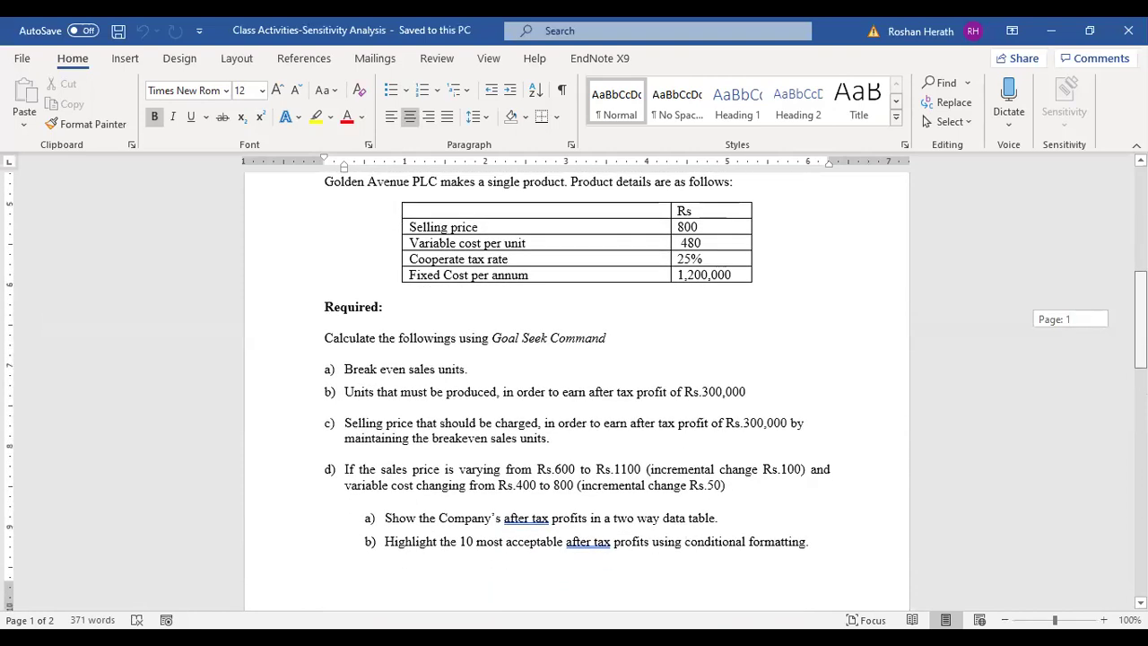
{"action": "scroll", "coordinate": [574, 377], "scroll_direction": "up", "scroll_amount": 1}
{"action": "scroll", "coordinate": [575, 385], "scroll_direction": "up", "scroll_amount": 1}
{"action": "scroll", "coordinate": [574, 386], "scroll_direction": "down", "scroll_amount": 2}
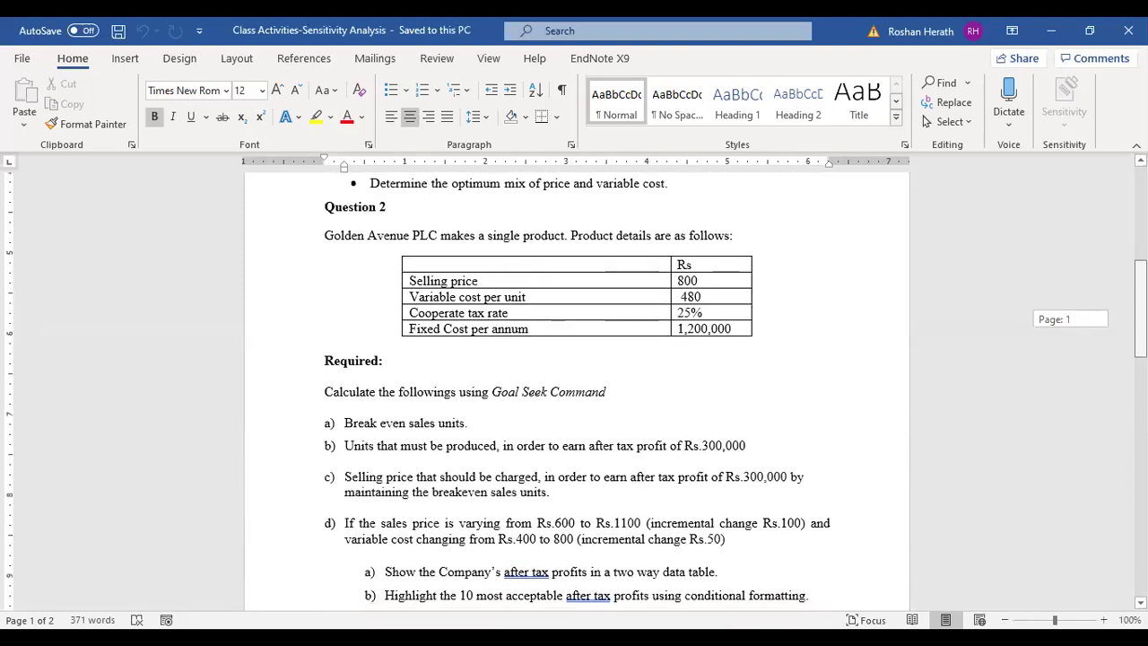
{"action": "scroll", "coordinate": [574, 386], "scroll_direction": "down", "scroll_amount": 1}
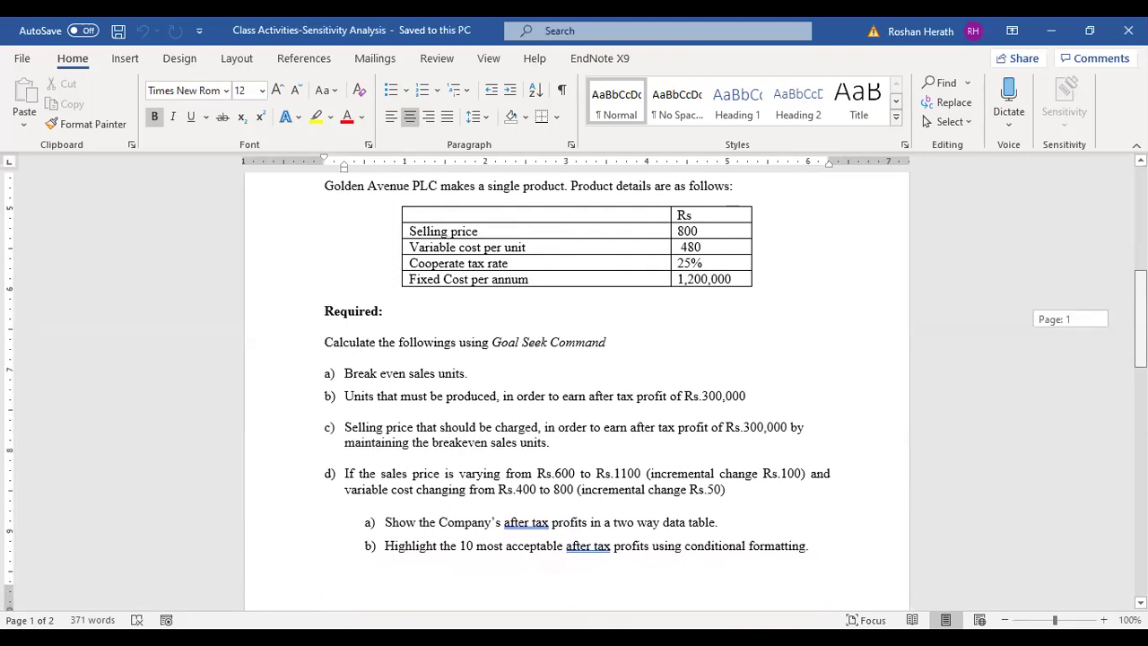
{"action": "left_click_drag", "start_coordinate": [1140, 315], "coordinate": [1140, 308]}
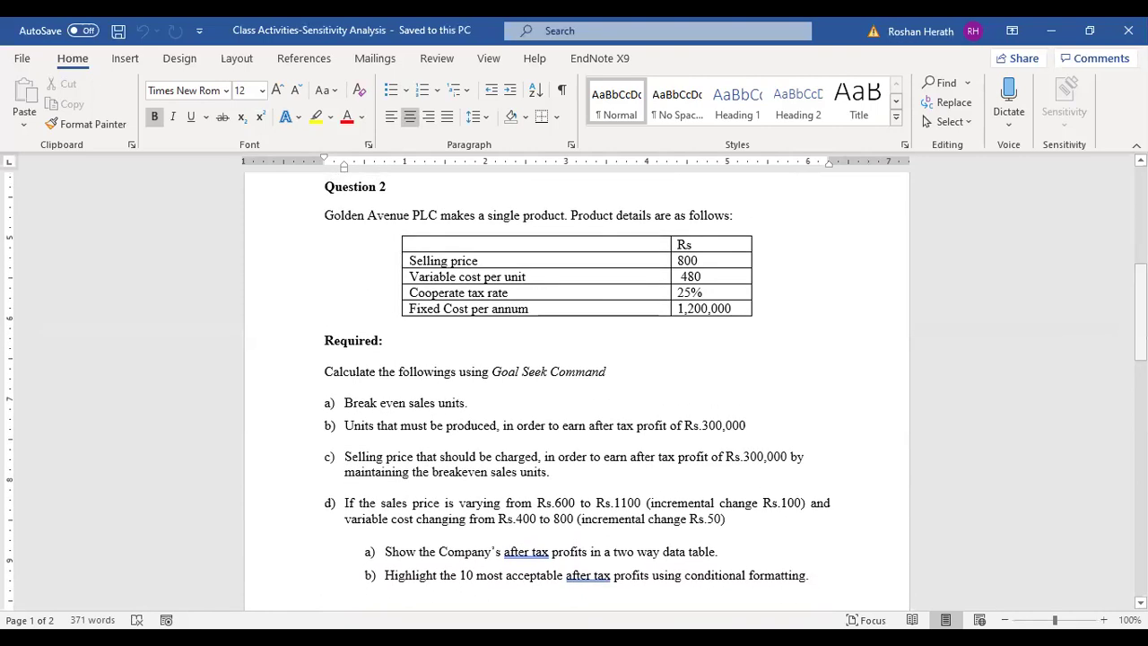
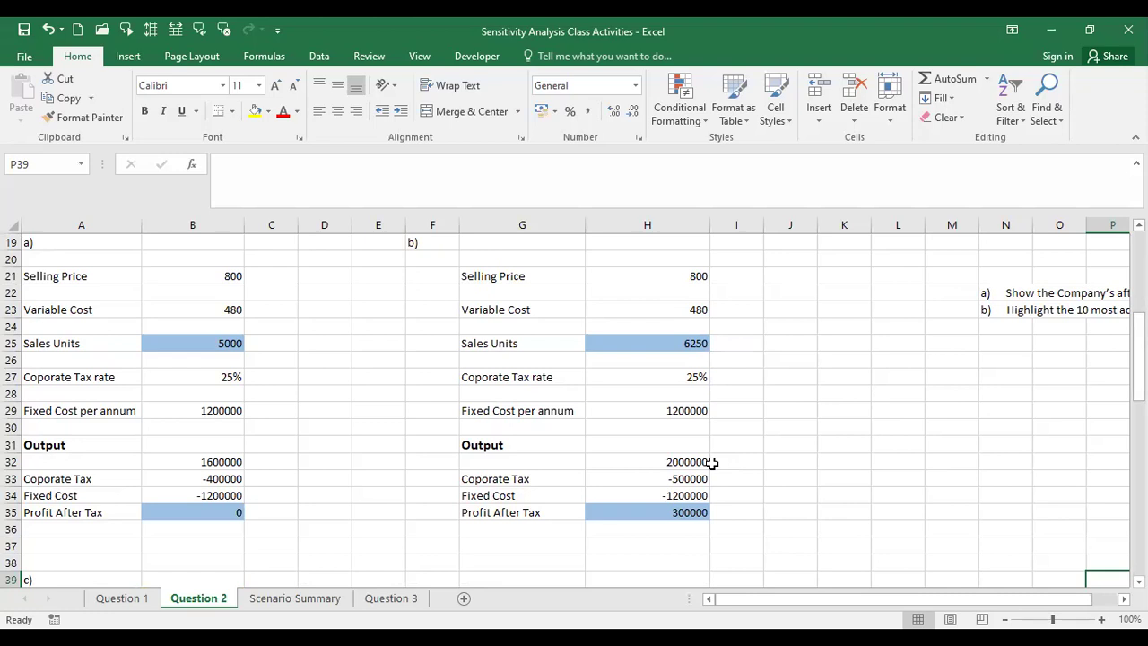
Step: Delete the Output heading in A31 of the Question 2 sheet, and undo the deletion
{"action": "left_click", "coordinate": [51, 448]}
{"action": "key", "text": "End"}
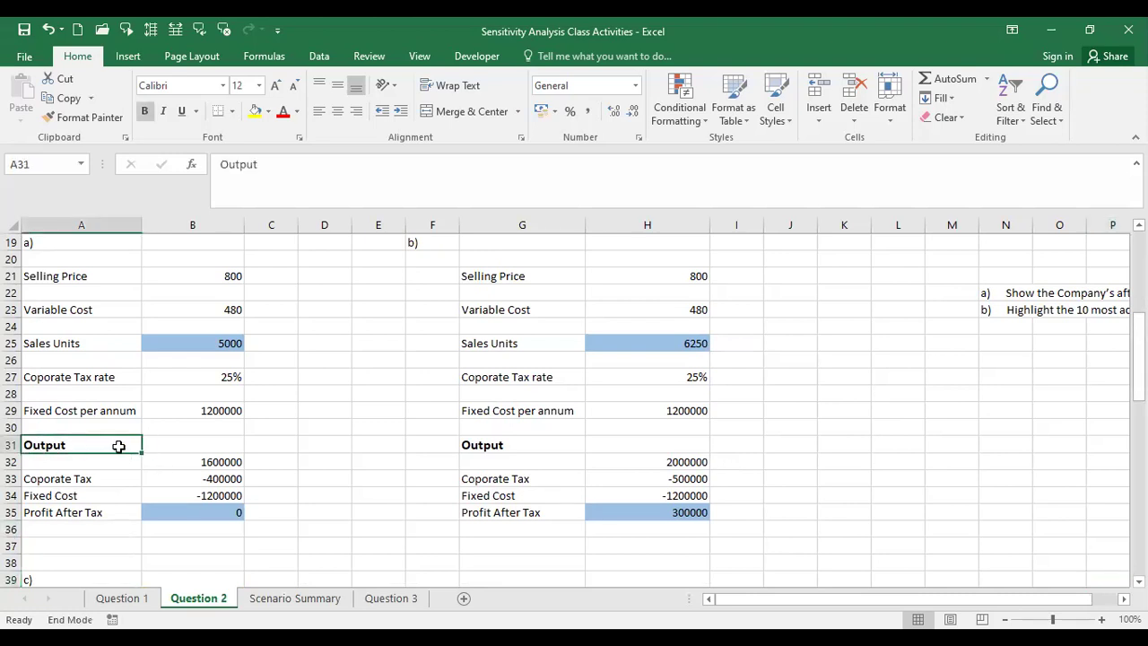
{"action": "key", "text": "Delete"}
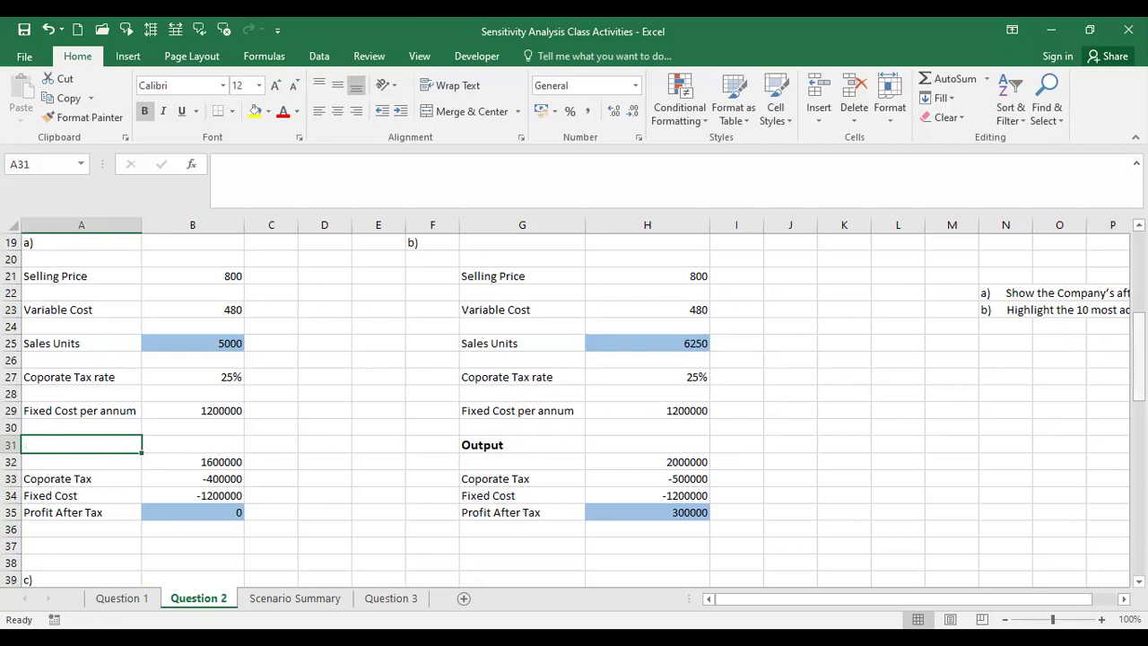
{"action": "left_click_drag", "start_coordinate": [1137, 359], "coordinate": [1137, 364]}
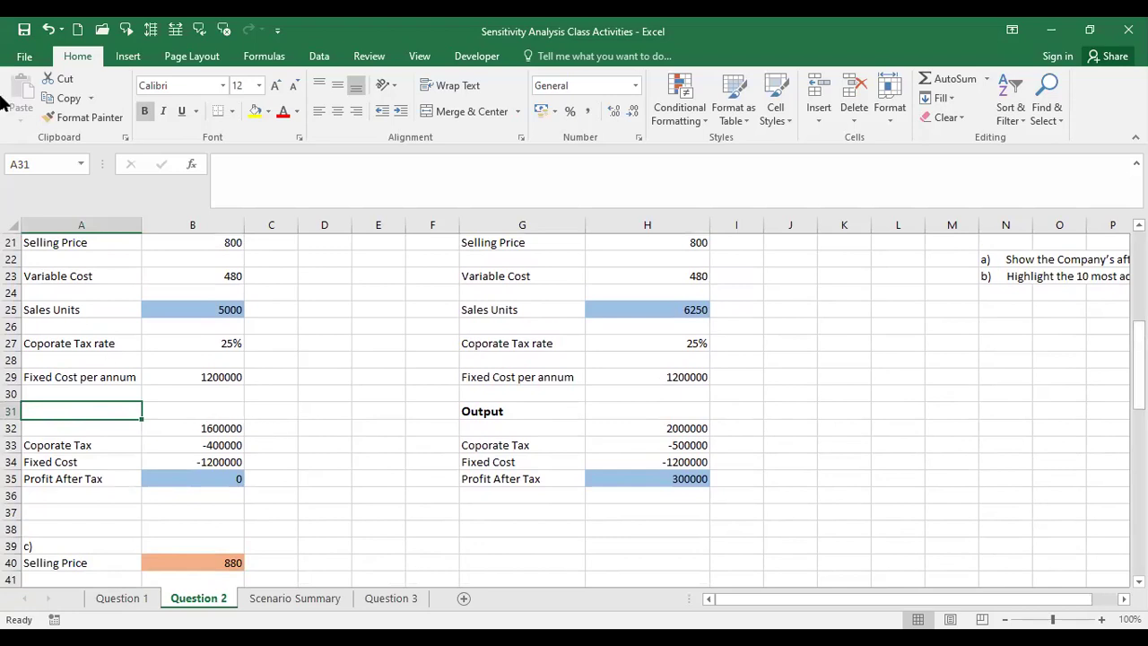
{"action": "left_click", "coordinate": [48, 30]}
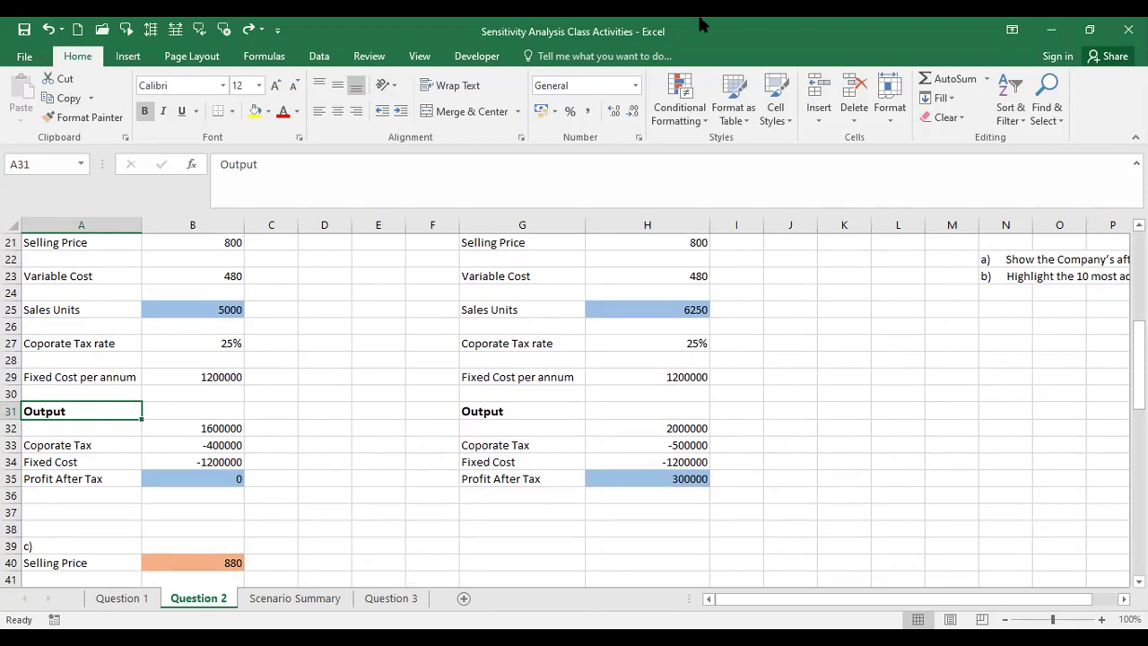
Step: Clear the part a) output values in B32:B35 of the Question 2 sheet
{"action": "left_click", "coordinate": [243, 483]}
{"action": "left_click", "coordinate": [217, 431]}
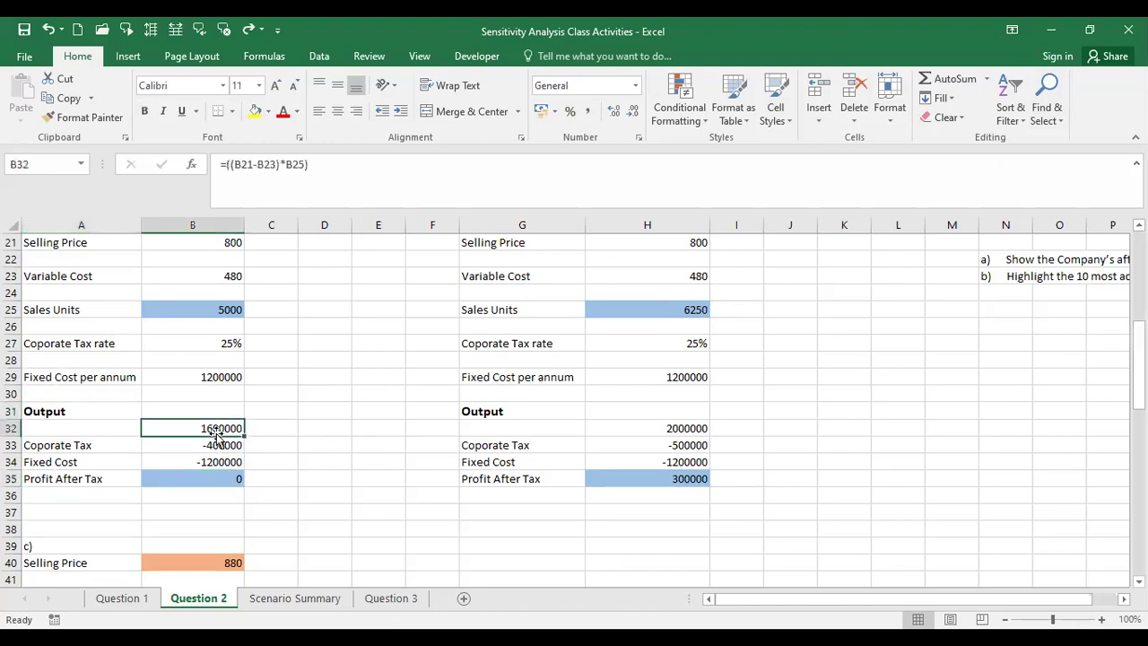
{"action": "left_click", "coordinate": [220, 446]}
{"action": "left_click", "coordinate": [213, 428]}
{"action": "left_click_drag", "start_coordinate": [214, 428], "coordinate": [219, 474]}
{"action": "key", "text": "Delete"}
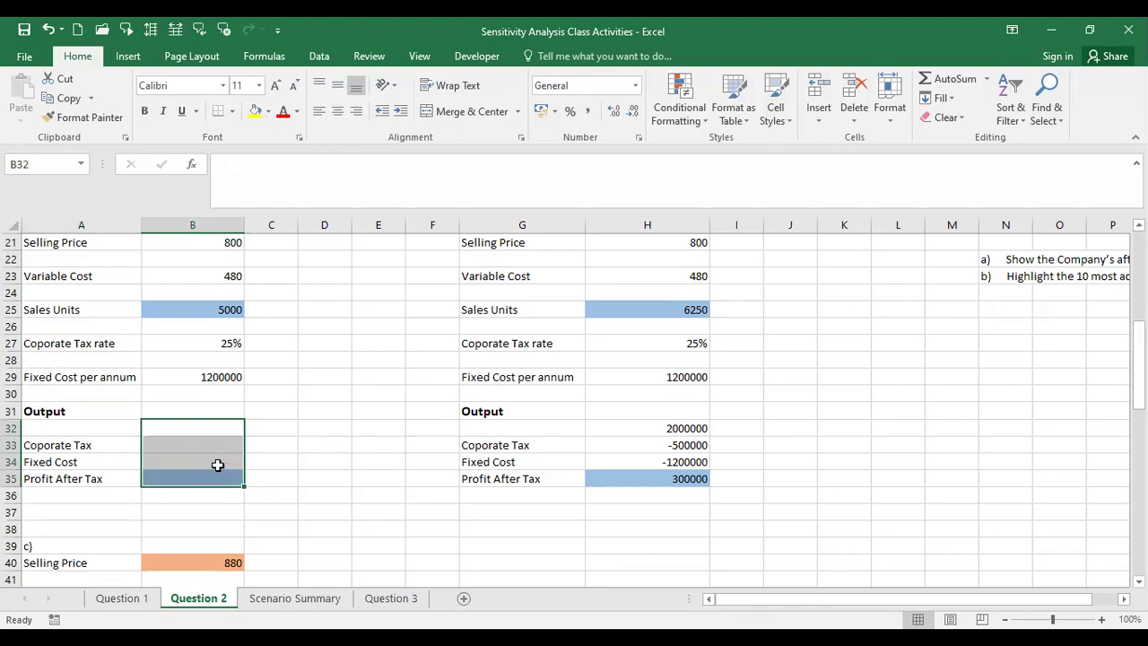
Step: Label A32 "Sales" and calculate it in B32 as selling price times sales units with =B21*B25
{"action": "left_click", "coordinate": [100, 423]}
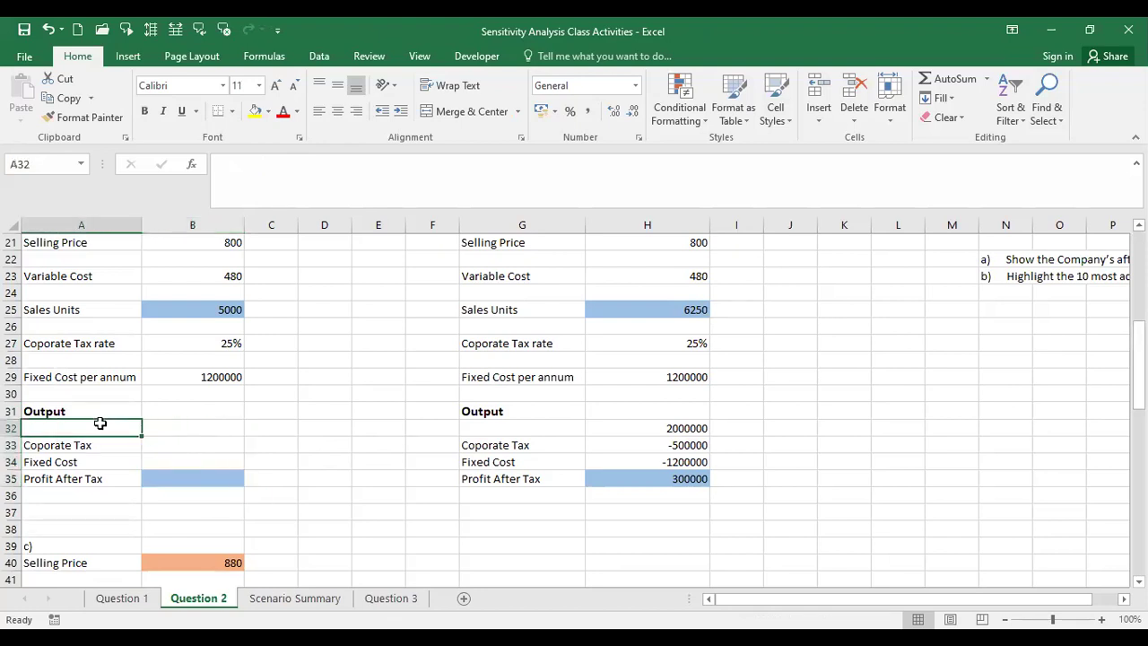
{"action": "type", "text": "Sale"}
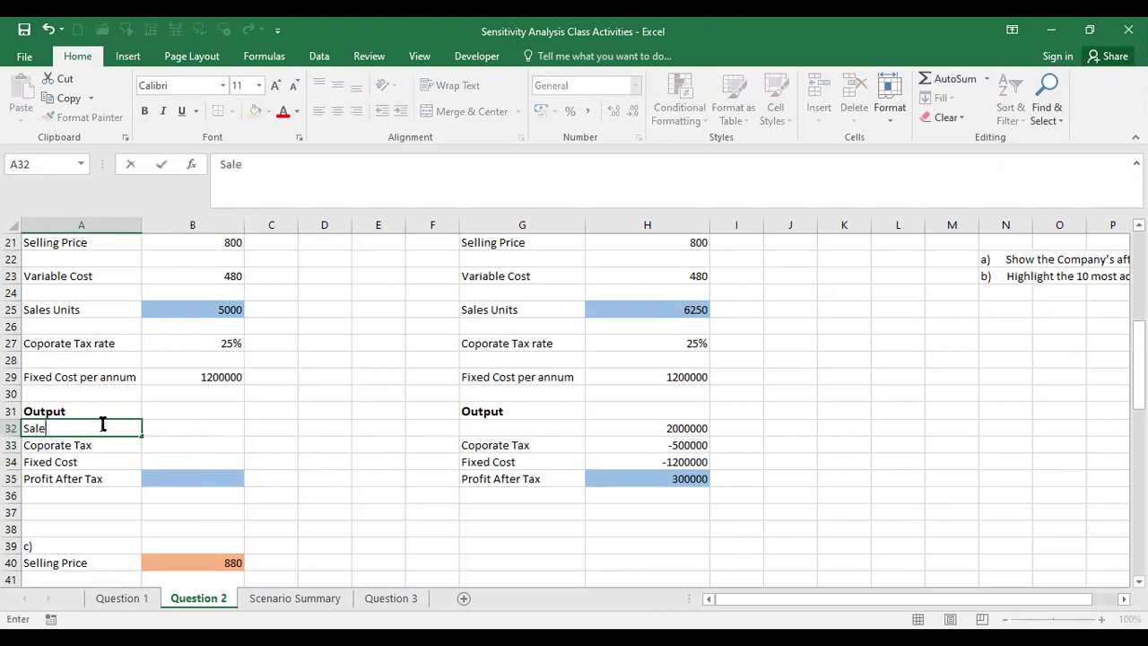
{"action": "type", "text": "s"}
{"action": "left_click", "coordinate": [210, 434]}
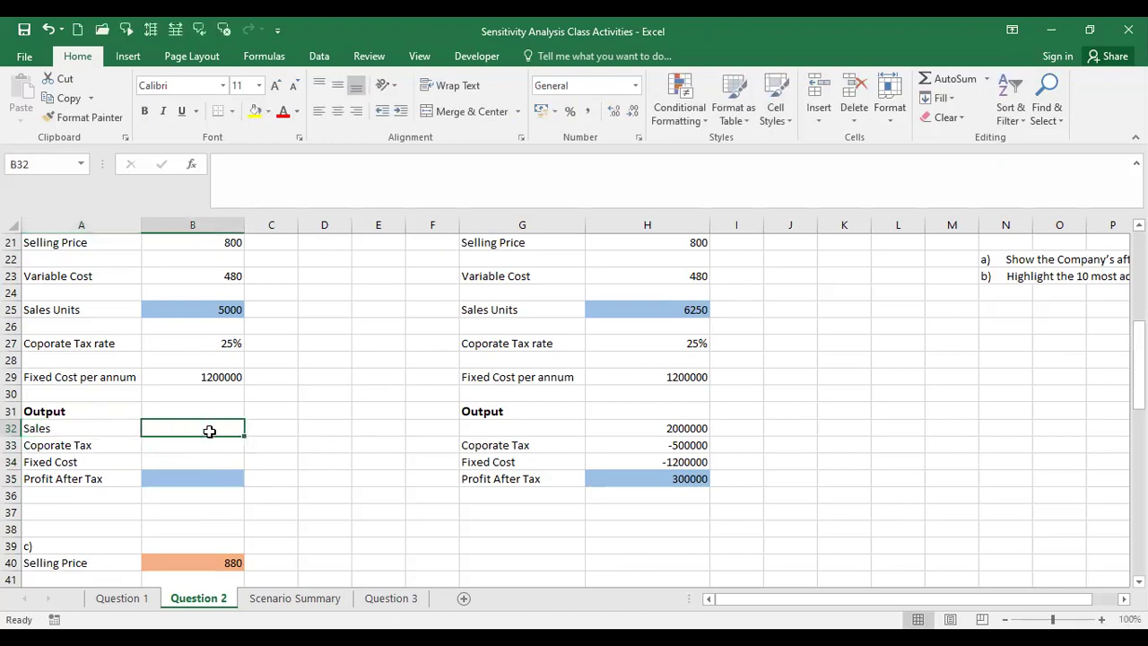
{"action": "mouse_move", "coordinate": [1138, 366]}
{"action": "left_mouse_down"}
{"action": "mouse_move", "coordinate": [1138, 321]}
{"action": "mouse_move", "coordinate": [1138, 355]}
{"action": "left_mouse_up"}
{"action": "type", "text": "="}
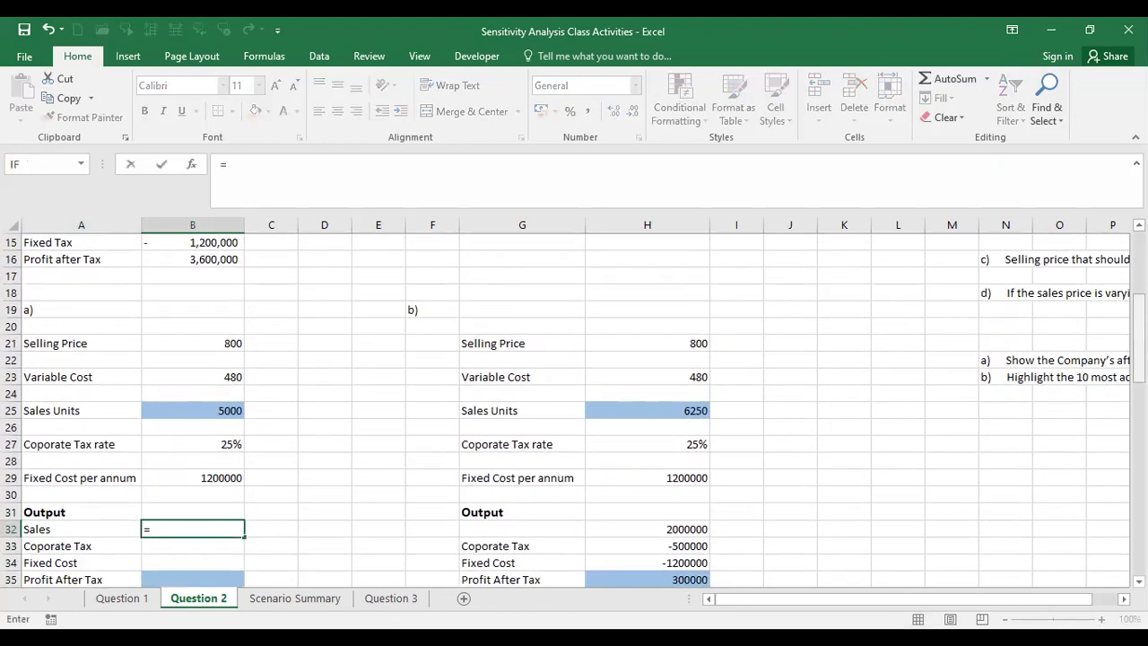
{"action": "left_click", "coordinate": [229, 343]}
{"action": "type", "text": "*"}
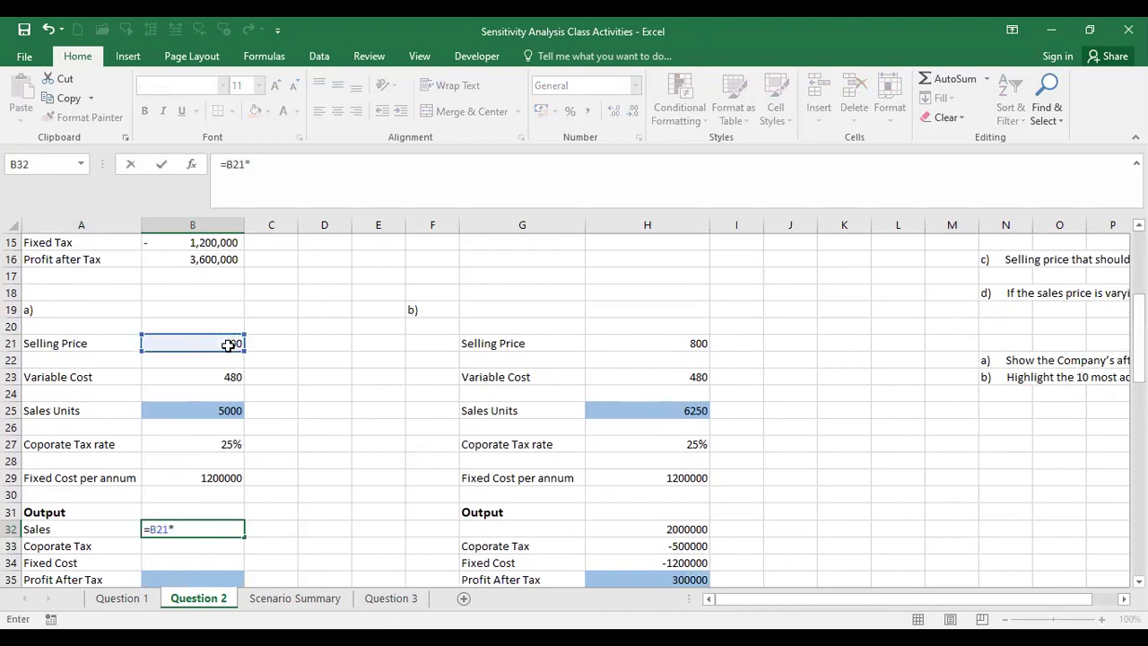
{"action": "left_click", "coordinate": [225, 410]}
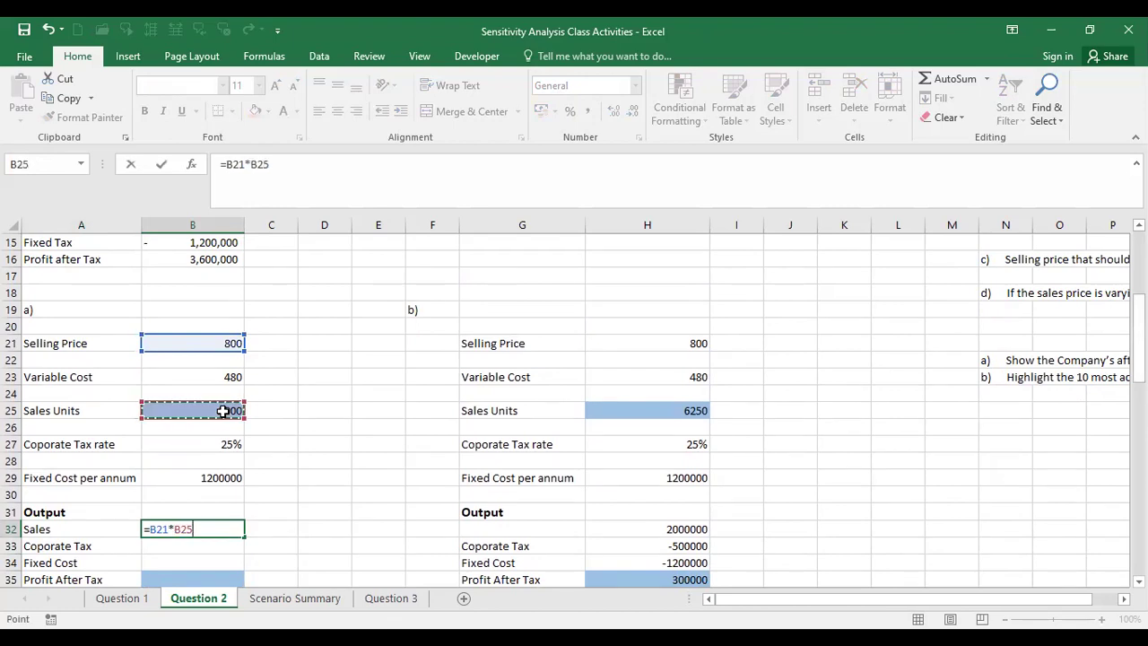
{"action": "key", "text": "Return"}
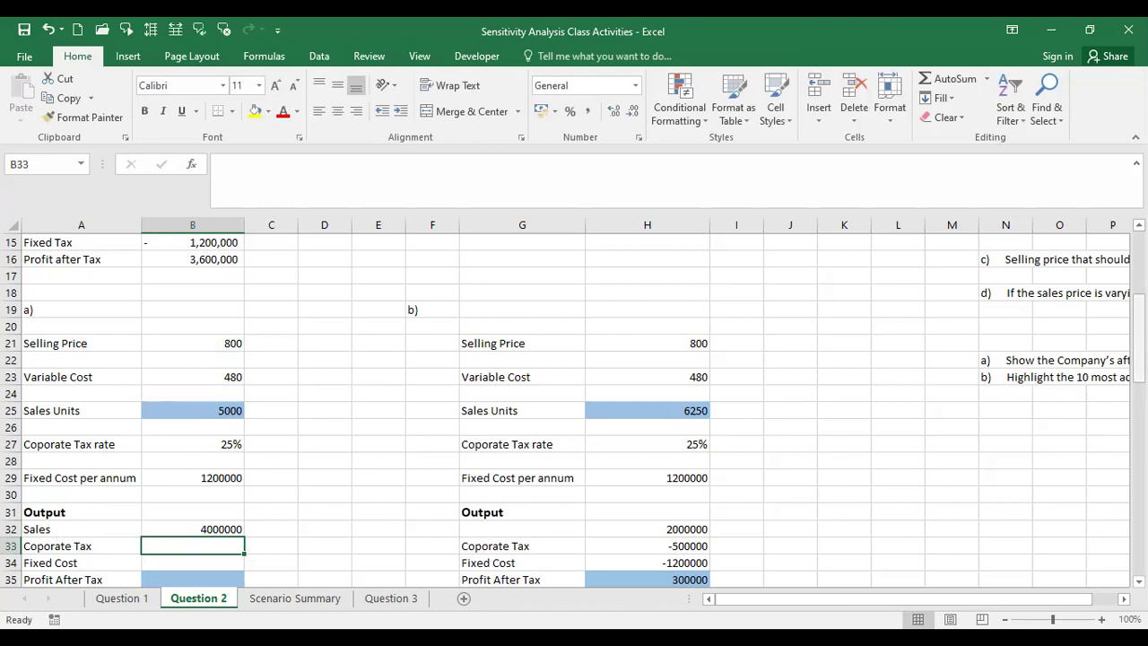
Step: Clear the Coporate Tax label from A33 in the part a) output section
{"action": "left_click_drag", "start_coordinate": [1137, 350], "coordinate": [1138, 360]}
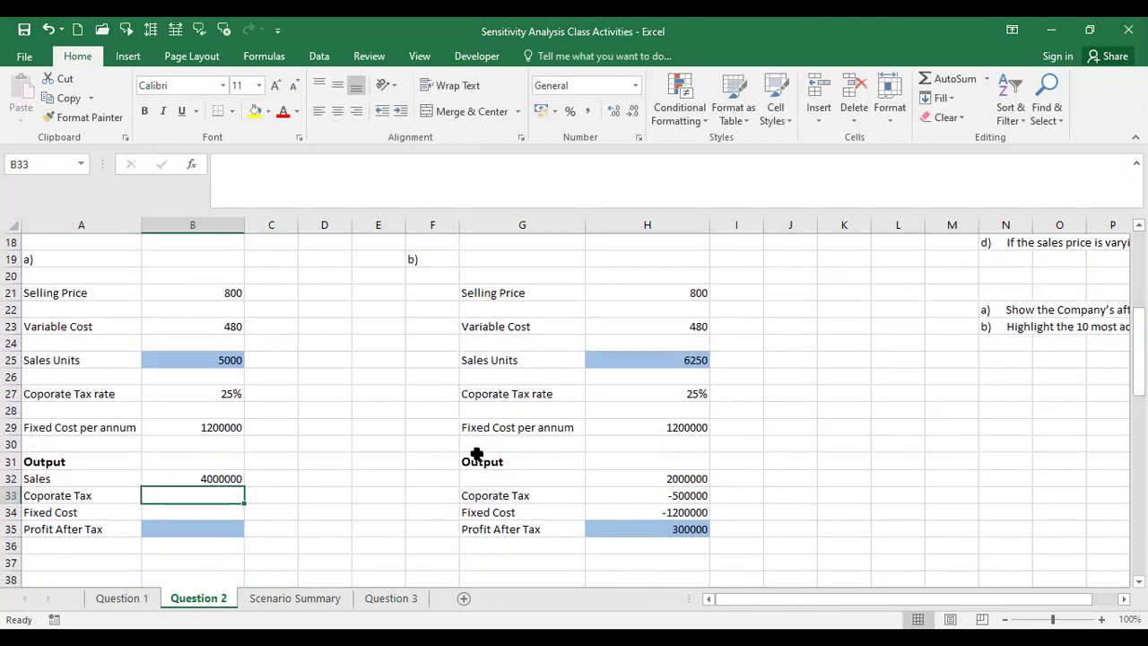
{"action": "left_click", "coordinate": [89, 495]}
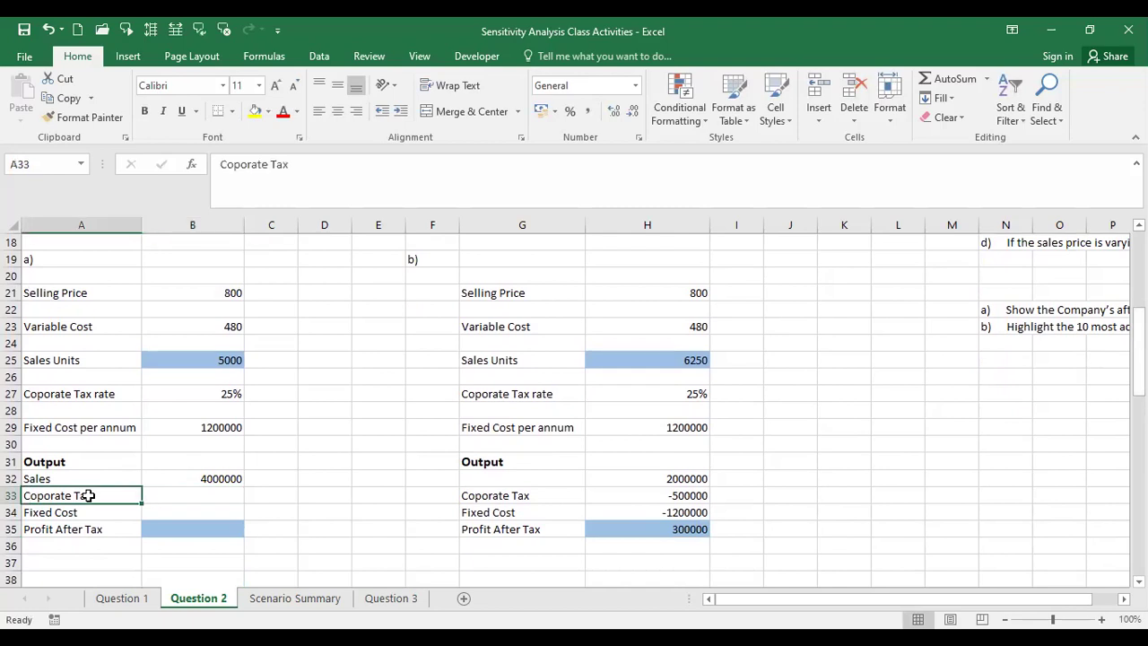
{"action": "key", "text": "Delete"}
{"action": "type", "text": "Sales"}
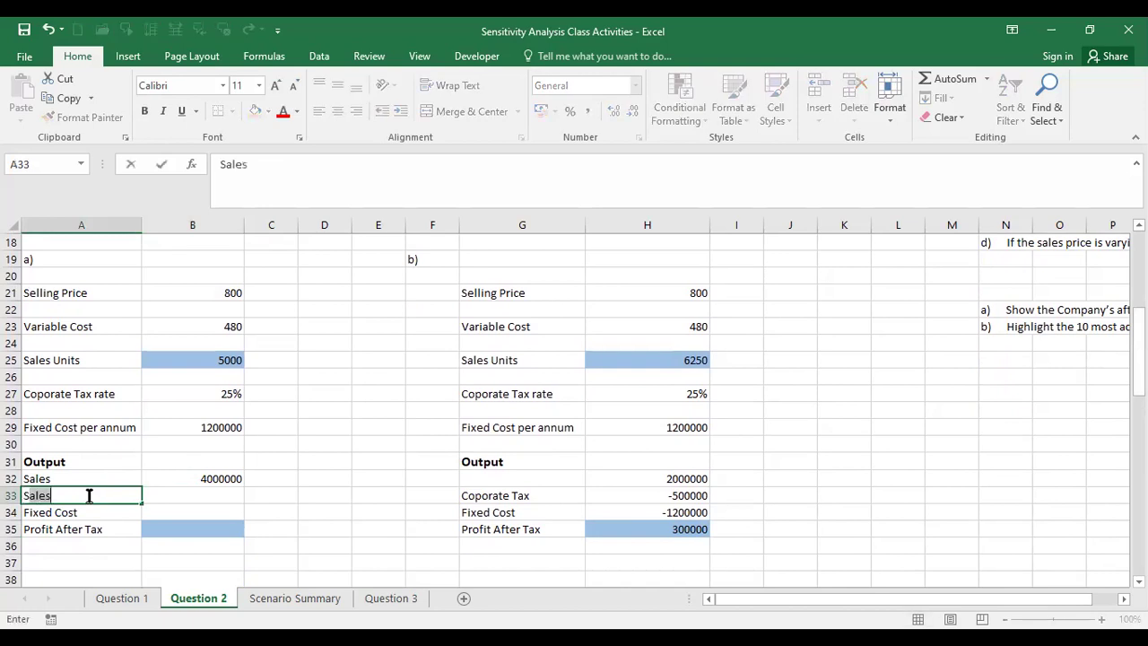
{"action": "type", "text": " Units"}
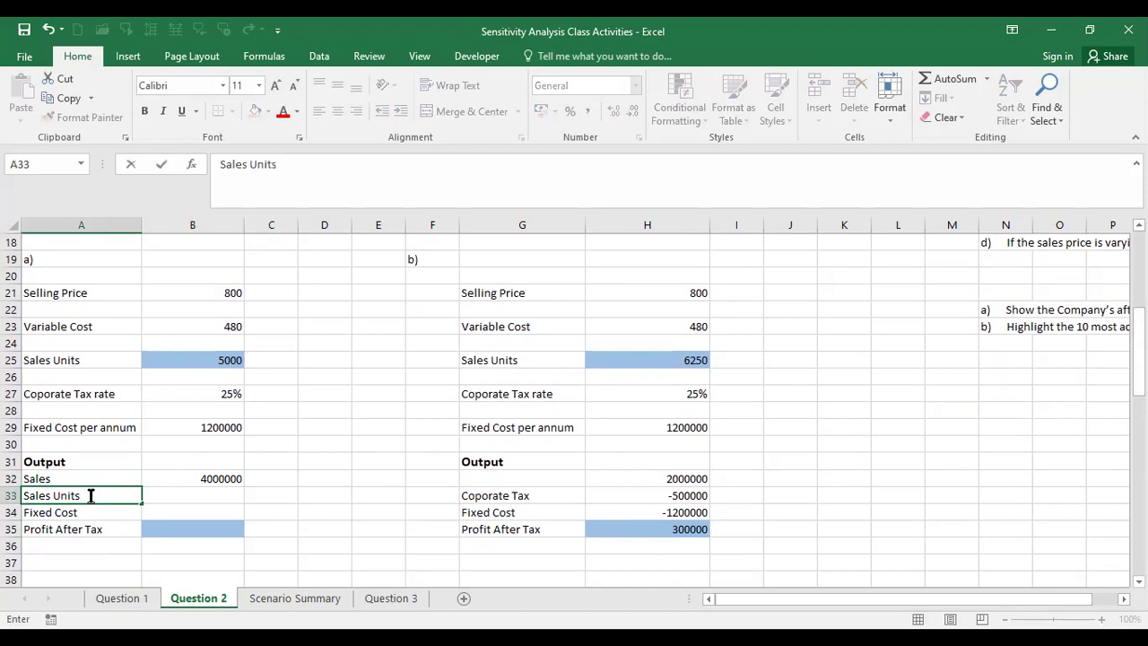
{"action": "key", "text": "BackSpace"}
{"action": "key", "text": "BackSpace"}
{"action": "key", "text": "BackSpace"}
{"action": "key", "text": "BackSpace"}
{"action": "key", "text": "BackSpace"}
{"action": "key", "text": "BackSpace"}
{"action": "key", "text": "BackSpace"}
{"action": "key", "text": "BackSpace"}
{"action": "key", "text": "BackSpace"}
{"action": "key", "text": "BackSpace"}
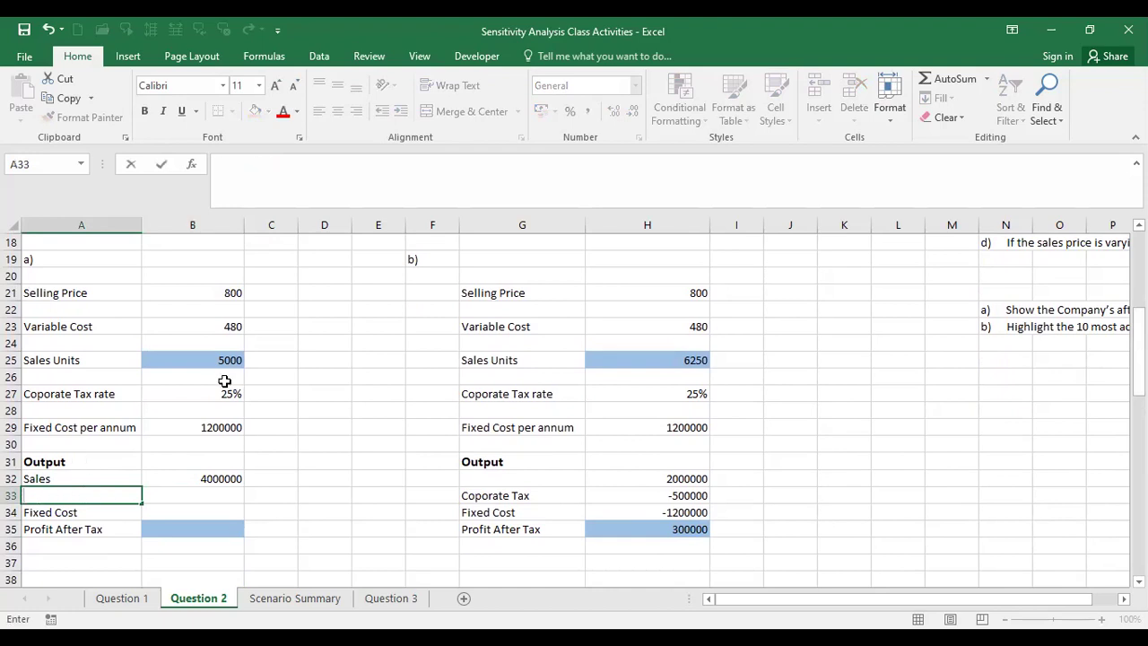
Step: Set the part a) Sales Units in B25 to 1000
{"action": "left_click", "coordinate": [83, 359]}
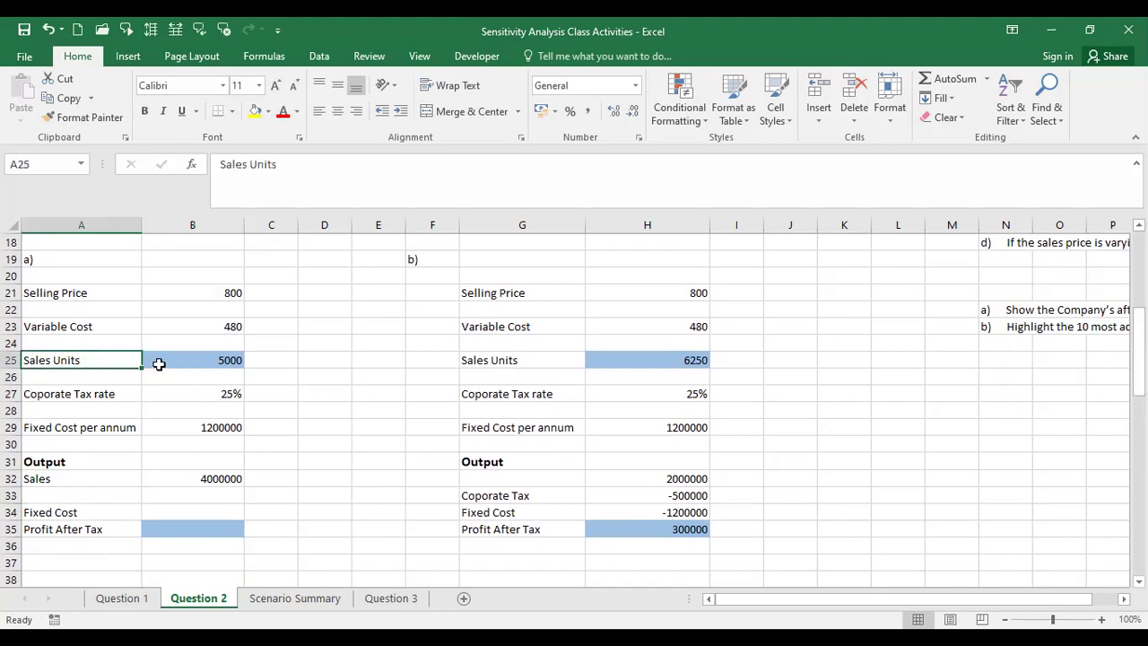
{"action": "left_click", "coordinate": [225, 364]}
{"action": "type", "text": "100"}
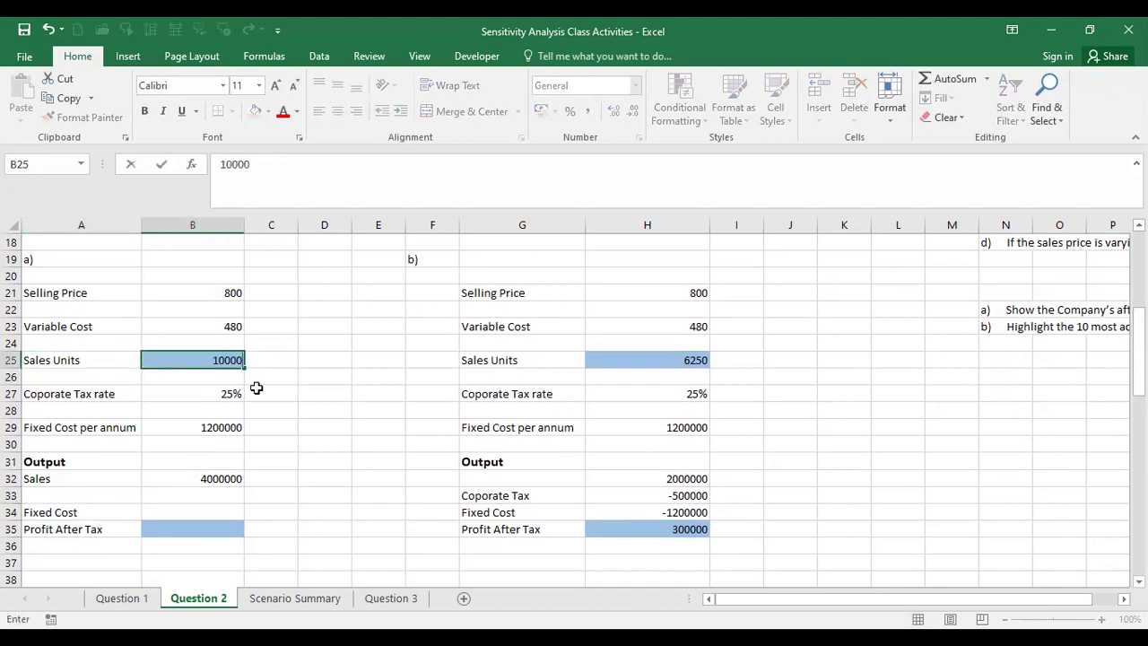
{"action": "key", "text": "Return"}
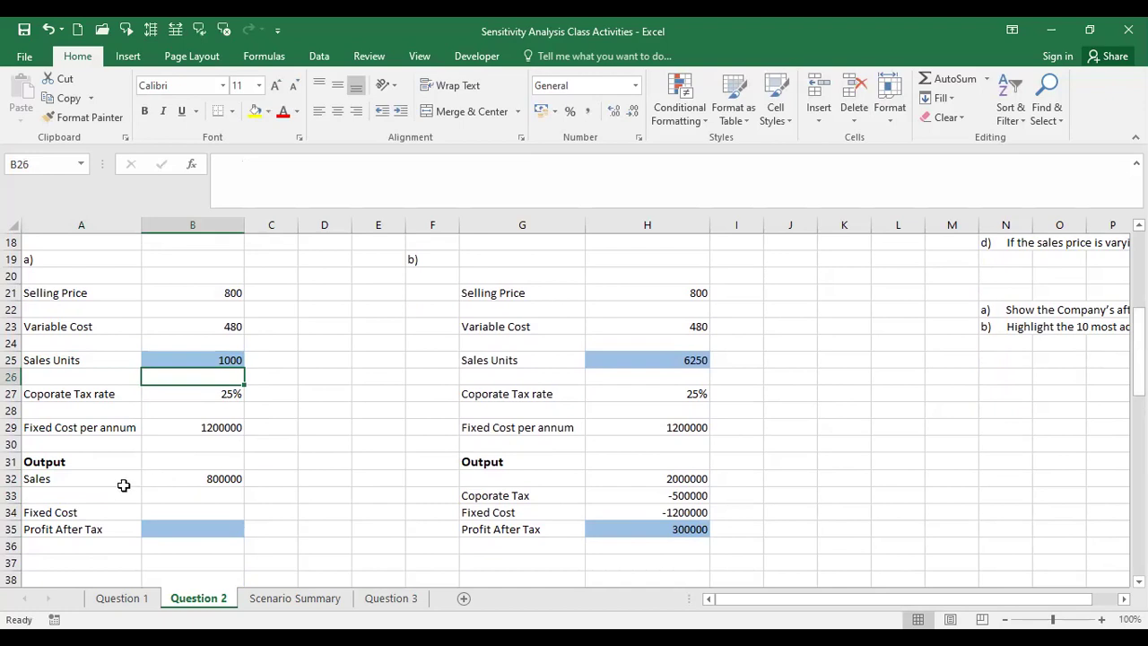
Step: Label A33 "Variable cost" and calculate it in B33 as the negative product of B23 and B25
{"action": "left_click", "coordinate": [78, 499]}
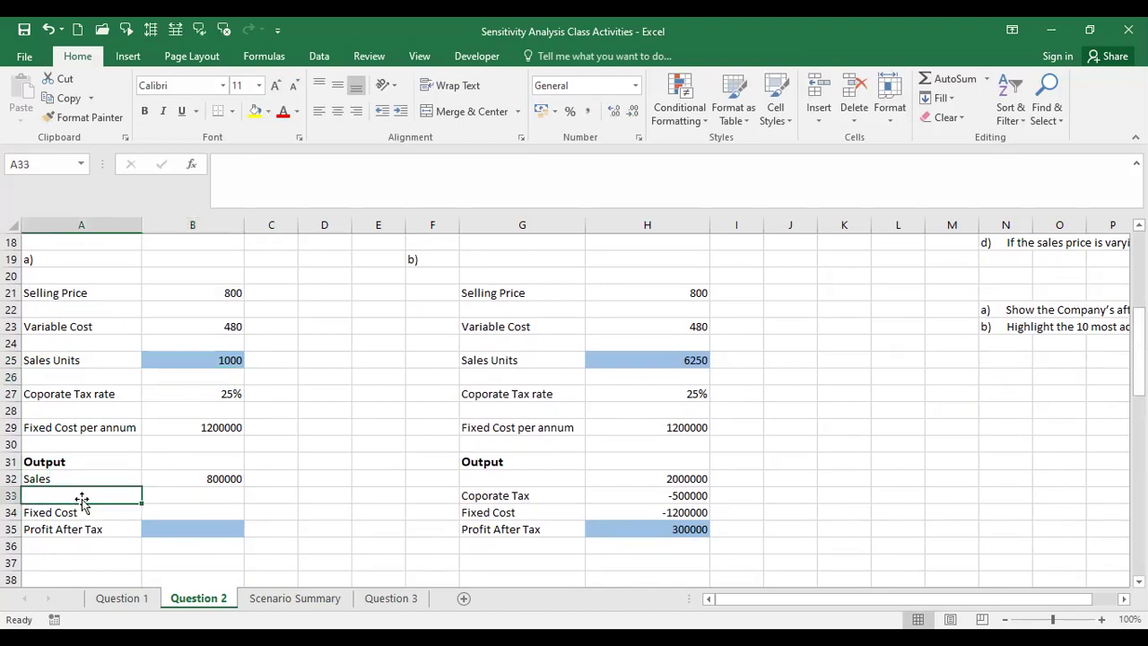
{"action": "type", "text": "Variable cost"}
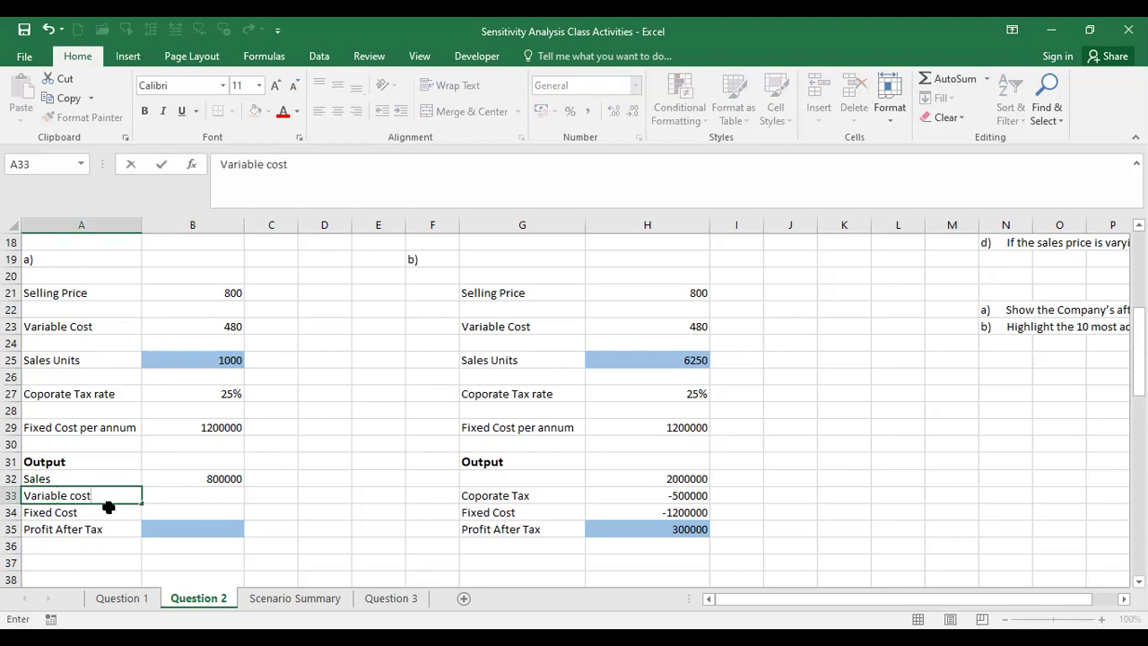
{"action": "left_click", "coordinate": [185, 489]}
{"action": "type", "text": "="}
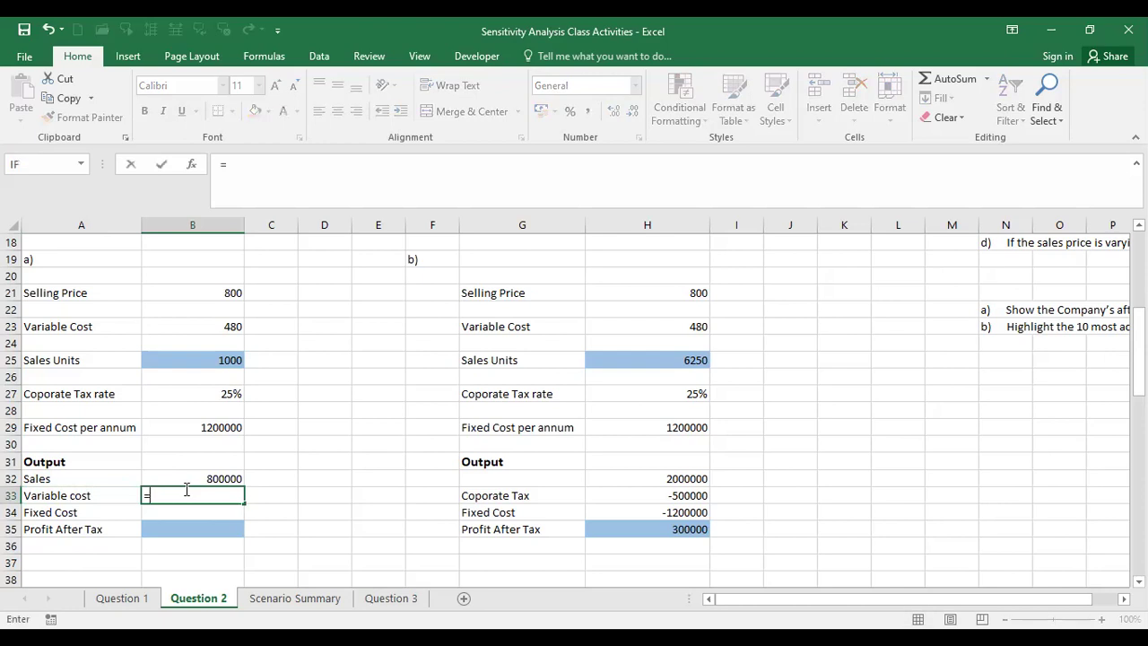
{"action": "left_click", "coordinate": [215, 331]}
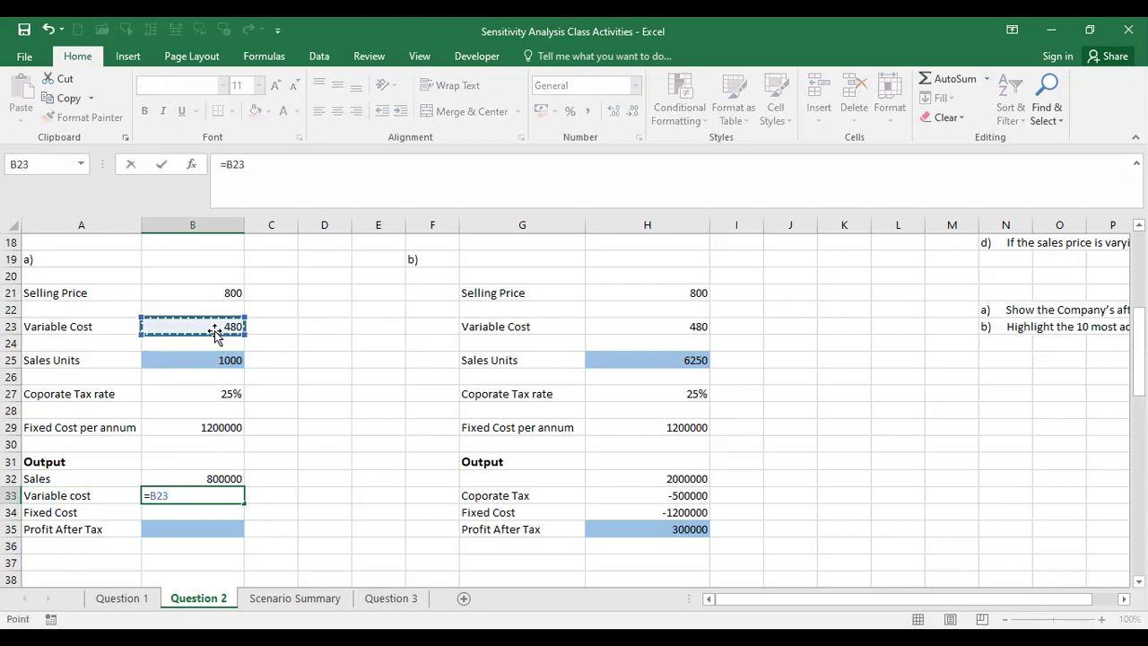
{"action": "type", "text": "*"}
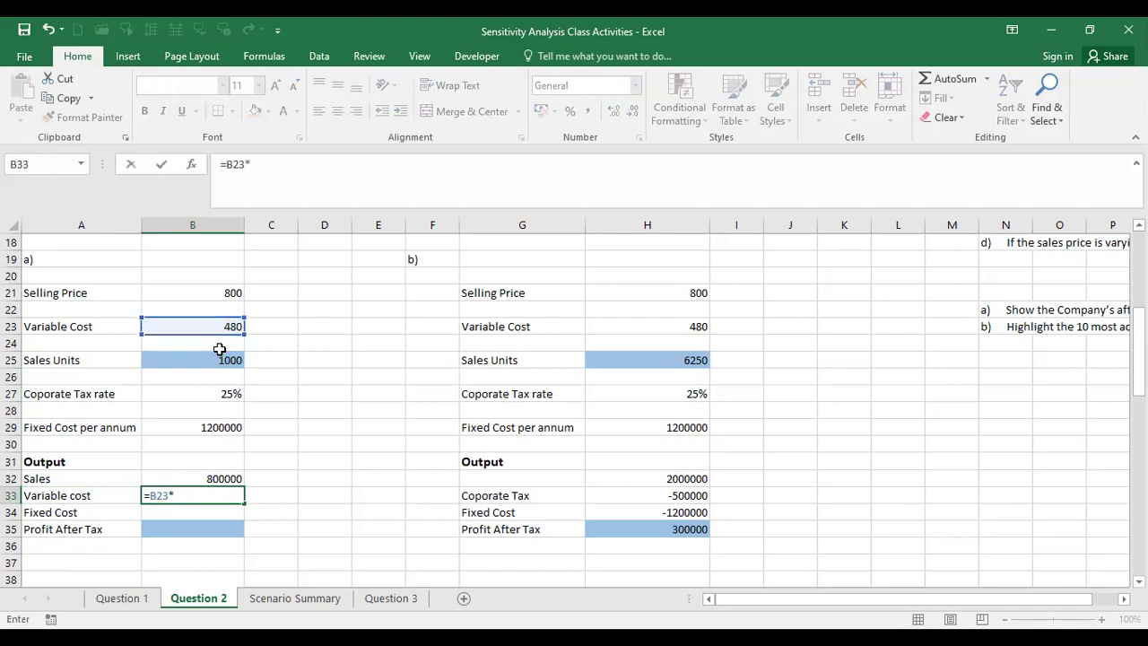
{"action": "left_click", "coordinate": [223, 358]}
{"action": "left_click", "coordinate": [227, 169]}
{"action": "type", "text": "-"}
{"action": "key", "text": "Return"}
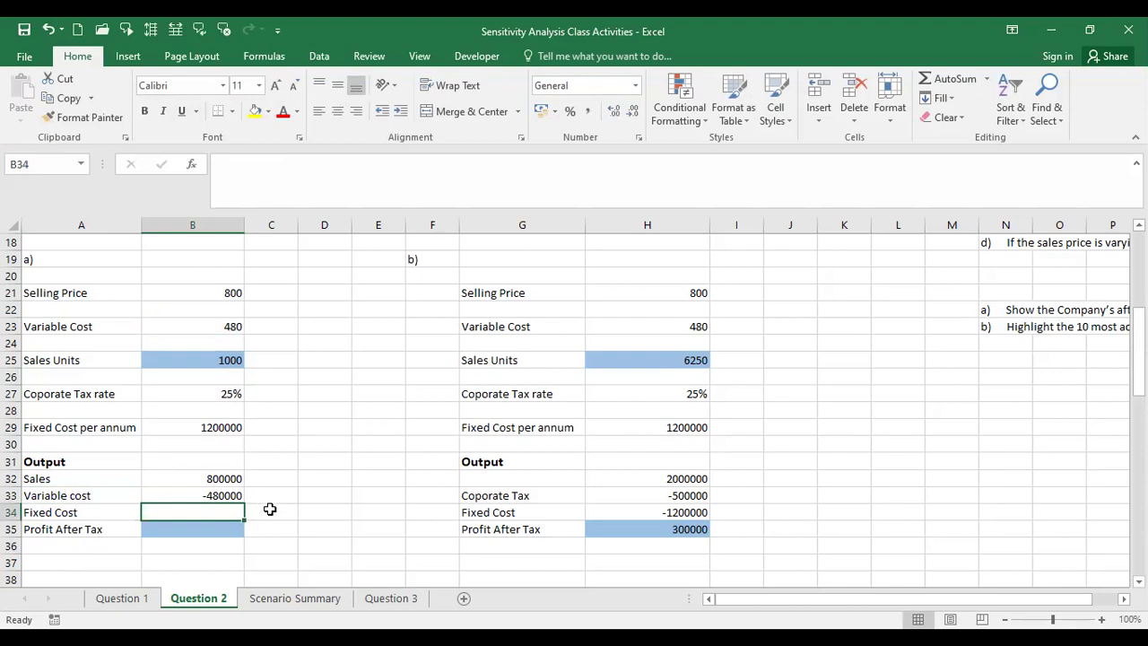
Step: Replace the Fixed Cost label in A34 with "Contribution" and sum B32:B33 in B34
{"action": "left_click", "coordinate": [97, 513]}
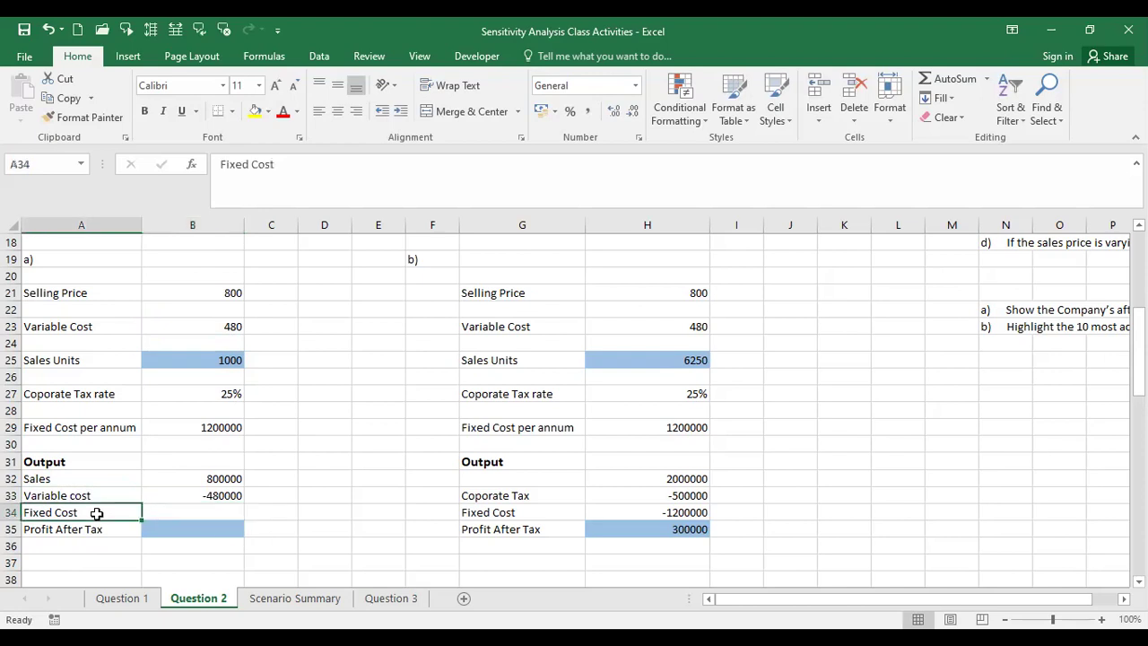
{"action": "key", "text": "Delete"}
{"action": "type", "text": "Contr"}
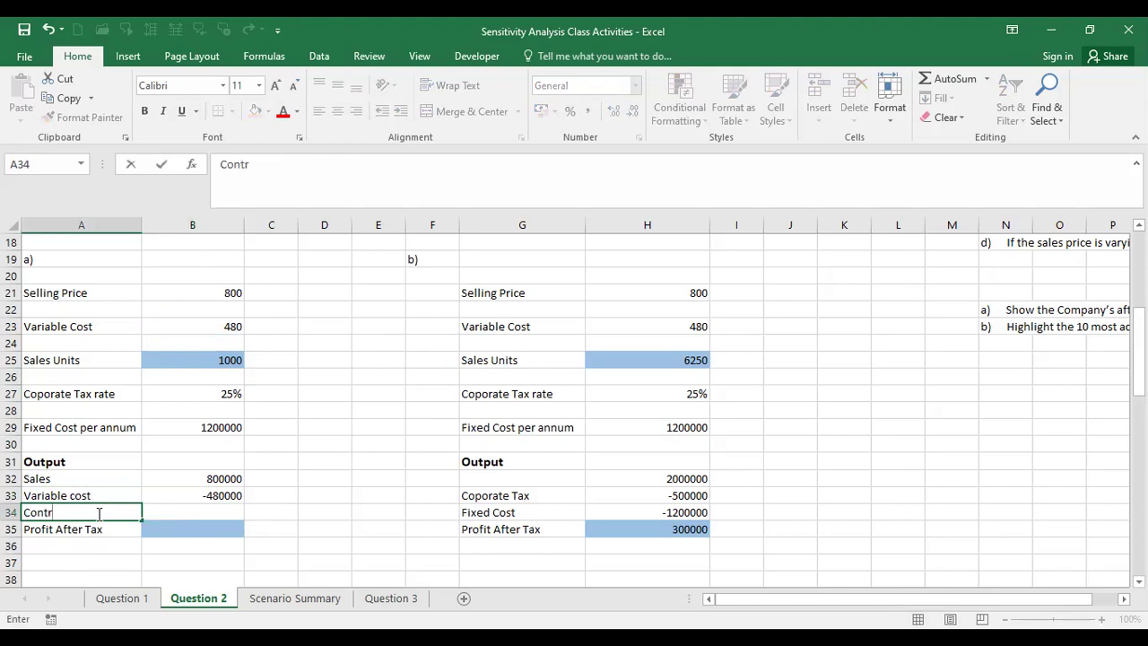
{"action": "type", "text": "ibution"}
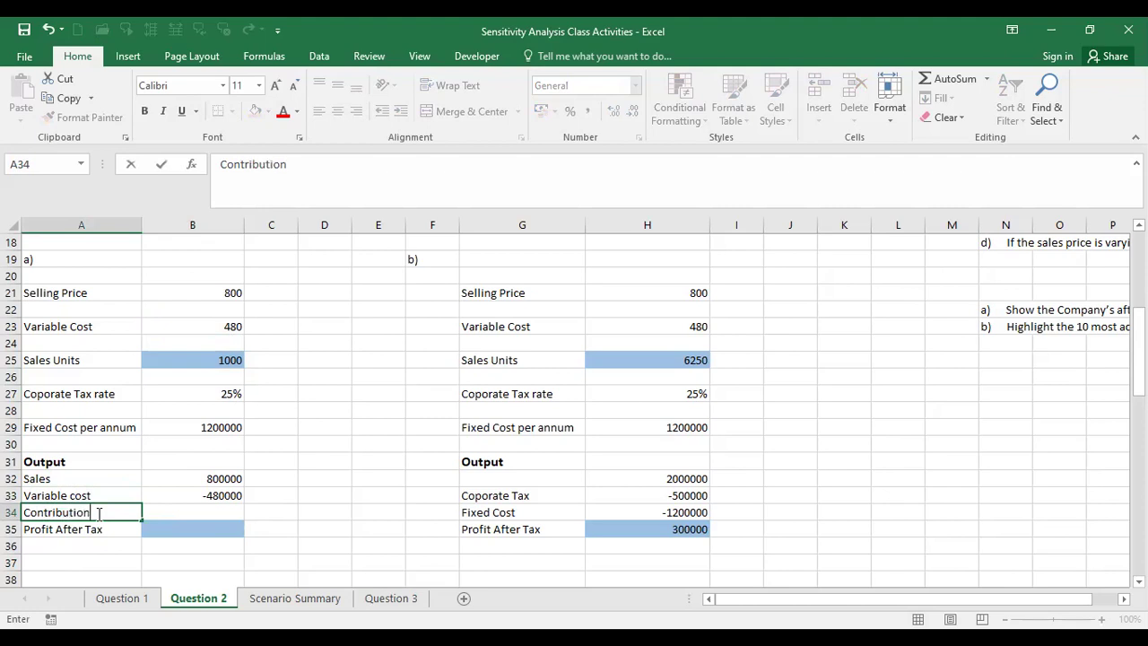
{"action": "left_click", "coordinate": [216, 518]}
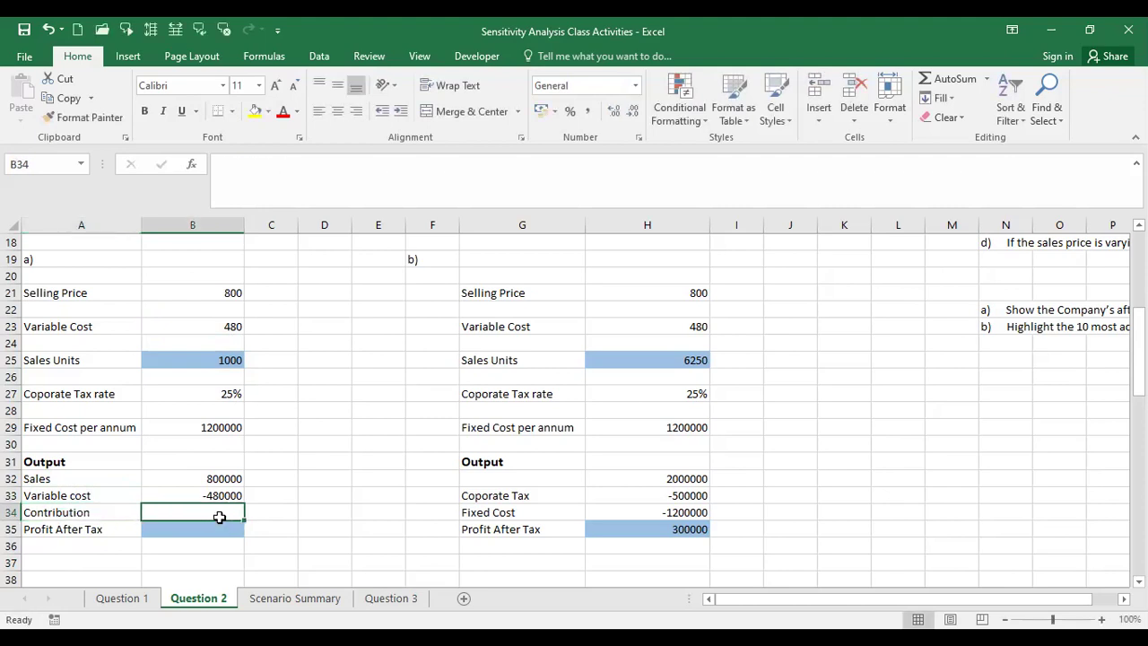
{"action": "type", "text": "="}
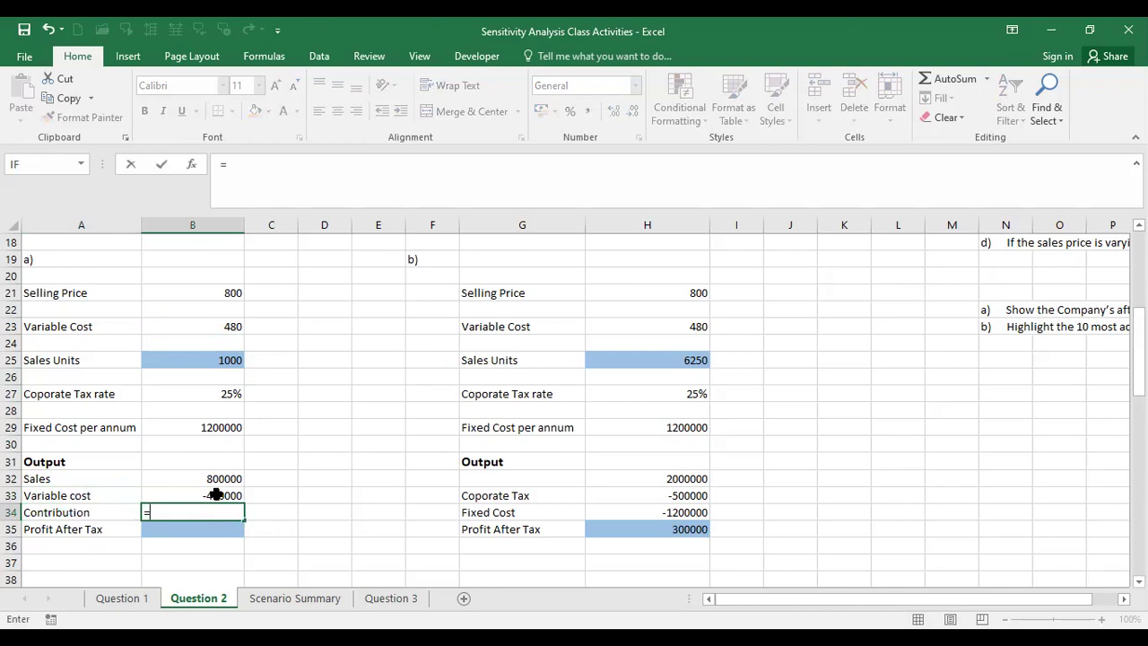
{"action": "type", "text": "sum"}
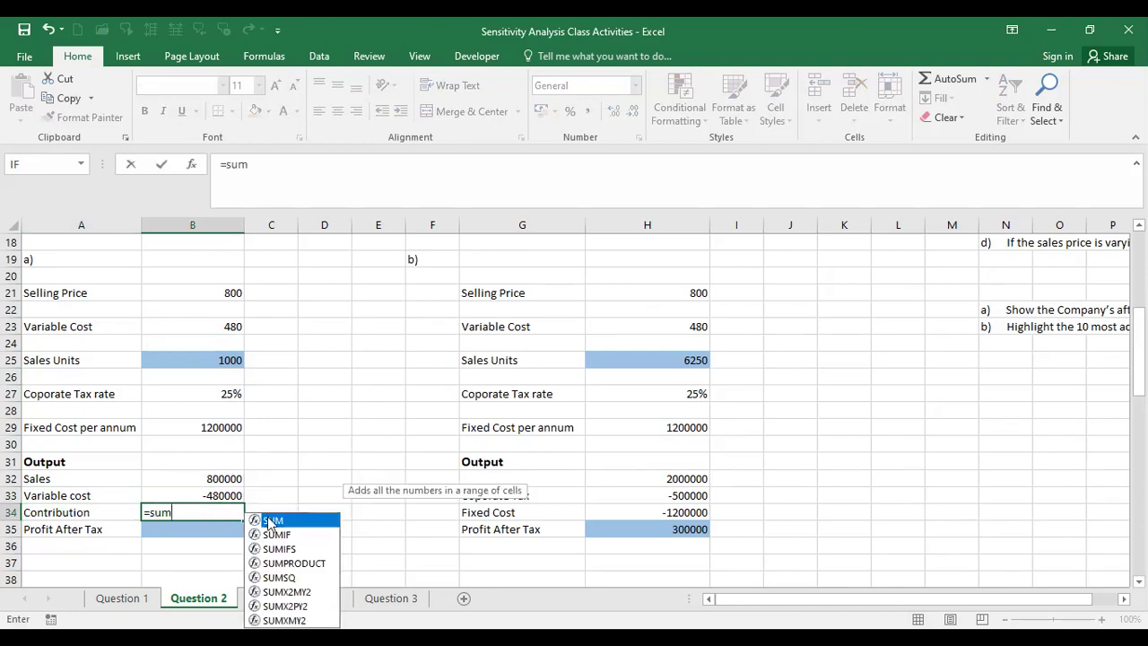
{"action": "key", "text": "Tab"}
{"action": "left_click", "coordinate": [193, 481]}
{"action": "left_click_drag", "start_coordinate": [192, 483], "coordinate": [193, 495]}
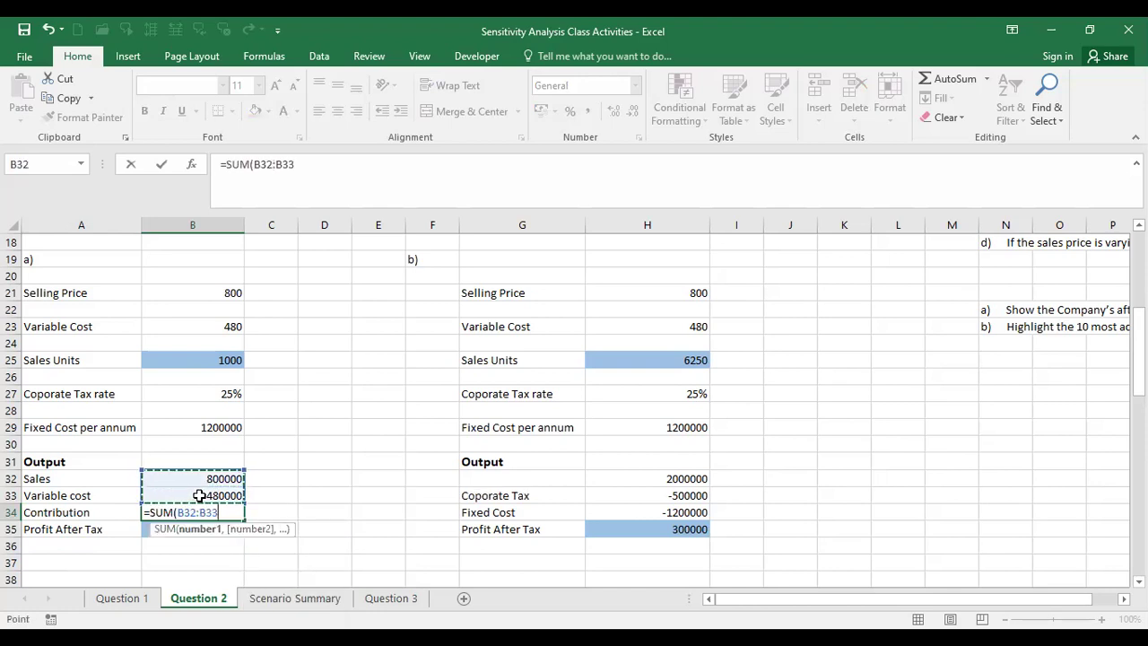
{"action": "key", "text": "Return"}
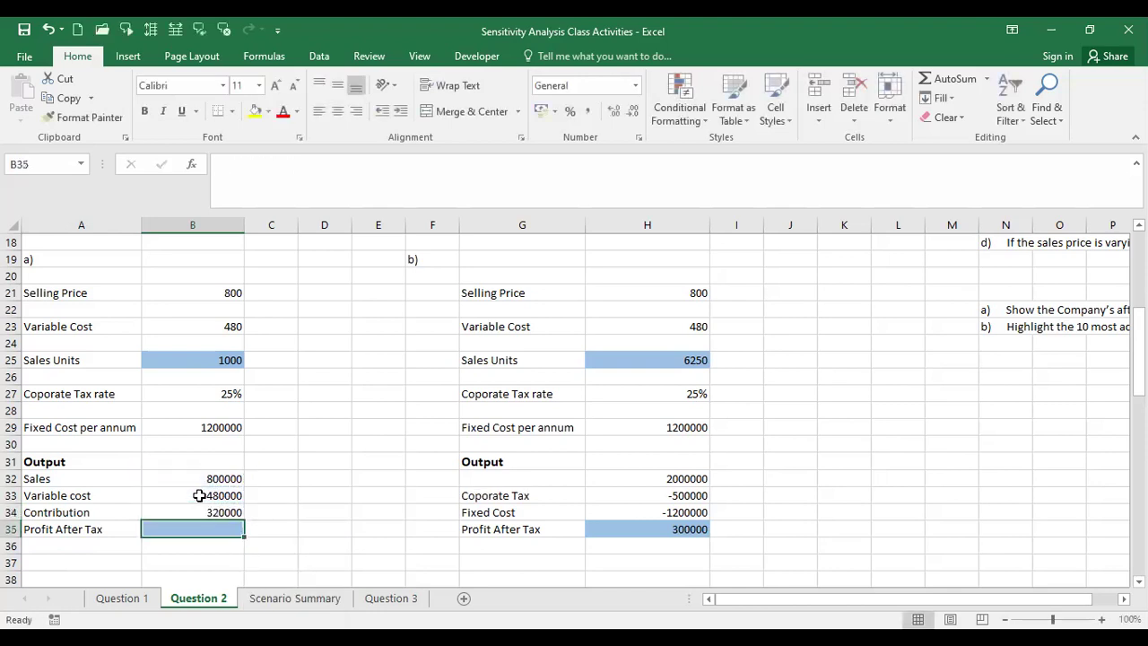
Step: Clear the Profit After Tax label from A35 and change the fill of B35 to white
{"action": "left_click", "coordinate": [97, 531]}
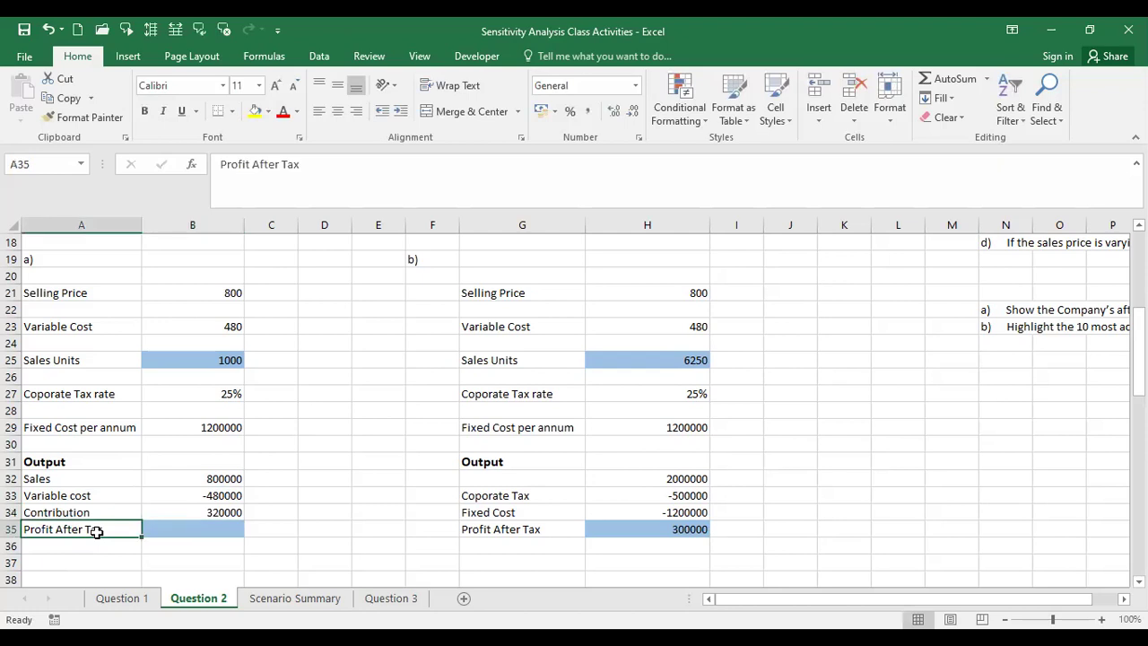
{"action": "key", "text": "Delete"}
{"action": "left_click", "coordinate": [220, 529]}
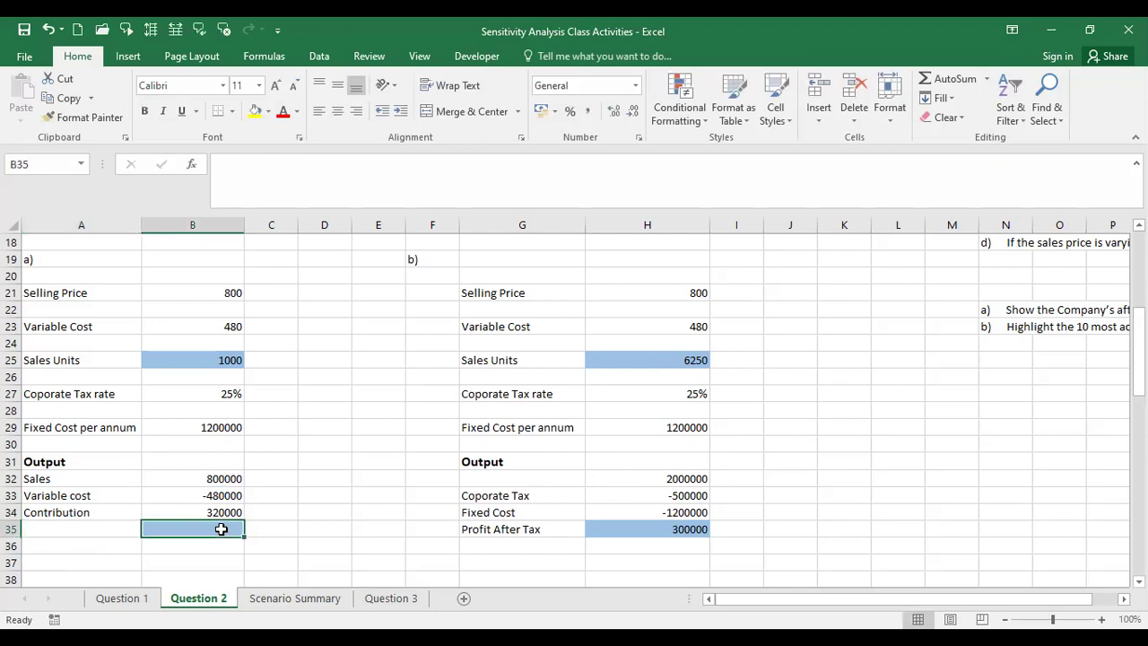
{"action": "left_click", "coordinate": [268, 112]}
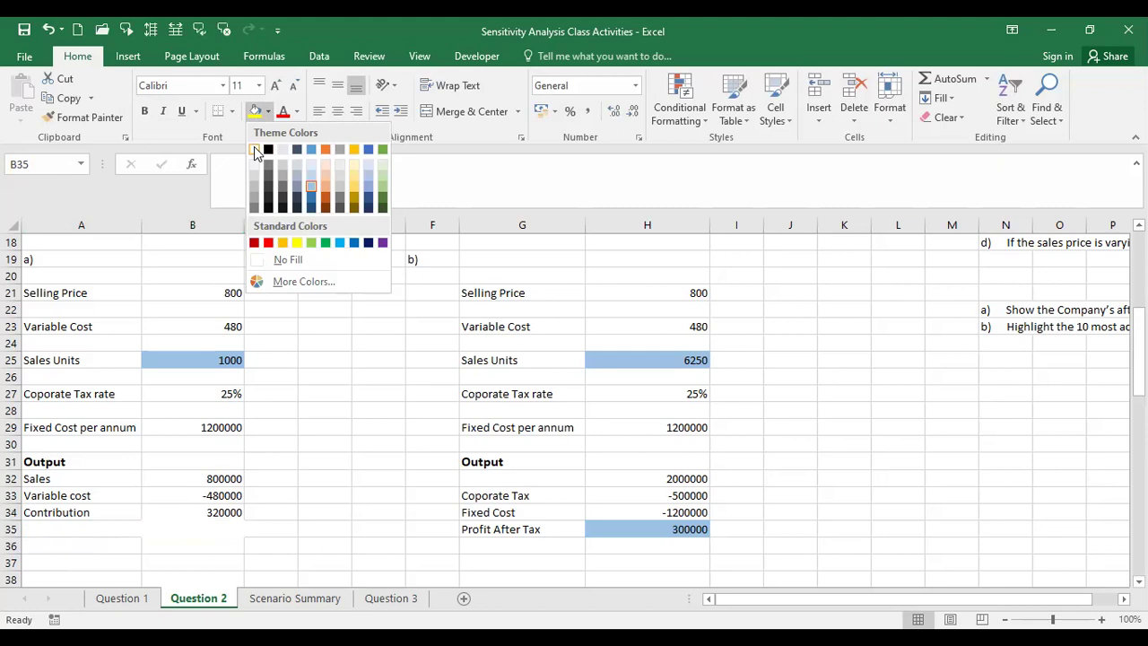
{"action": "left_click", "coordinate": [415, 529]}
{"action": "left_click", "coordinate": [64, 529]}
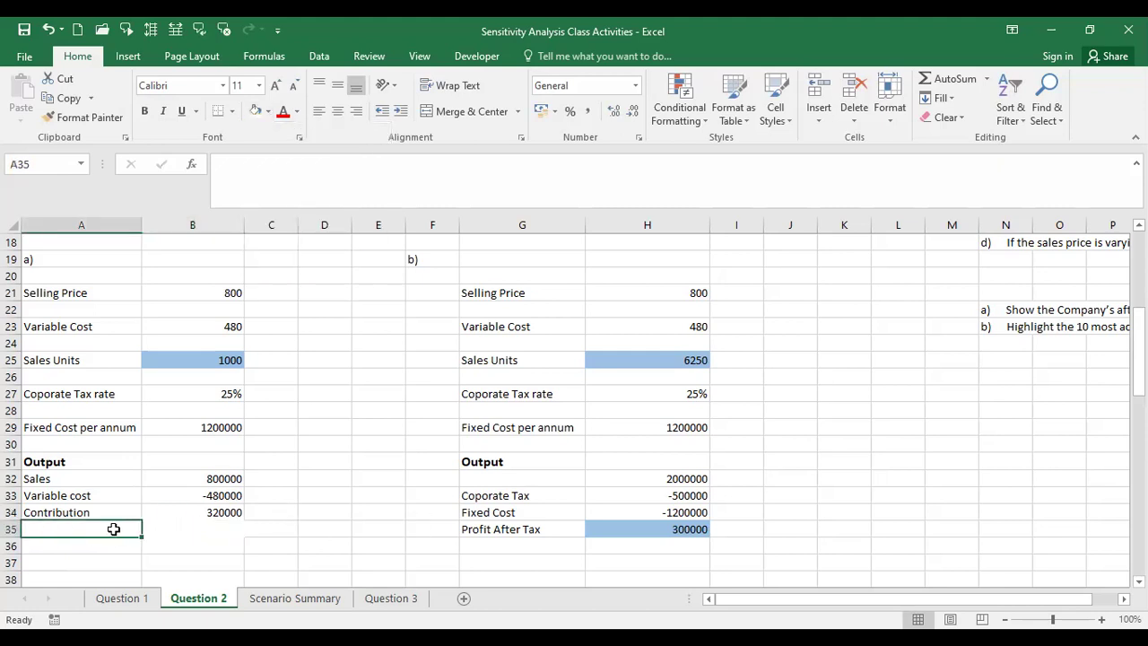
Step: Label A35 "Fixed Cost" and calculate it in B35 as the negative of the annual fixed cost in B29
{"action": "type", "text": "Fixed Cost"}
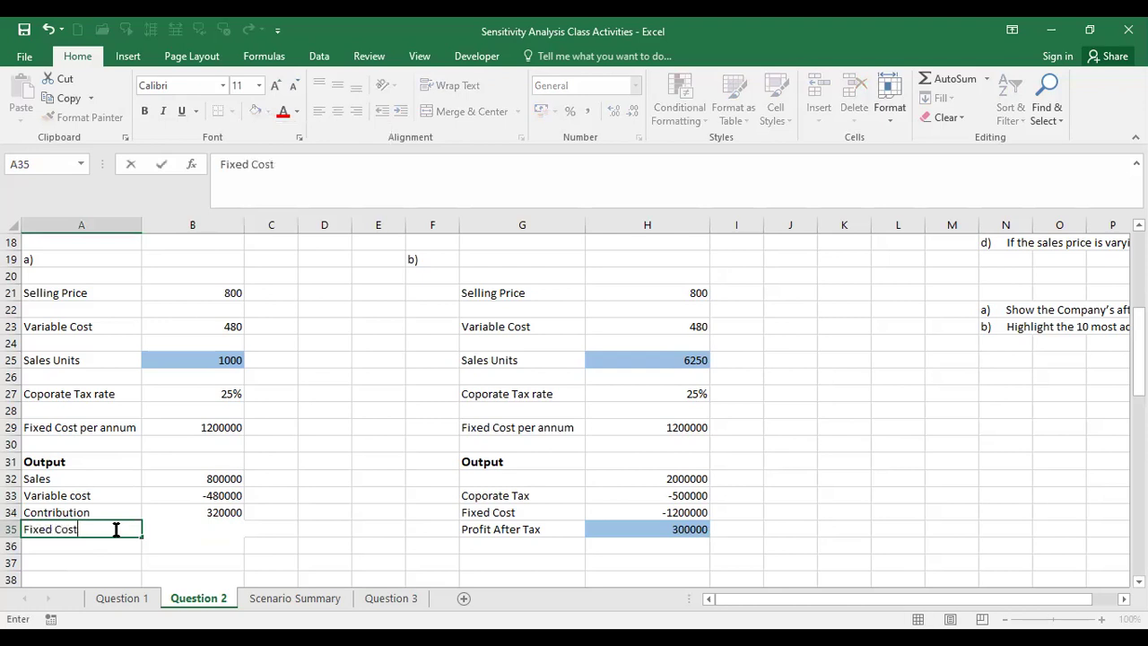
{"action": "left_click", "coordinate": [230, 533]}
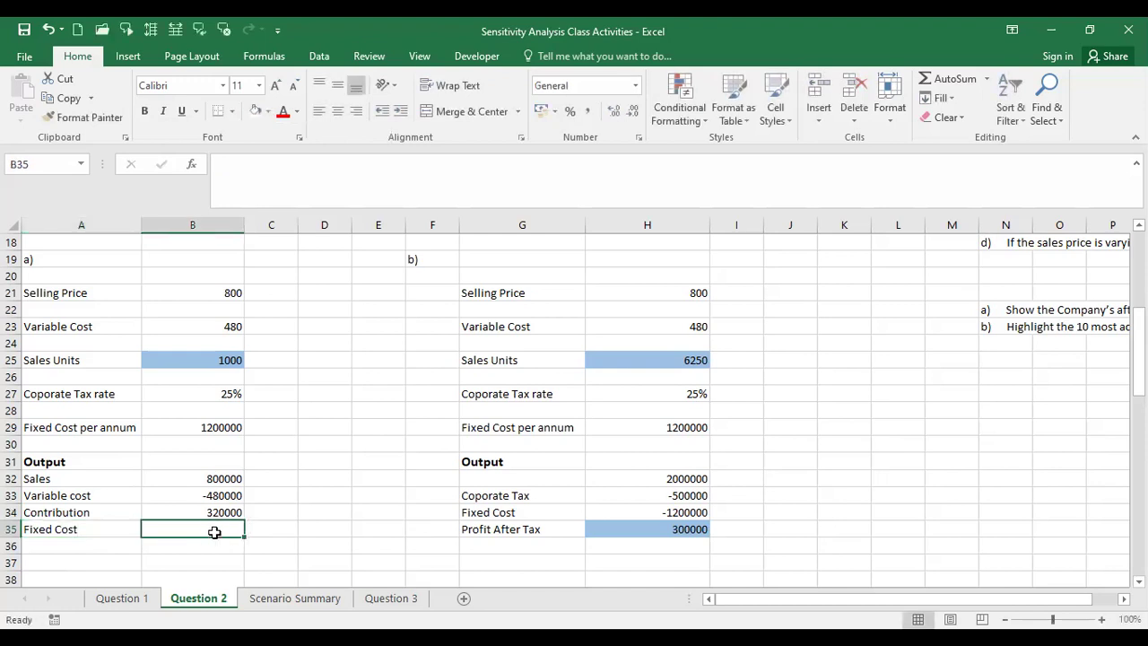
{"action": "left_click", "coordinate": [266, 112]}
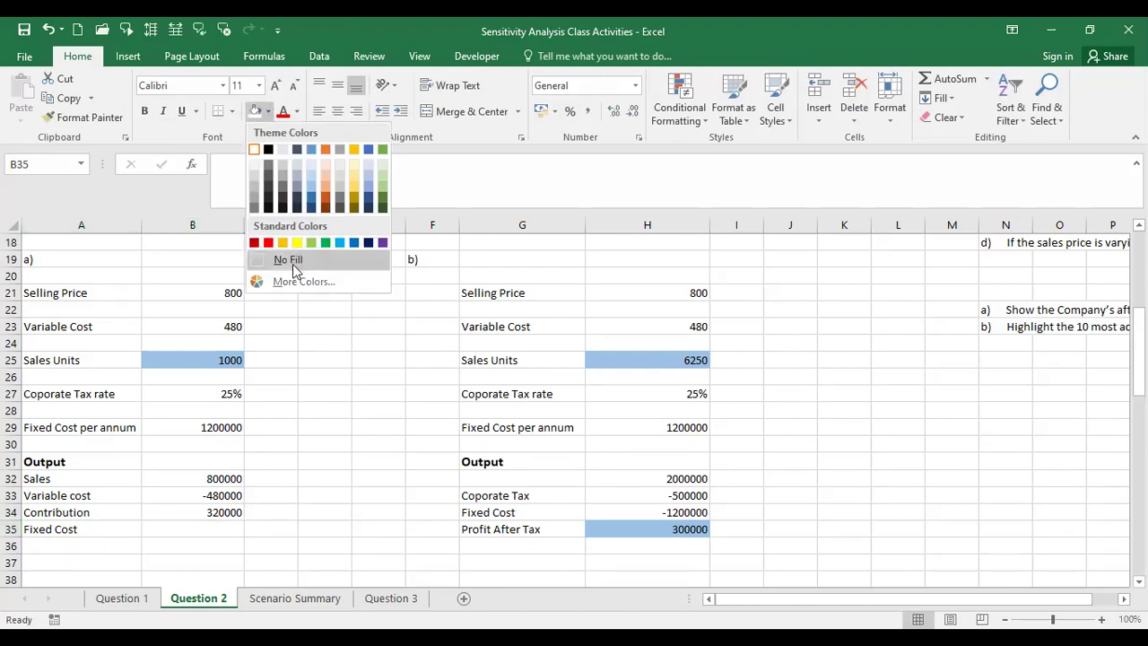
{"action": "left_click", "coordinate": [290, 564]}
{"action": "left_click", "coordinate": [290, 563]}
{"action": "left_click", "coordinate": [218, 527]}
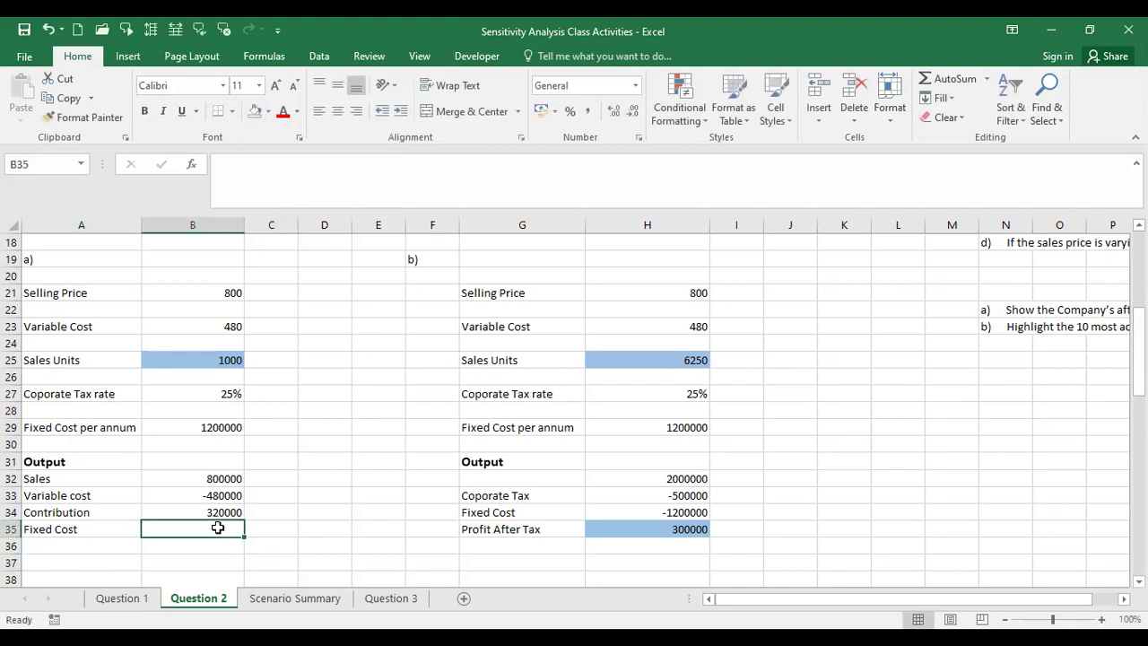
{"action": "type", "text": "=-"}
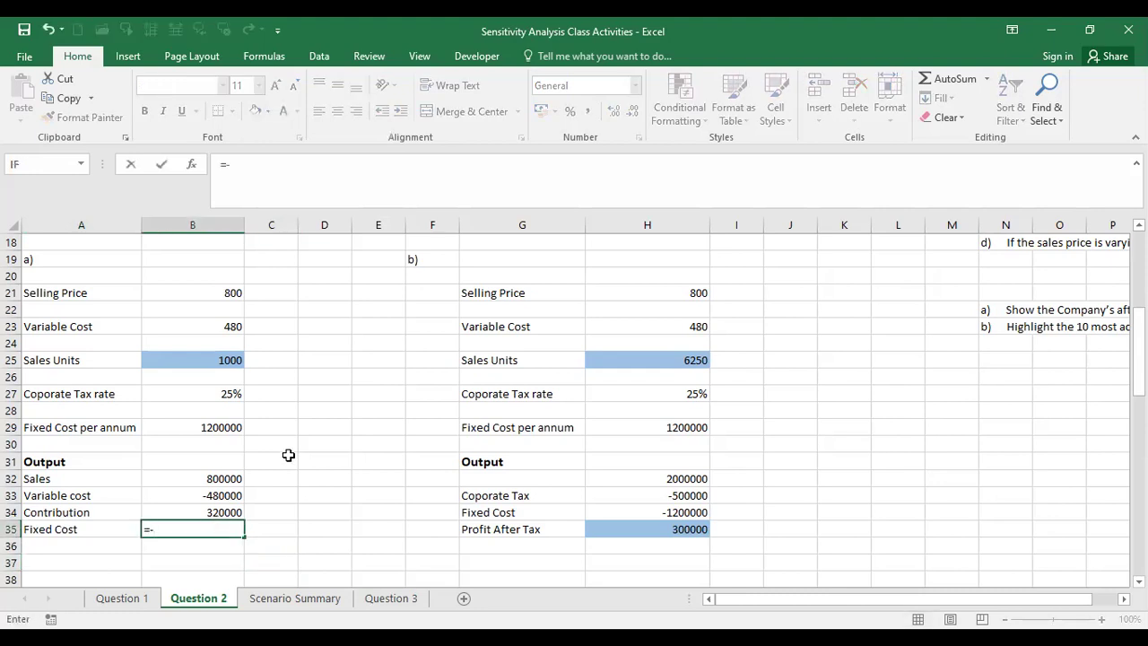
{"action": "left_click", "coordinate": [228, 428]}
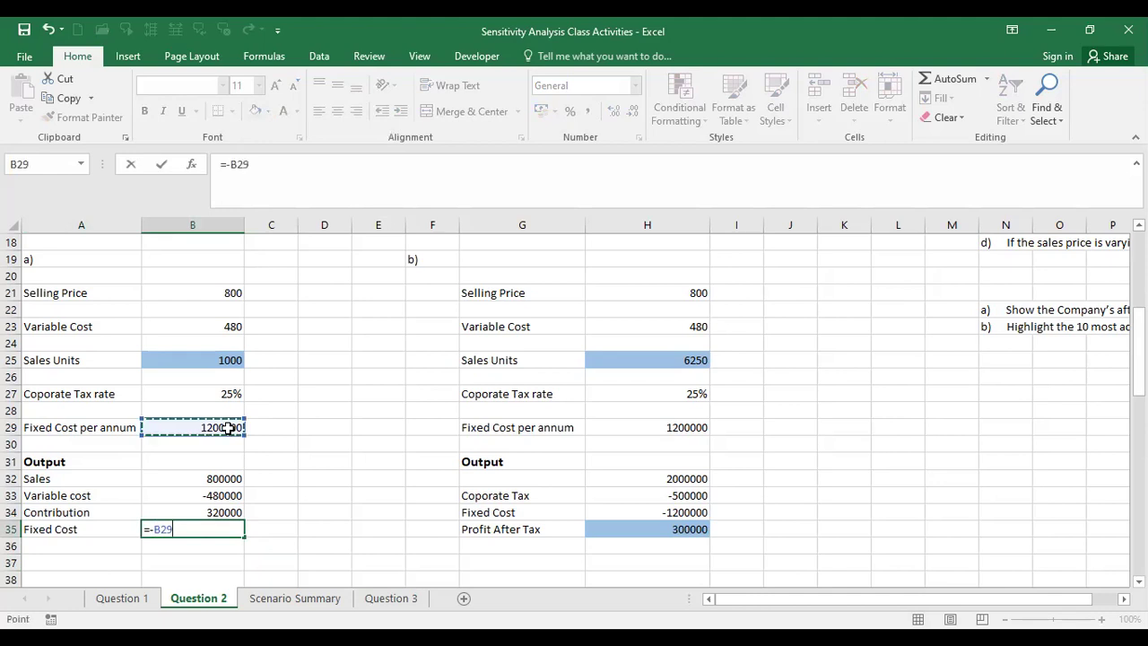
{"action": "key", "text": "Return"}
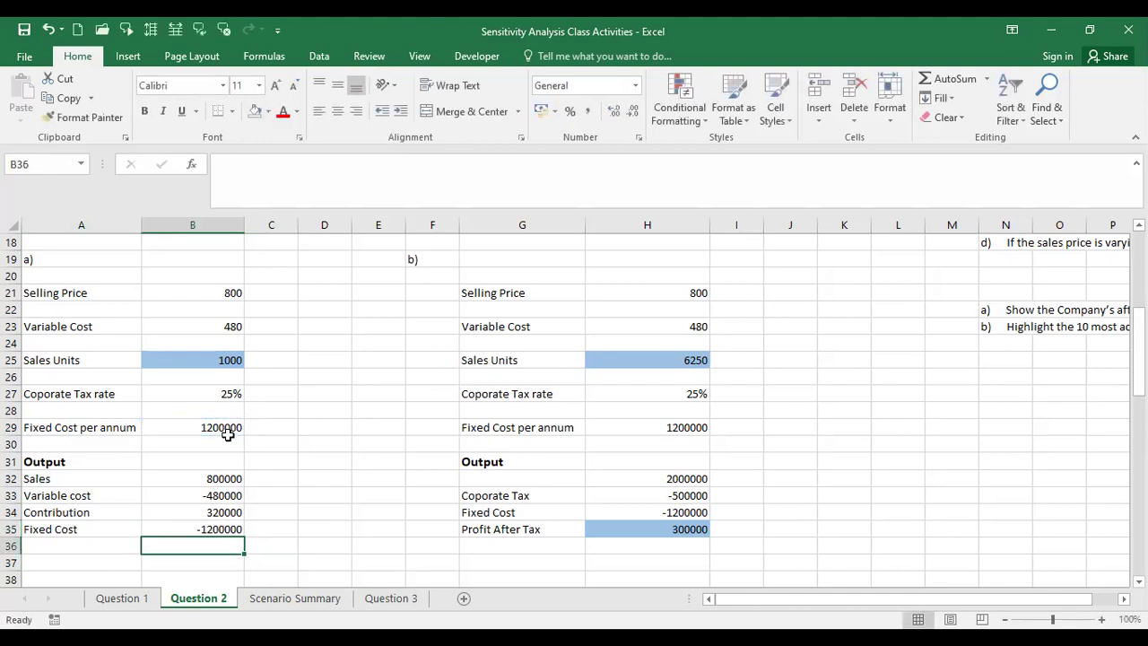
Step: Label A36 "Profit" and calculate it in B36 by adding the contribution in B34 and the fixed cost in B35
{"action": "left_click", "coordinate": [95, 543]}
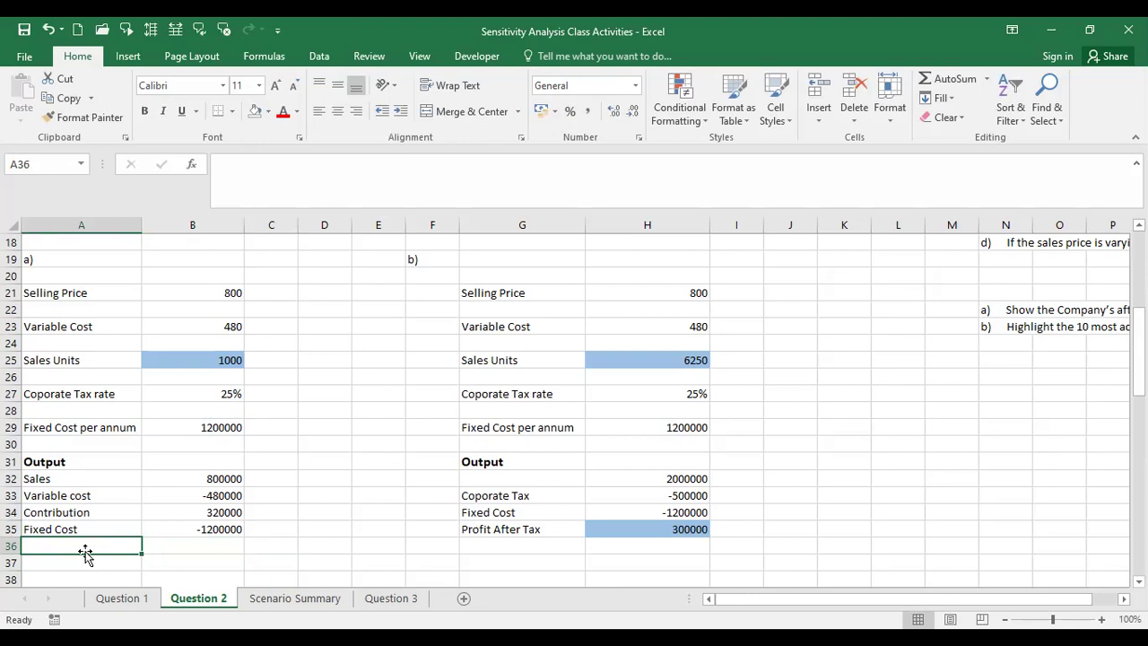
{"action": "type", "text": "Profit"}
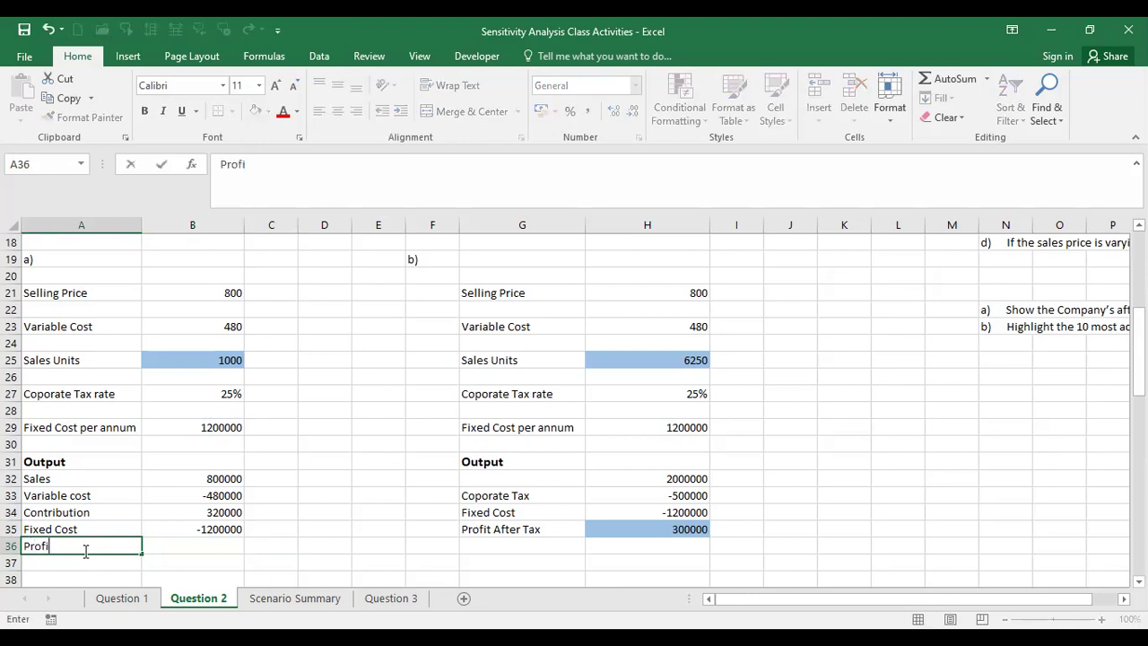
{"action": "left_click", "coordinate": [180, 543]}
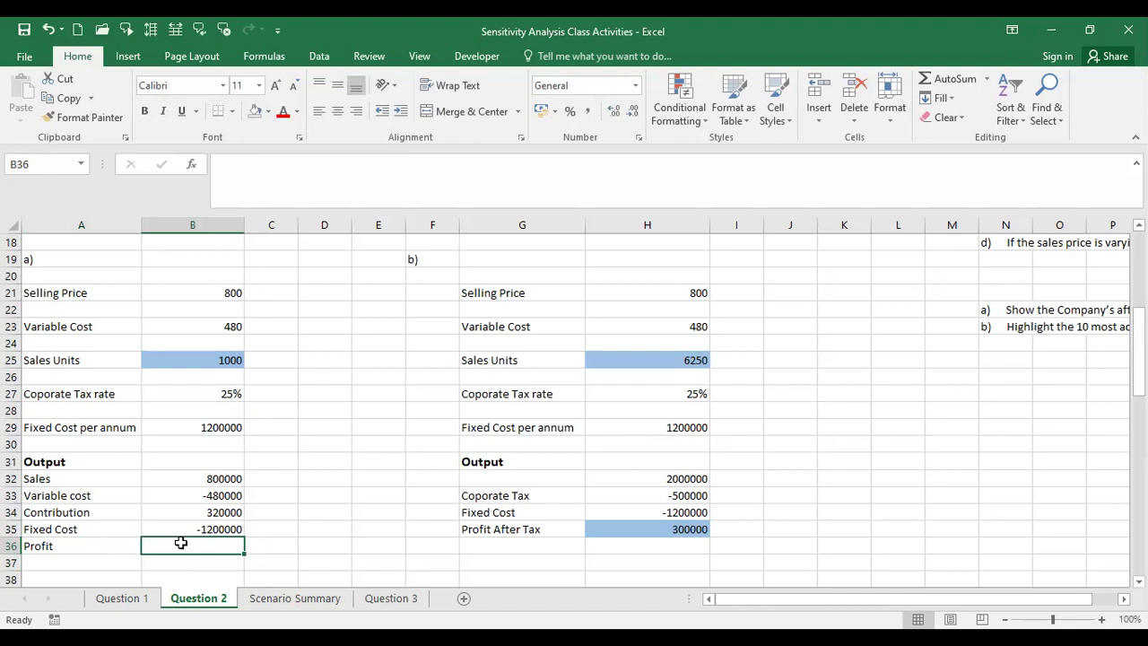
{"action": "type", "text": "="}
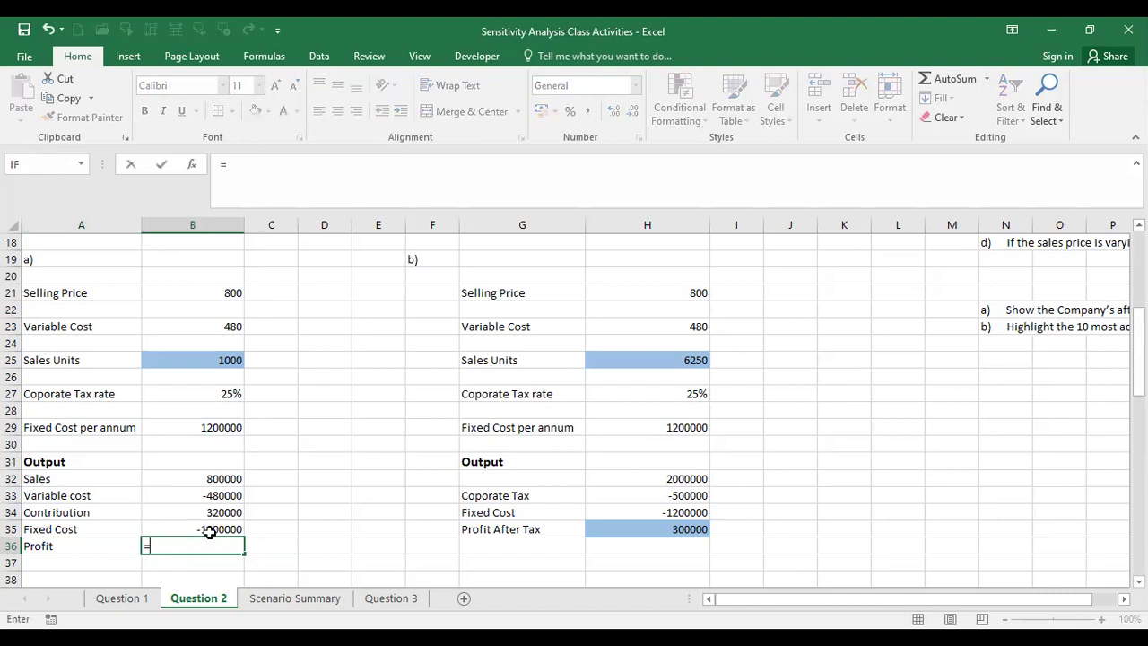
{"action": "left_click", "coordinate": [202, 516]}
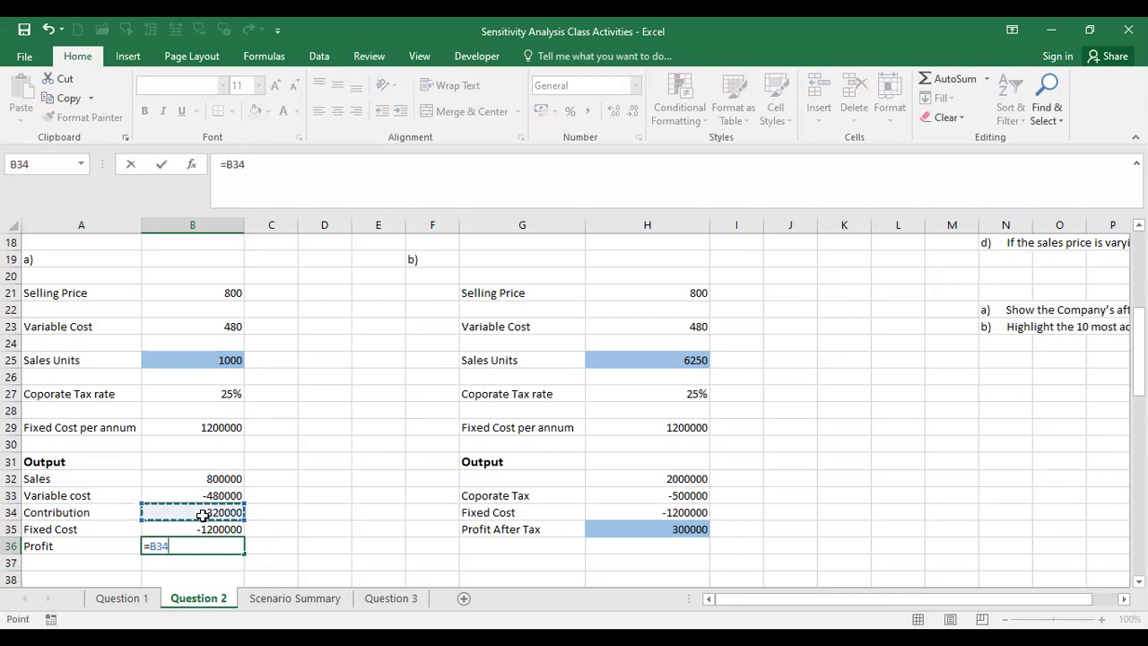
{"action": "type", "text": "+"}
{"action": "left_click", "coordinate": [205, 528]}
{"action": "key", "text": "Return"}
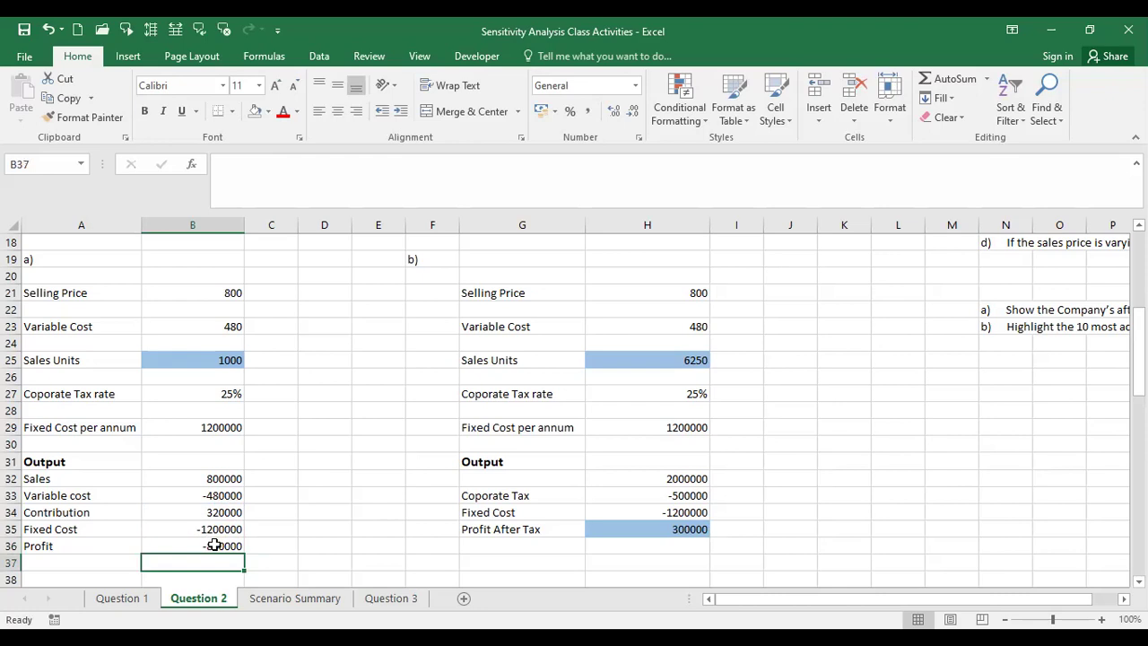
Step: Run Goal Seek to bring the Profit in B36 to 0 by changing the Sales Units in B25, and keep the solution
{"action": "left_click", "coordinate": [213, 541]}
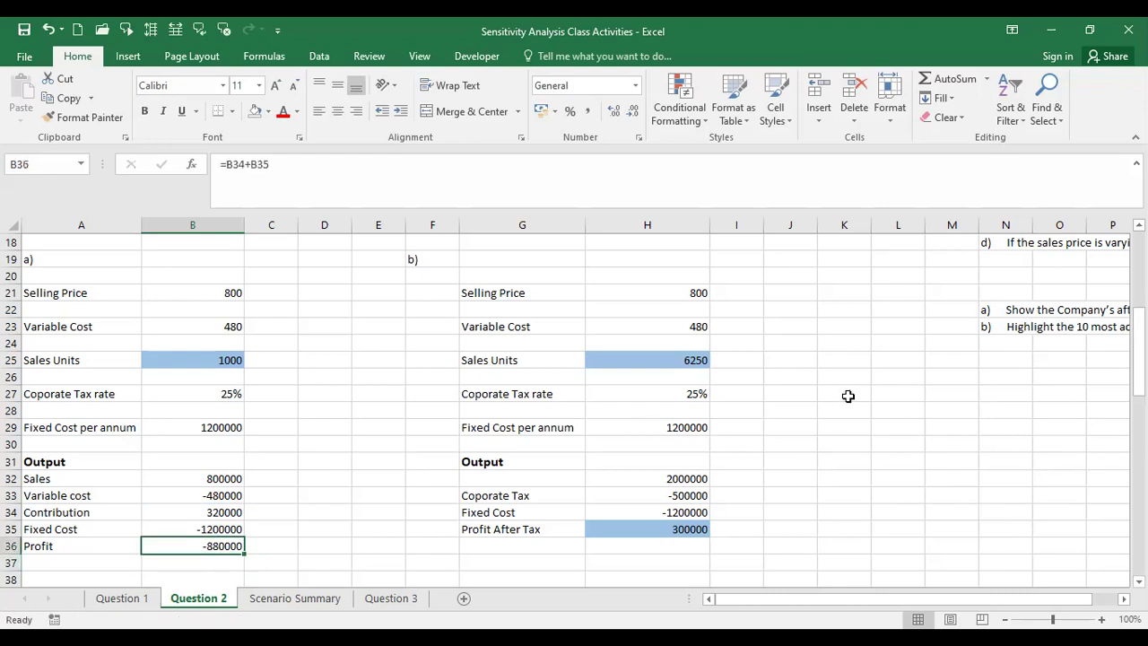
{"action": "left_click_drag", "start_coordinate": [1138, 352], "coordinate": [1137, 360]}
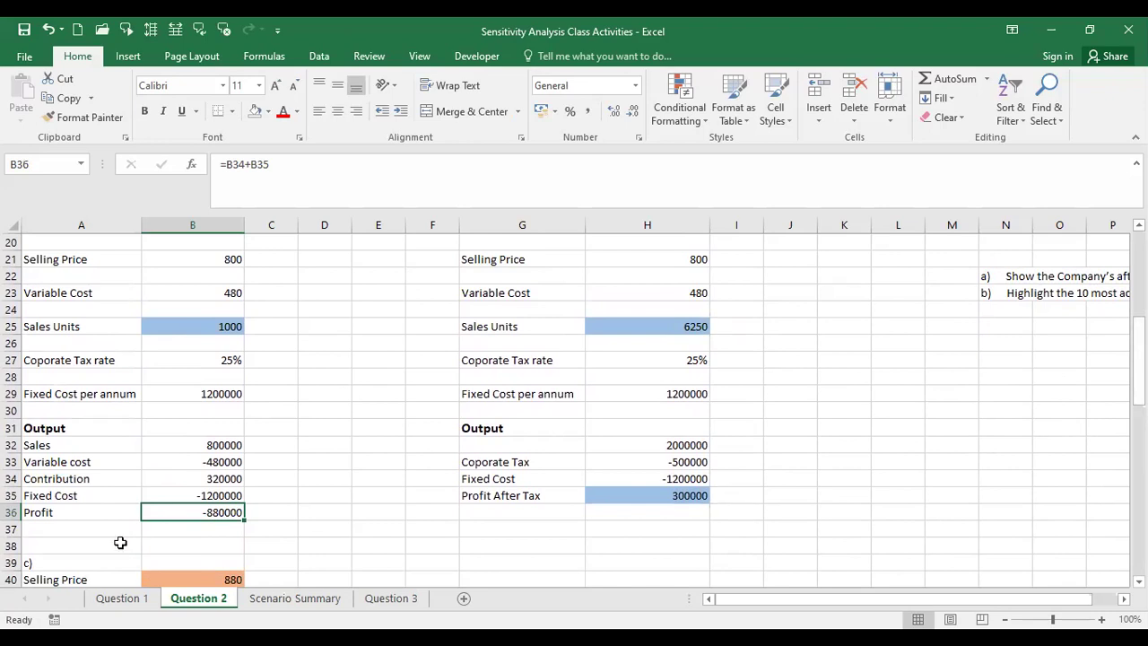
{"action": "double_click", "coordinate": [209, 510]}
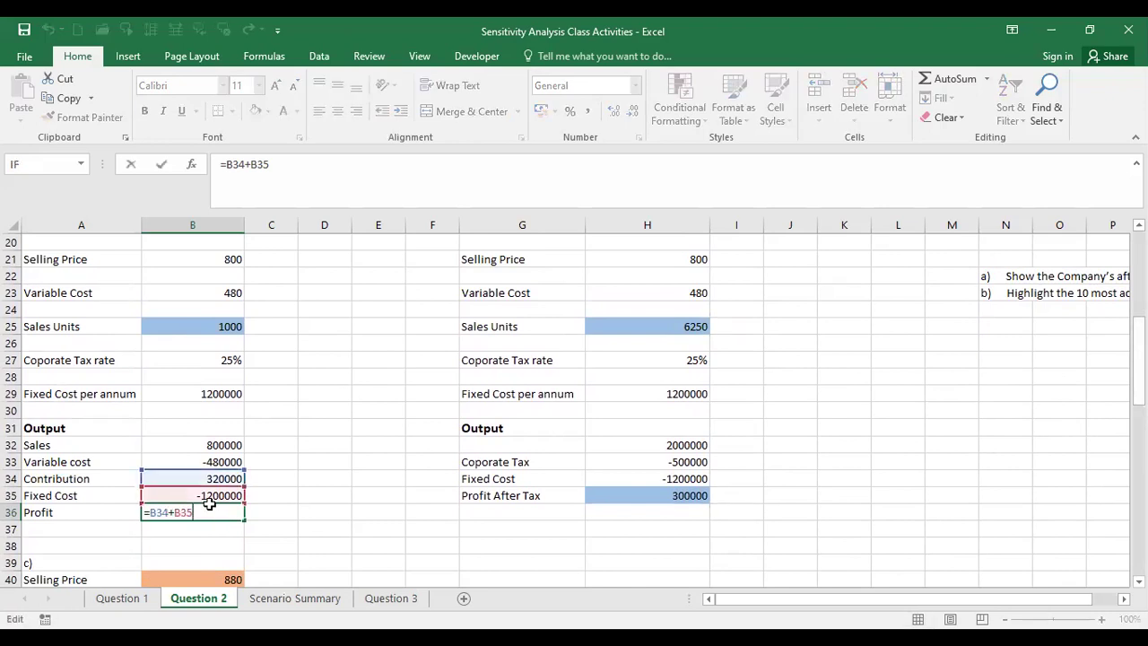
{"action": "left_click", "coordinate": [312, 499]}
{"action": "left_click", "coordinate": [230, 512]}
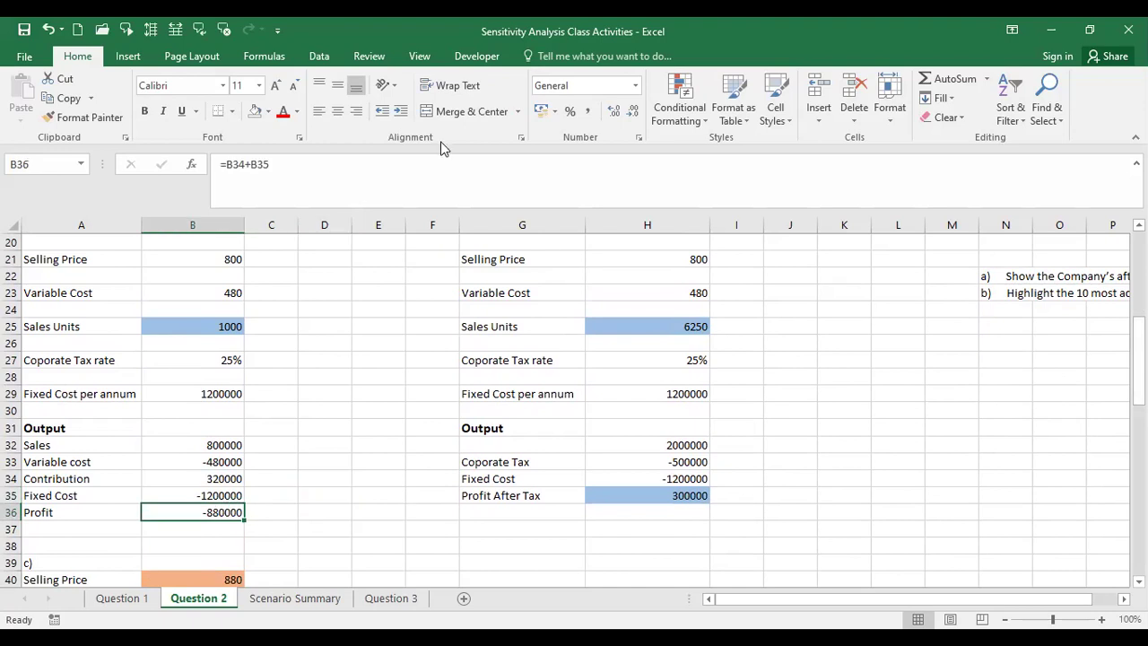
{"action": "left_click", "coordinate": [325, 59]}
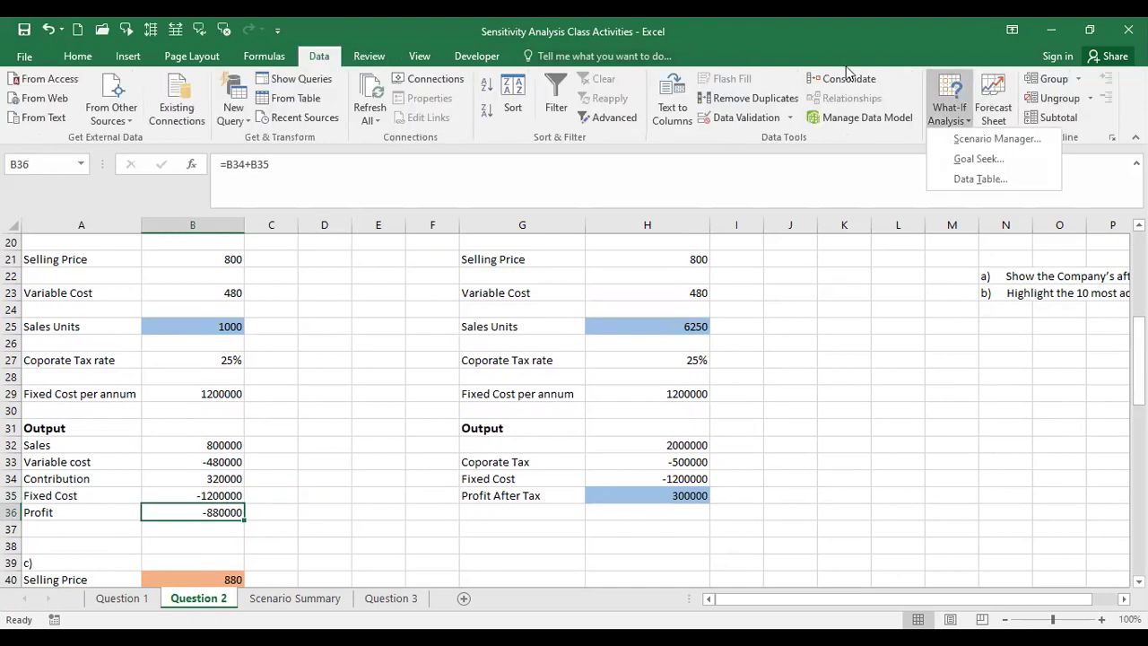
{"action": "left_click", "coordinate": [966, 167]}
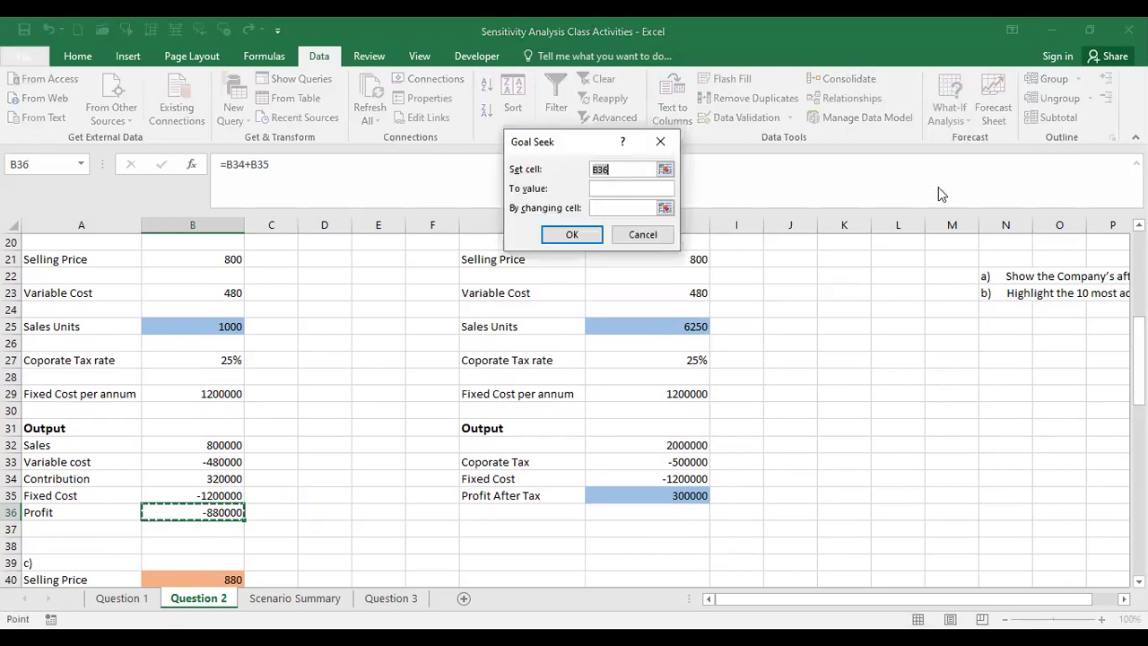
{"action": "left_click", "coordinate": [605, 187]}
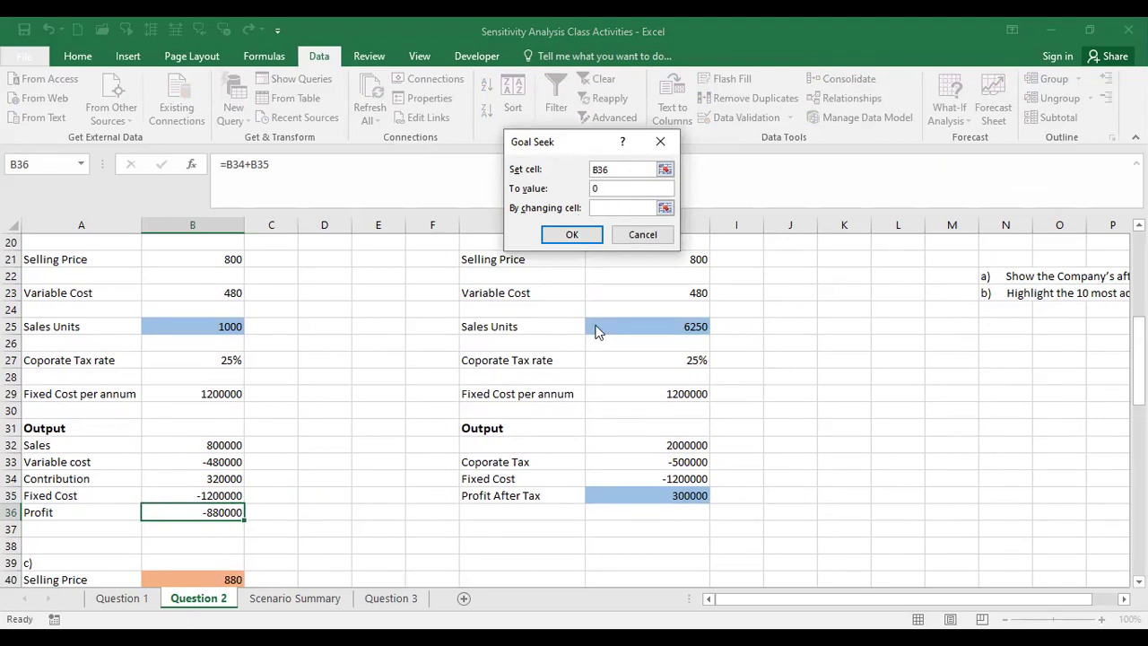
{"action": "left_click", "coordinate": [597, 206]}
{"action": "left_click", "coordinate": [218, 328]}
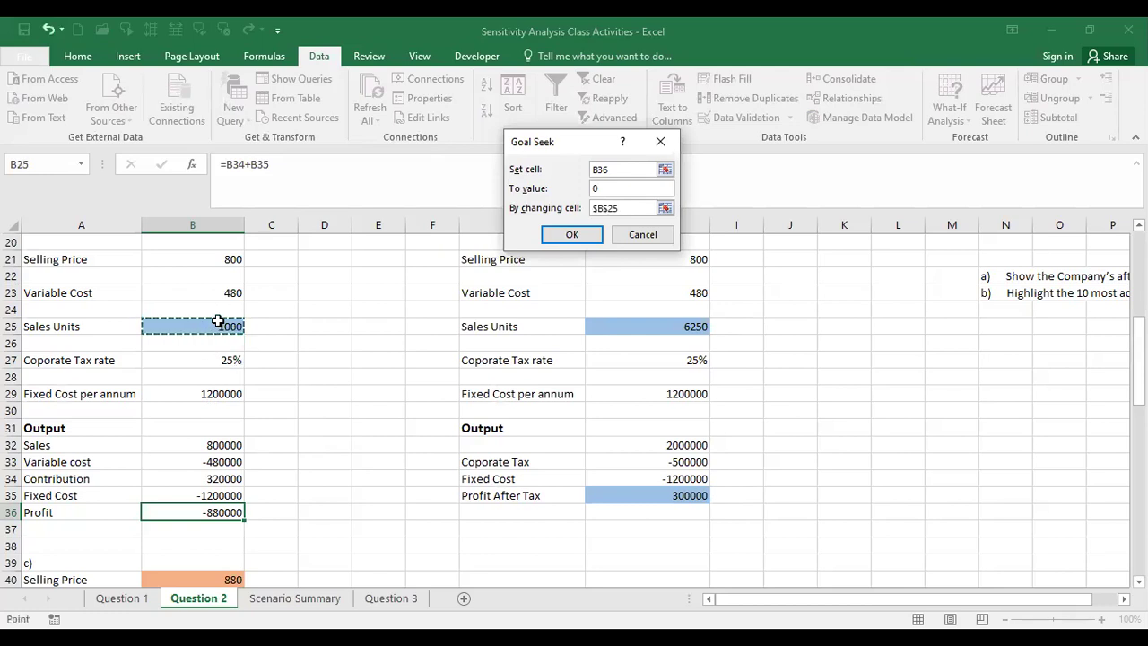
{"action": "left_click", "coordinate": [571, 237]}
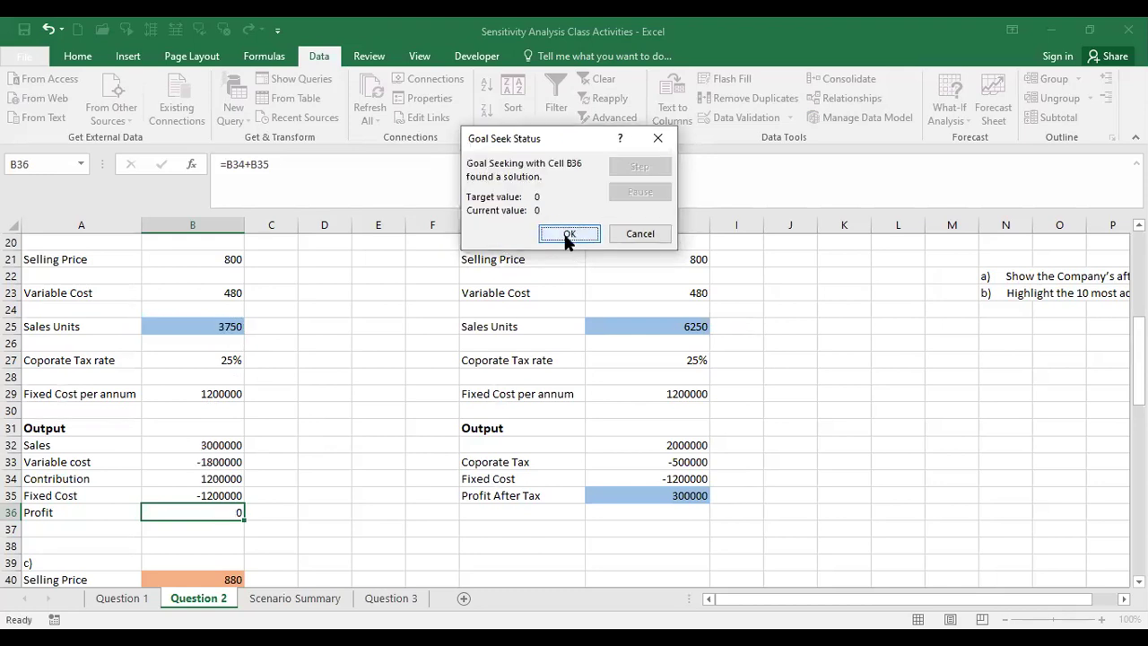
{"action": "left_click", "coordinate": [569, 235]}
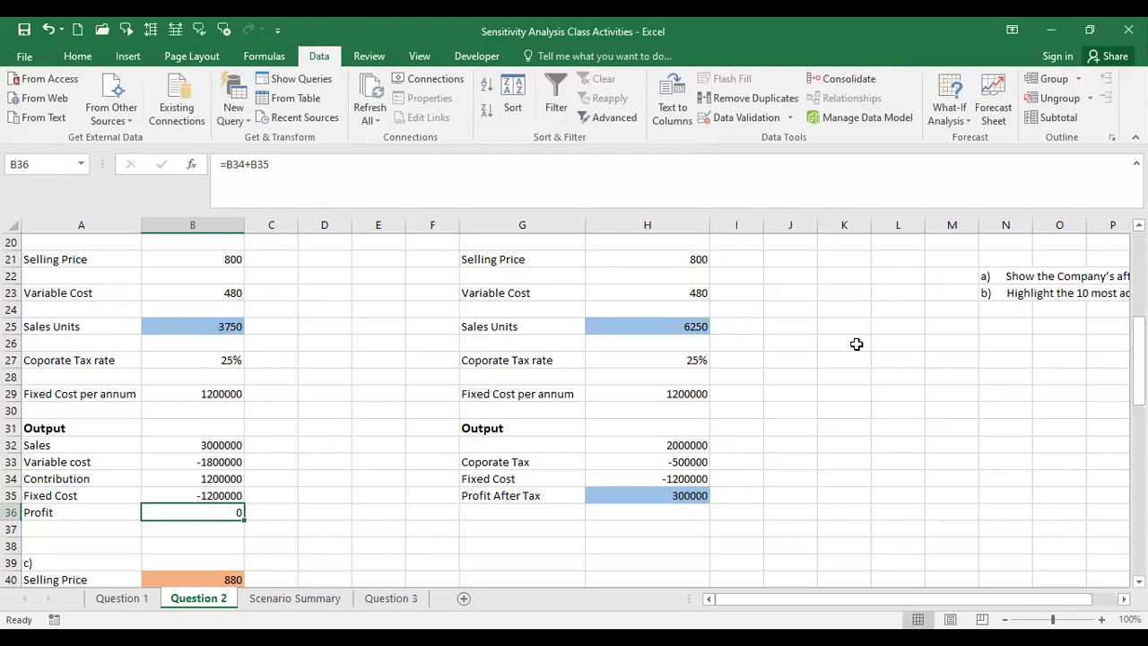
{"action": "left_click", "coordinate": [207, 360]}
{"action": "left_click_drag", "start_coordinate": [1138, 385], "coordinate": [1138, 377]}
{"action": "left_click", "coordinate": [169, 562]}
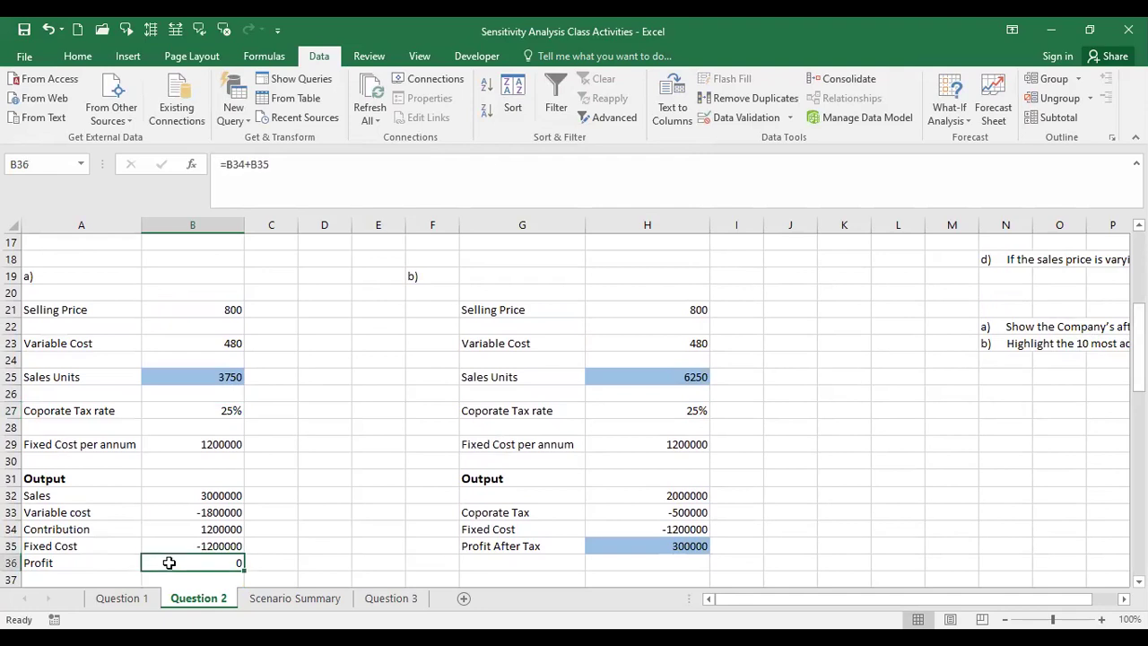
{"action": "left_click", "coordinate": [62, 562]}
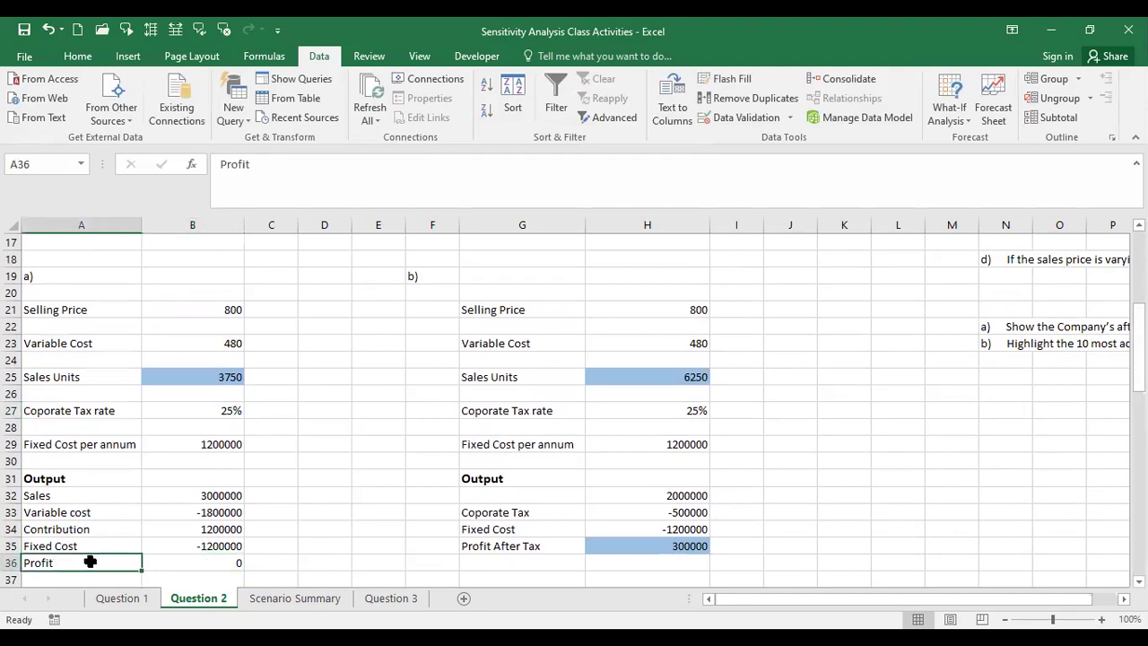
{"action": "left_click", "coordinate": [327, 527]}
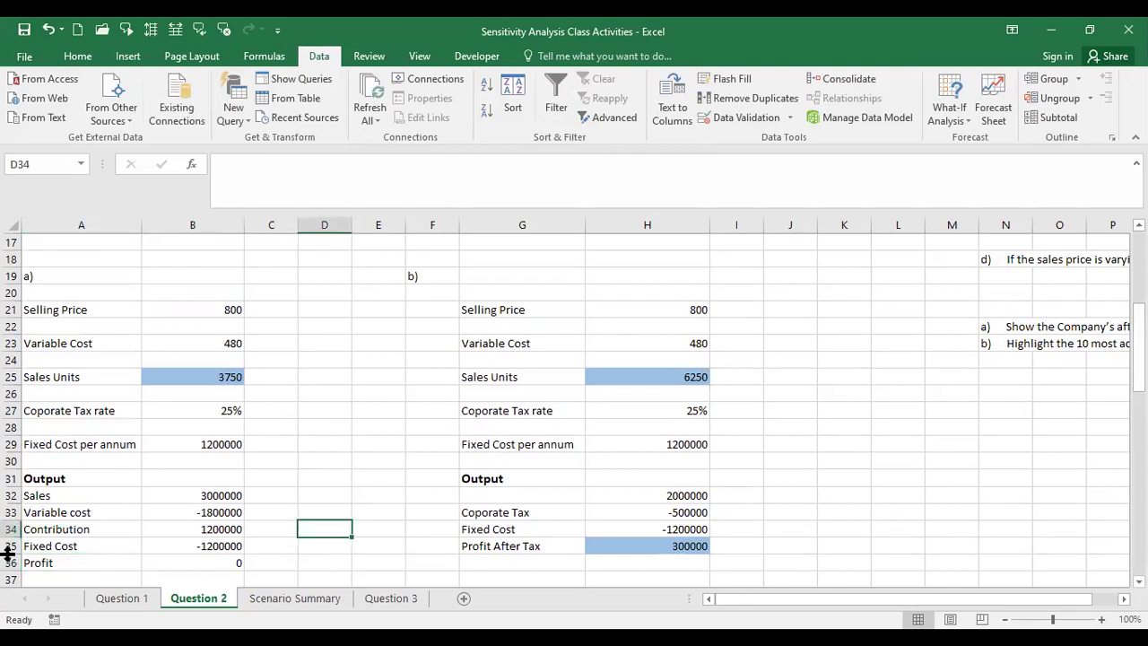
{"action": "left_click", "coordinate": [12, 561]}
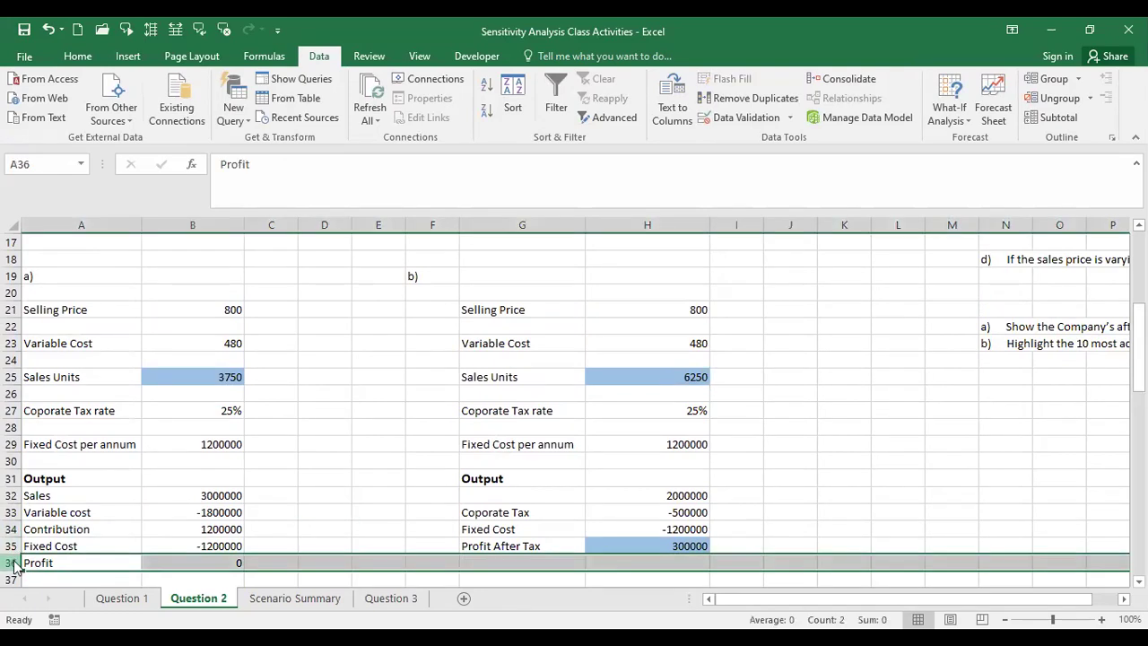
{"action": "right_click", "coordinate": [13, 562]}
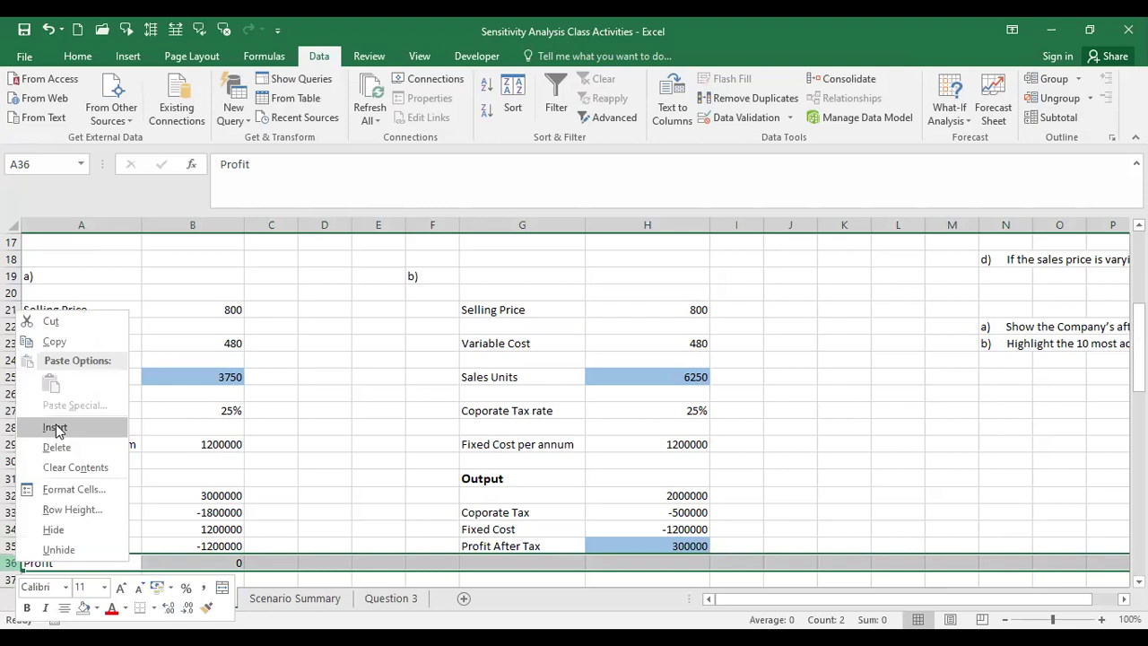
Step: Relabel the Profit row of part a) in A36 as "Profit before Tax"
{"action": "left_click", "coordinate": [80, 566]}
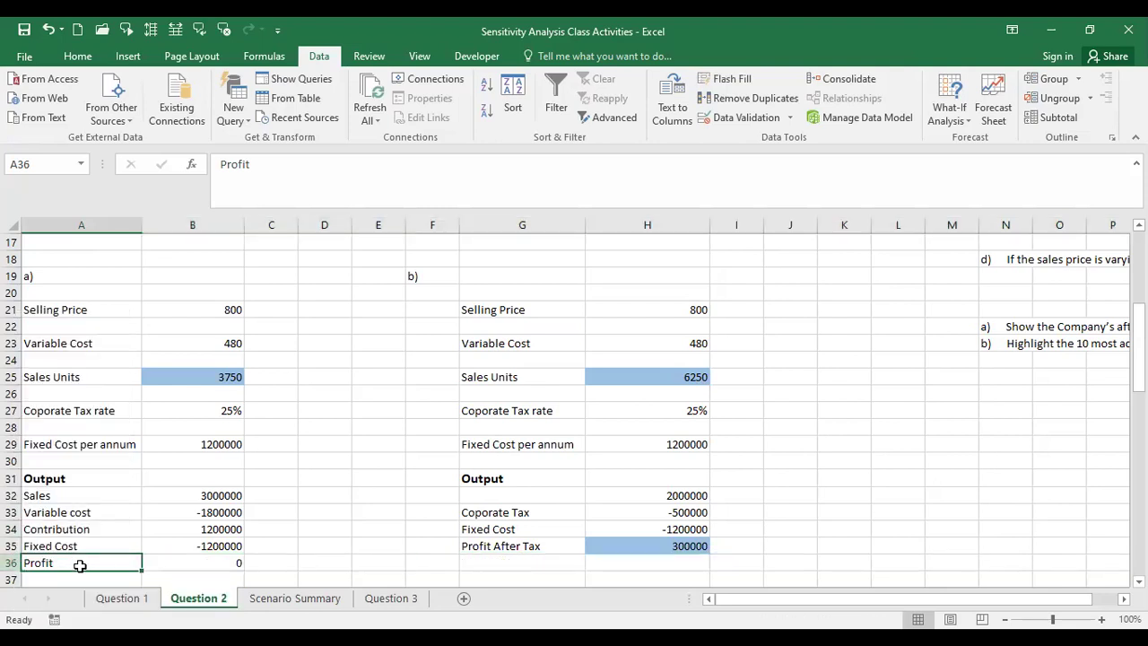
{"action": "double_click", "coordinate": [80, 564]}
{"action": "type", "text": "before"}
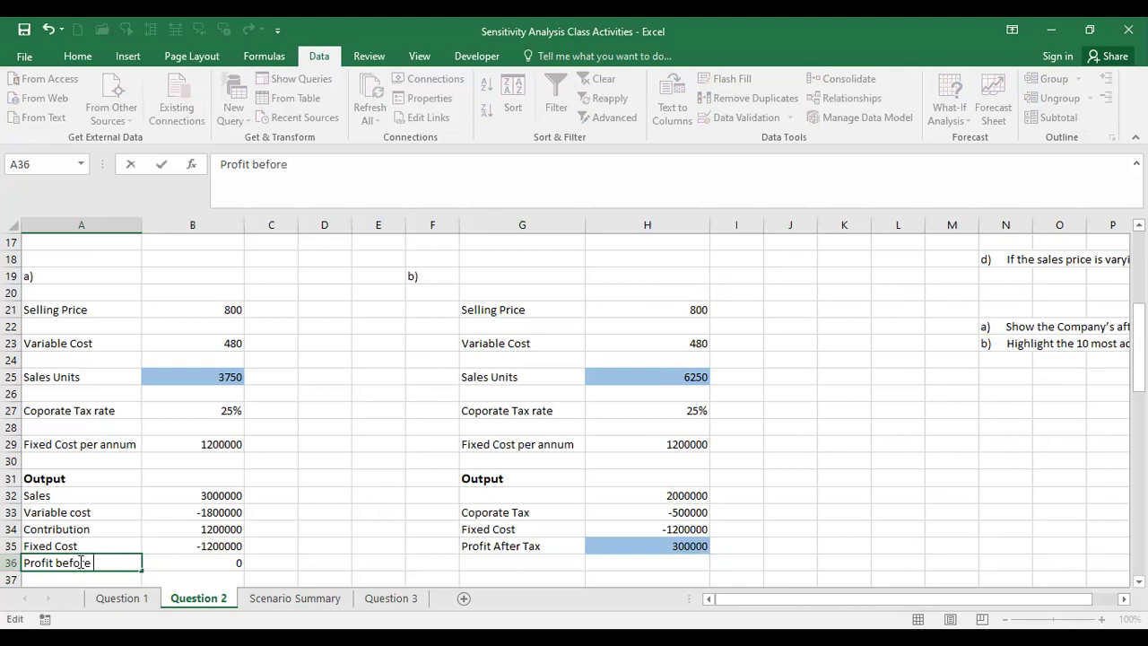
{"action": "type", "text": " Tax"}
Step: Clear the formula from the Profit before Tax cell B36
{"action": "left_click", "coordinate": [232, 563]}
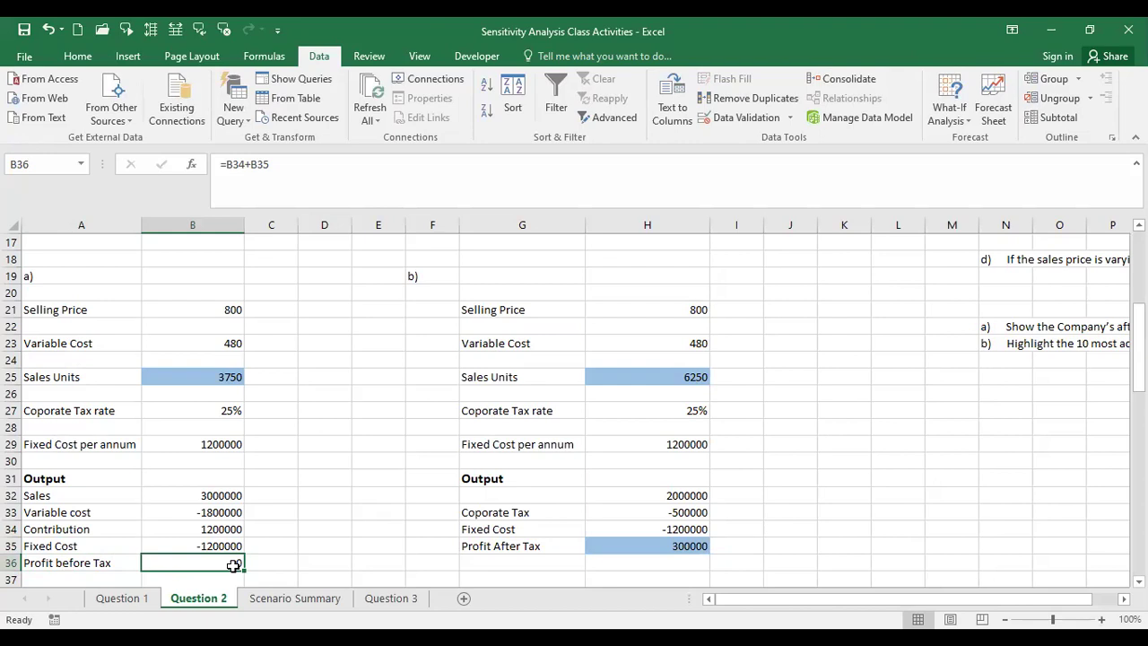
{"action": "double_click", "coordinate": [232, 563]}
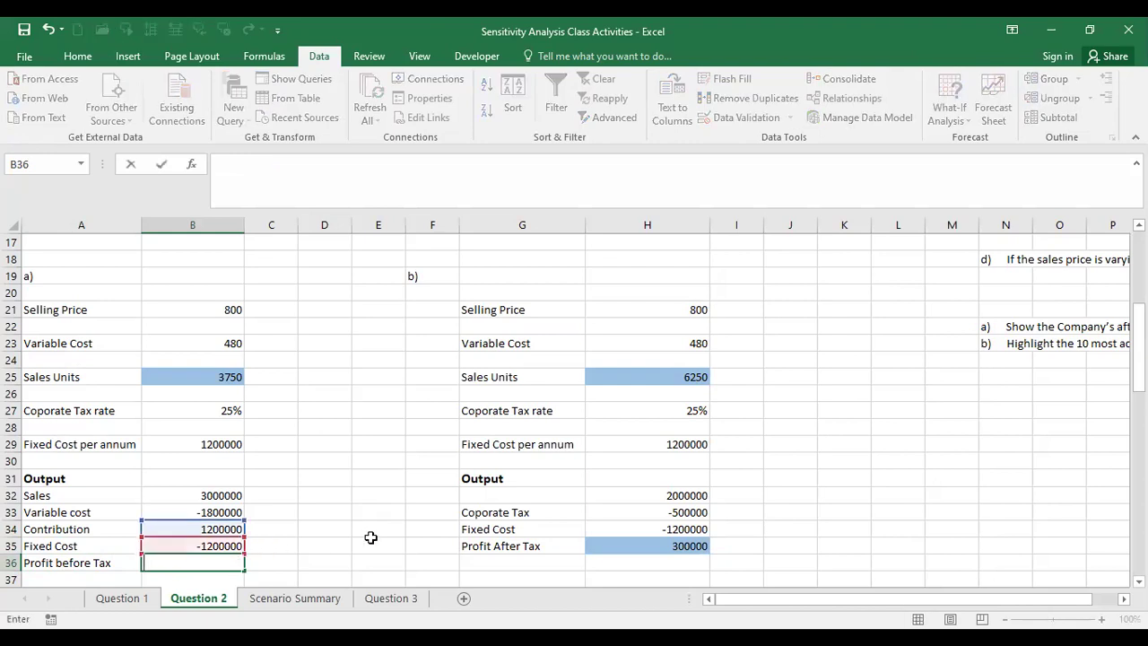
{"action": "left_click", "coordinate": [372, 542]}
{"action": "left_click", "coordinate": [238, 564]}
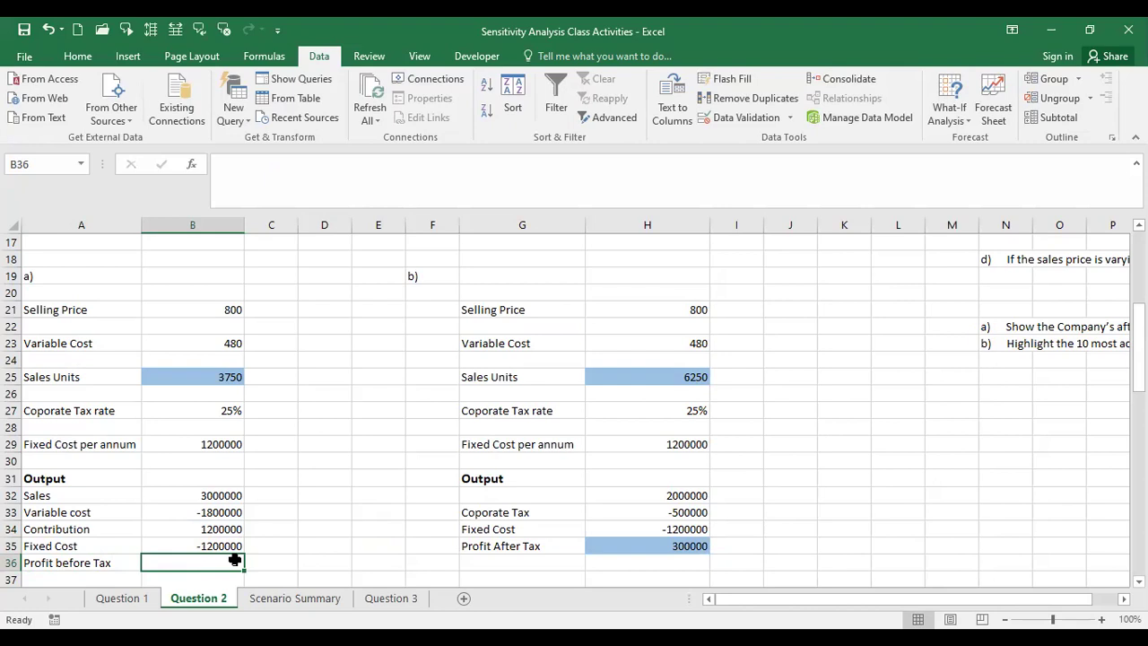
Step: Set the Sales Units of part a) in B25 to 1000
{"action": "left_click", "coordinate": [203, 375]}
{"action": "type", "text": "1000"}
{"action": "key", "text": "Return"}
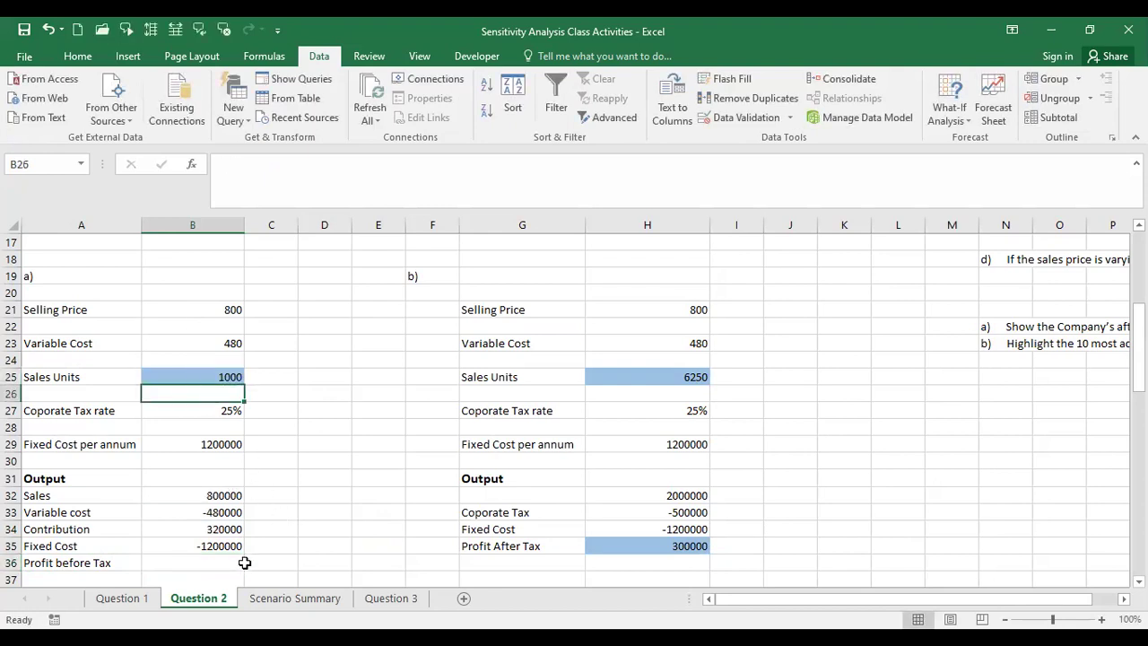
Step: Calculate Profit before Tax in B36 as contribution plus fixed cost with the formula =B34+B35
{"action": "left_click", "coordinate": [218, 565]}
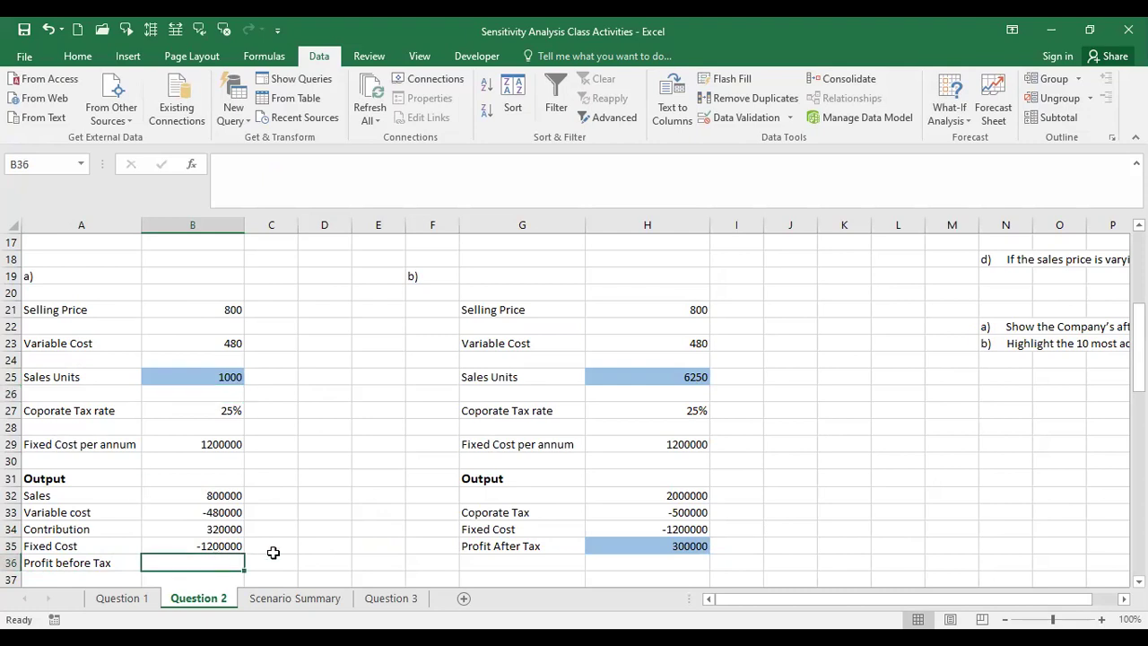
{"action": "type", "text": "=="}
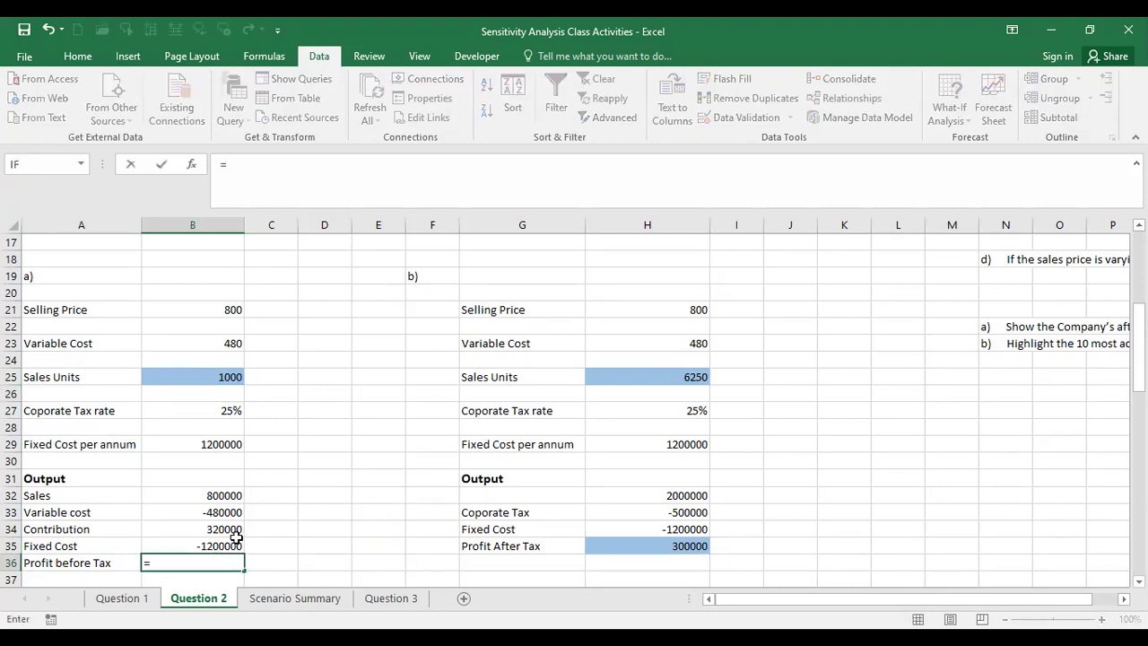
{"action": "left_click", "coordinate": [225, 529]}
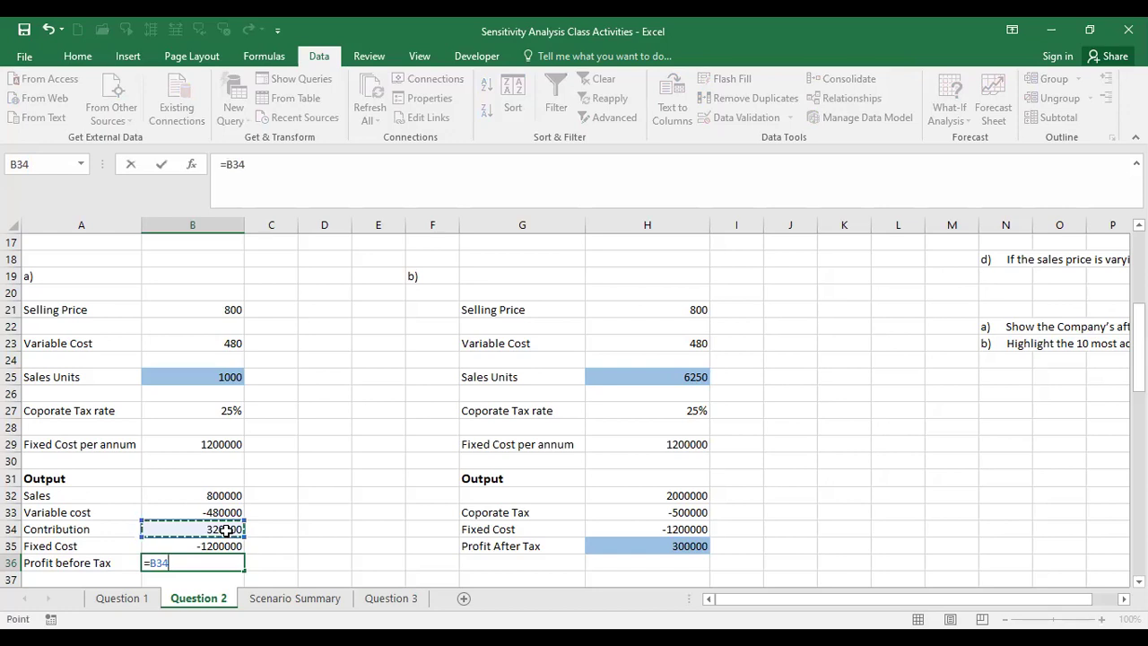
{"action": "type", "text": "+"}
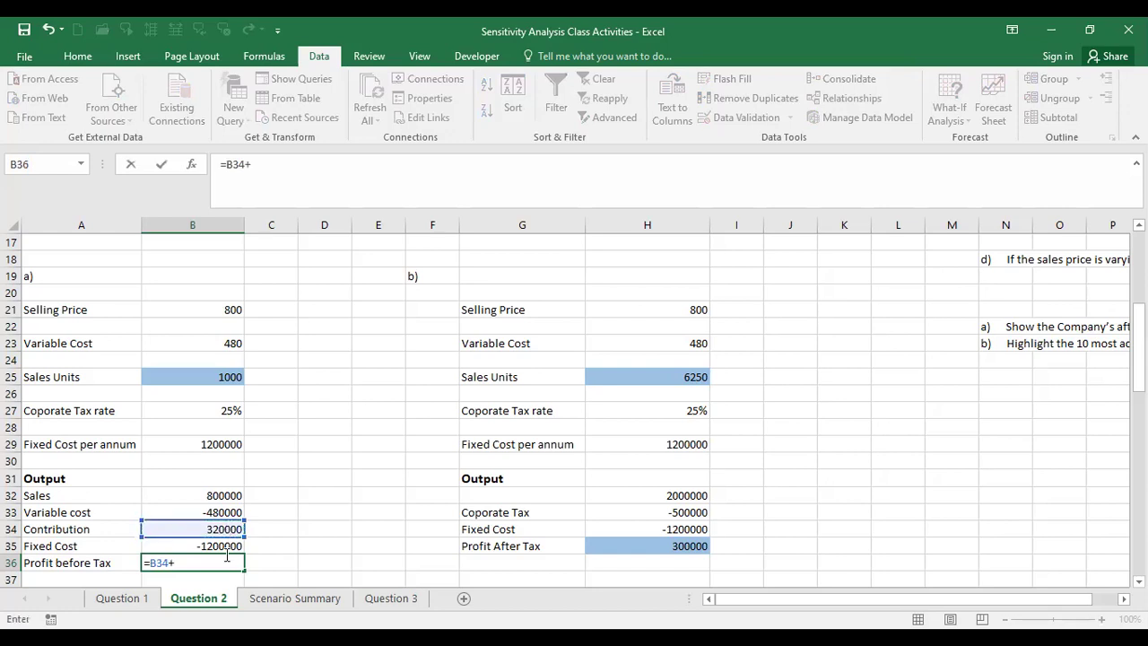
{"action": "left_click", "coordinate": [221, 544]}
{"action": "key", "text": "Return"}
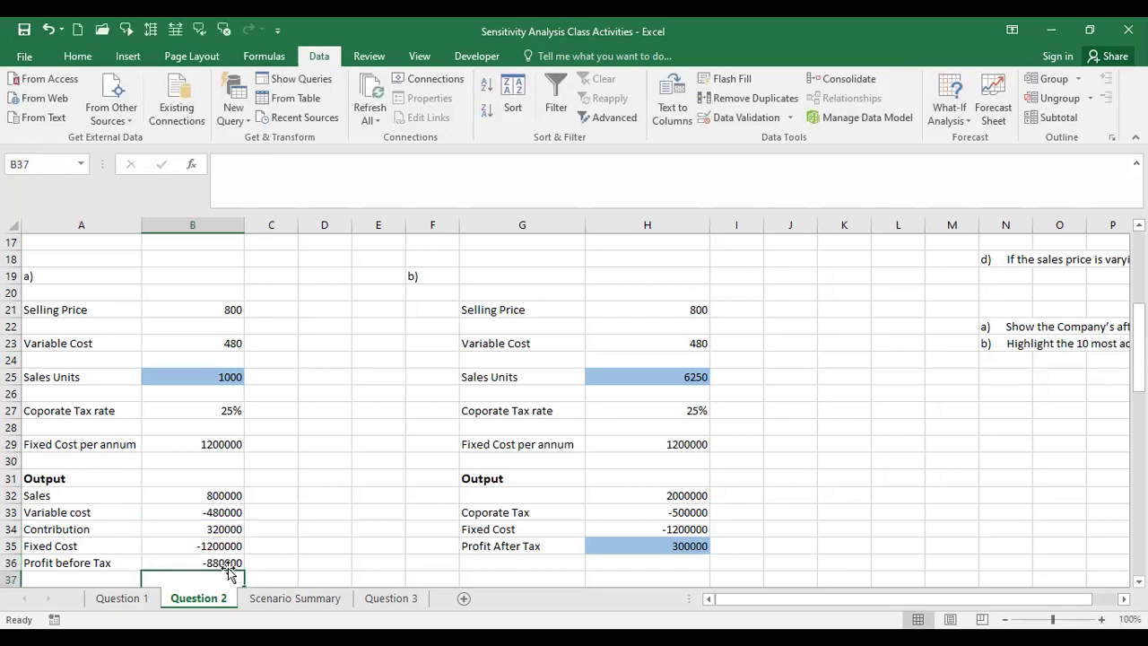
{"action": "left_click", "coordinate": [224, 562]}
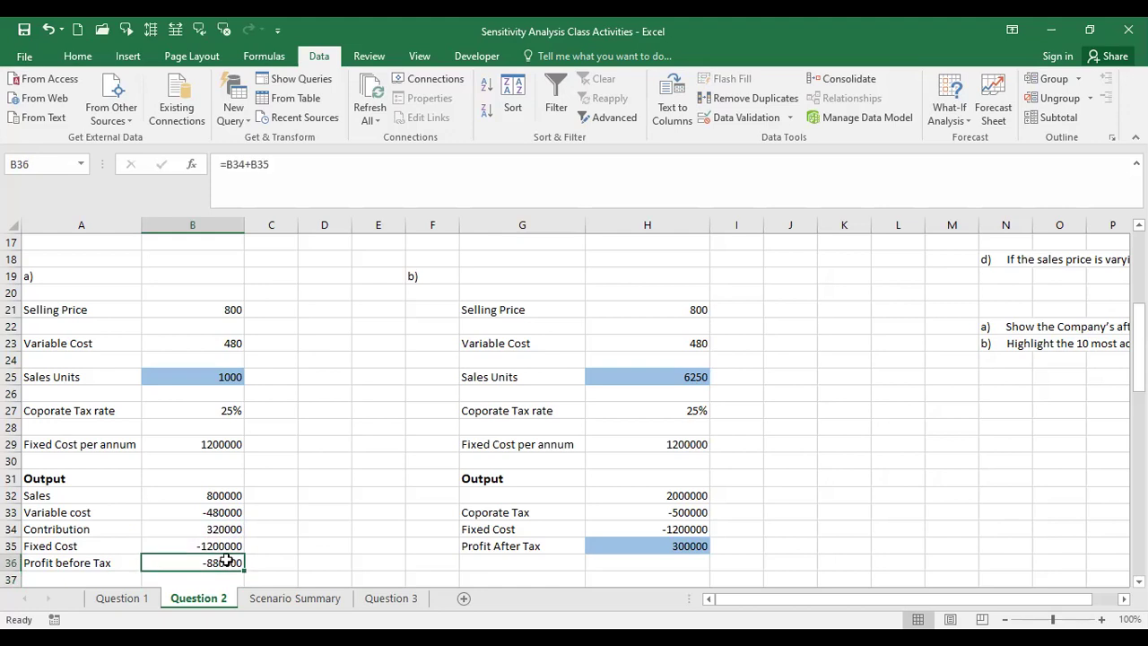
{"action": "left_click", "coordinate": [279, 166]}
{"action": "type", "text": "*"}
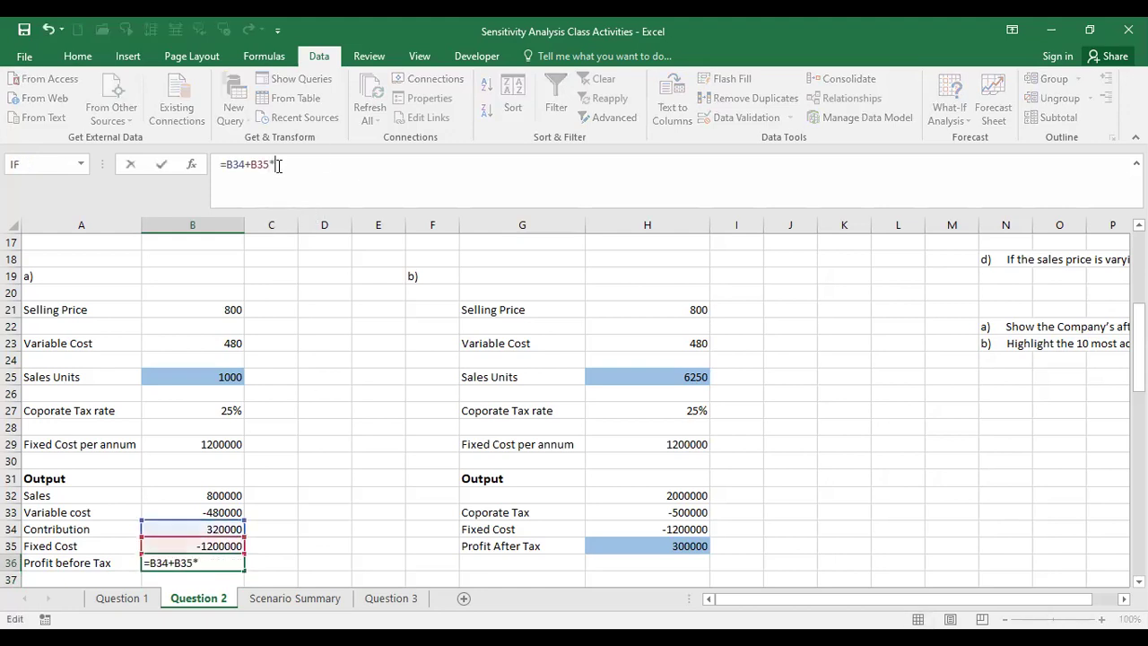
{"action": "left_click", "coordinate": [210, 411]}
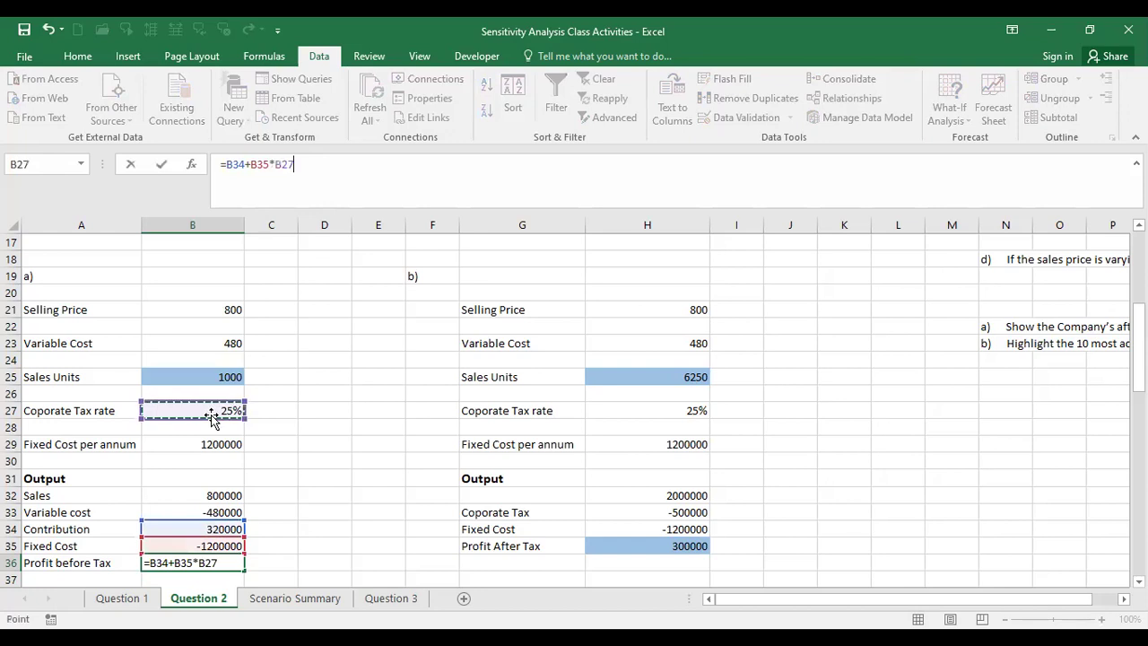
{"action": "key", "text": "BackSpace"}
{"action": "key", "text": "BackSpace"}
{"action": "key", "text": "BackSpace"}
{"action": "key", "text": "BackSpace"}
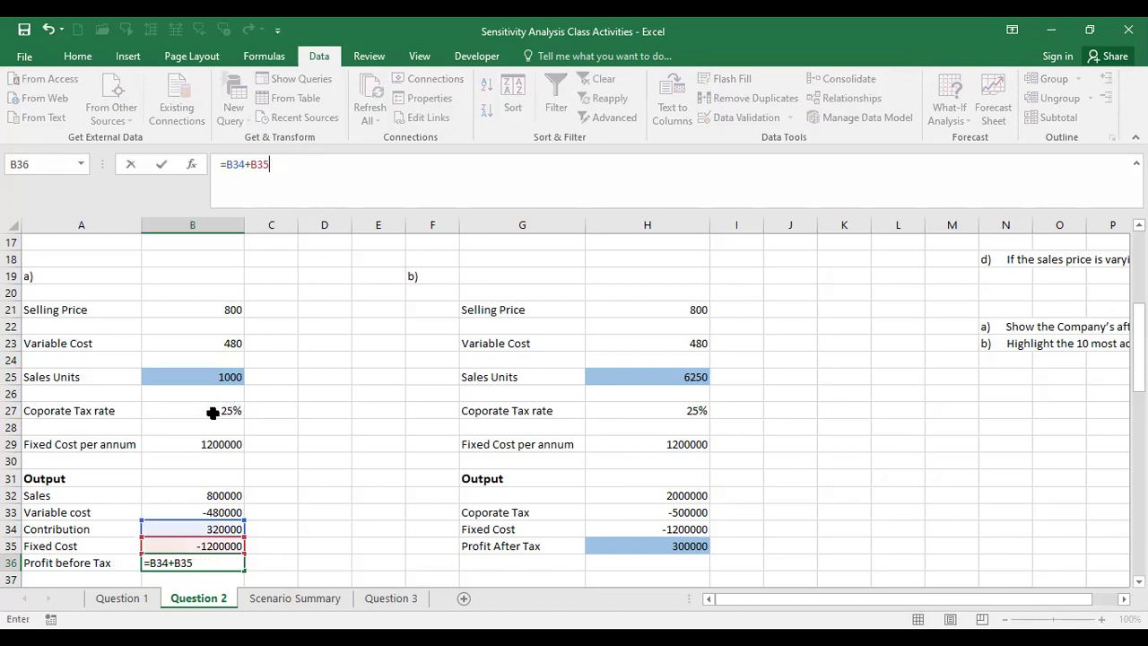
{"action": "key", "text": "Return"}
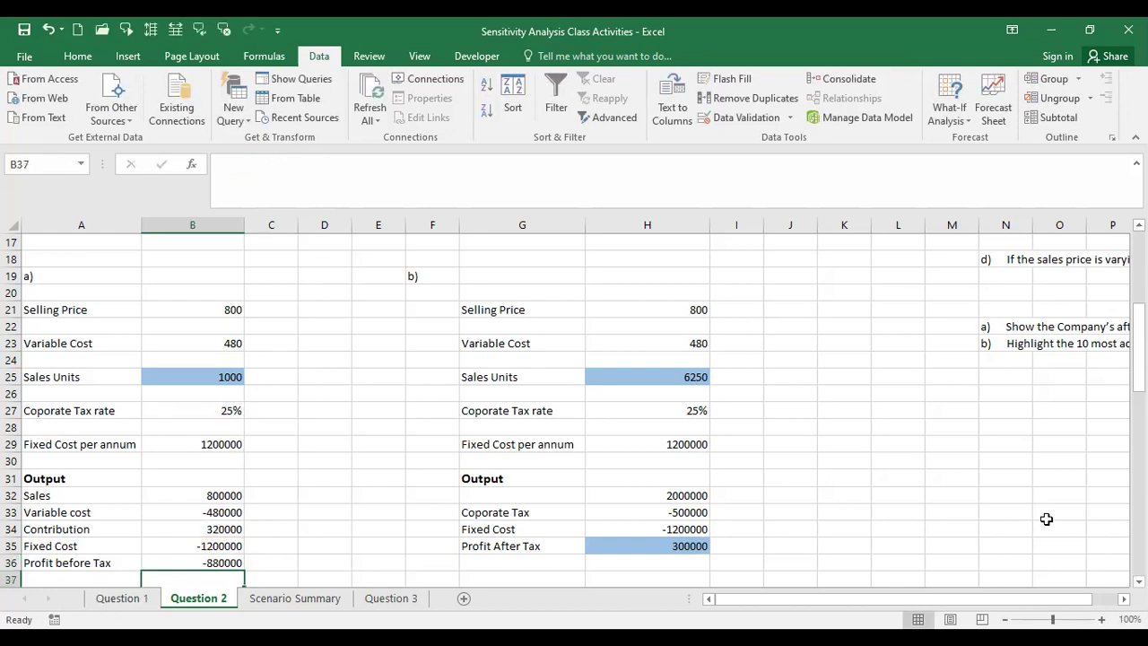
Step: Add a "Coporate Tax" label in A37 and calculate the tax in B37 with the formula =B36*B27
{"action": "scroll", "coordinate": [795, 553], "scroll_direction": "down", "scroll_amount": 1}
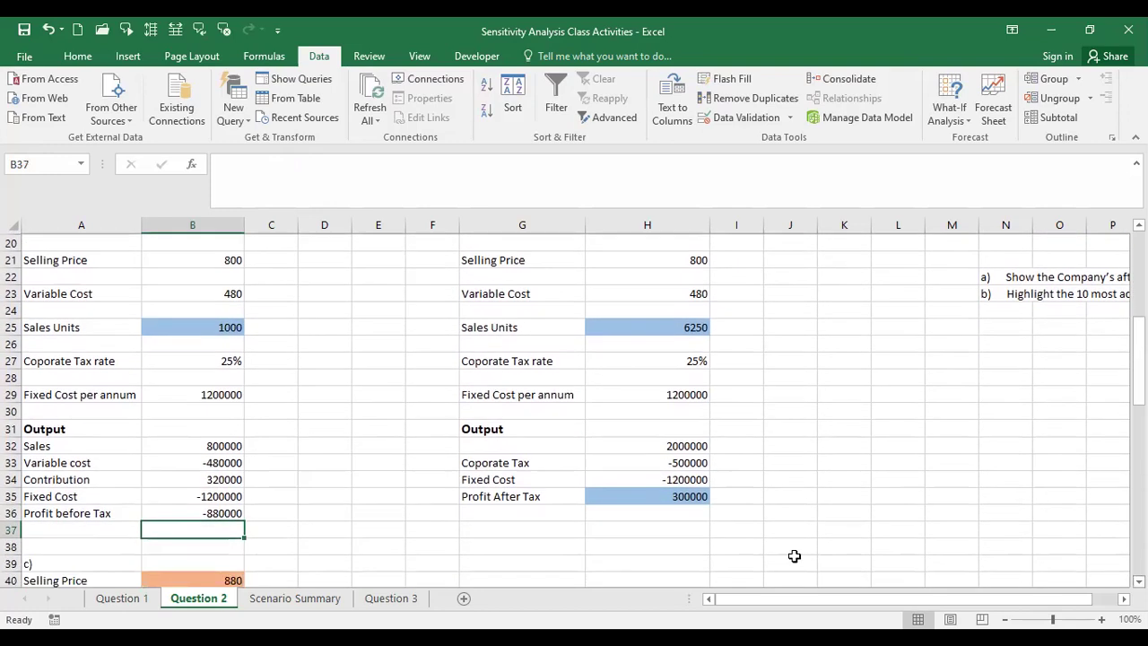
{"action": "left_click", "coordinate": [42, 527]}
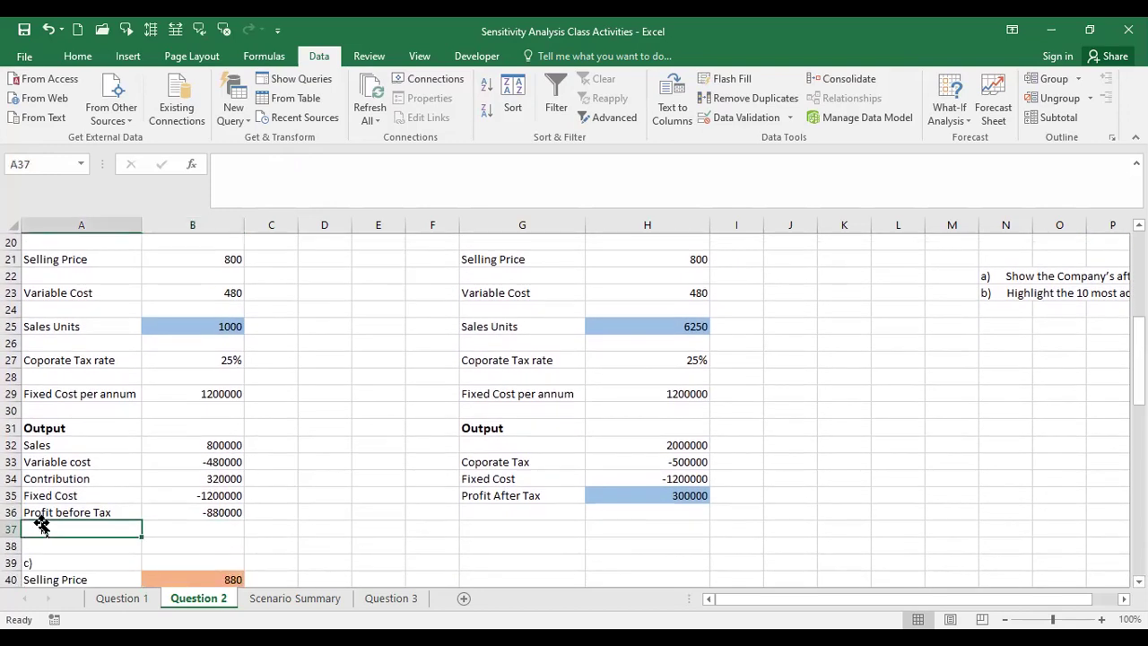
{"action": "type", "text": "Coporate Tax"}
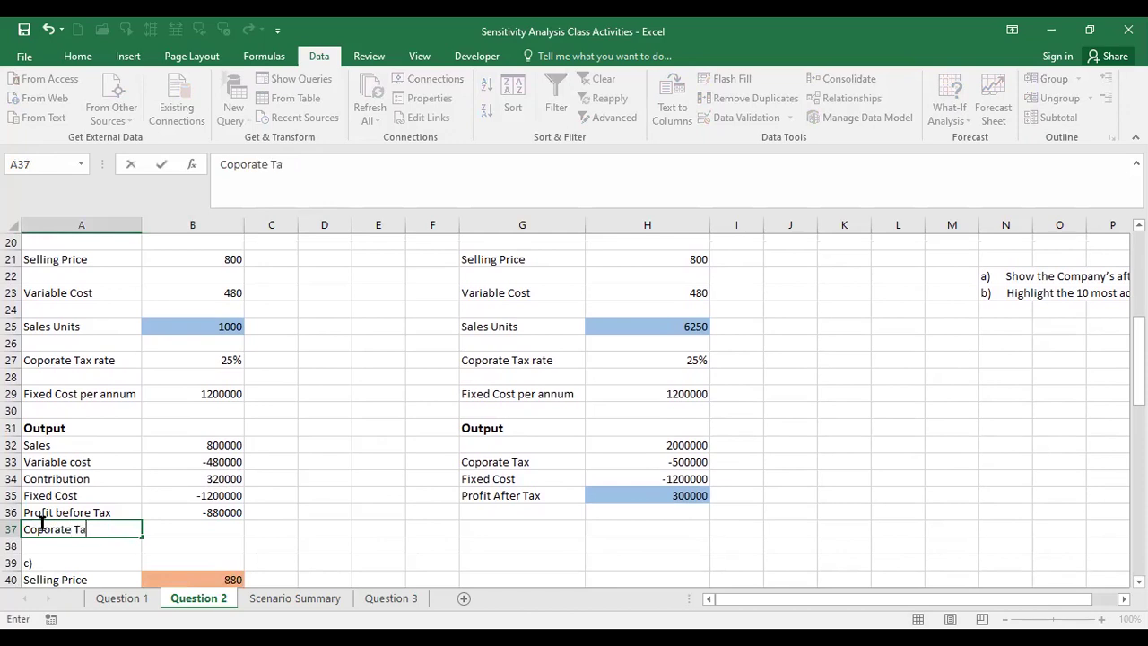
{"action": "left_click", "coordinate": [203, 532]}
{"action": "type", "text": "="}
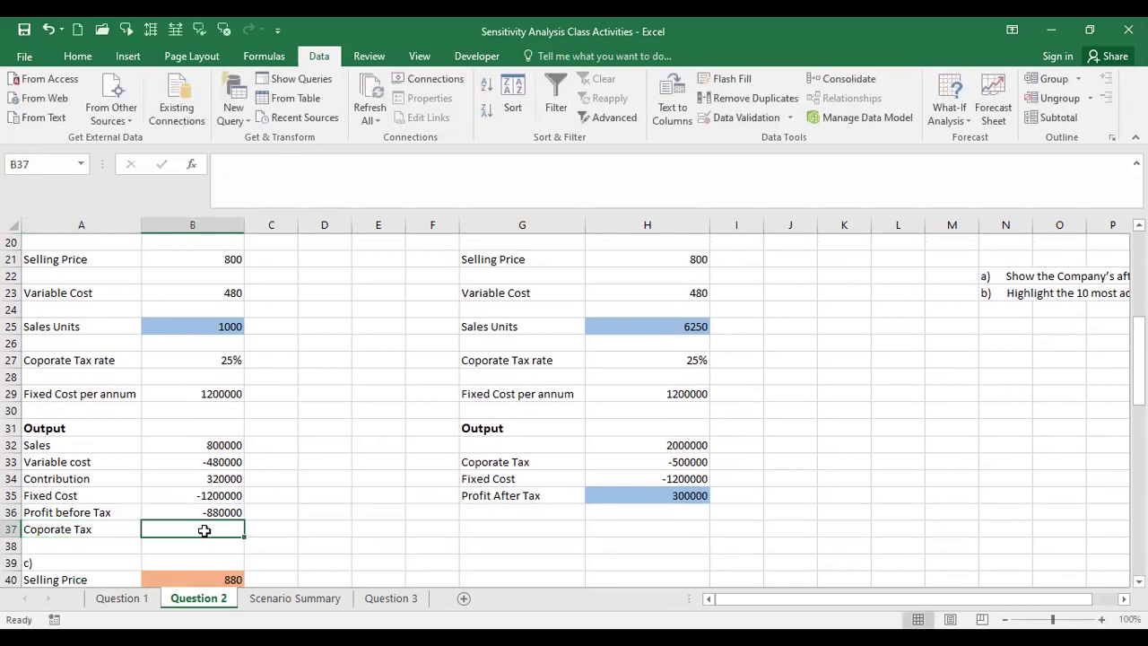
{"action": "left_click", "coordinate": [207, 512]}
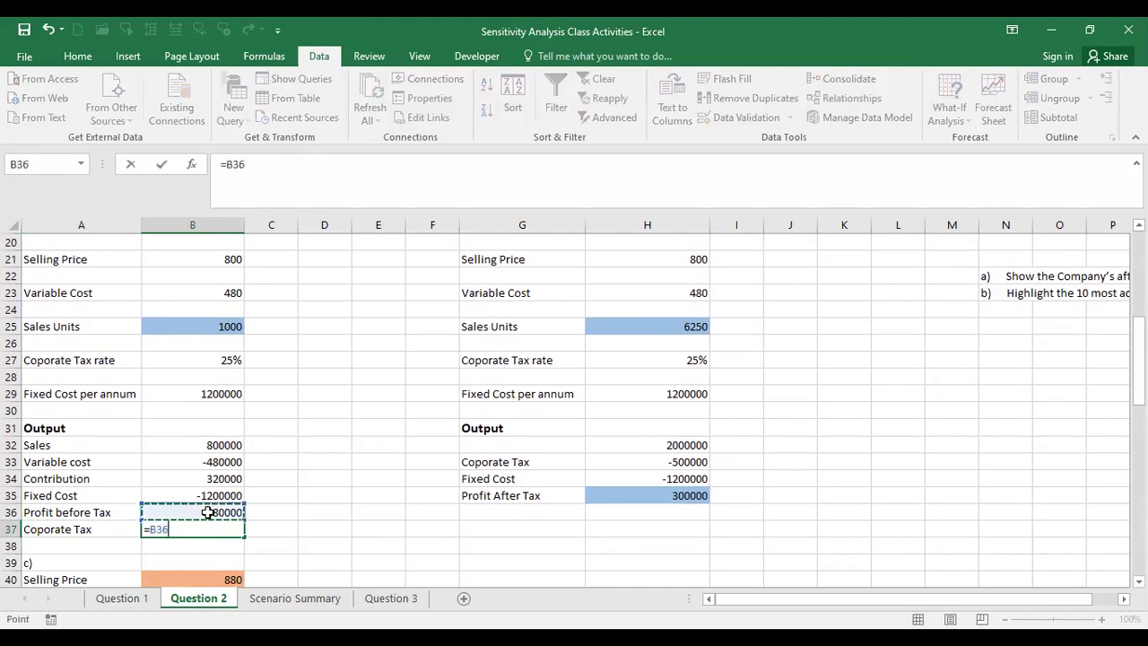
{"action": "type", "text": "*"}
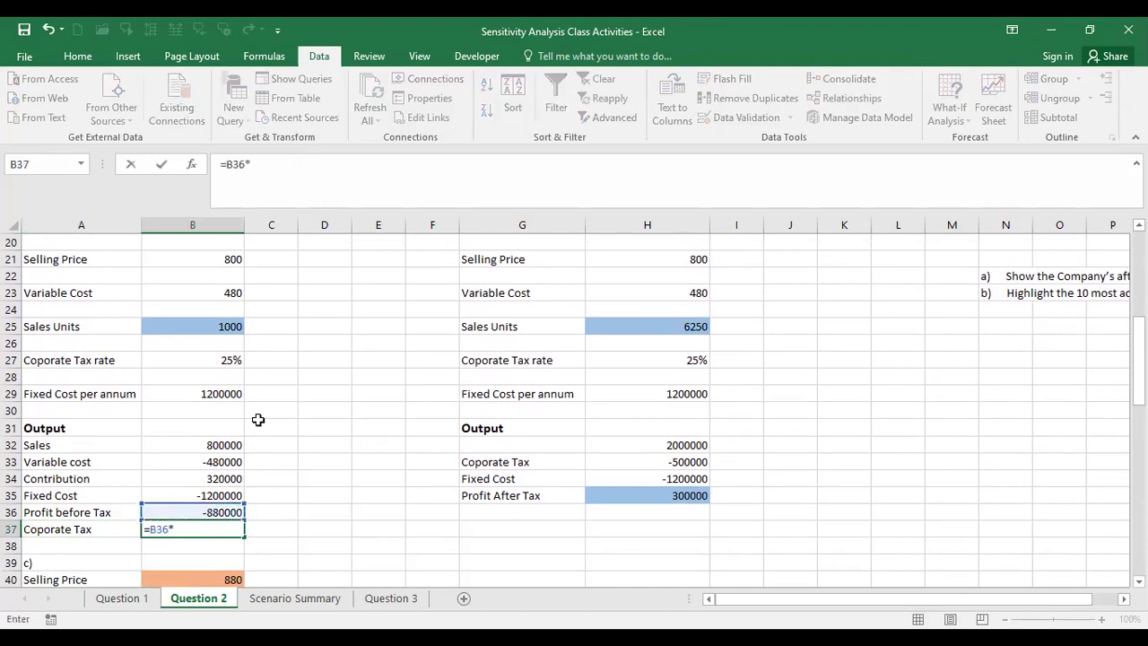
{"action": "left_click", "coordinate": [229, 365]}
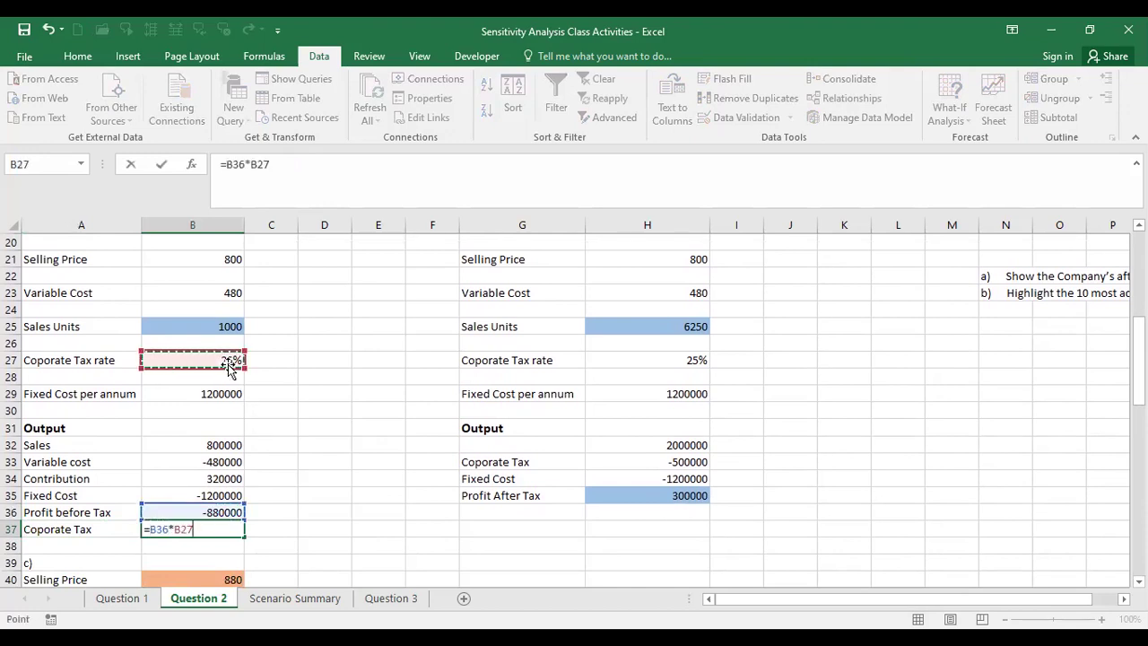
{"action": "key", "text": "Return"}
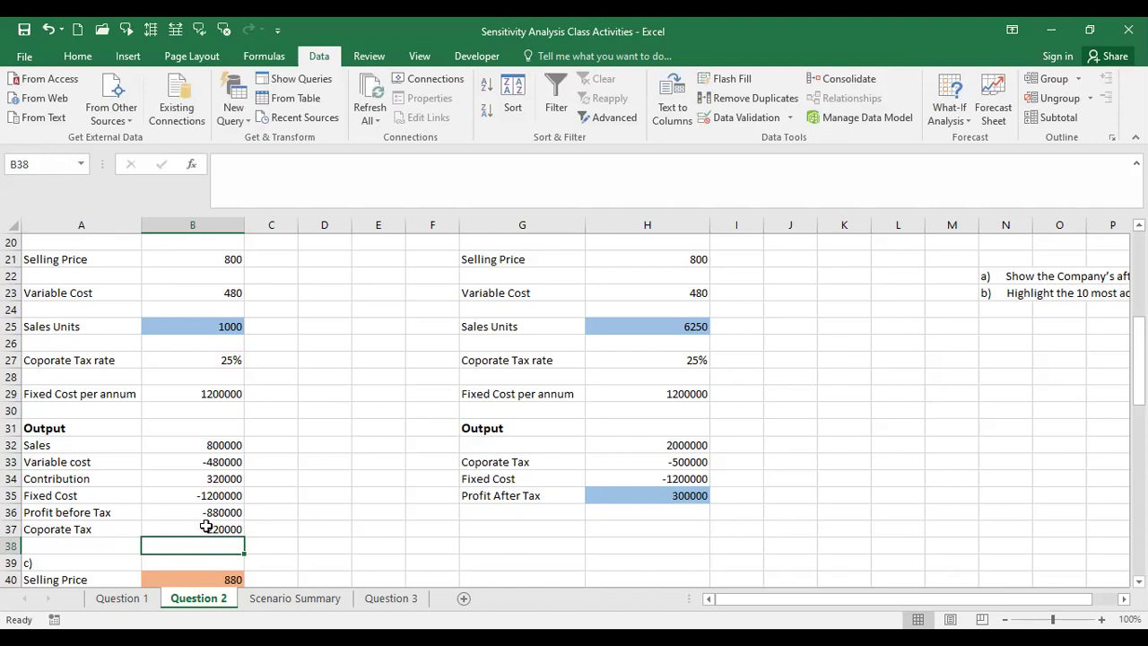
Step: Negate the tax rate in the Coporate Tax formula in B37, making it =B36*-B27
{"action": "left_click", "coordinate": [206, 527]}
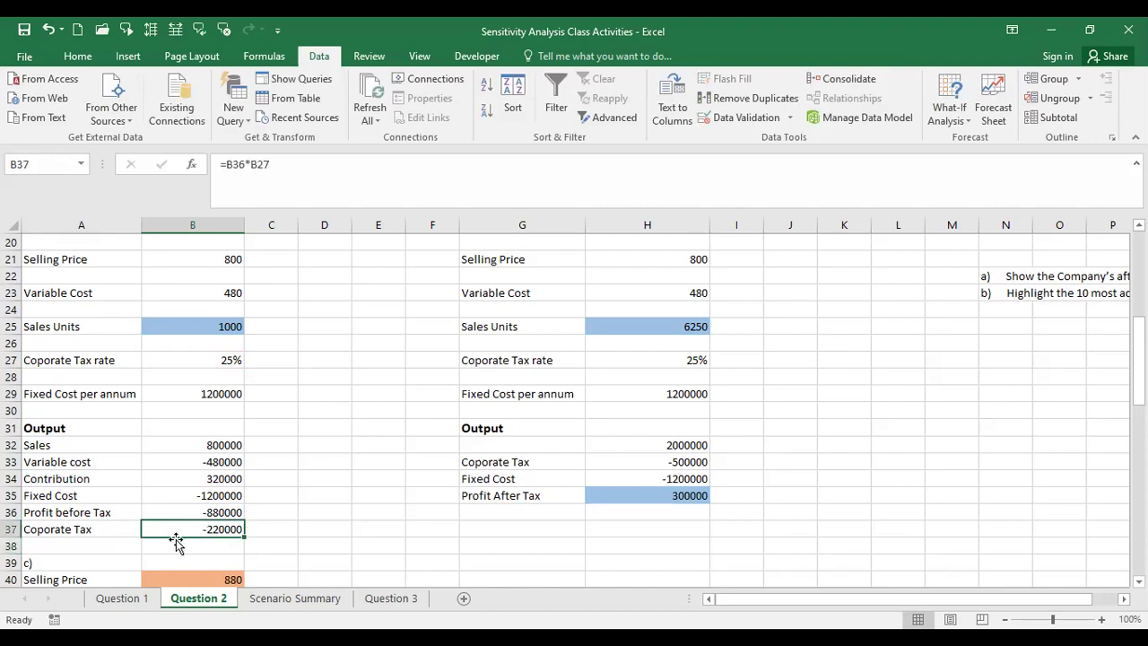
{"action": "left_click", "coordinate": [250, 165]}
{"action": "type", "text": "-"}
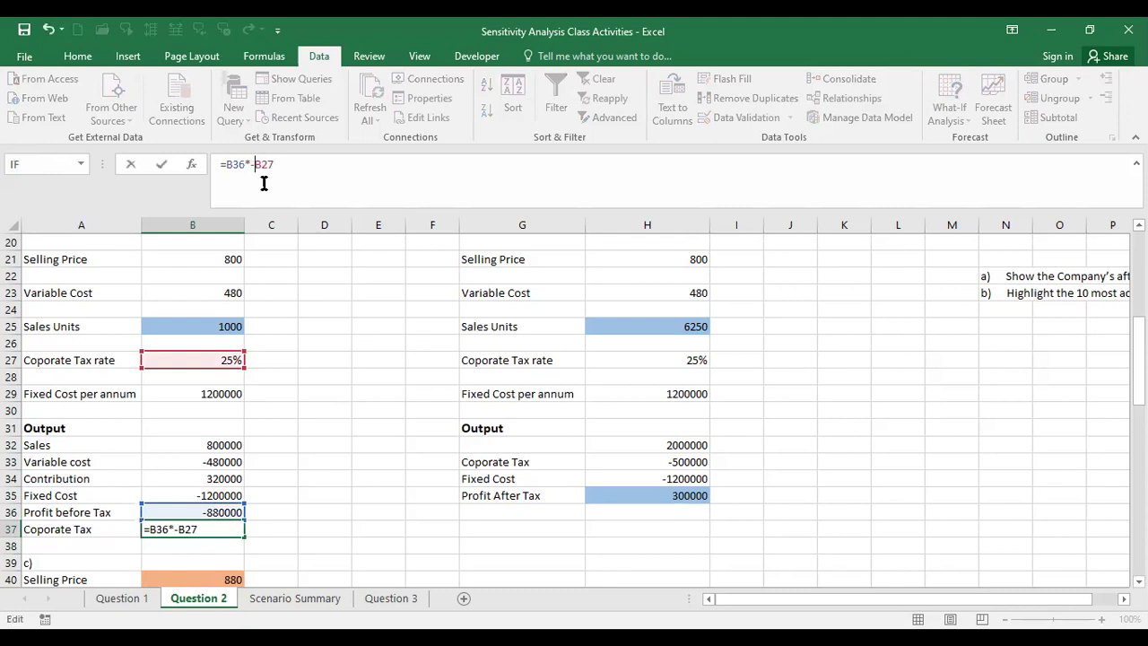
{"action": "key", "text": "Return"}
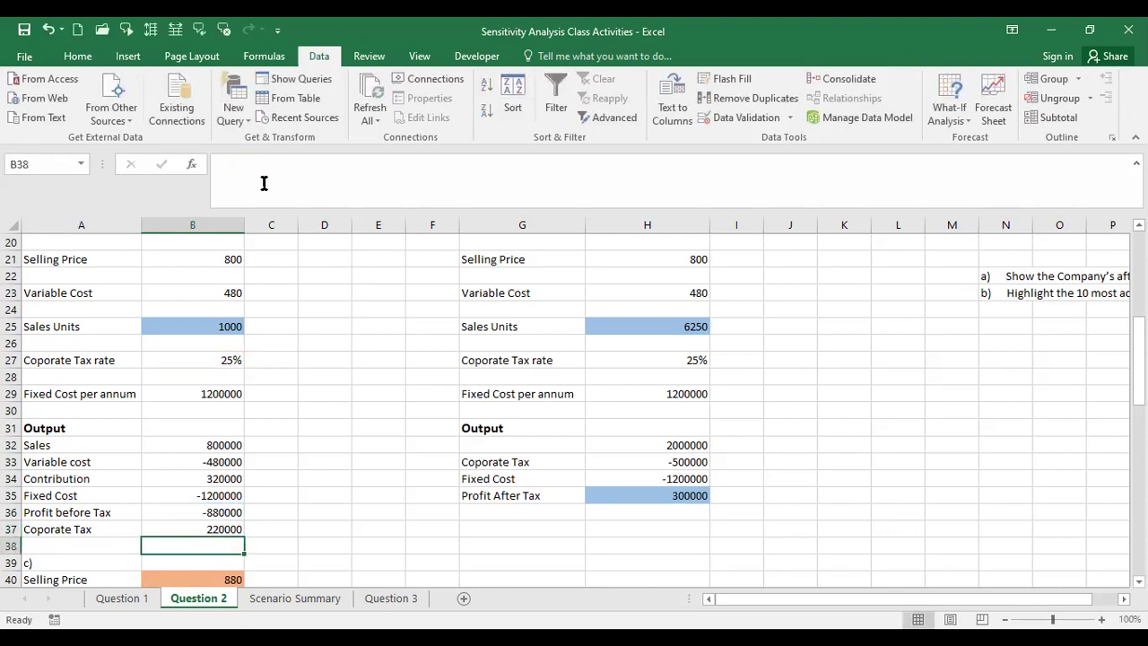
Step: Add a "Profit After tax" label in A38 and calculate it in B38 with the formula =B36+B37
{"action": "left_click", "coordinate": [47, 549]}
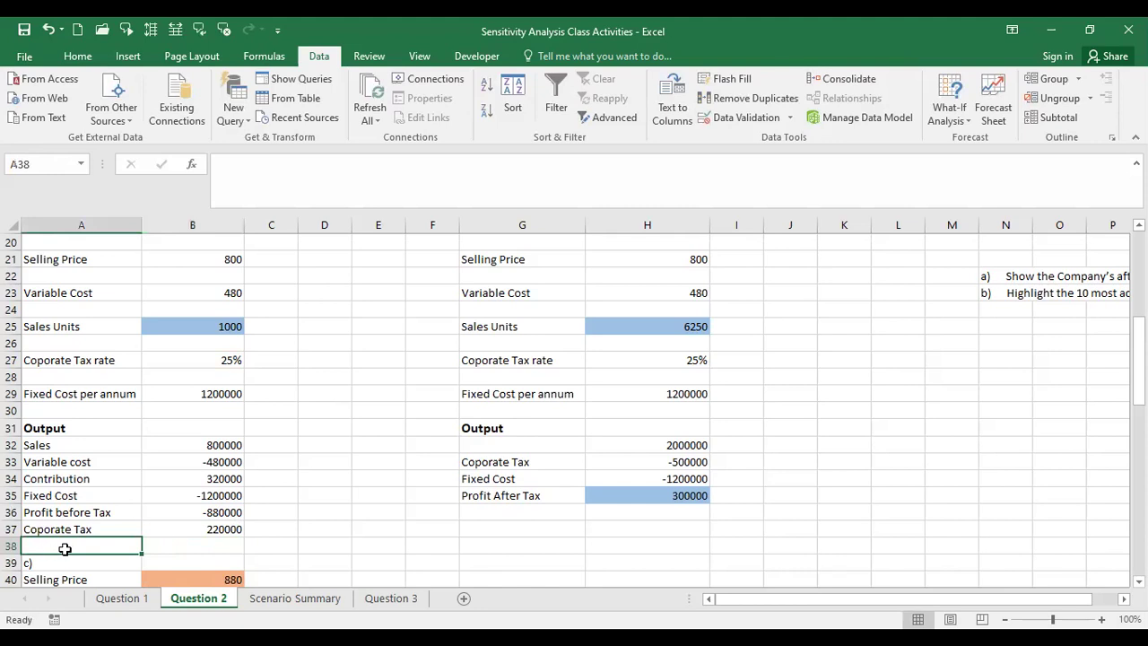
{"action": "type", "text": "Pro"}
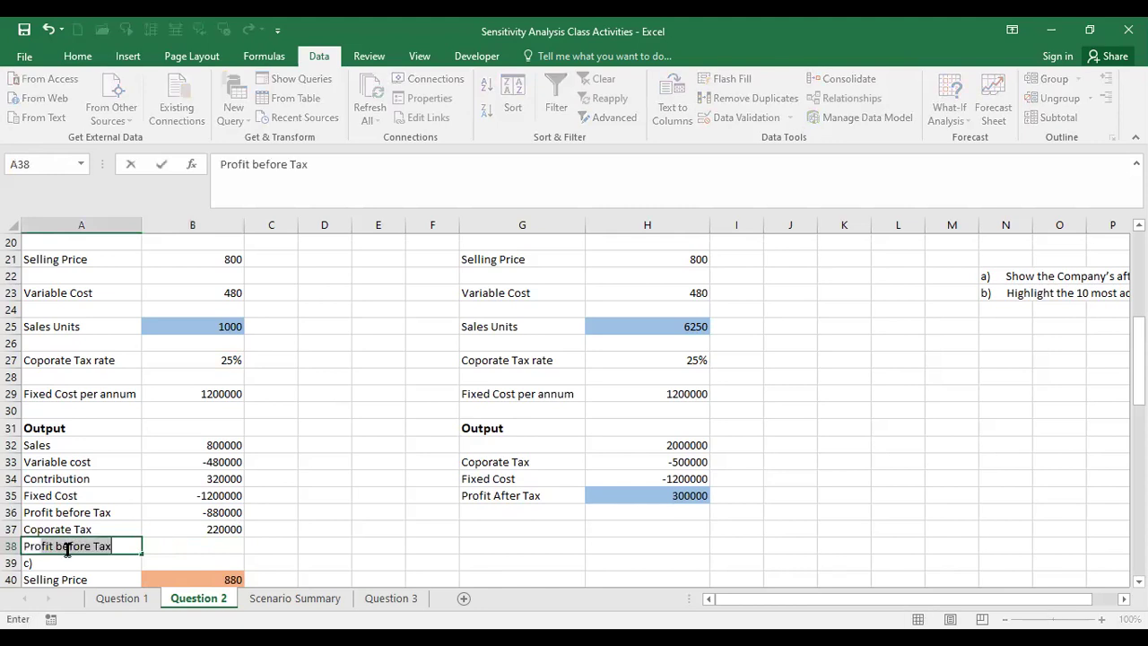
{"action": "type", "text": "fit After tax"}
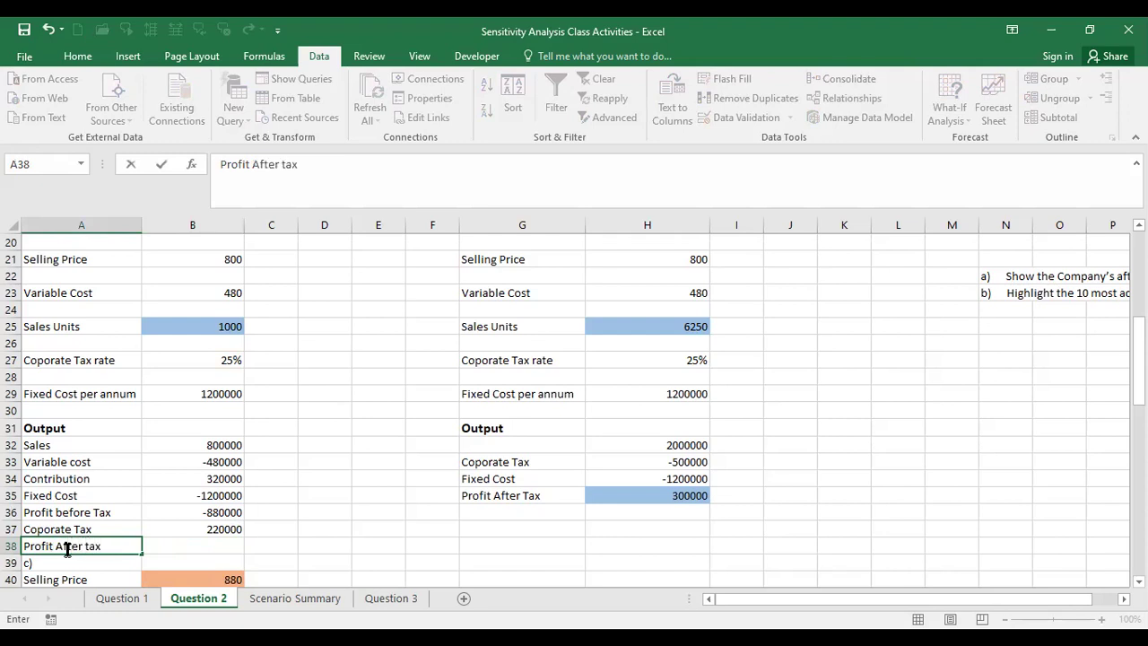
{"action": "left_click", "coordinate": [183, 547]}
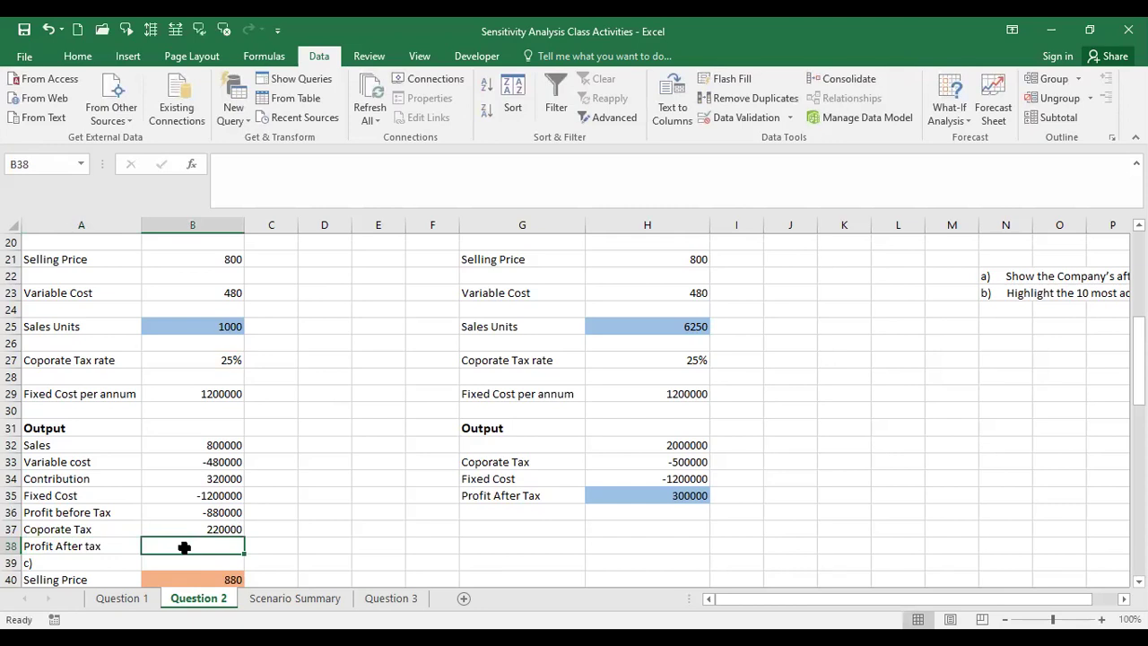
{"action": "type", "text": "="}
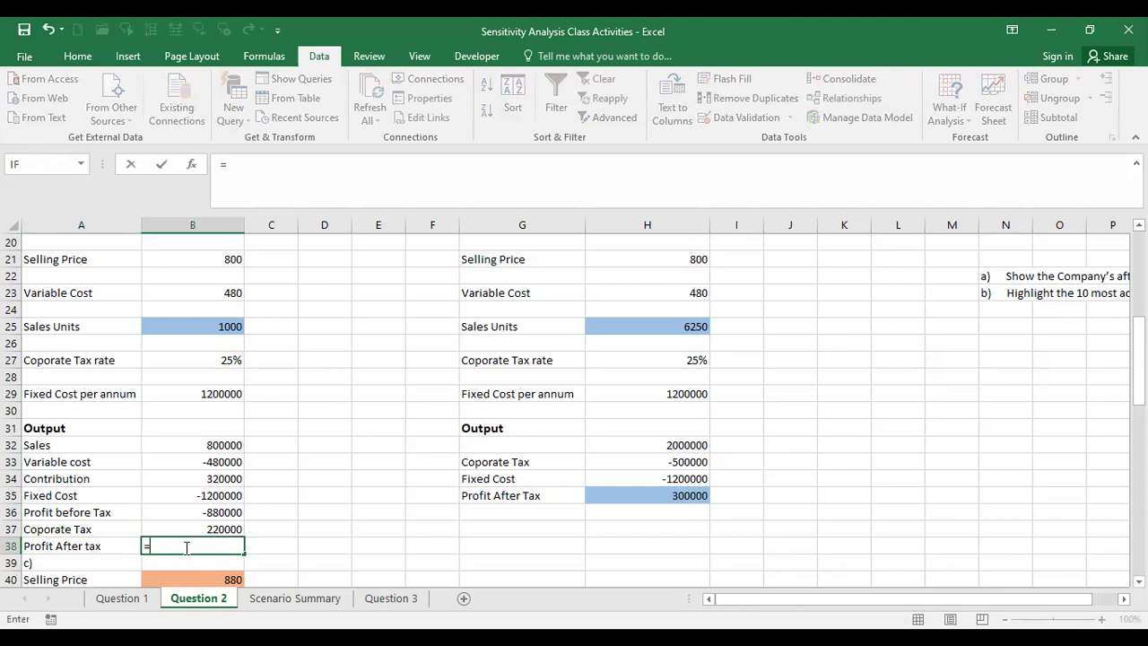
{"action": "left_click", "coordinate": [226, 513]}
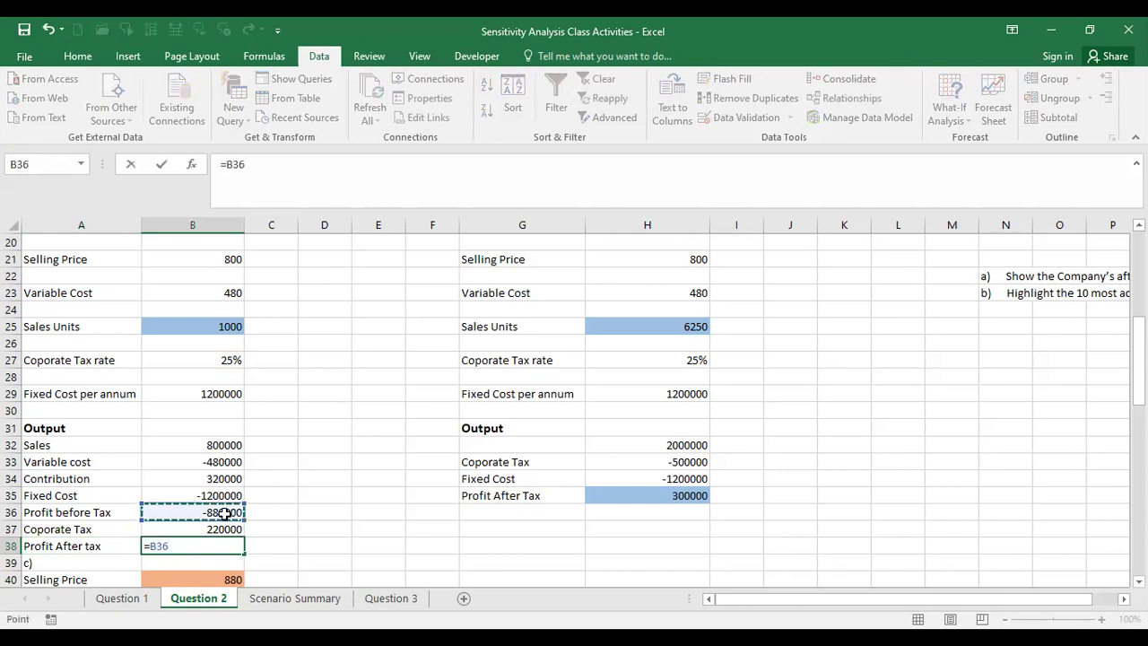
{"action": "type", "text": "+"}
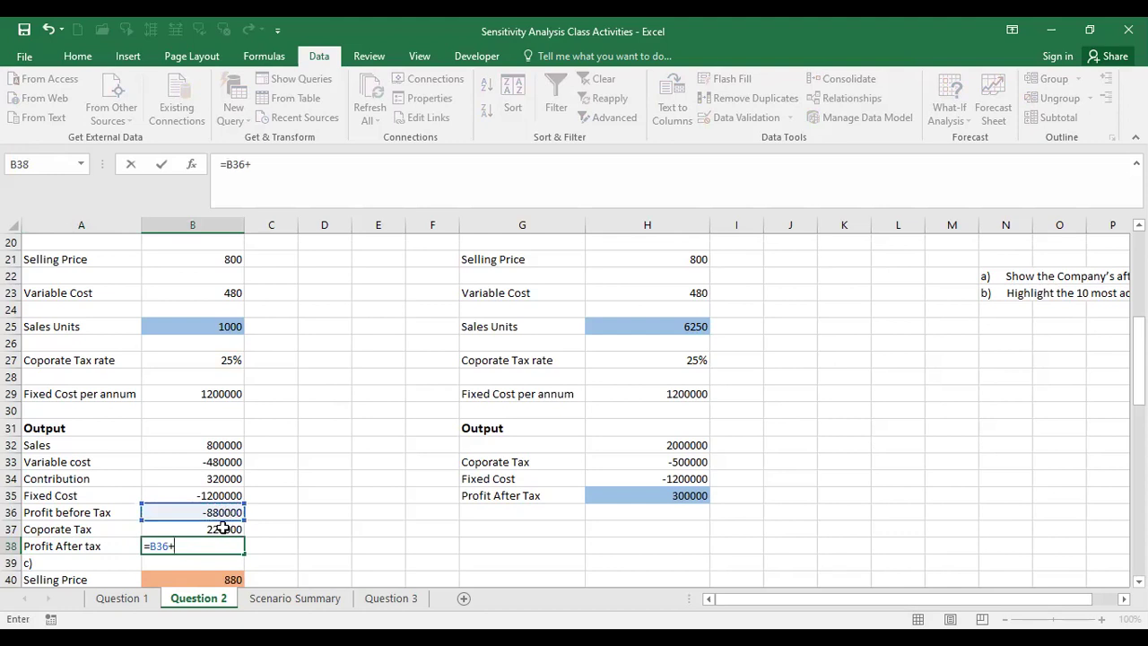
{"action": "left_click", "coordinate": [223, 529]}
{"action": "key", "text": "Return"}
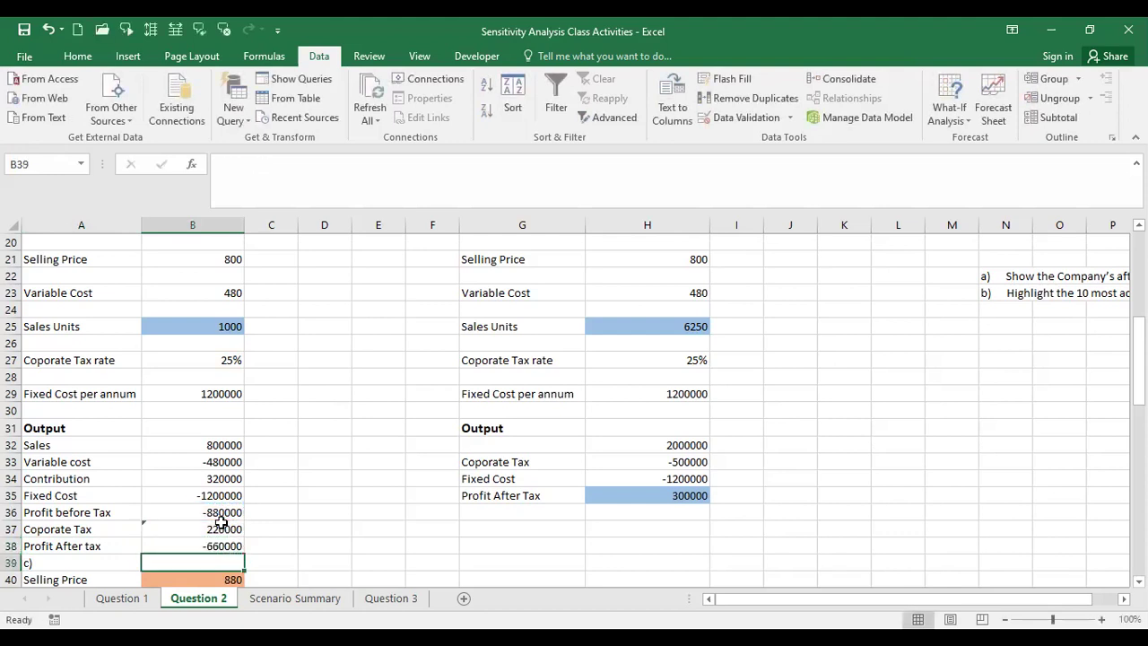
Step: Run Goal Seek to bring Profit After tax in B38 to 0 by changing the Sales Units in B25
{"action": "left_click", "coordinate": [223, 544]}
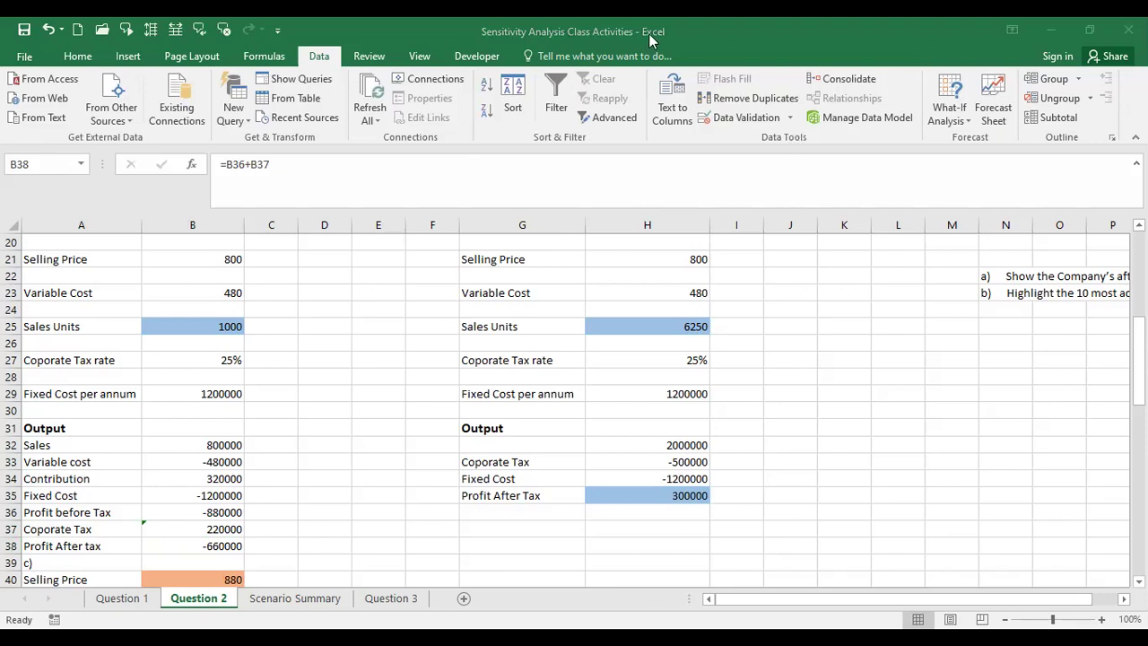
{"action": "left_click", "coordinate": [956, 117]}
{"action": "left_click", "coordinate": [970, 159]}
{"action": "left_click", "coordinate": [600, 187]}
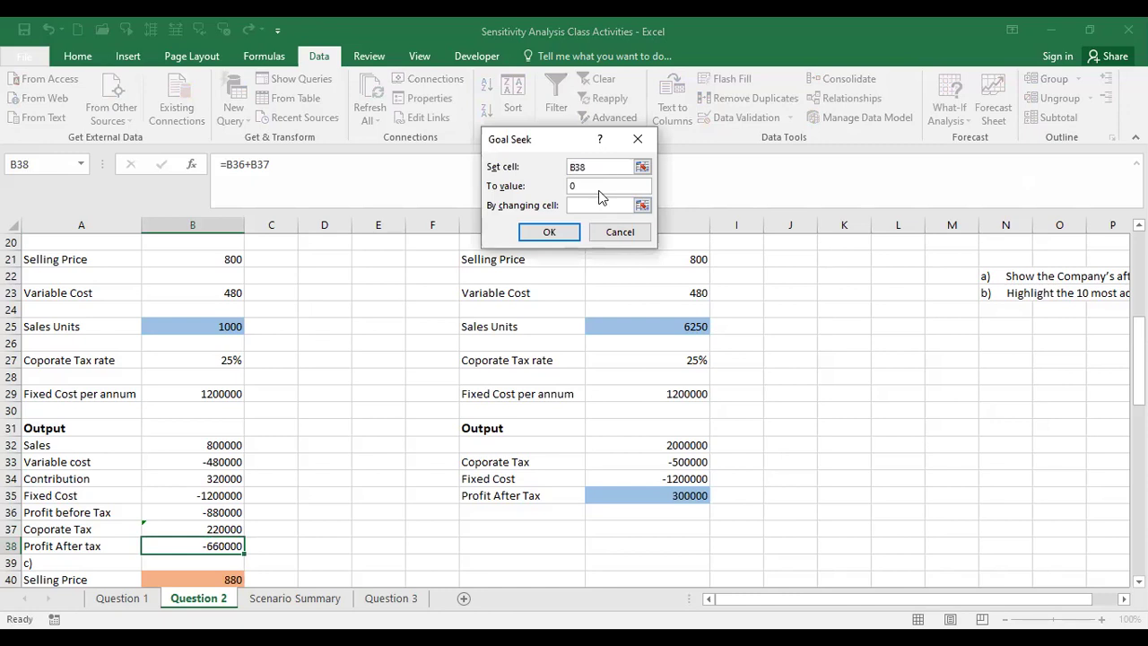
{"action": "left_click", "coordinate": [592, 205]}
{"action": "left_click", "coordinate": [590, 206]}
{"action": "left_click", "coordinate": [206, 327]}
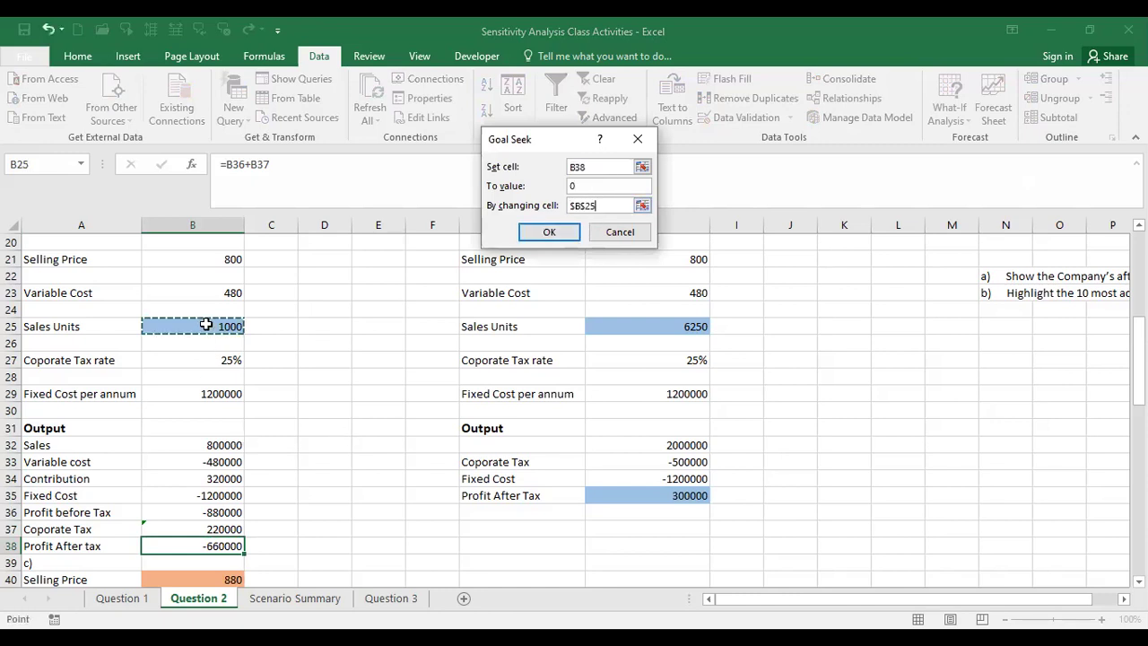
{"action": "left_click", "coordinate": [549, 233]}
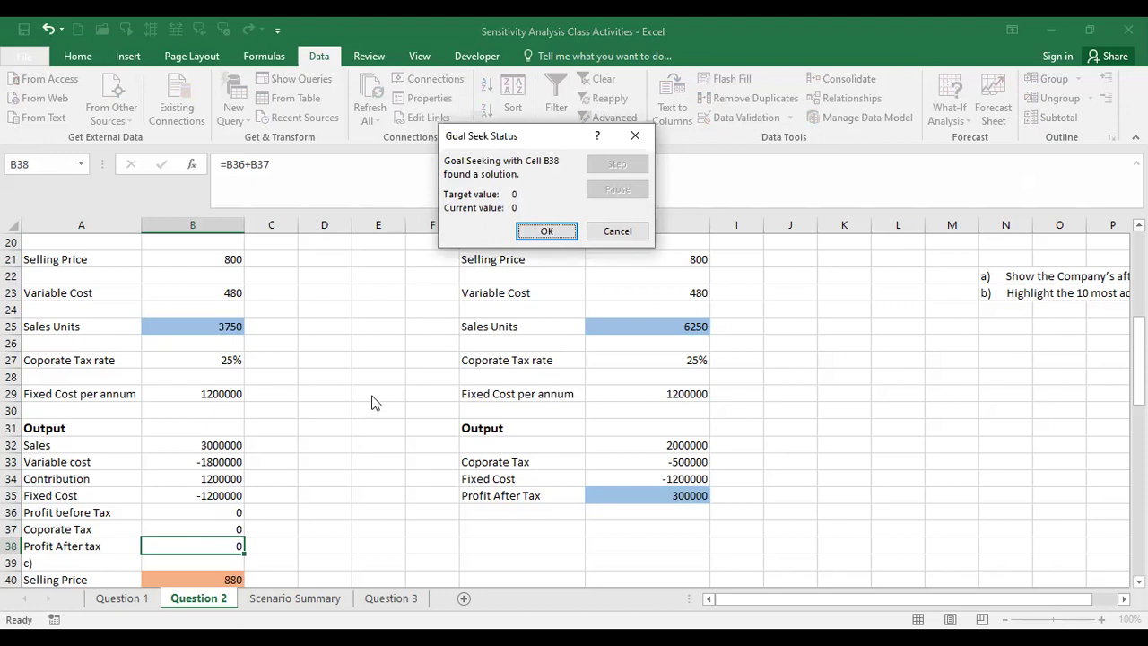
{"action": "left_click", "coordinate": [540, 230]}
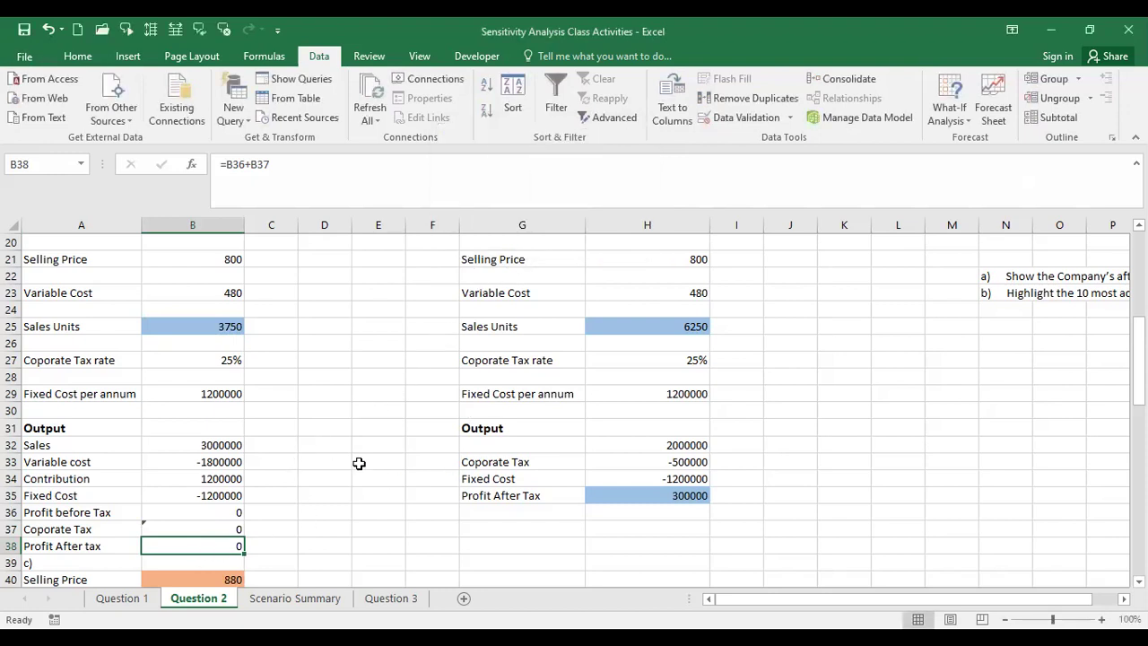
{"action": "left_click", "coordinate": [351, 459]}
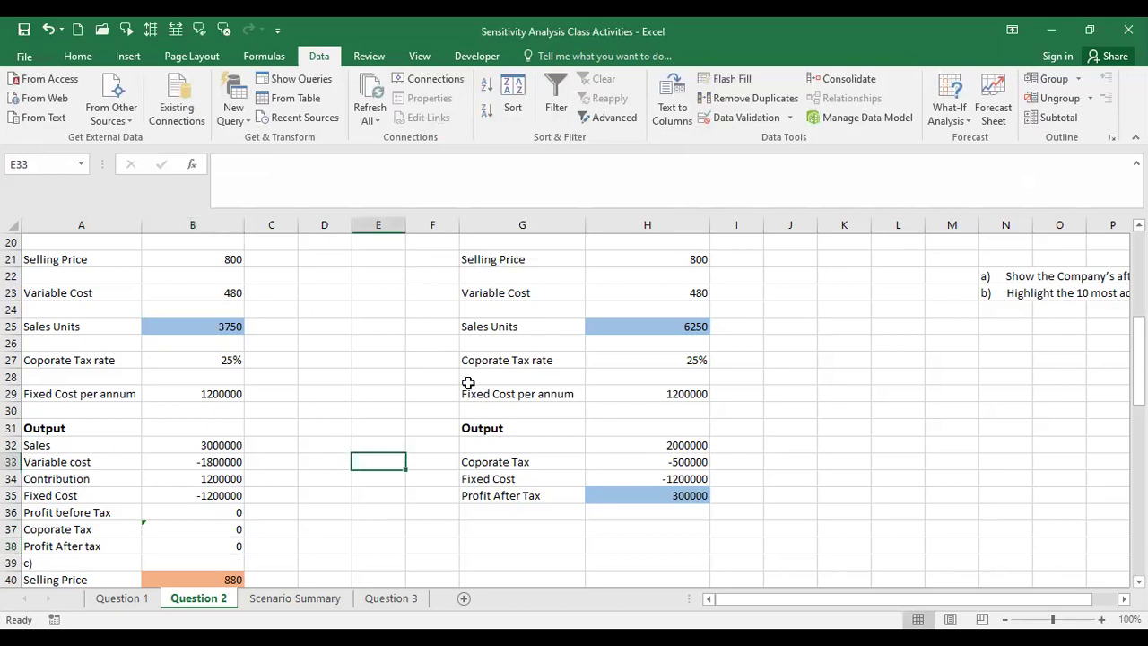
Step: Copy the part a) calculation block A21:B38 over the part b) block starting at G21
{"action": "left_click_drag", "start_coordinate": [1138, 334], "coordinate": [1138, 334]}
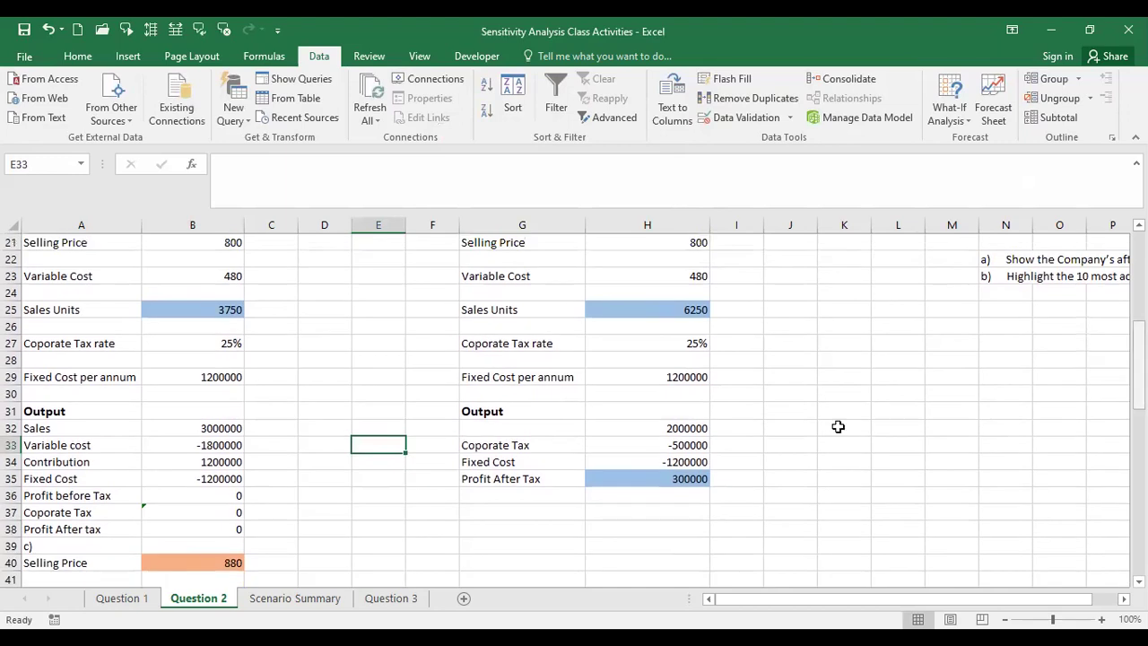
{"action": "left_click", "coordinate": [222, 529]}
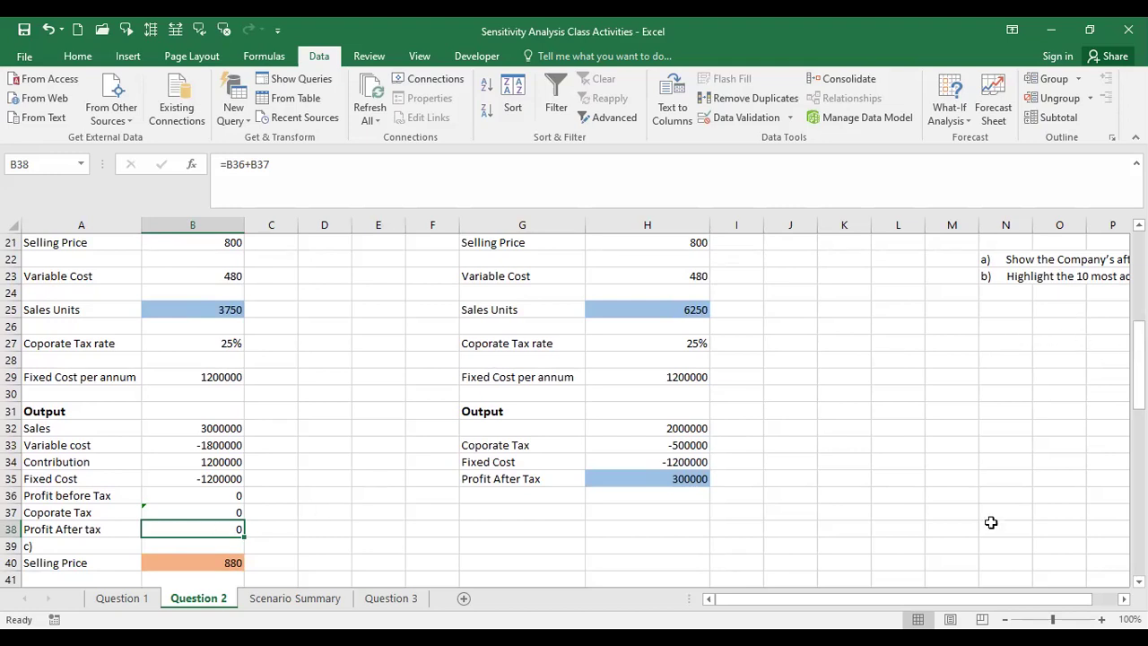
{"action": "left_click_drag", "start_coordinate": [928, 603], "coordinate": [952, 603]}
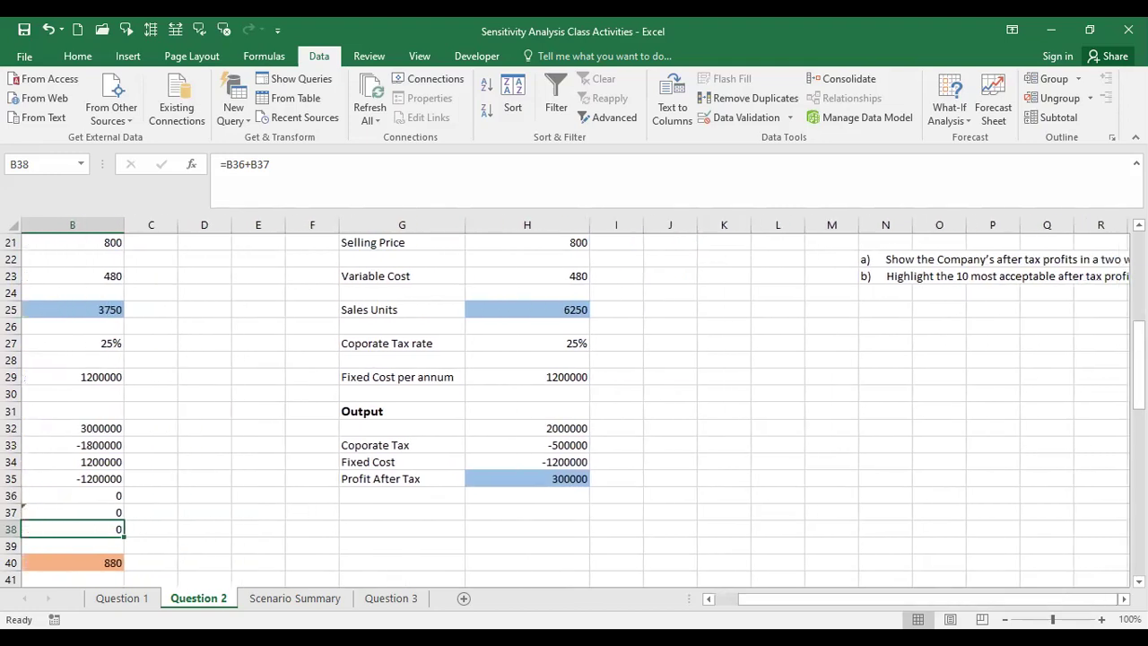
{"action": "left_click_drag", "start_coordinate": [1139, 368], "coordinate": [1138, 361]}
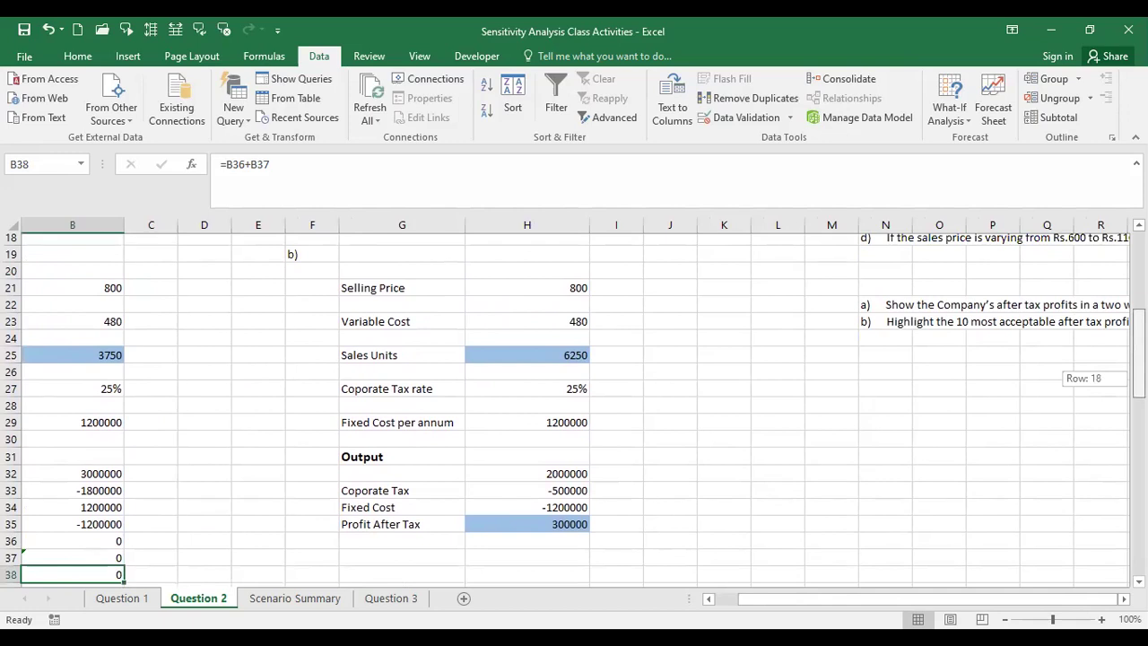
{"action": "left_click_drag", "start_coordinate": [1138, 362], "coordinate": [1138, 367]}
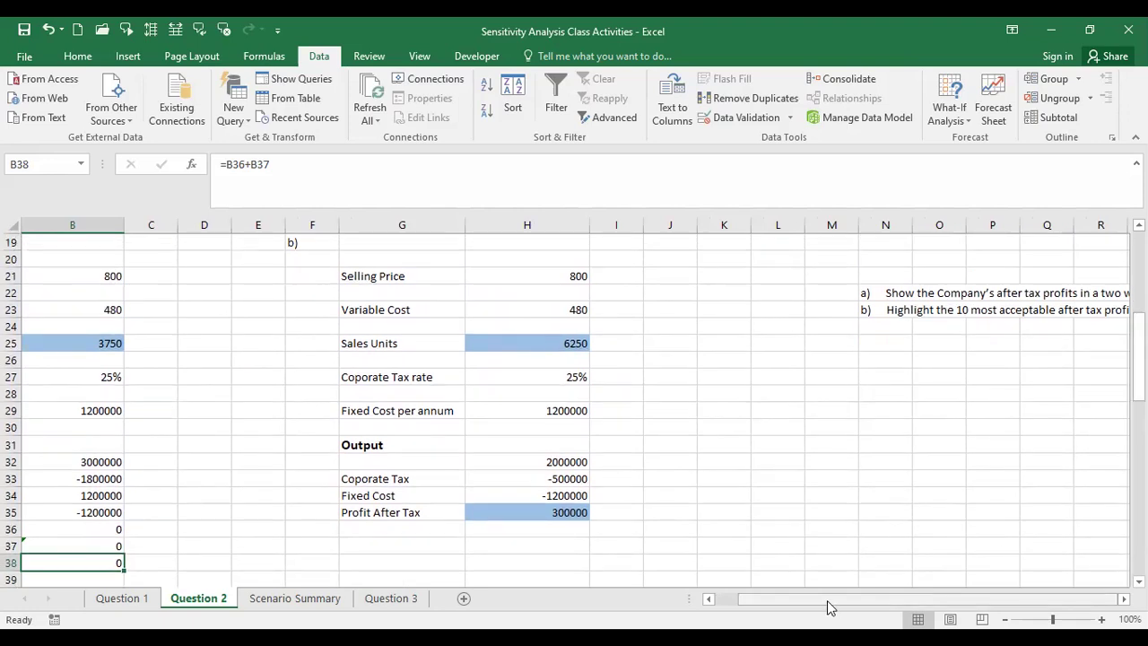
{"action": "left_click_drag", "start_coordinate": [780, 610], "coordinate": [761, 610]}
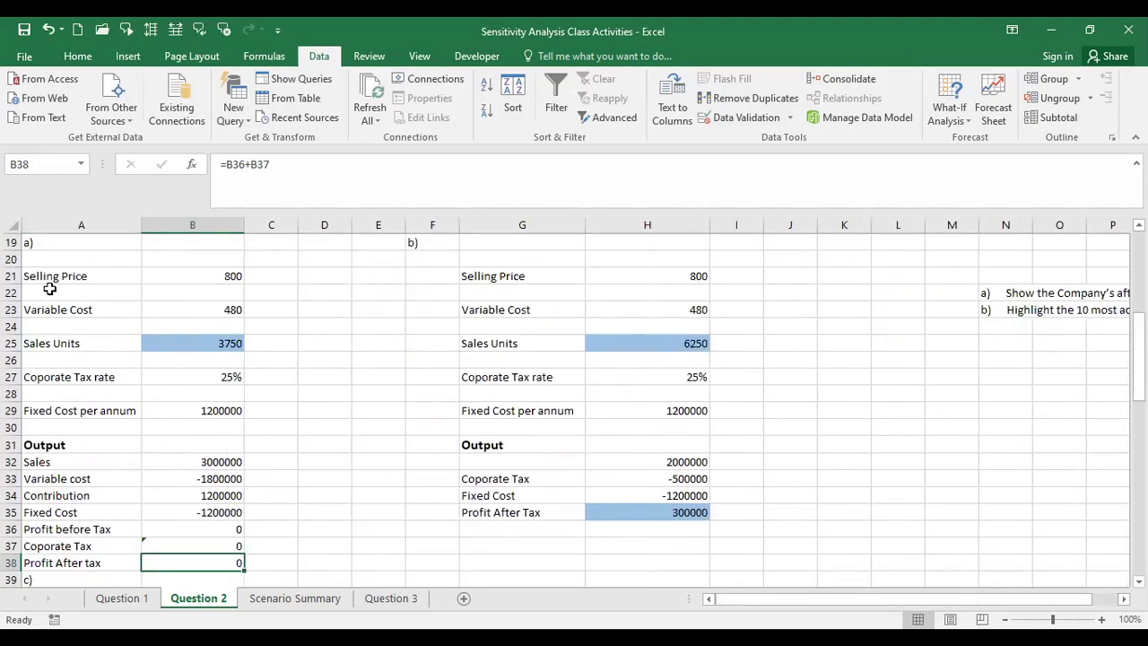
{"action": "left_click_drag", "start_coordinate": [44, 277], "coordinate": [161, 558]}
{"action": "key", "text": "ctrl+c"}
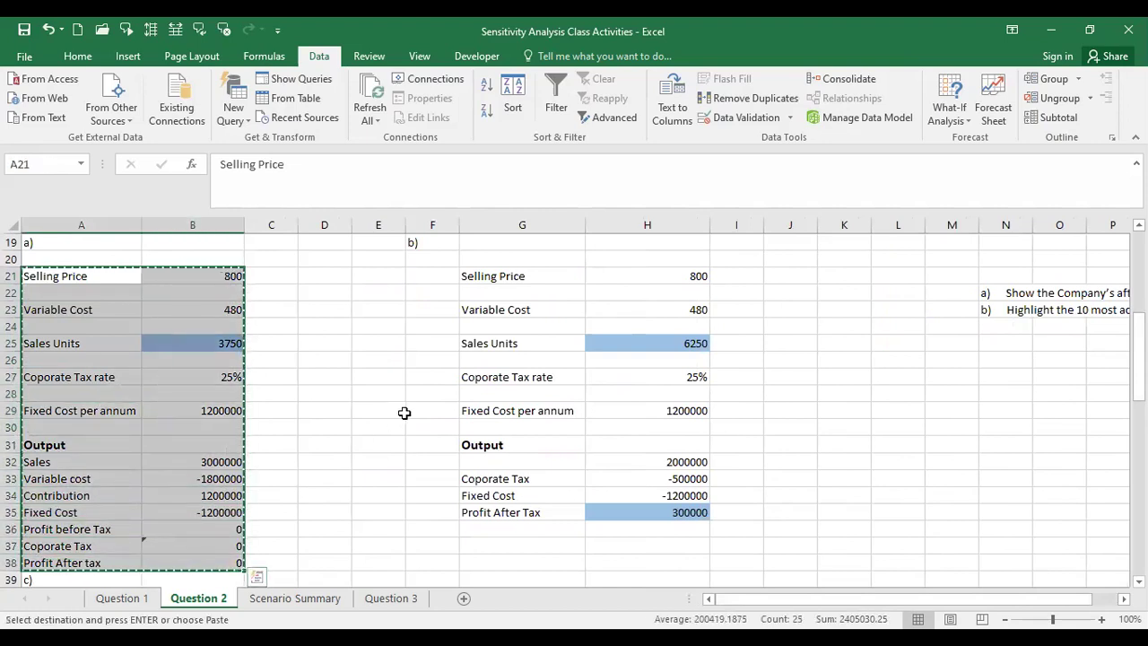
{"action": "left_click", "coordinate": [483, 277]}
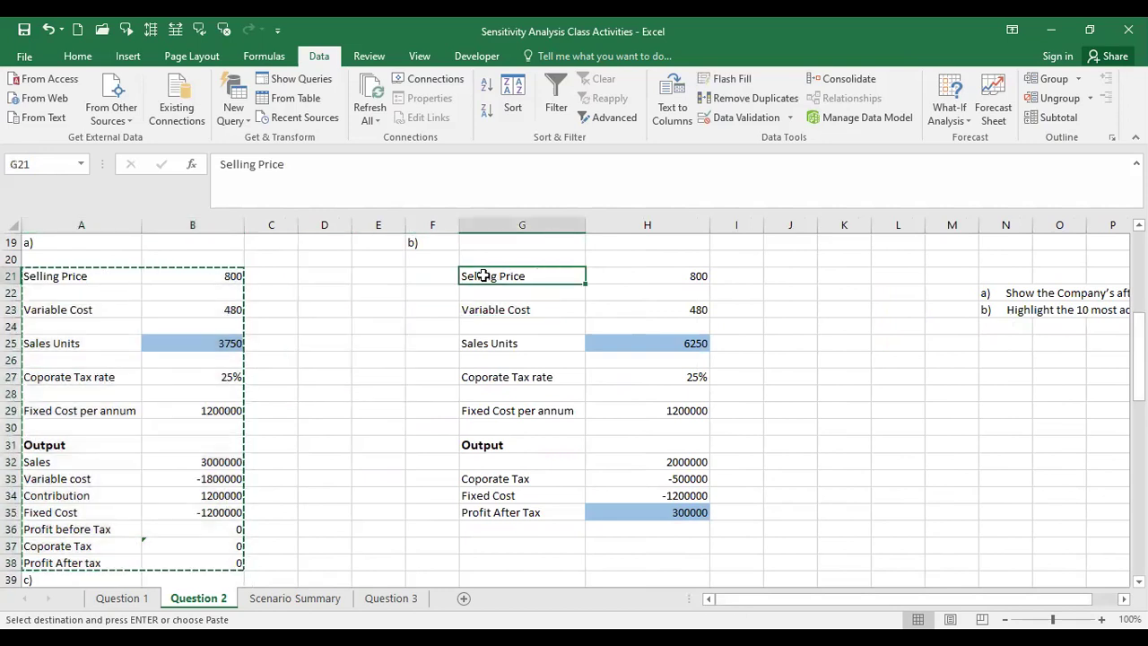
{"action": "key", "text": "Return"}
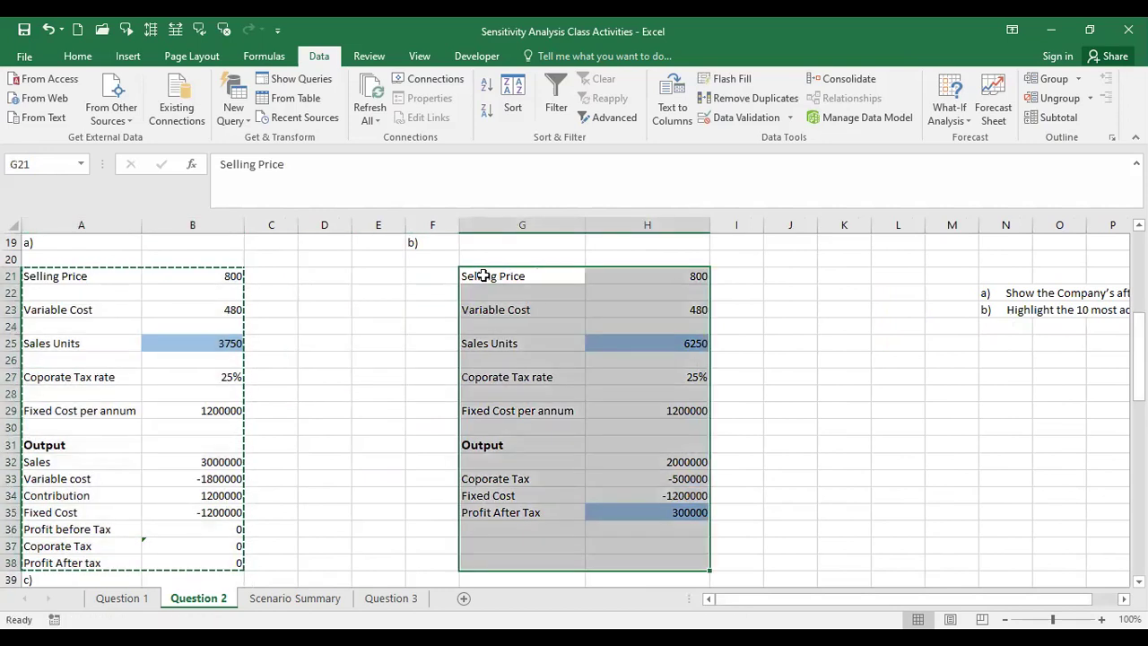
{"action": "left_click", "coordinate": [893, 355]}
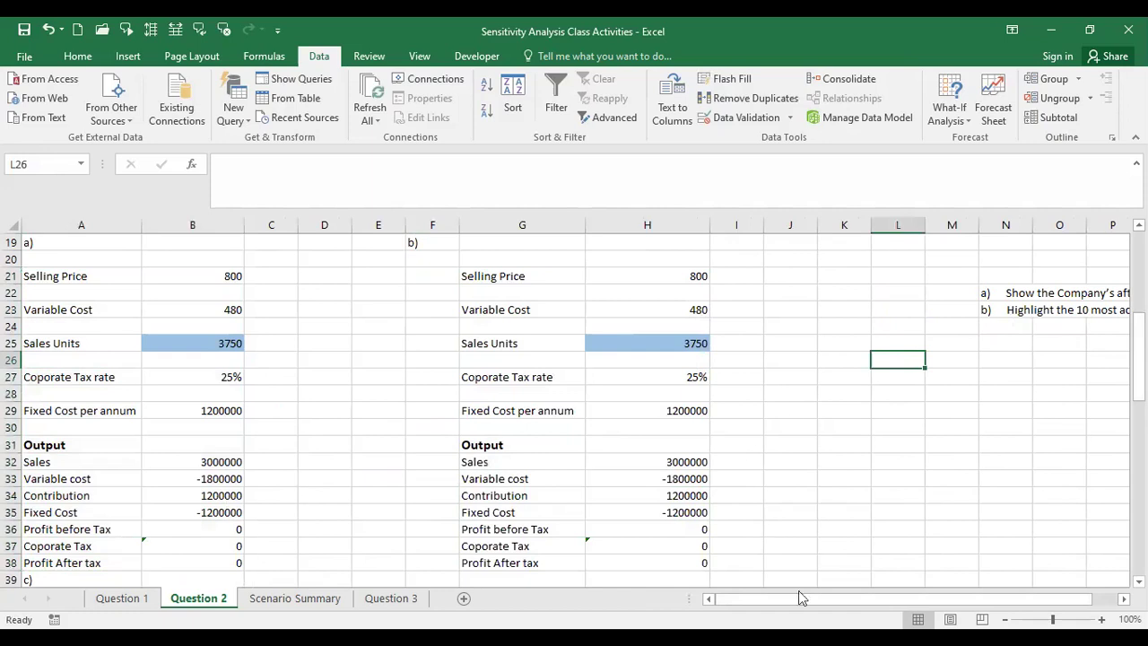
Step: Run Goal Seek to bring part b)'s Profit After tax in H38 to 300000 by changing the Sales Units in H25
{"action": "scroll", "coordinate": [1017, 507], "scroll_direction": "down", "scroll_amount": 1}
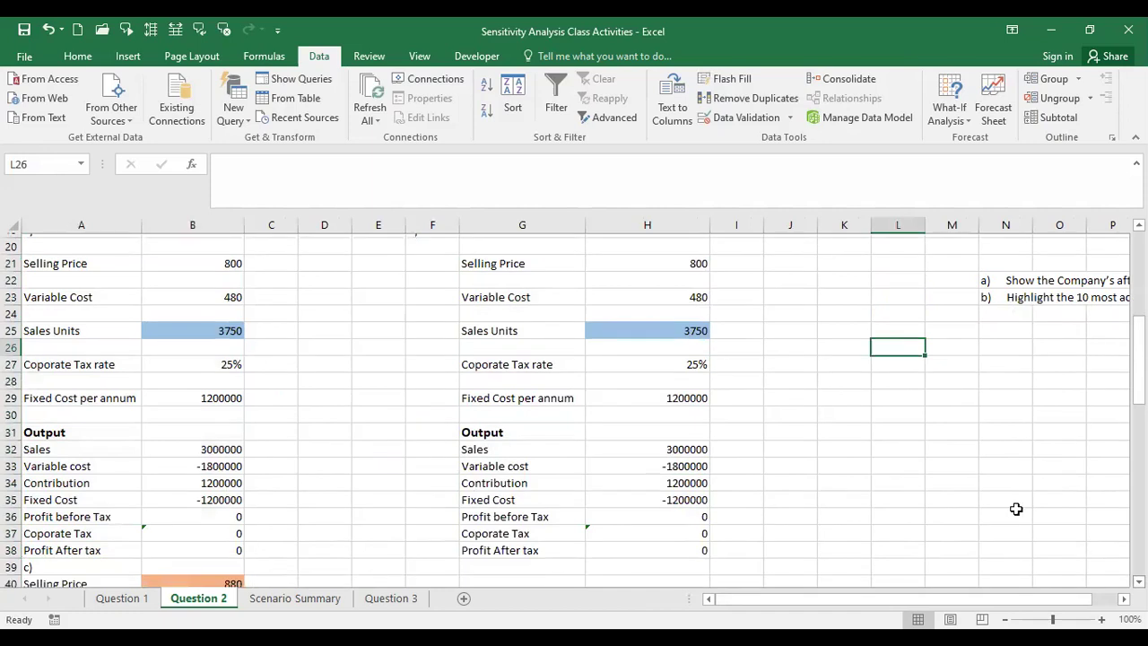
{"action": "left_click", "coordinate": [670, 560]}
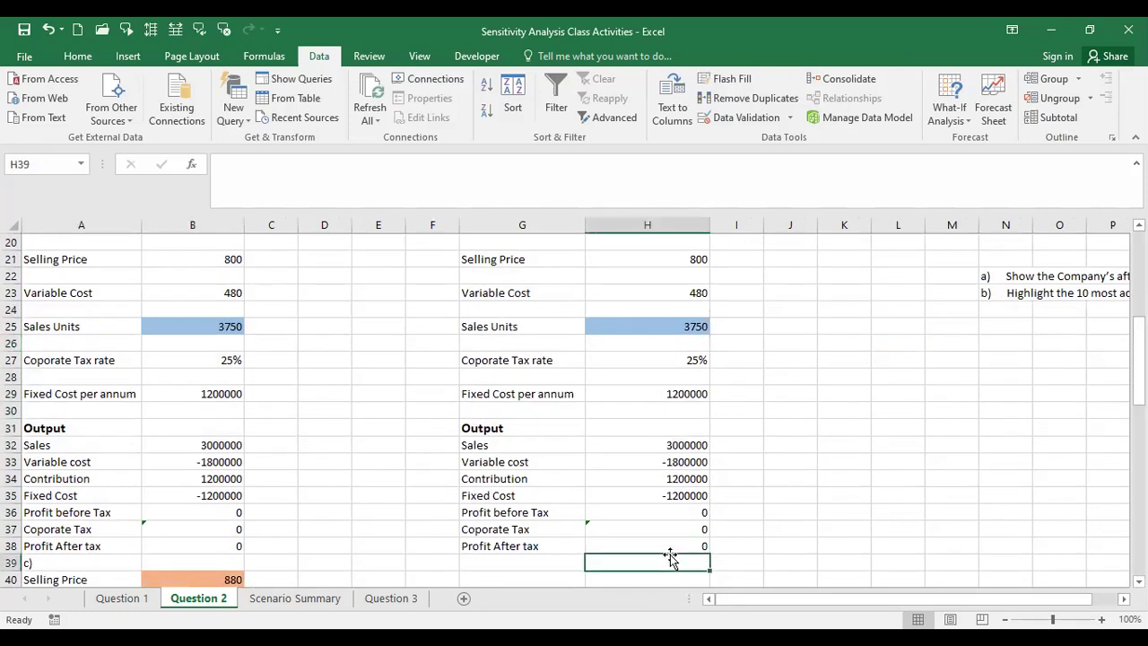
{"action": "left_click", "coordinate": [670, 545]}
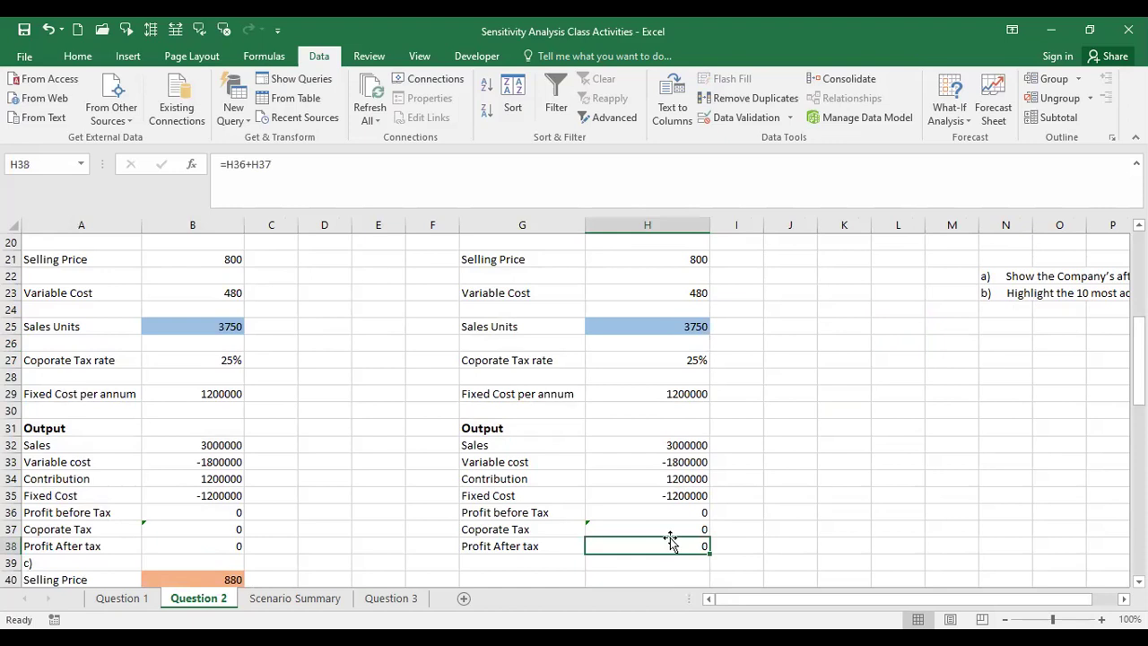
{"action": "left_click", "coordinate": [944, 113]}
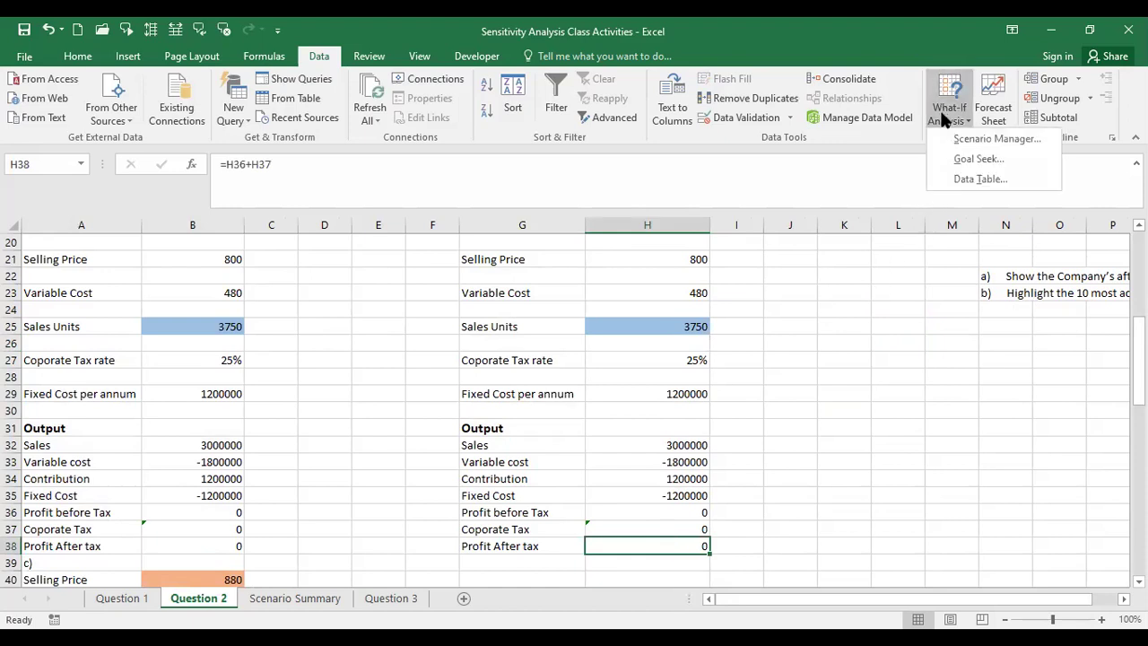
{"action": "left_click", "coordinate": [954, 161]}
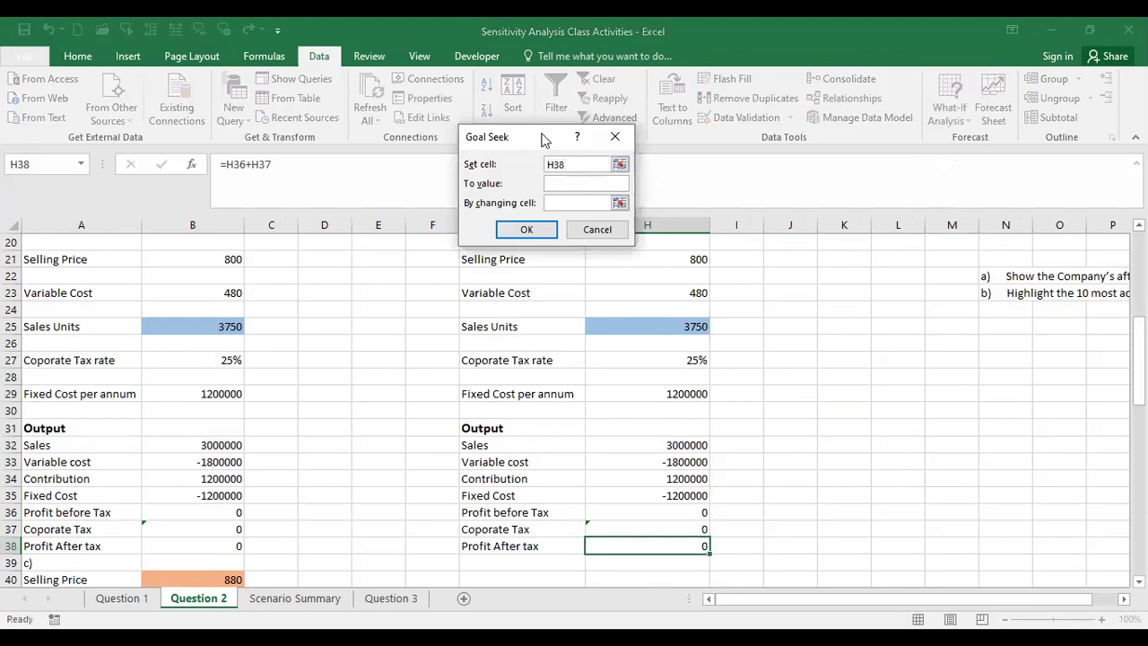
{"action": "left_click_drag", "start_coordinate": [542, 141], "coordinate": [814, 147]}
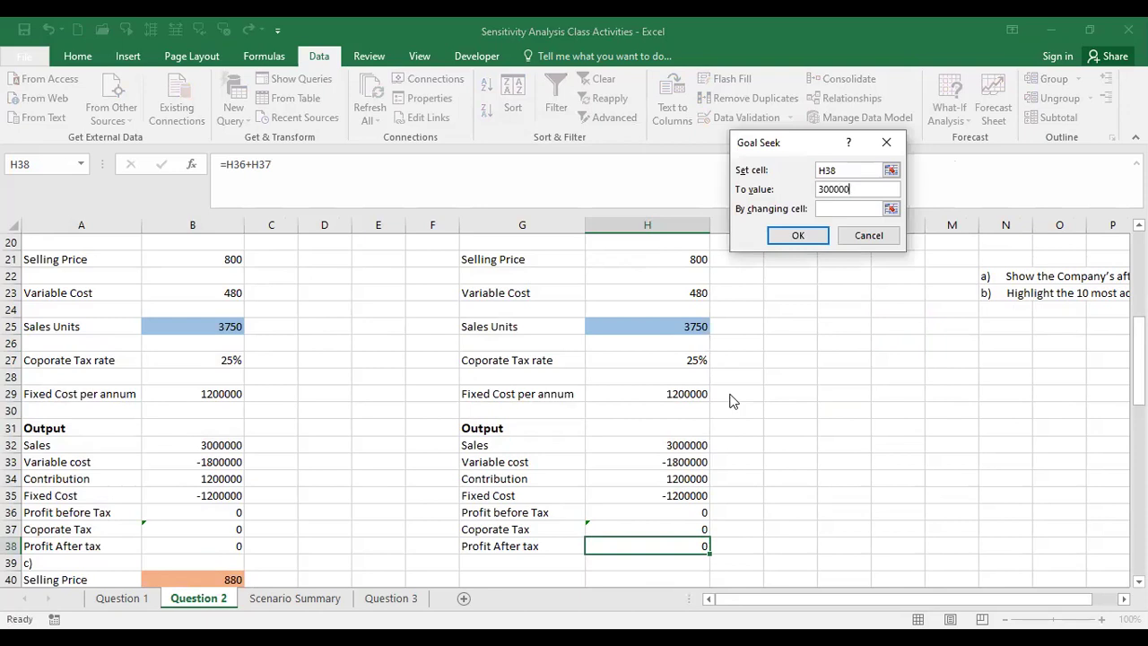
{"action": "left_click", "coordinate": [829, 208]}
{"action": "left_click", "coordinate": [643, 327]}
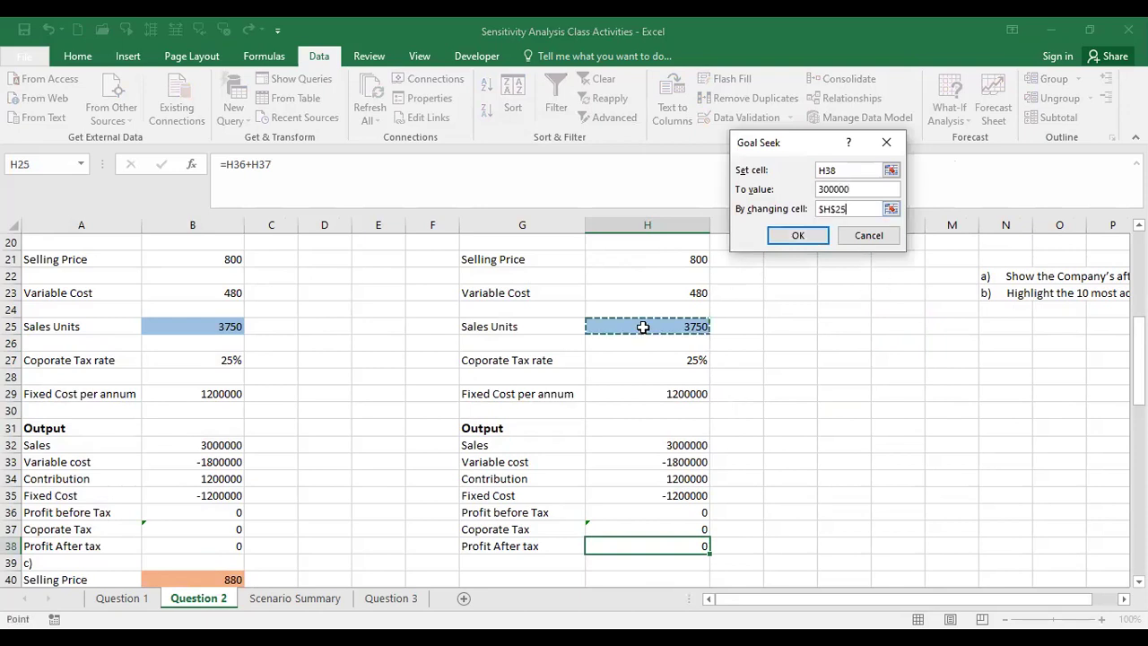
{"action": "left_click", "coordinate": [794, 237]}
{"action": "left_click", "coordinate": [795, 237]}
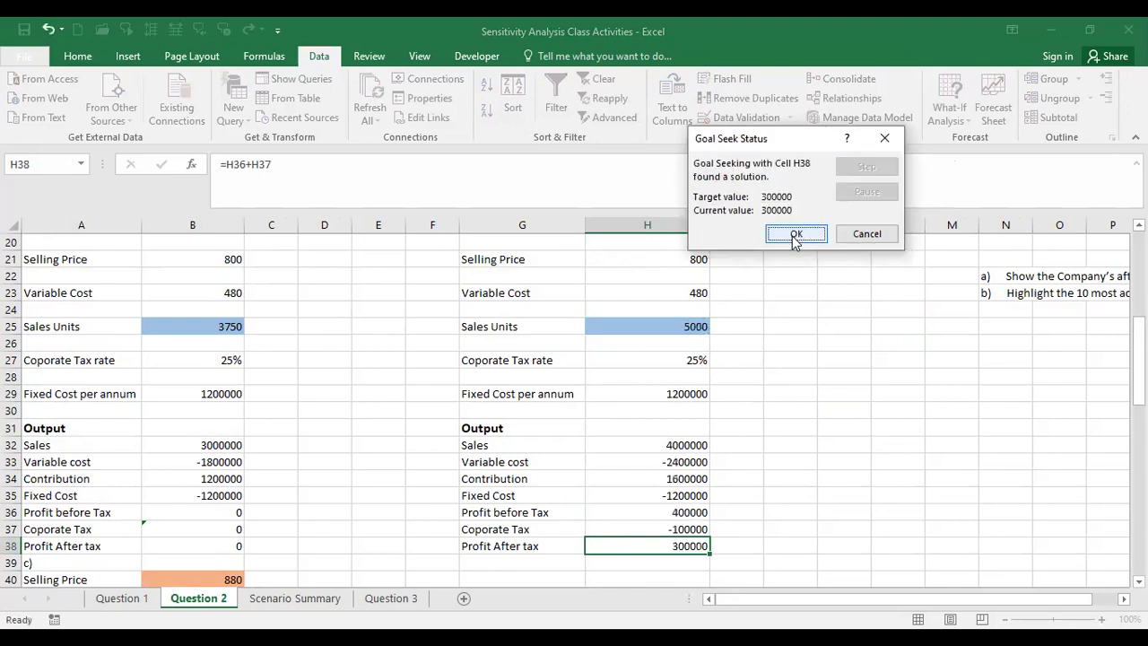
{"action": "left_click", "coordinate": [798, 231]}
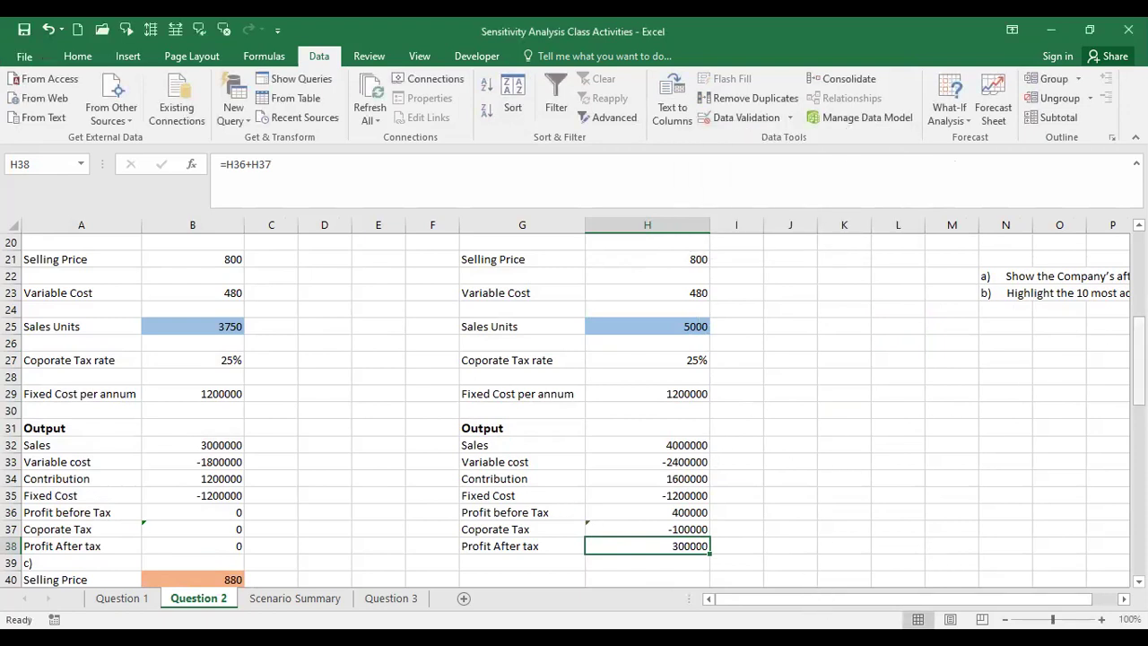
Step: Copy part b)'s calculation block G21:H38 over the part c) block starting at A40
{"action": "left_click_drag", "start_coordinate": [1138, 350], "coordinate": [1137, 342]}
{"action": "left_click_drag", "start_coordinate": [487, 275], "coordinate": [619, 558]}
{"action": "key", "text": "ctrl+c"}
{"action": "left_click", "coordinate": [1139, 581]}
{"action": "left_click", "coordinate": [1140, 582]}
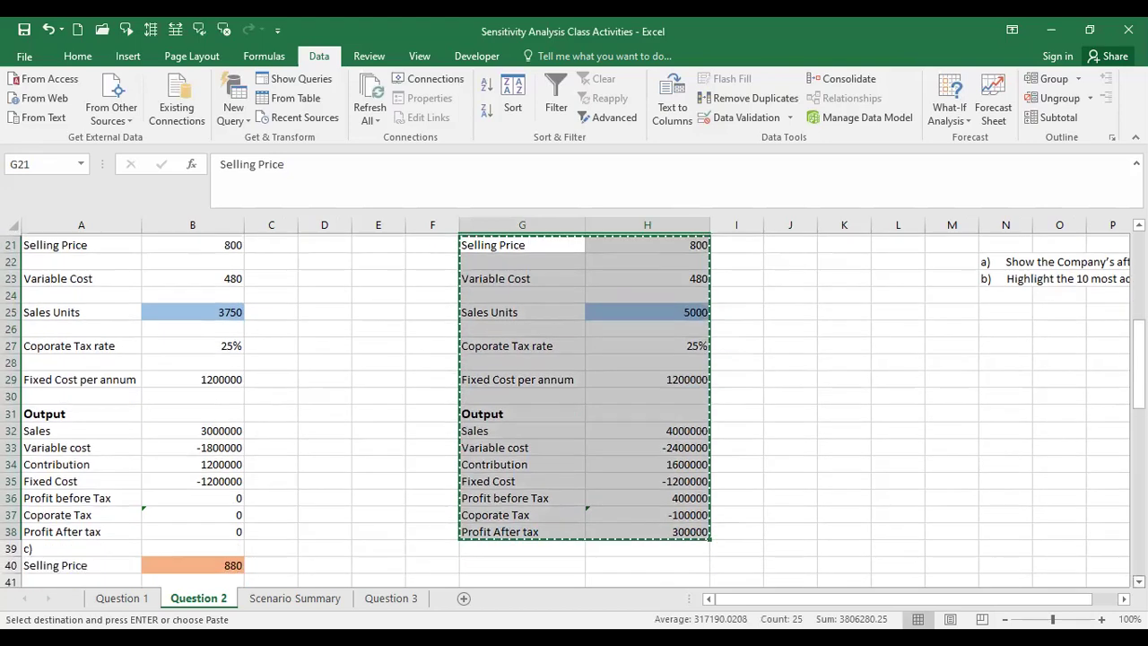
{"action": "left_click", "coordinate": [1139, 582]}
{"action": "left_click", "coordinate": [1140, 581]}
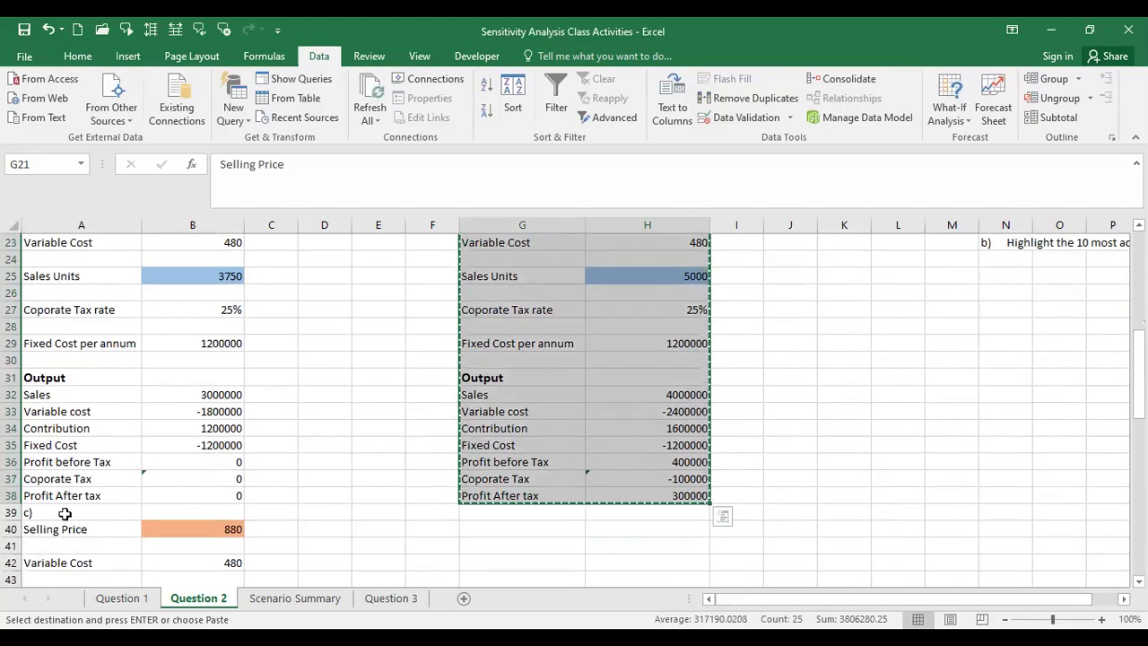
{"action": "left_click", "coordinate": [46, 536]}
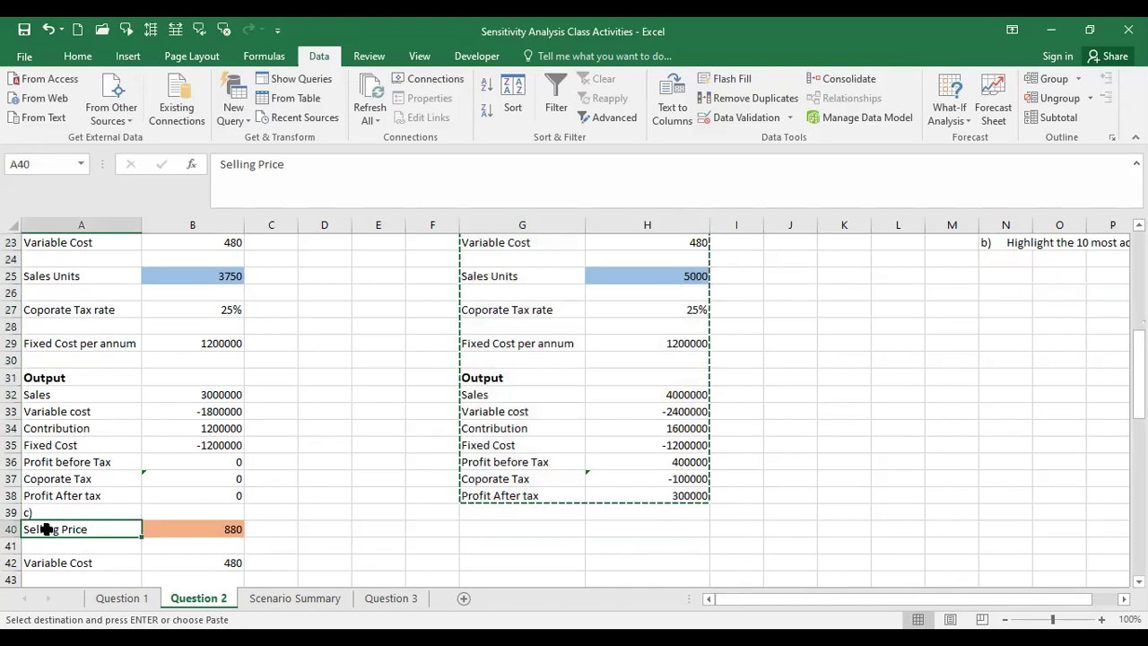
{"action": "key", "text": "Return"}
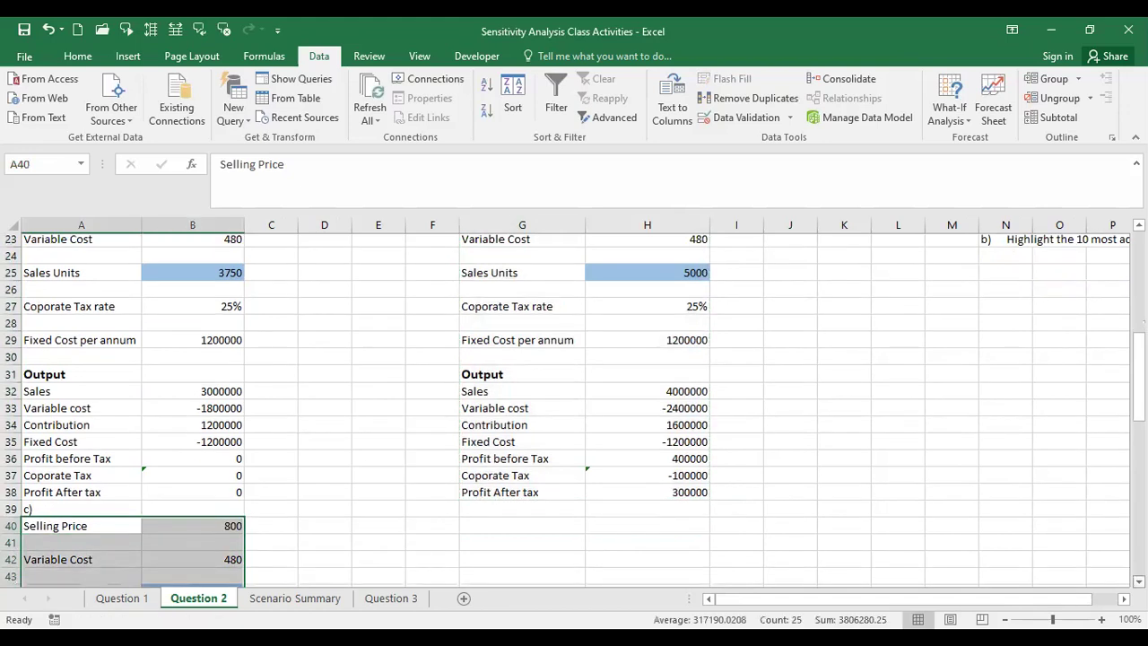
Step: Set part c)'s Sales Units in B44 to 3750
{"action": "scroll", "coordinate": [575, 403], "scroll_direction": "down", "scroll_amount": 5}
{"action": "scroll", "coordinate": [574, 404], "scroll_direction": "down", "scroll_amount": 1}
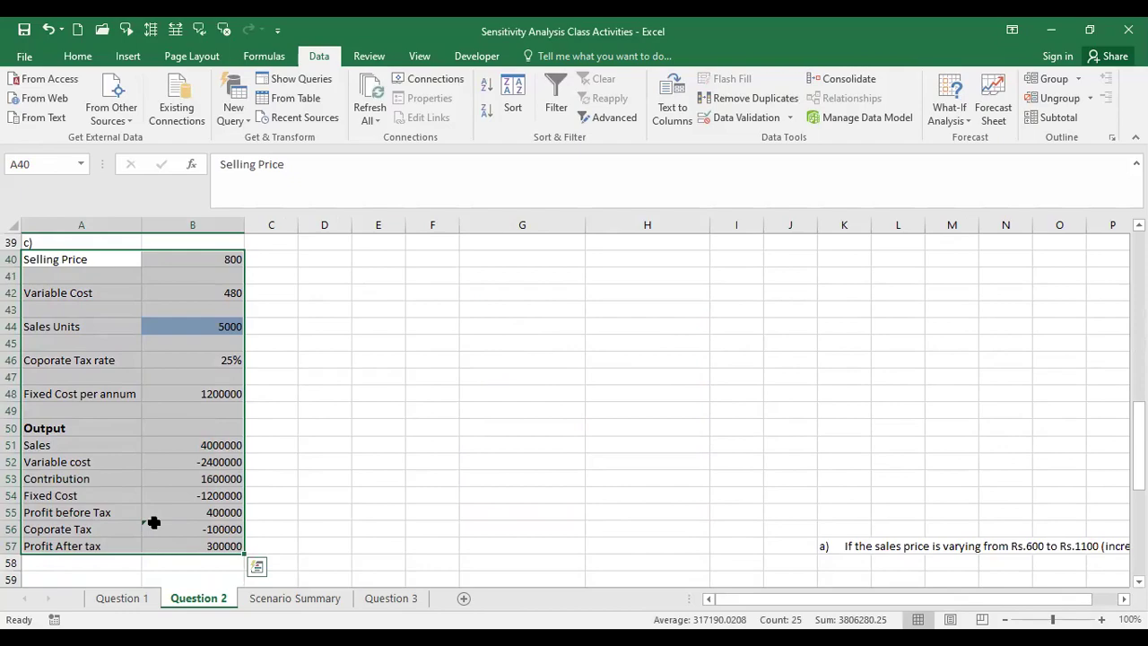
{"action": "left_click", "coordinate": [172, 542]}
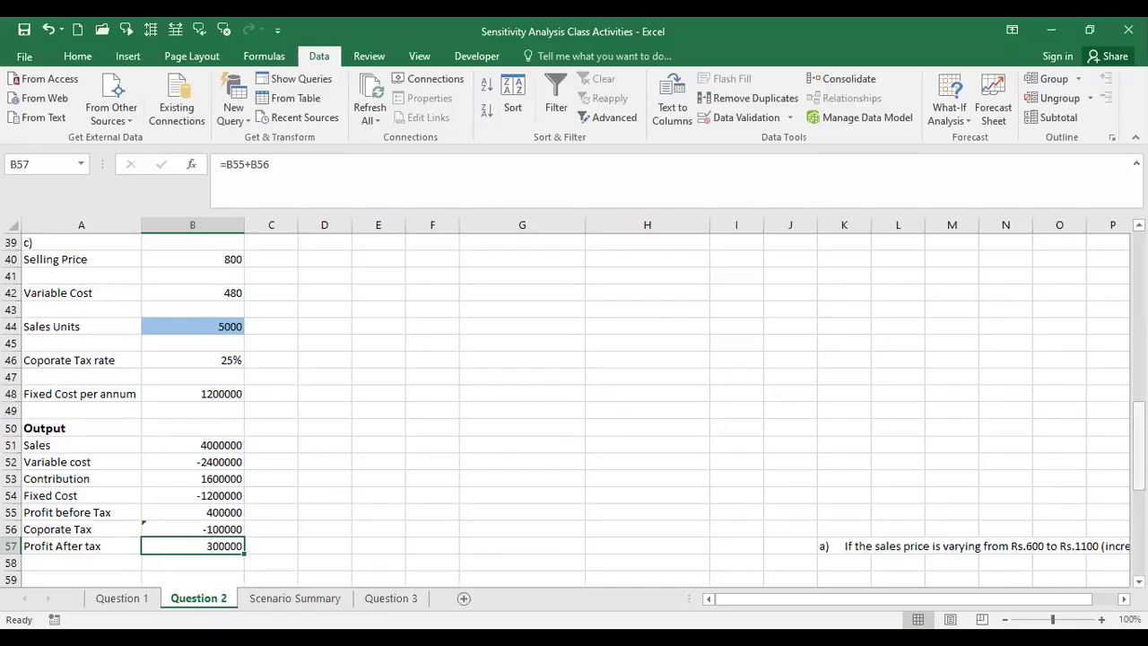
{"action": "mouse_move", "coordinate": [1137, 430]}
{"action": "left_mouse_down"}
{"action": "mouse_move", "coordinate": [1137, 359]}
{"action": "mouse_move", "coordinate": [1138, 428]}
{"action": "left_mouse_up"}
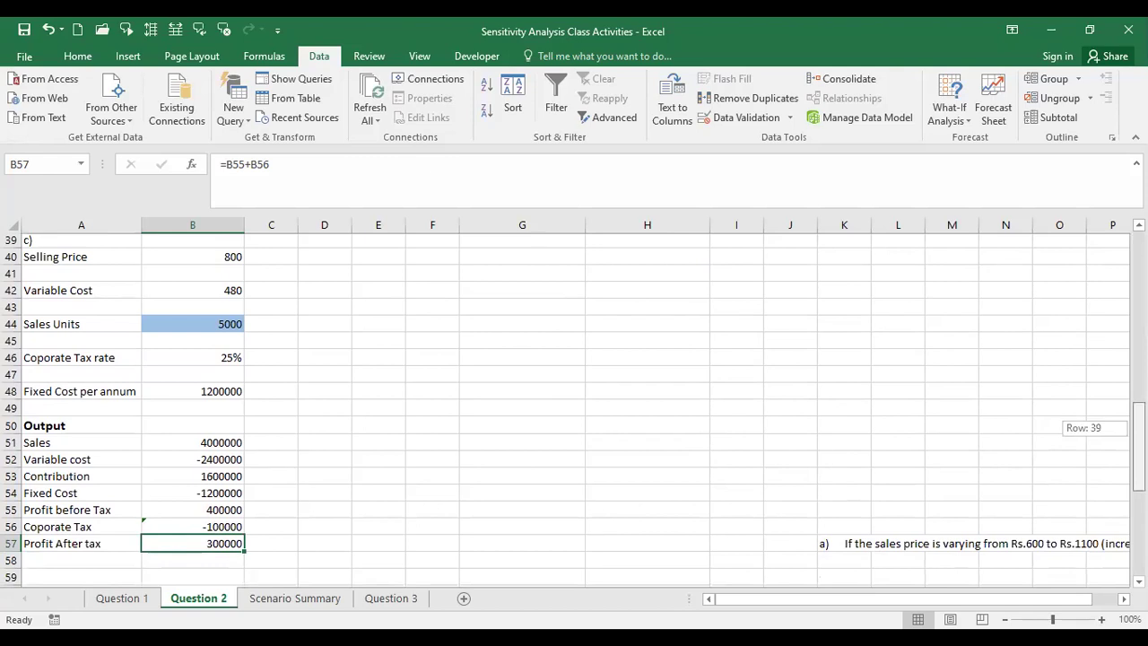
{"action": "left_click_drag", "start_coordinate": [1137, 428], "coordinate": [1138, 430]}
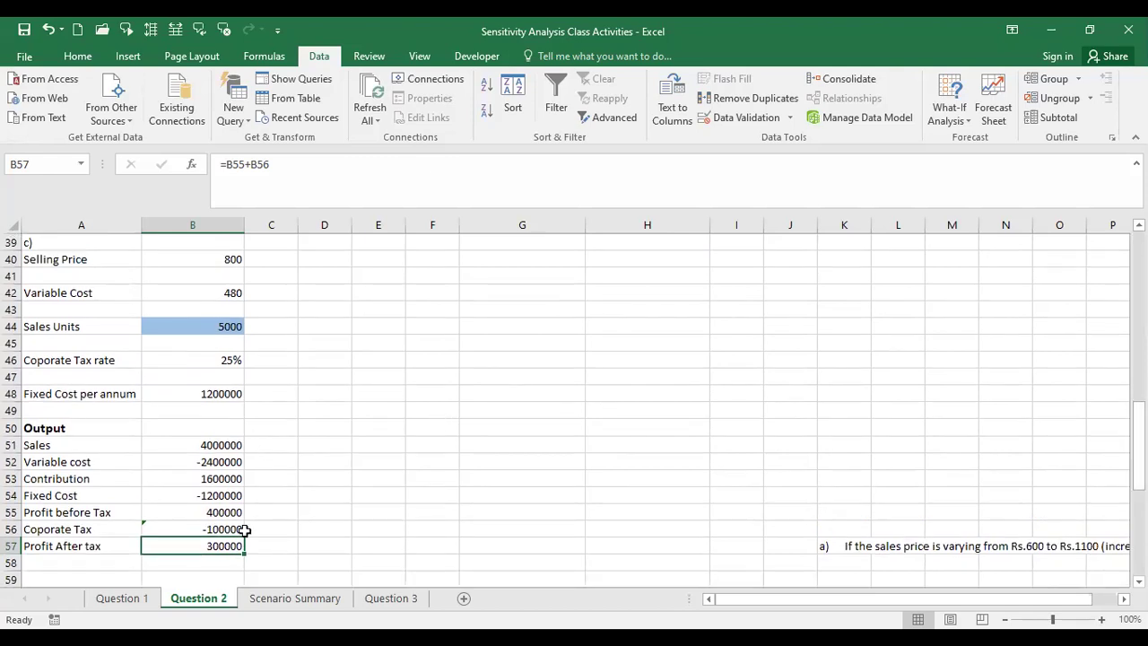
{"action": "left_click", "coordinate": [192, 328]}
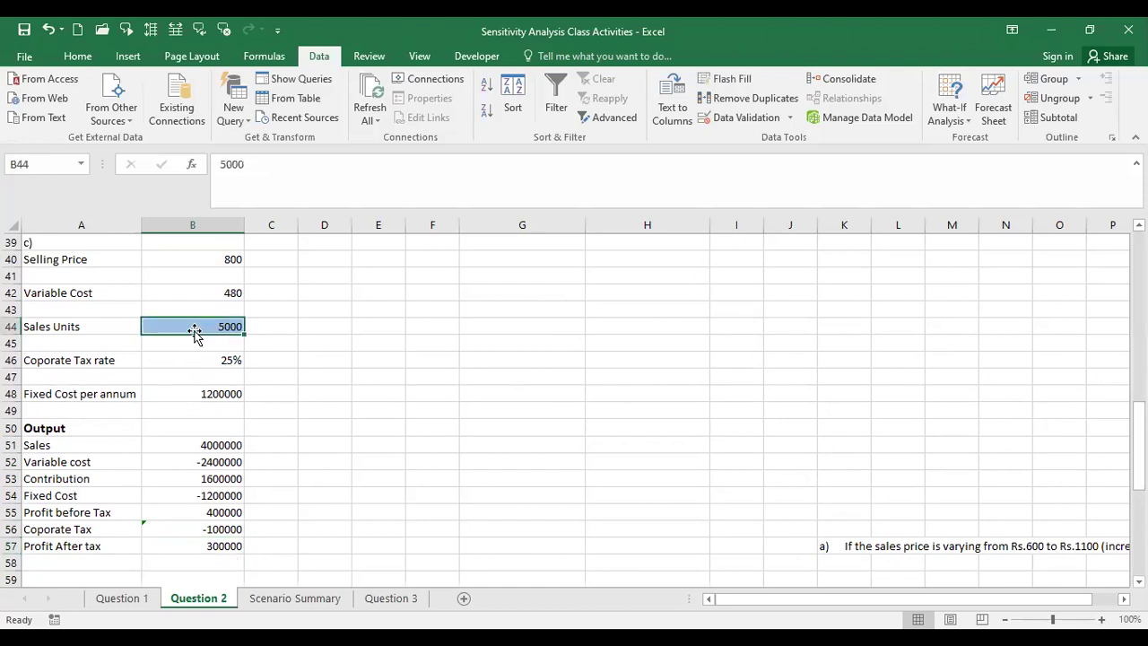
{"action": "type", "text": "3750"}
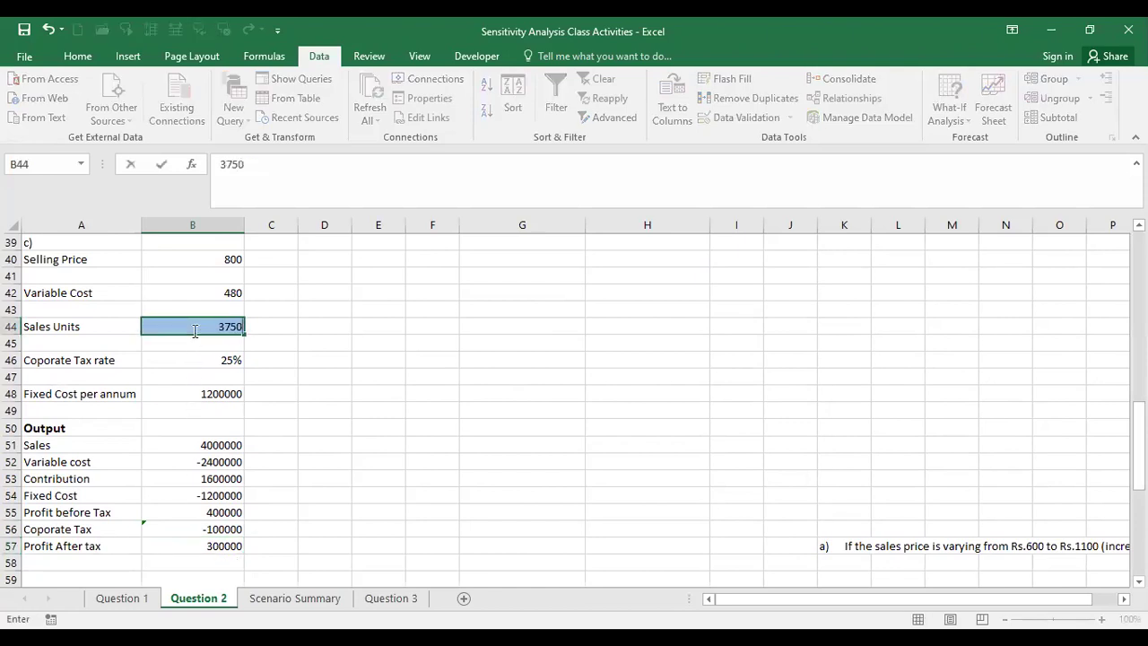
{"action": "key", "text": "Return"}
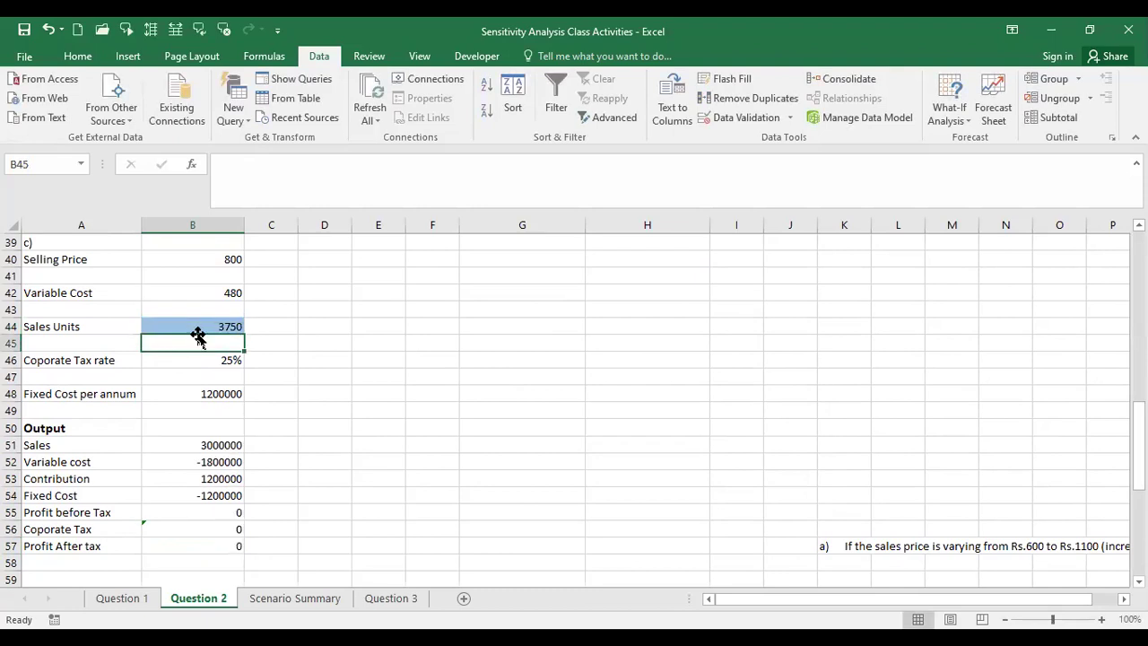
Step: Run Goal Seek to bring part c)'s Profit After tax in B57 to 300000 by changing the Selling Price in B40
{"action": "left_click", "coordinate": [211, 332]}
{"action": "left_click", "coordinate": [193, 547]}
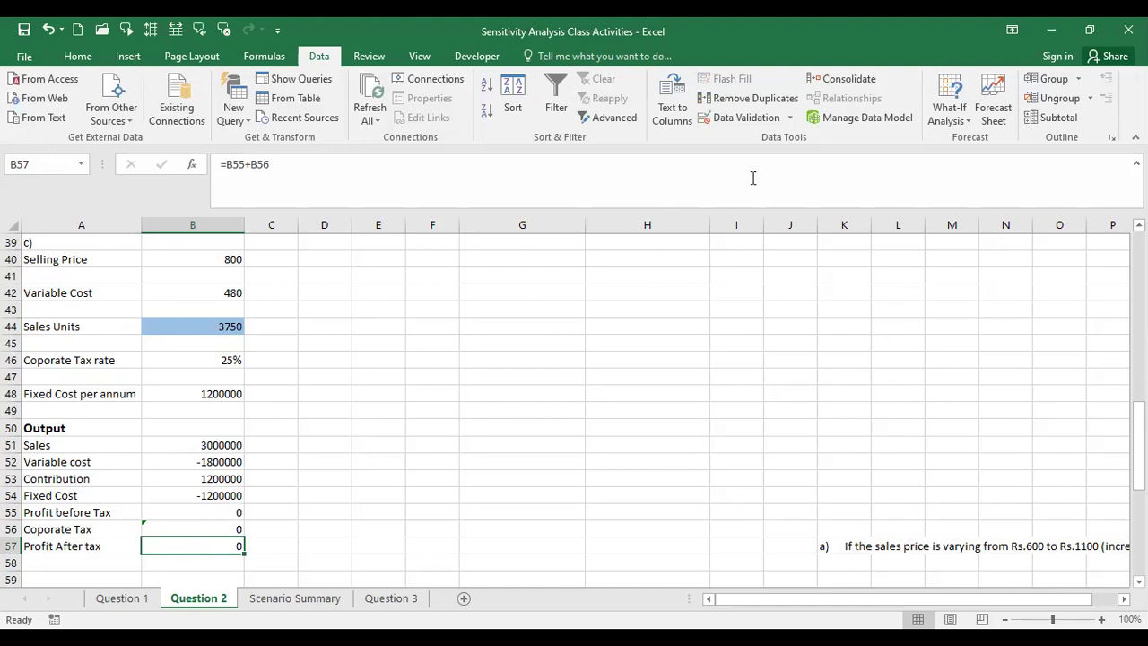
{"action": "left_click", "coordinate": [949, 119]}
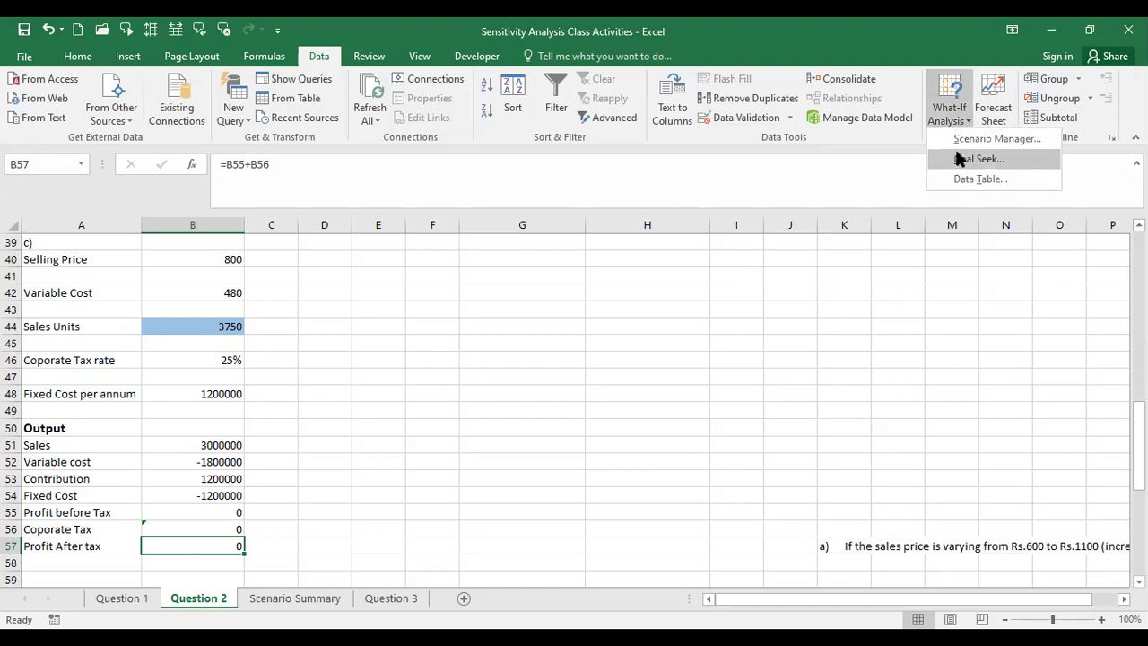
{"action": "left_click", "coordinate": [960, 160]}
{"action": "left_click", "coordinate": [816, 186]}
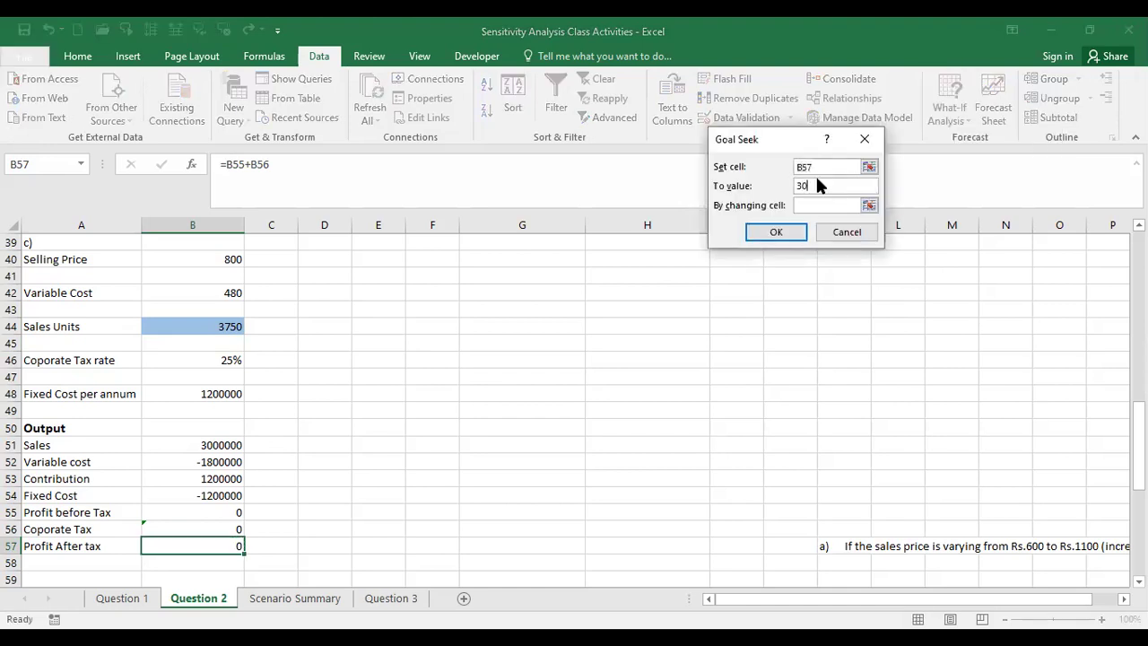
{"action": "type", "text": "300000"}
{"action": "left_click", "coordinate": [813, 199]}
{"action": "left_click", "coordinate": [198, 265]}
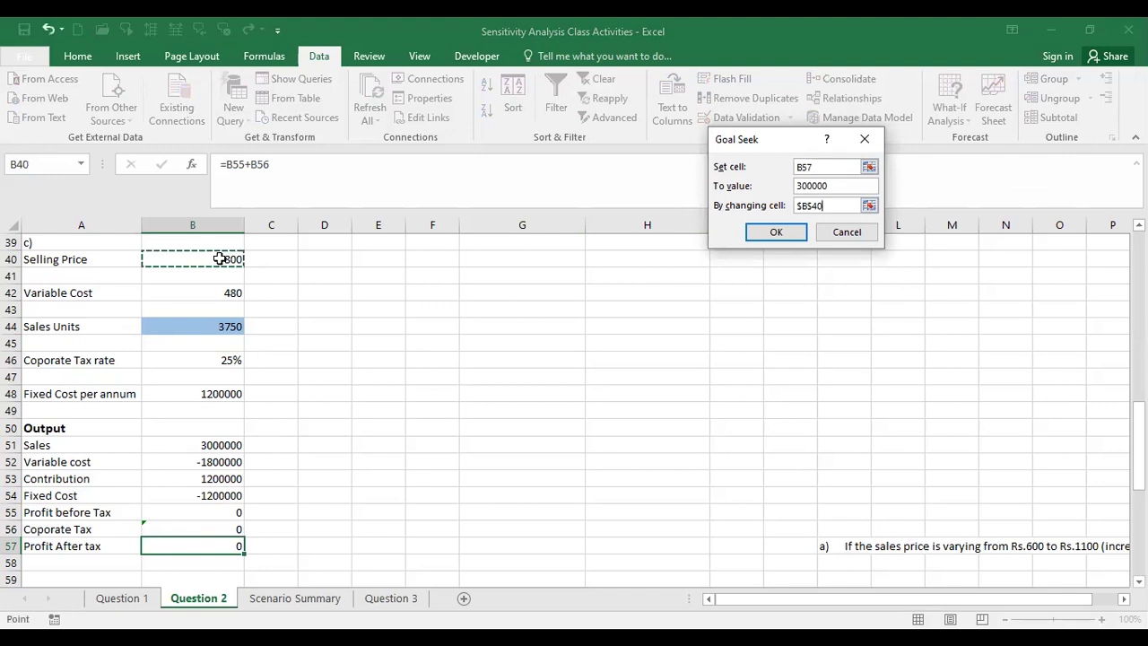
{"action": "left_click", "coordinate": [767, 232]}
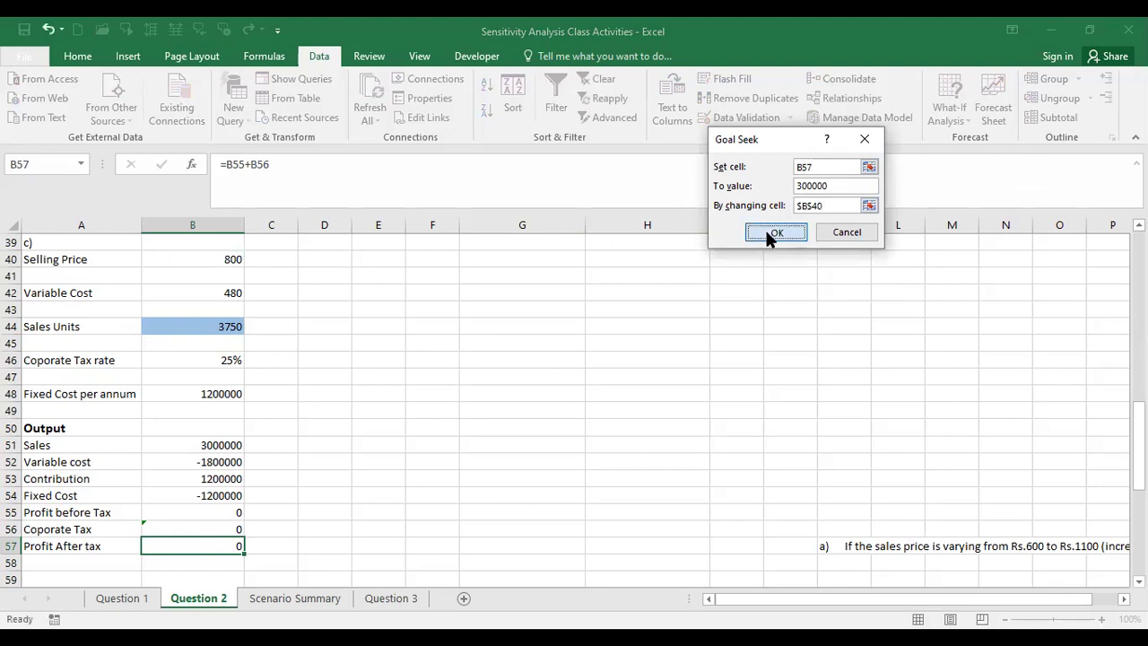
{"action": "left_click", "coordinate": [772, 233]}
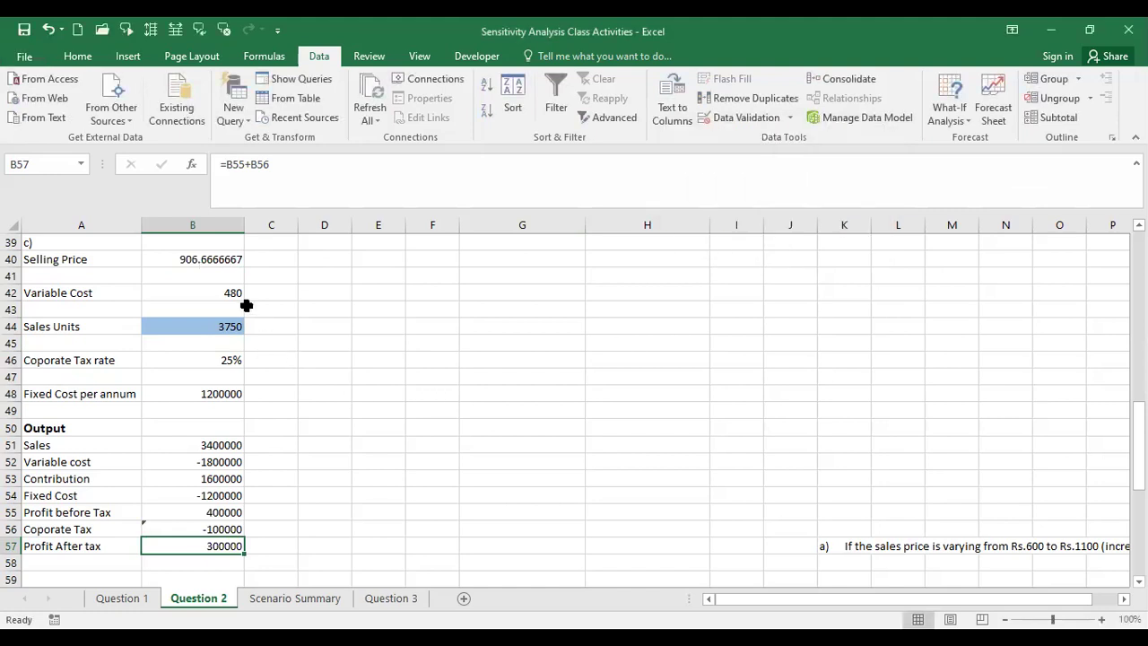
Step: Fill part c)'s Selling Price cell B40 with light blue and remove the fill from the Sales Units cell B44
{"action": "left_click", "coordinate": [215, 267]}
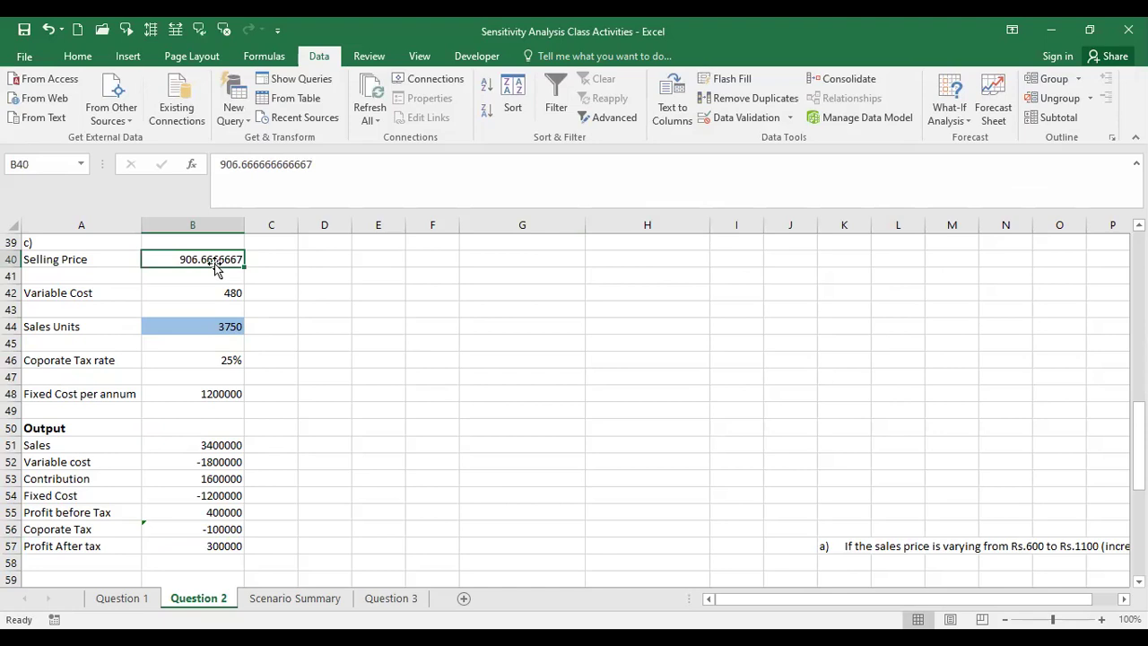
{"action": "left_click", "coordinate": [77, 59]}
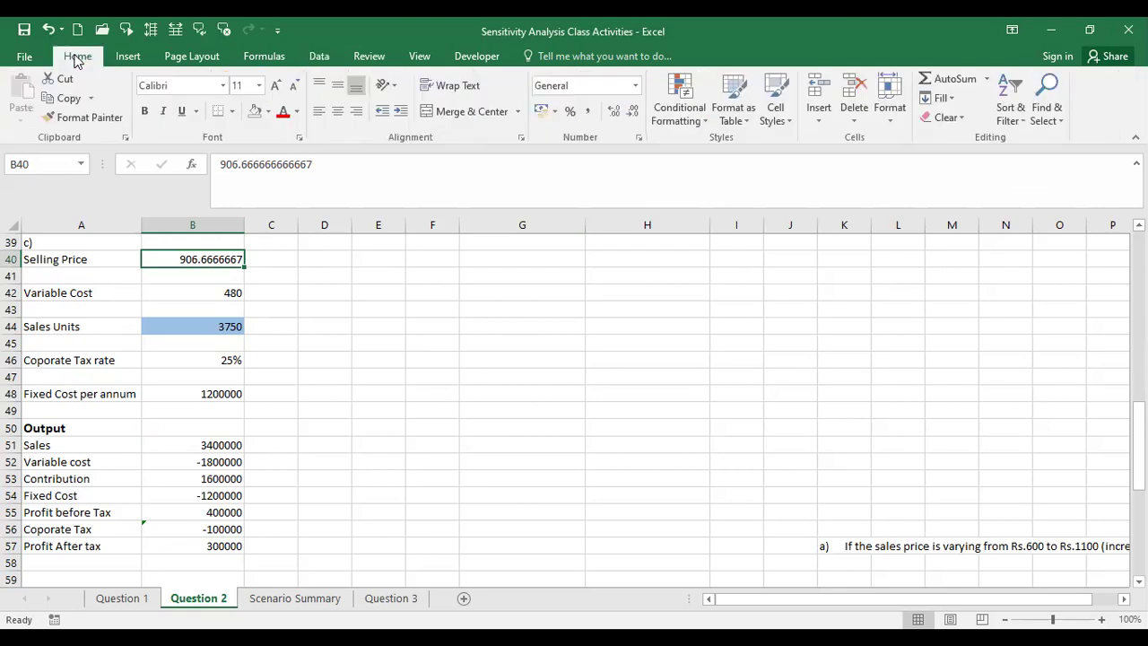
{"action": "left_click", "coordinate": [268, 111]}
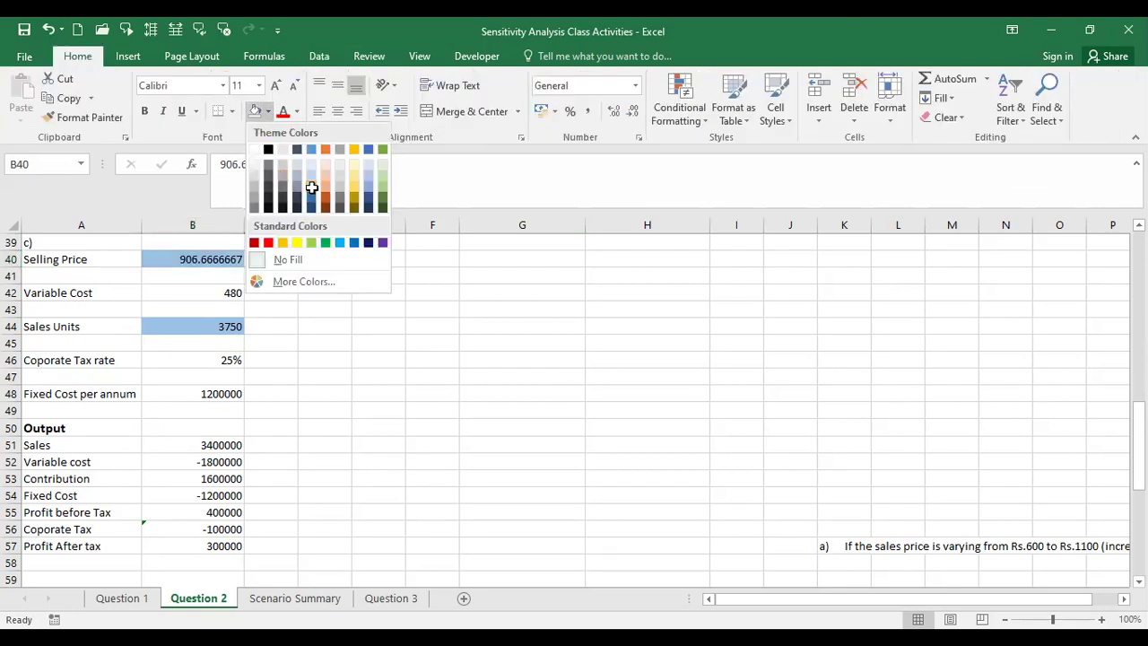
{"action": "left_click", "coordinate": [312, 187]}
{"action": "left_click", "coordinate": [221, 327]}
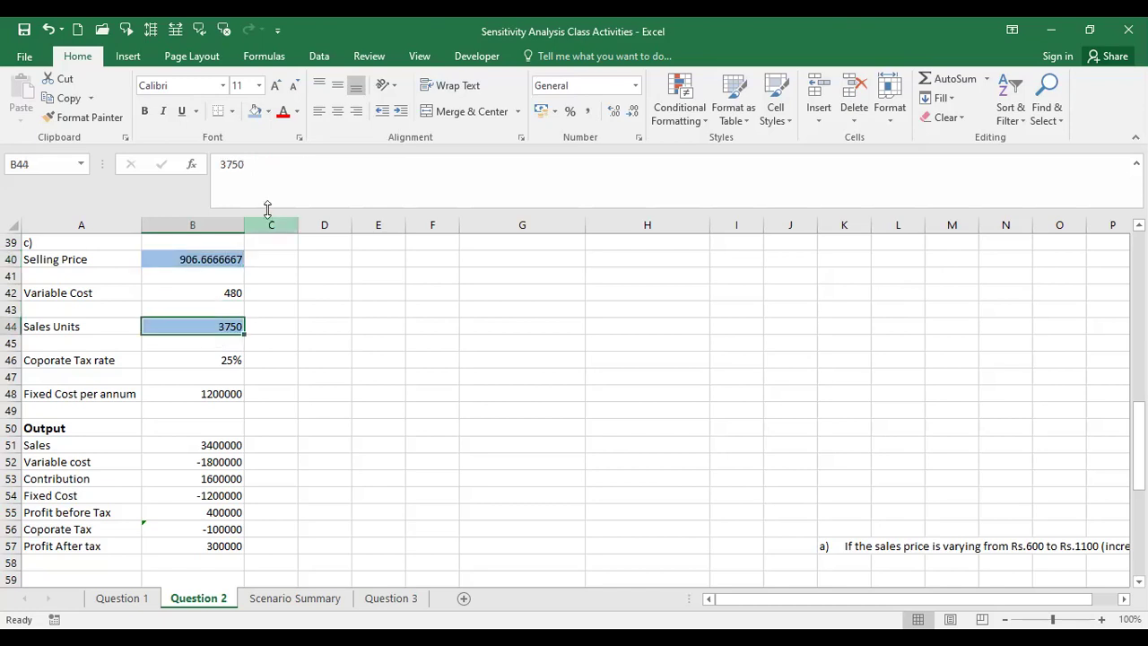
{"action": "left_click", "coordinate": [267, 111]}
{"action": "left_click", "coordinate": [384, 349]}
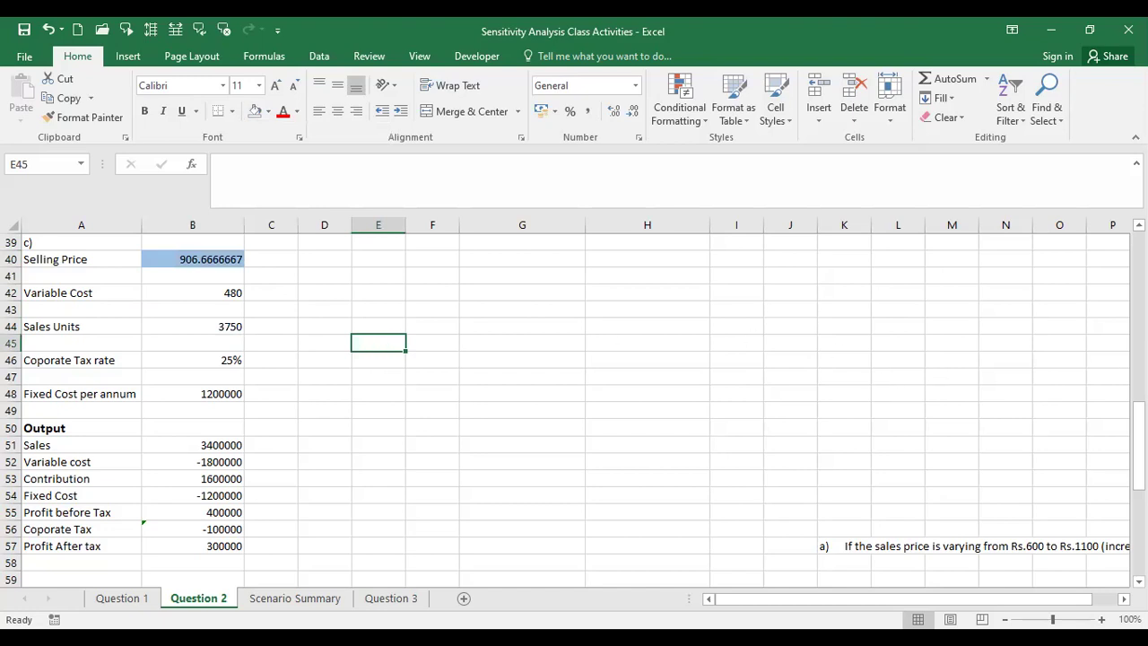
Step: Copy part c)'s calculation block A40:B57 over the part d) inputs starting at A62
{"action": "left_click_drag", "start_coordinate": [1137, 445], "coordinate": [1138, 459]}
{"action": "left_click_drag", "start_coordinate": [1137, 422], "coordinate": [1138, 417]}
{"action": "left_click_drag", "start_coordinate": [109, 360], "coordinate": [174, 511]}
{"action": "key", "text": "ctrl+c"}
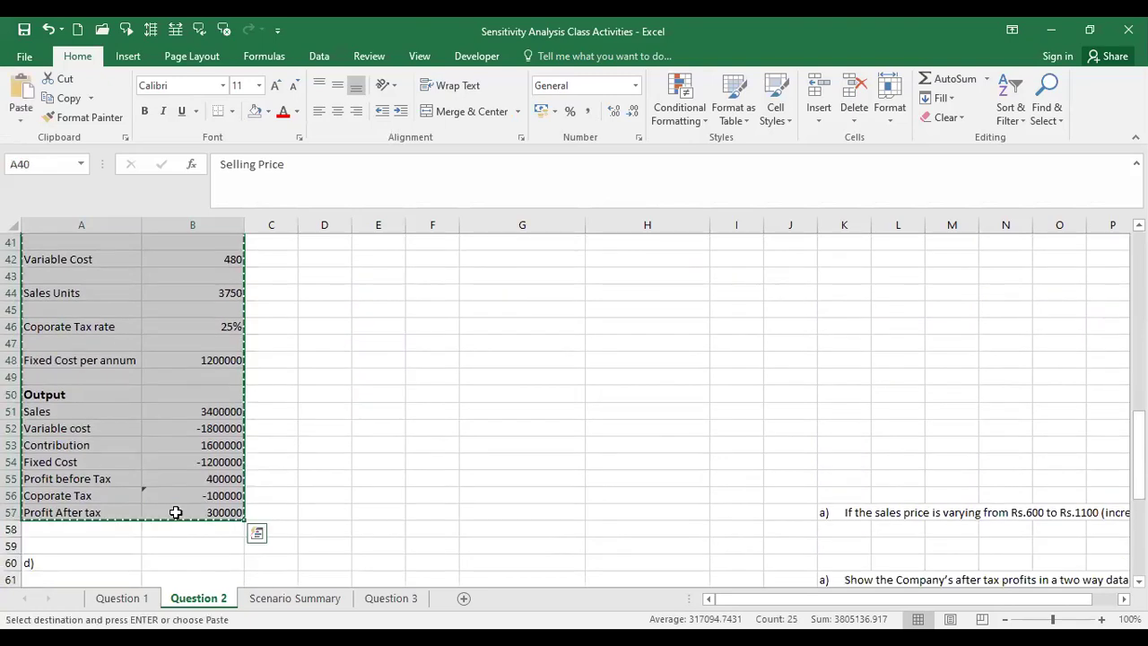
{"action": "scroll", "coordinate": [296, 415], "scroll_direction": "down", "scroll_amount": 3}
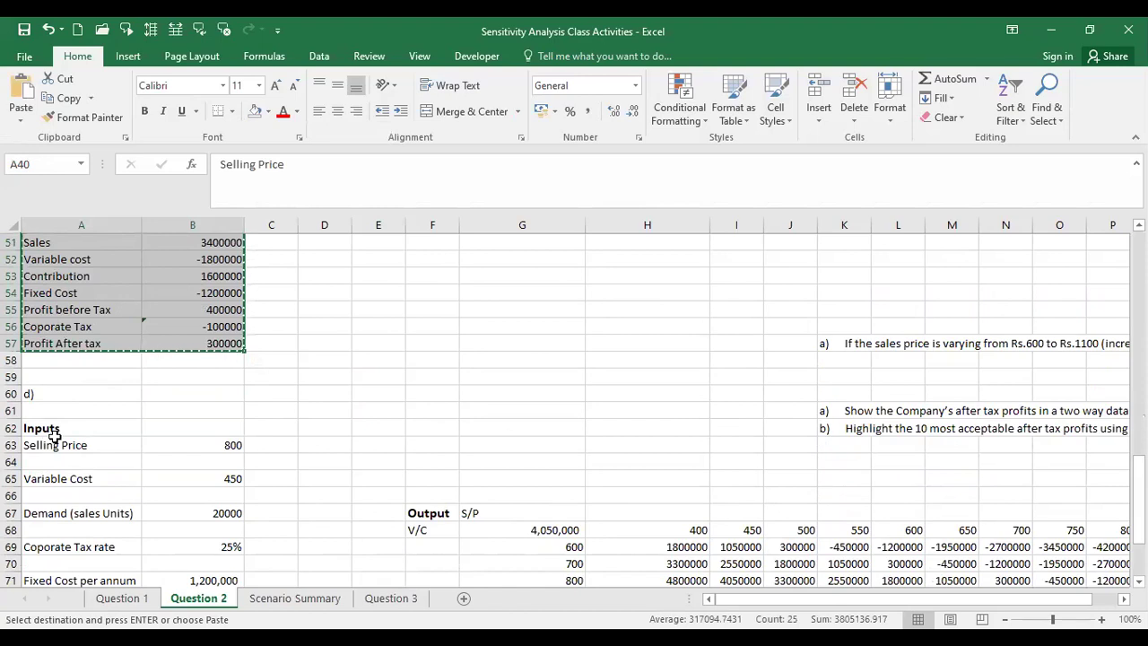
{"action": "left_click", "coordinate": [52, 428]}
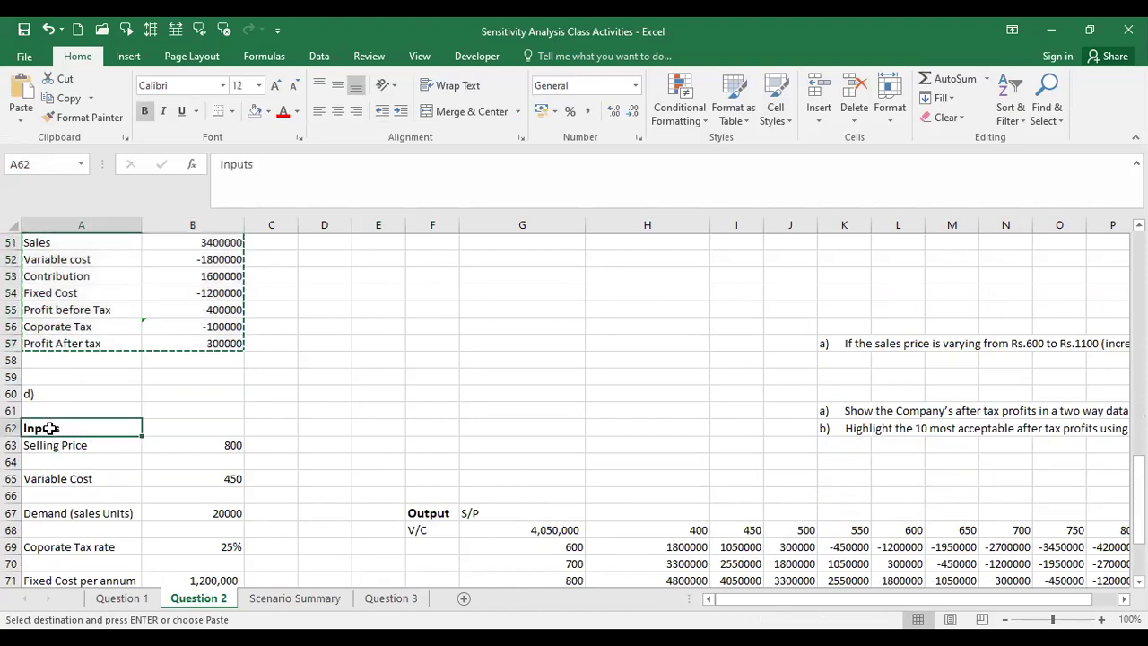
{"action": "key", "text": "ctrl+v"}
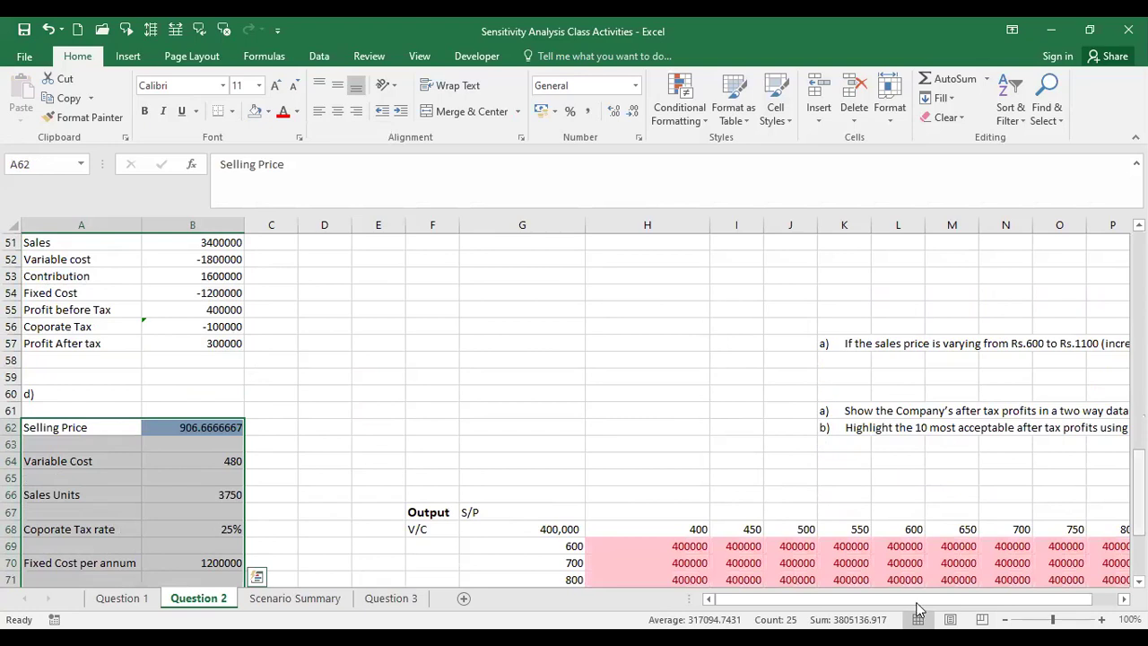
{"action": "scroll", "coordinate": [919, 609], "scroll_direction": "down", "scroll_amount": 3}
{"action": "left_click_drag", "start_coordinate": [946, 603], "coordinate": [900, 609]}
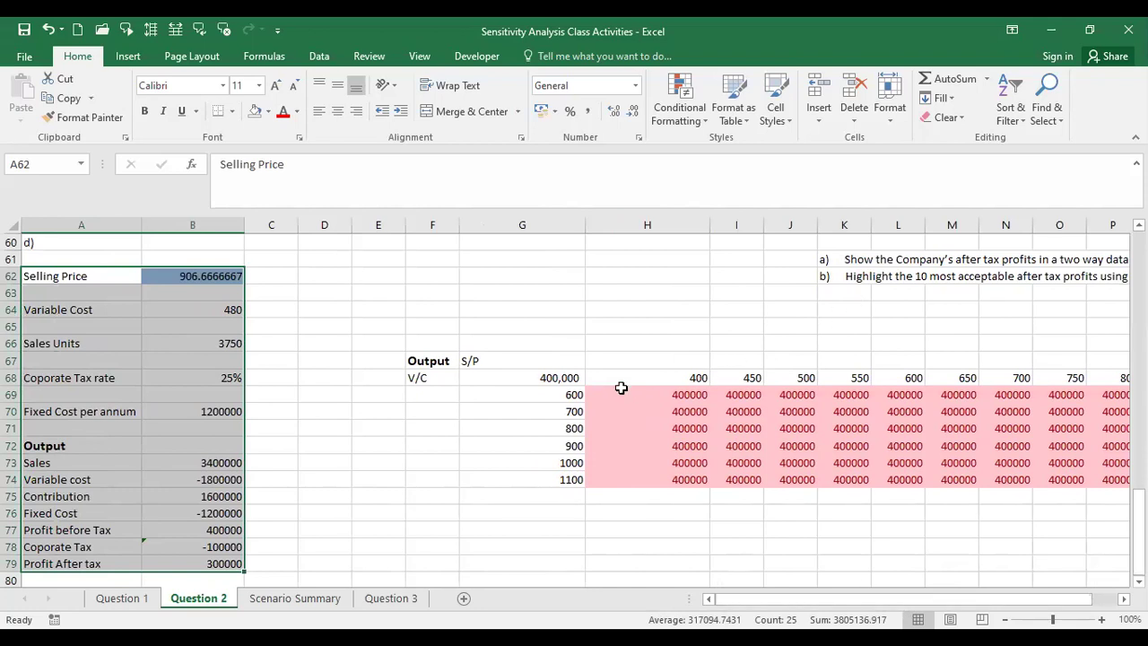
{"action": "left_click_drag", "start_coordinate": [607, 389], "coordinate": [985, 477]}
{"action": "key", "text": "BackSpace"}
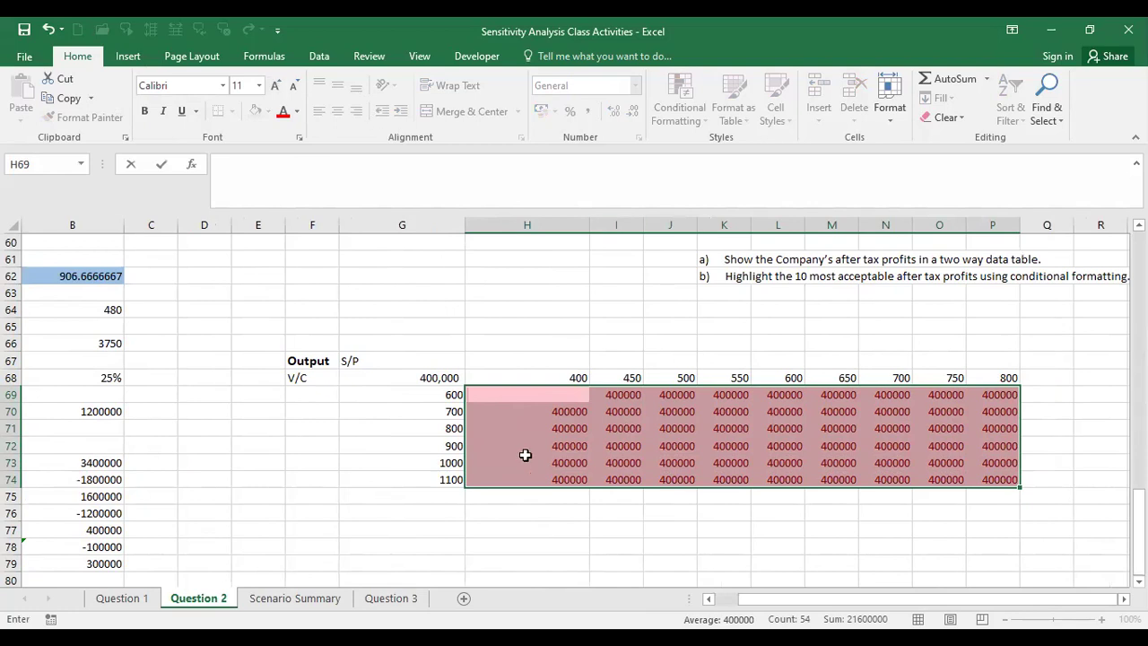
{"action": "left_click", "coordinate": [50, 40]}
{"action": "key", "text": "ctrl+y"}
{"action": "scroll", "coordinate": [994, 513], "scroll_direction": "up", "scroll_amount": 2}
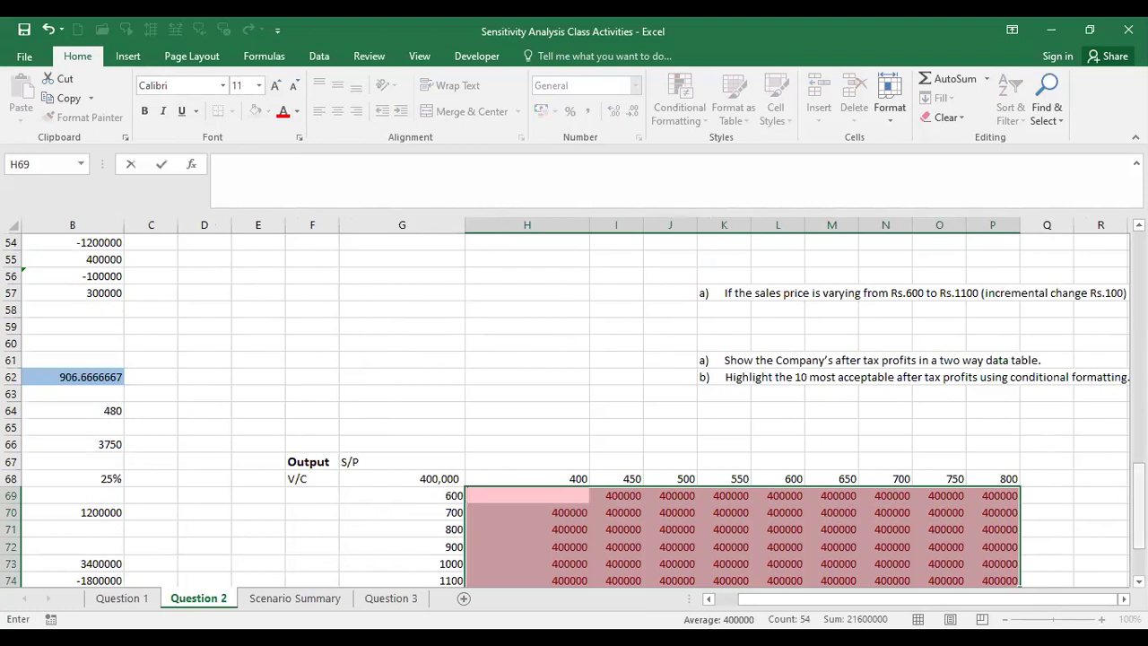
{"action": "scroll", "coordinate": [738, 500], "scroll_direction": "down", "scroll_amount": 2}
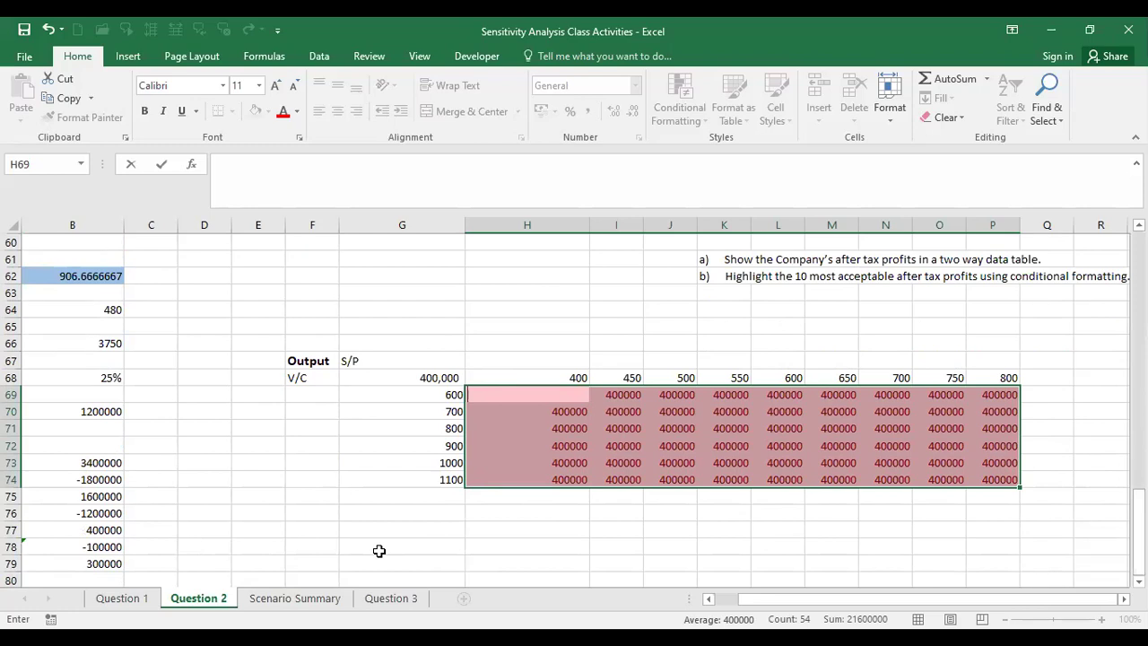
{"action": "key", "text": "Escape"}
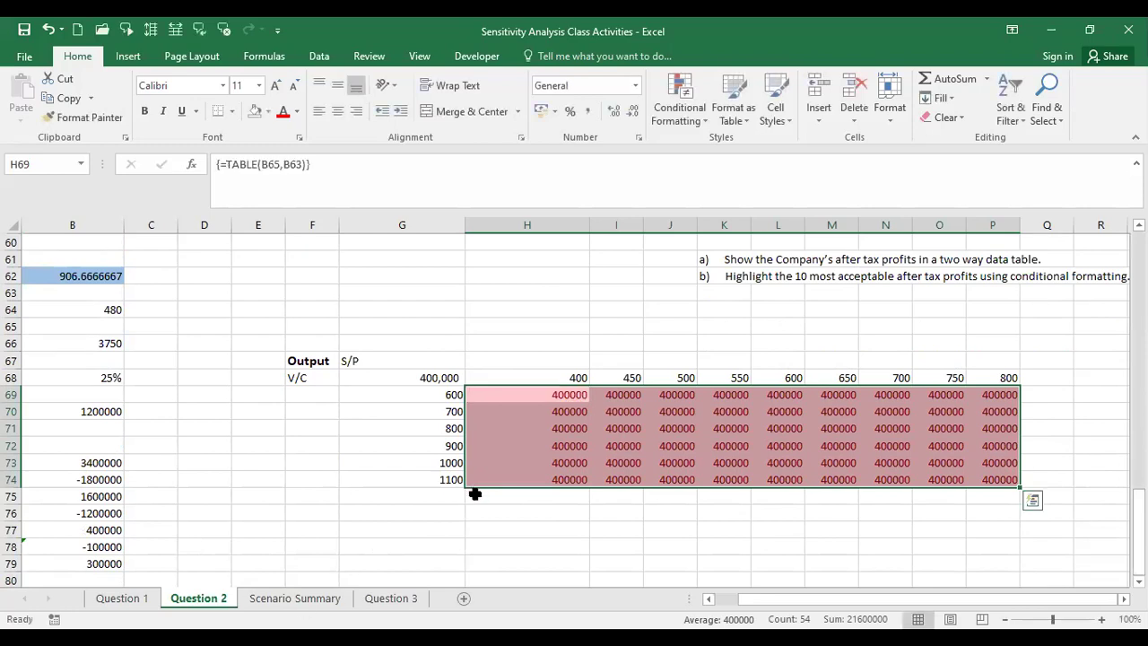
Step: Clear part d)'s old data table results in H69:P74 and the corner formula in G68
{"action": "left_click", "coordinate": [465, 531]}
{"action": "left_click_drag", "start_coordinate": [536, 392], "coordinate": [1003, 481]}
{"action": "key", "text": "Delete"}
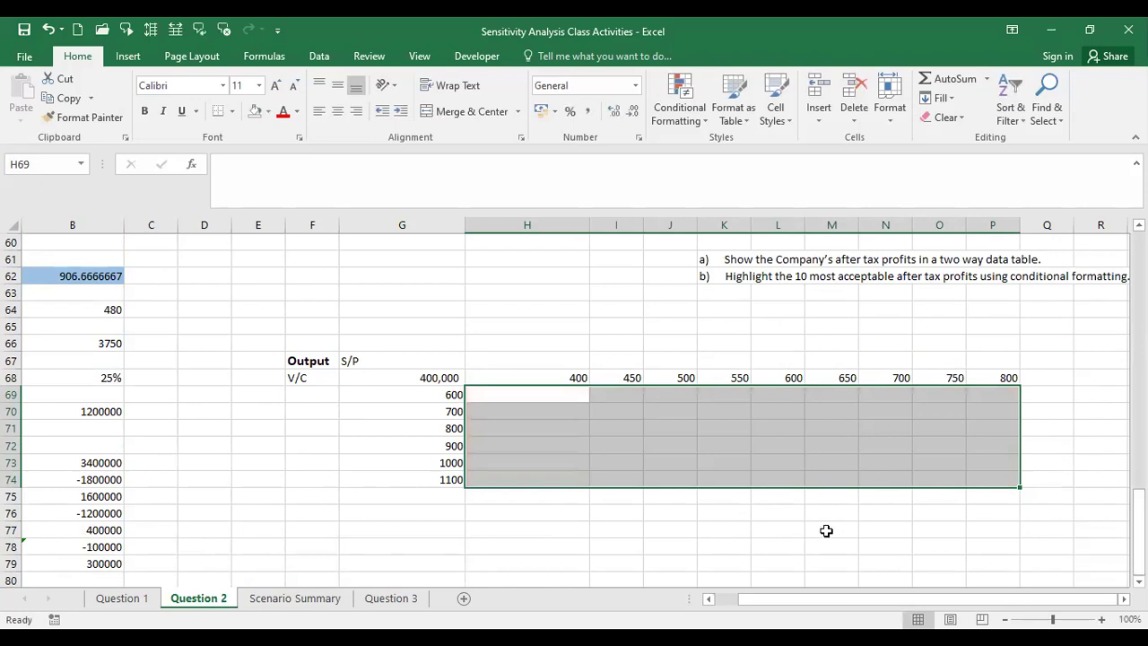
{"action": "left_click", "coordinate": [827, 530]}
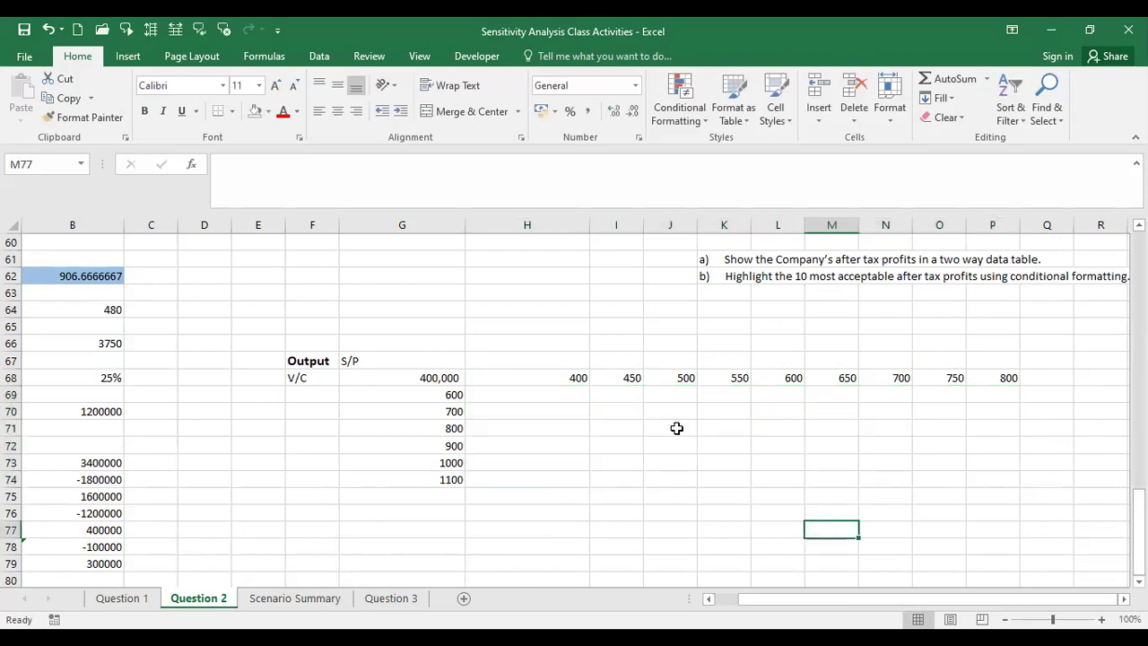
{"action": "left_click", "coordinate": [424, 378]}
{"action": "key", "text": "Delete"}
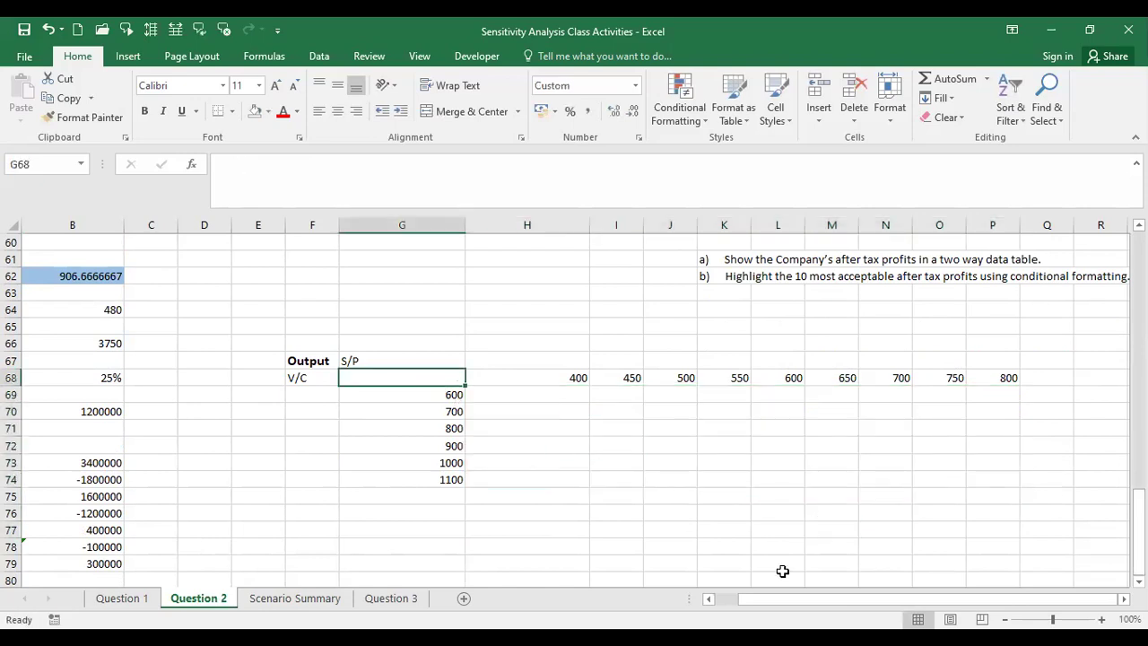
{"action": "left_click_drag", "start_coordinate": [751, 606], "coordinate": [751, 606]}
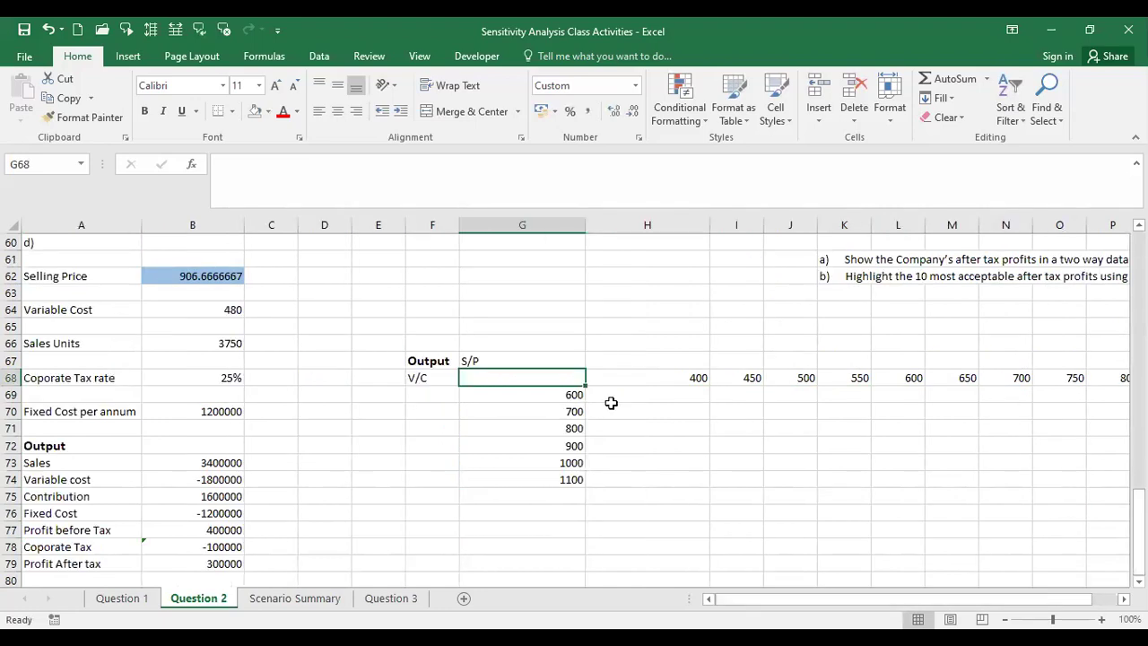
{"action": "type", "text": "="}
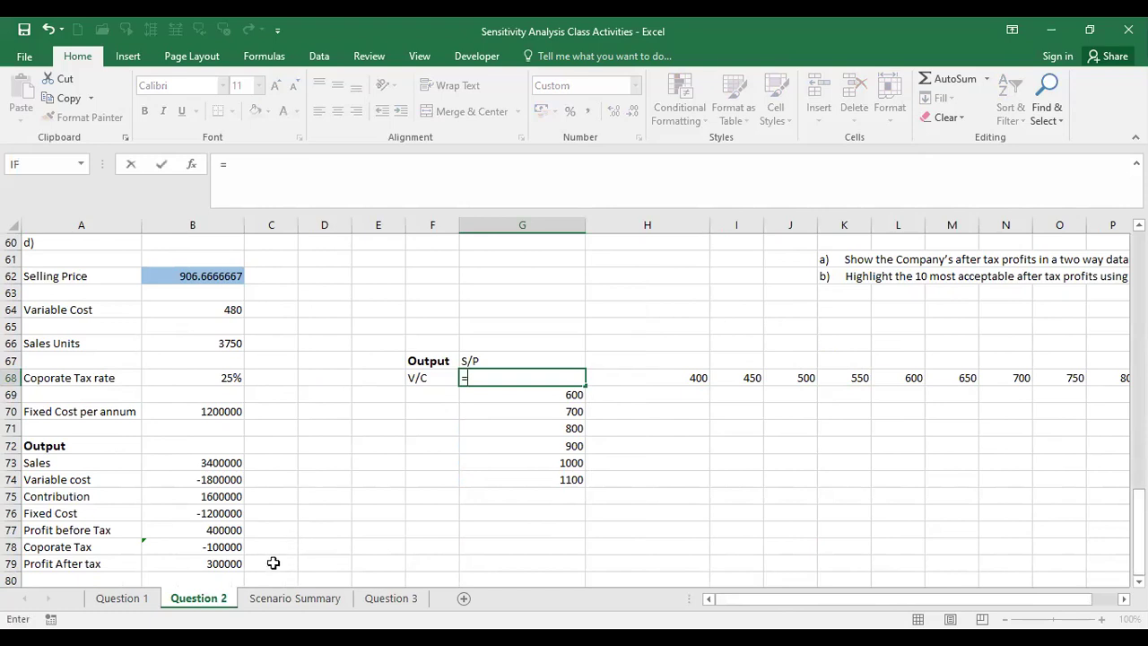
{"action": "left_click", "coordinate": [230, 561]}
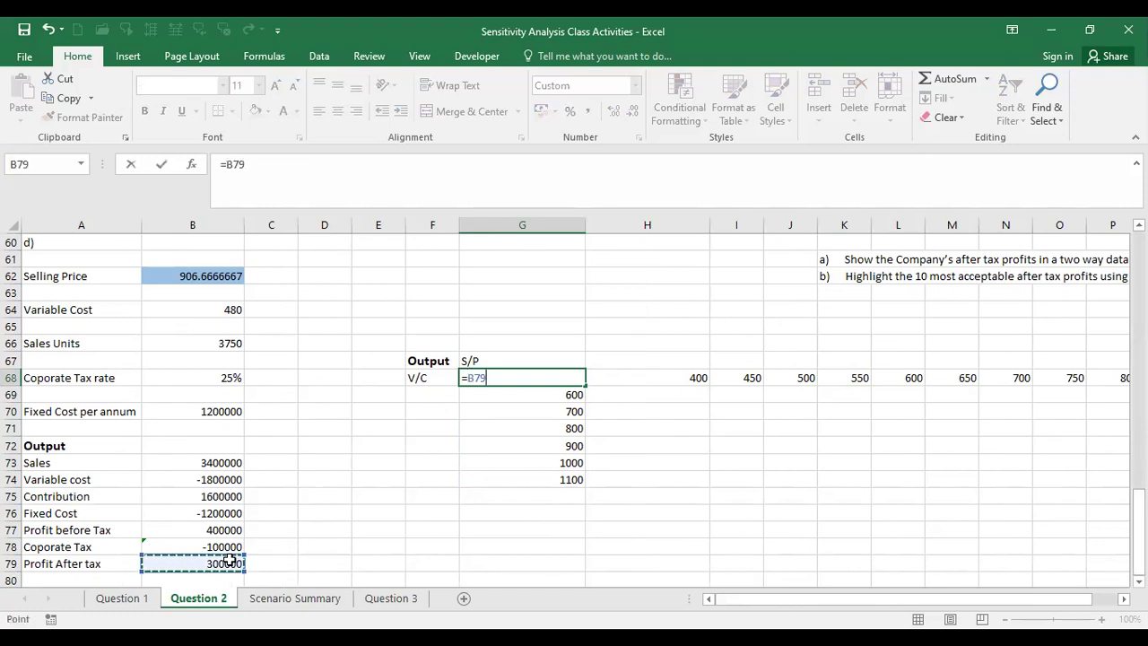
{"action": "key", "text": "BackSpace"}
{"action": "key", "text": "BackSpace"}
{"action": "key", "text": "BackSpace"}
{"action": "key", "text": "BackSpace"}
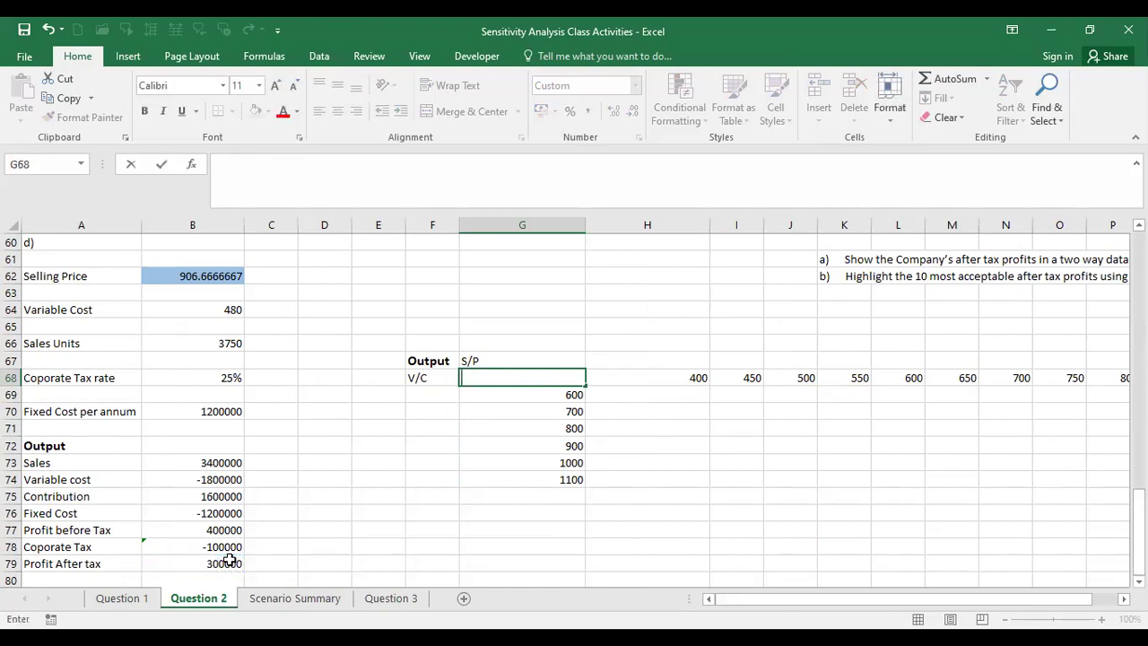
{"action": "left_click", "coordinate": [400, 532]}
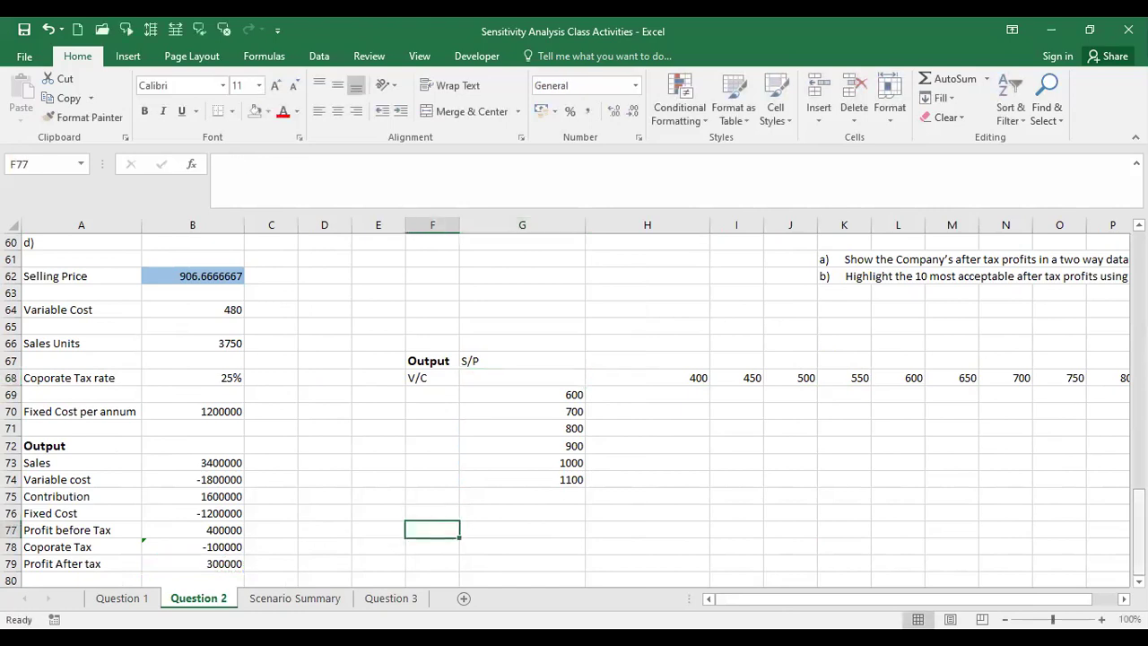
Step: Link part d)'s data table corner cell G68 to part a)'s Profit After tax with =B38
{"action": "mouse_move", "coordinate": [1138, 575]}
{"action": "left_mouse_down"}
{"action": "mouse_move", "coordinate": [1139, 506]}
{"action": "mouse_move", "coordinate": [1139, 583]}
{"action": "left_mouse_up"}
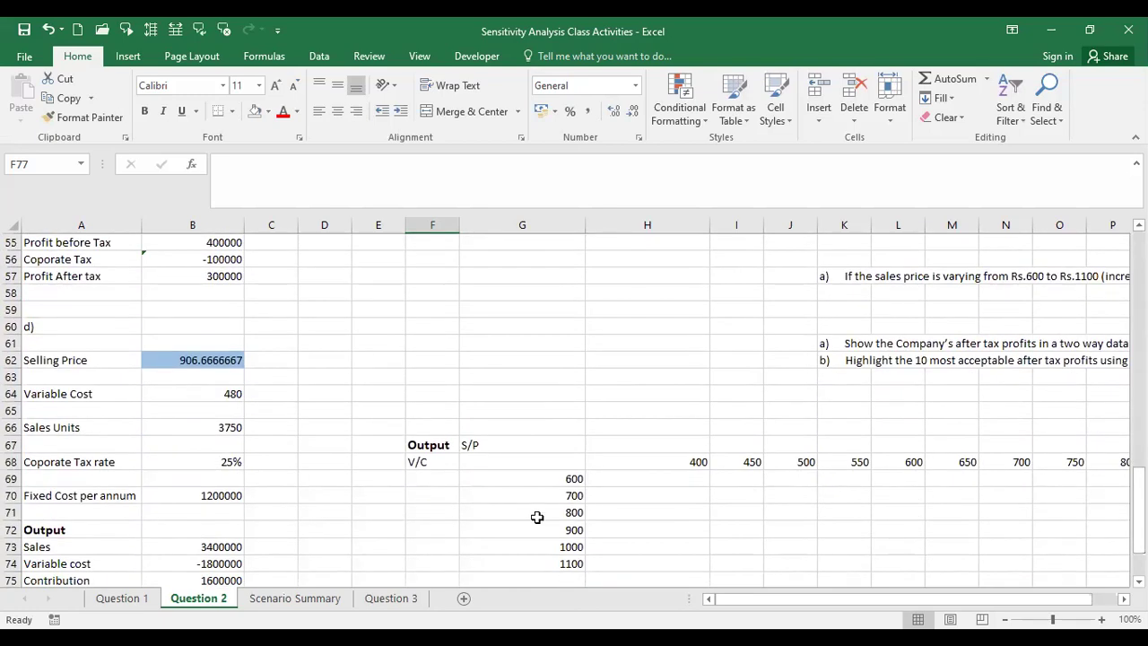
{"action": "left_click", "coordinate": [512, 461]}
{"action": "type", "text": "="}
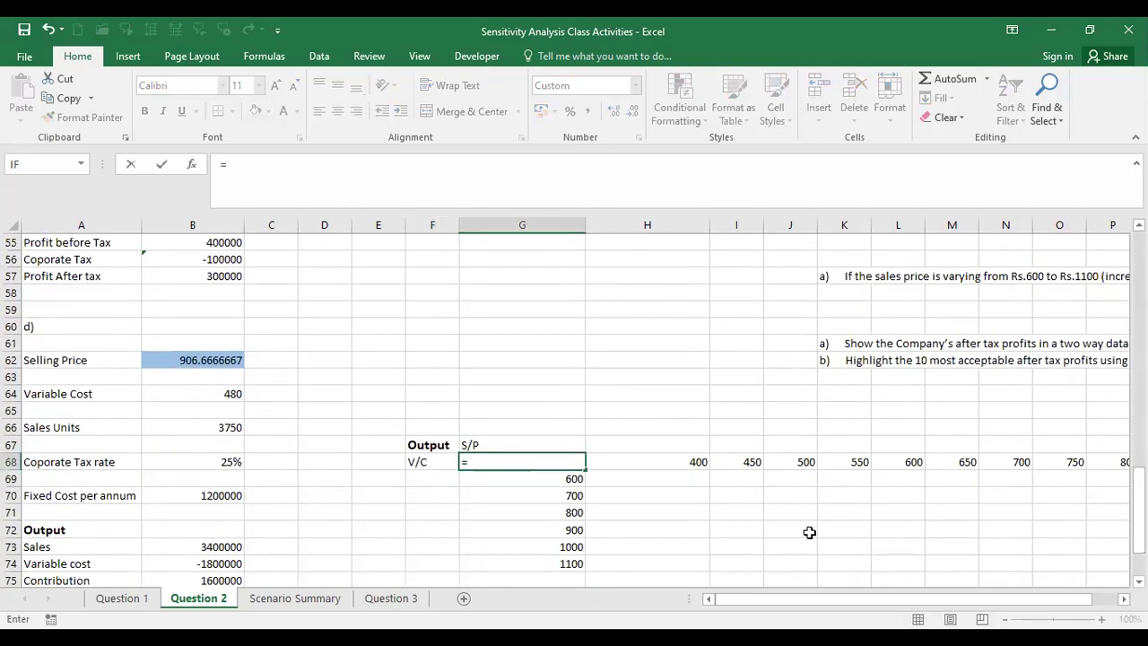
{"action": "scroll", "coordinate": [1104, 488], "scroll_direction": "up", "scroll_amount": 11}
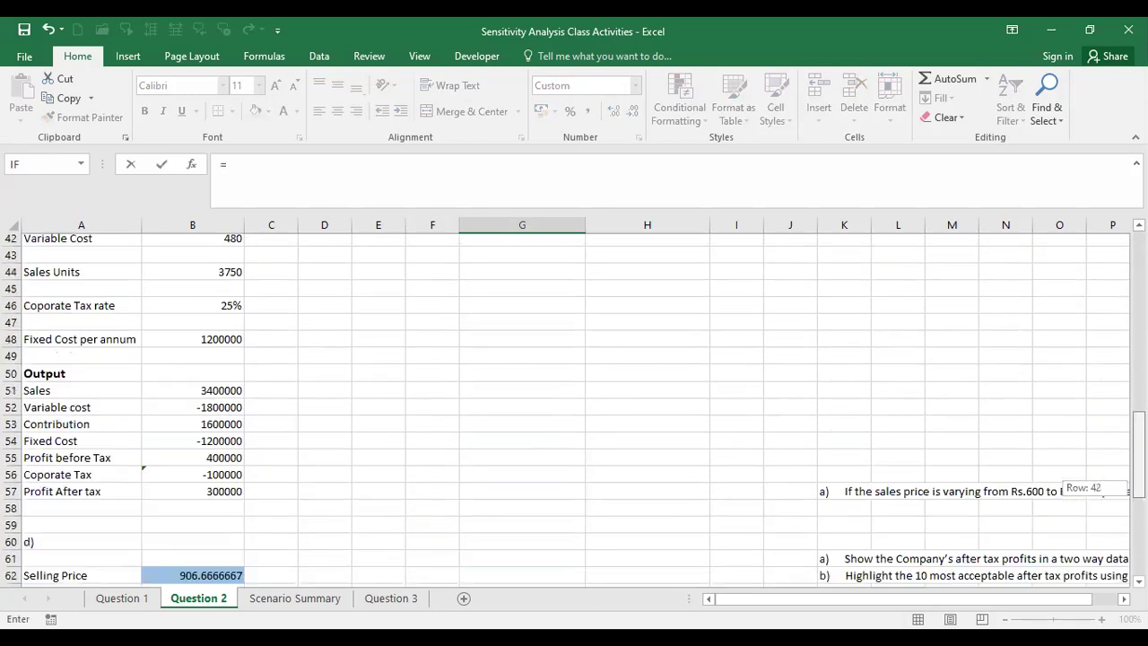
{"action": "scroll", "coordinate": [450, 458], "scroll_direction": "up", "scroll_amount": 3}
{"action": "scroll", "coordinate": [449, 458], "scroll_direction": "down", "scroll_amount": 4}
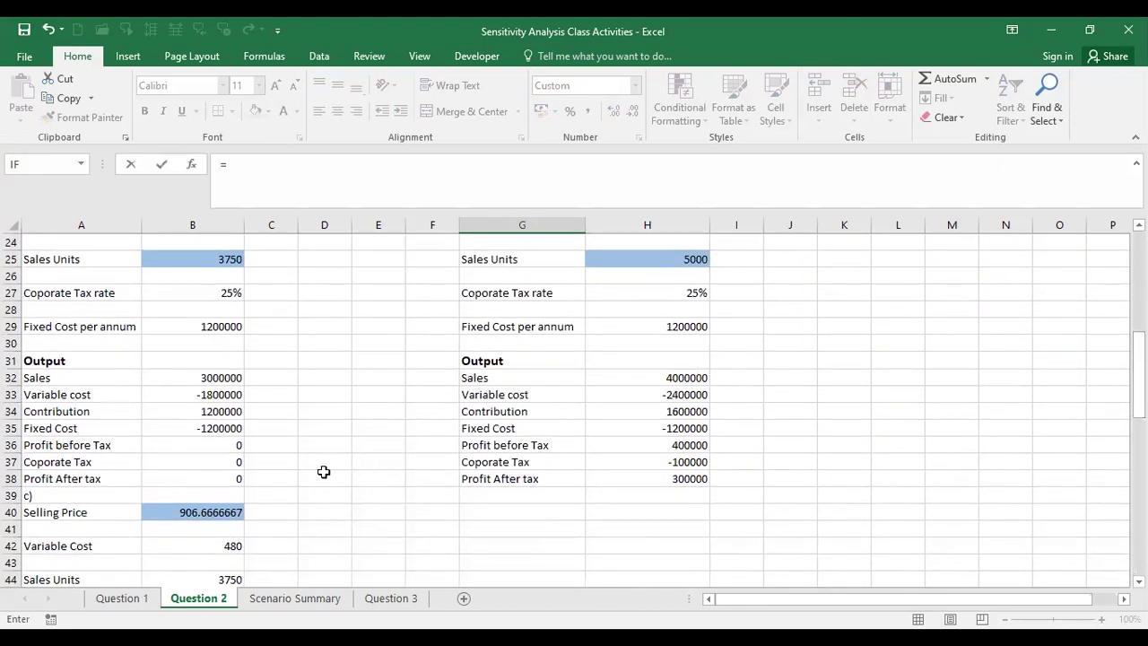
{"action": "left_click", "coordinate": [225, 479]}
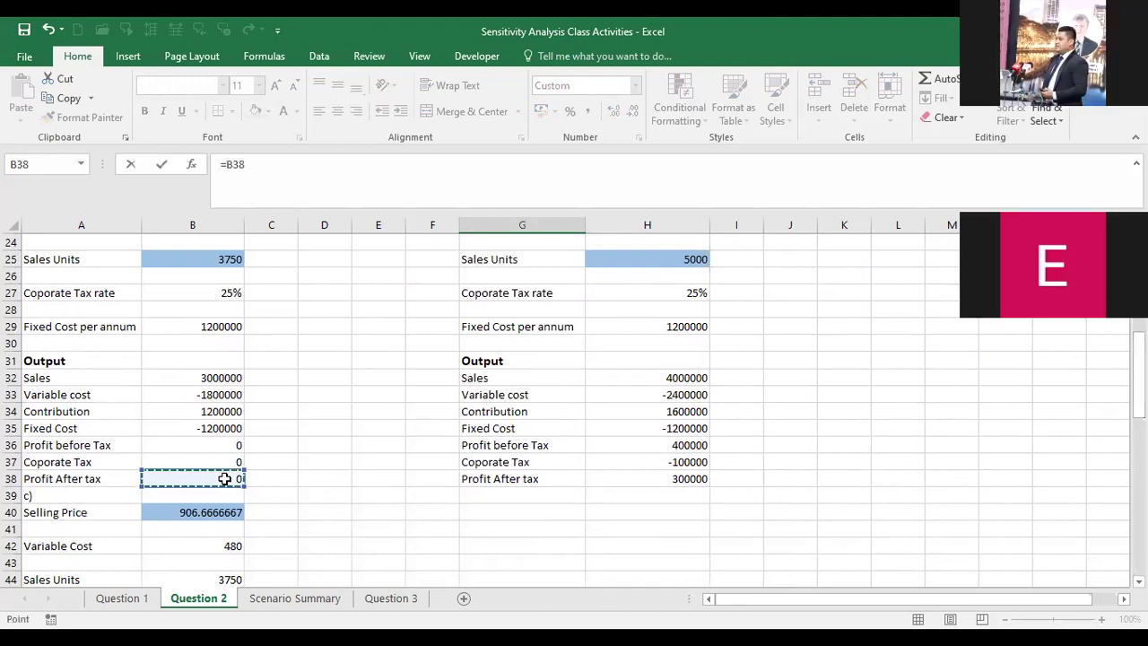
{"action": "key", "text": "Return"}
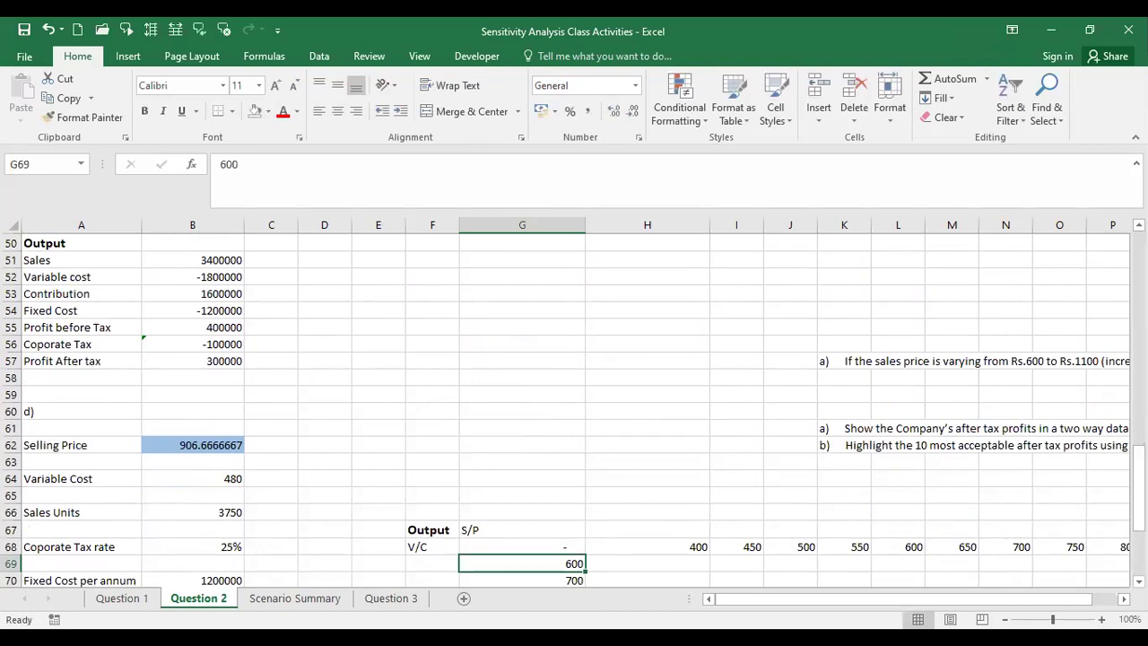
{"action": "scroll", "coordinate": [555, 492], "scroll_direction": "down", "scroll_amount": 1}
{"action": "scroll", "coordinate": [556, 491], "scroll_direction": "down", "scroll_amount": 1}
{"action": "key", "text": "Up"}
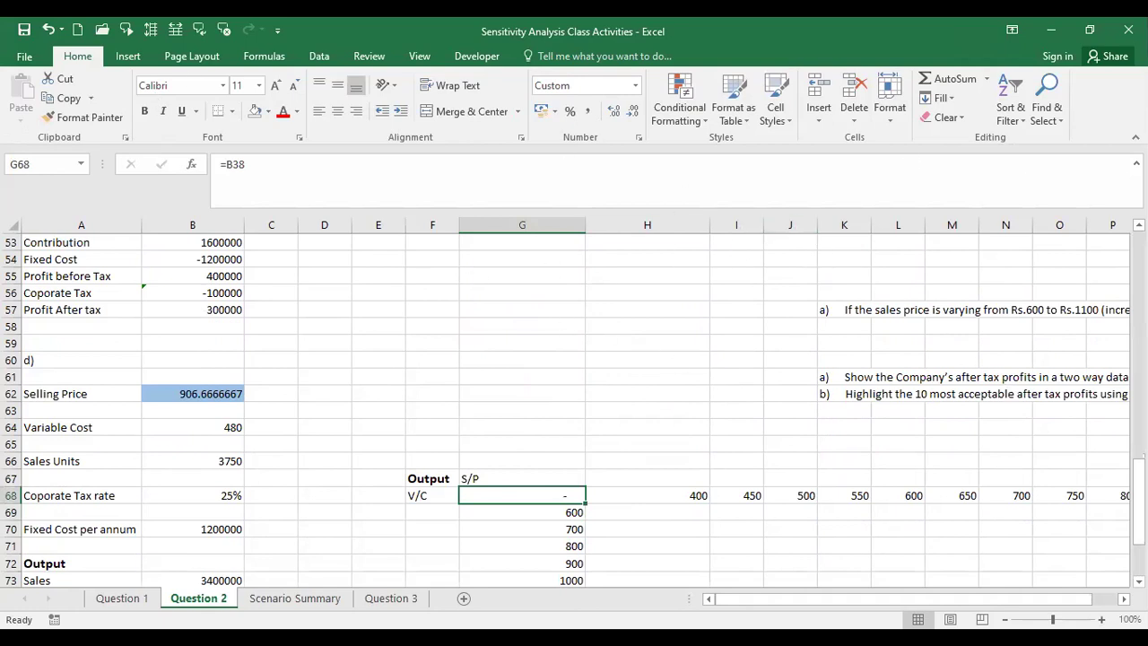
Step: Create a two-way data table over G68:P74 with Variable Cost B23 as row input cell and Selling Price B21 as column input cell
{"action": "scroll", "coordinate": [828, 413], "scroll_direction": "down", "scroll_amount": 2}
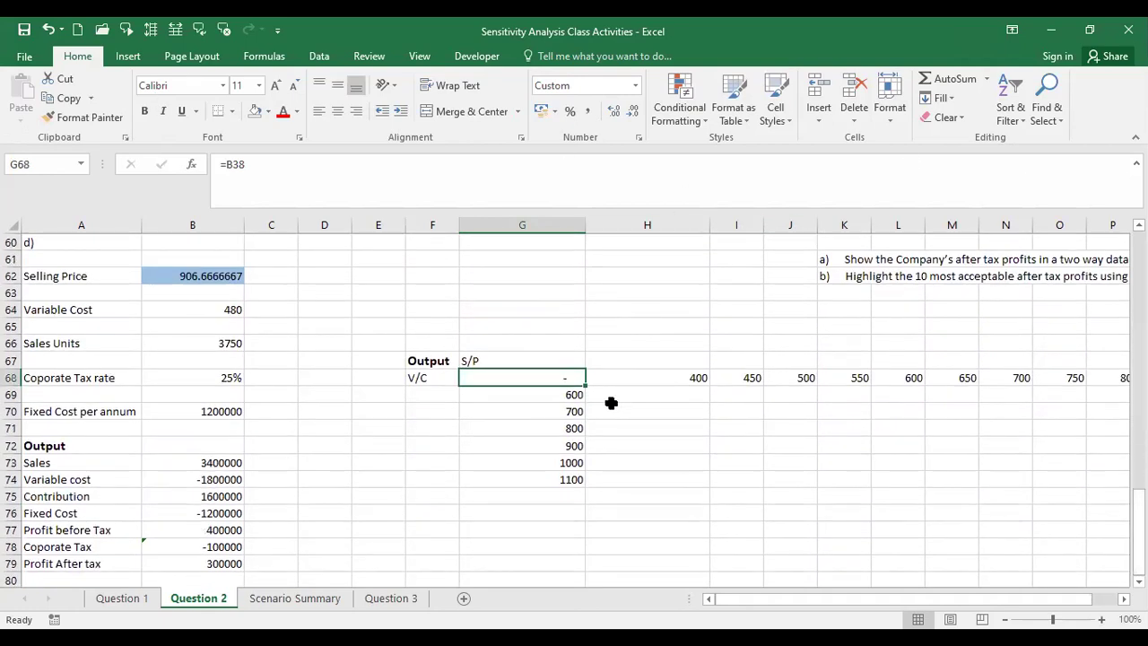
{"action": "left_click_drag", "start_coordinate": [570, 449], "coordinate": [1001, 479]}
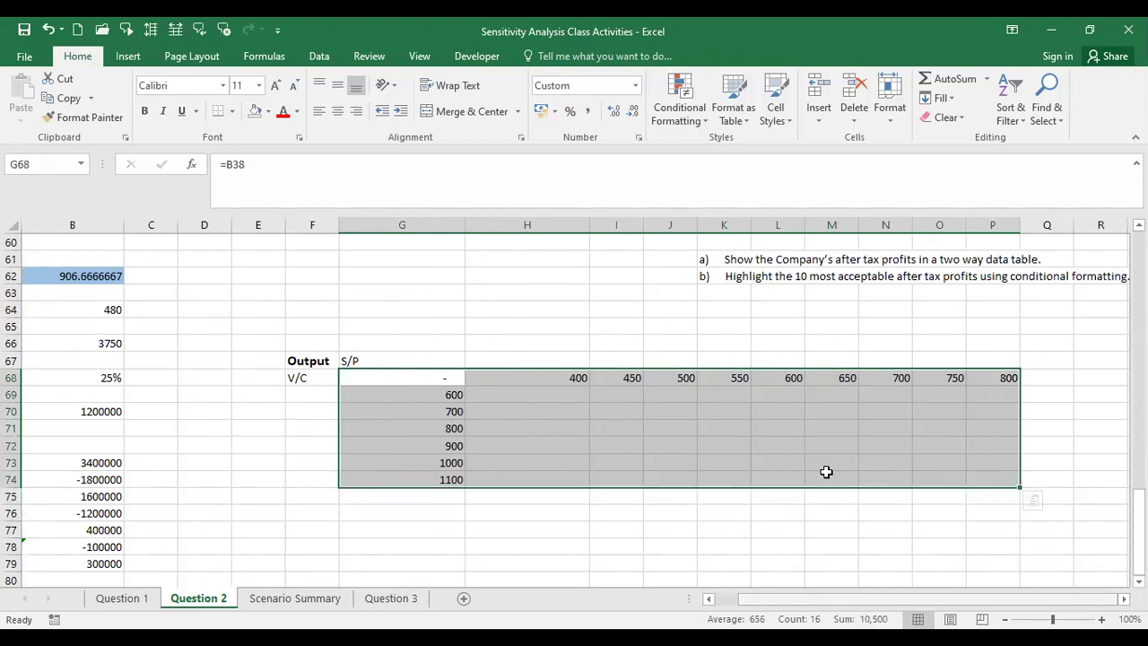
{"action": "scroll", "coordinate": [826, 472], "scroll_direction": "left", "scroll_amount": 1}
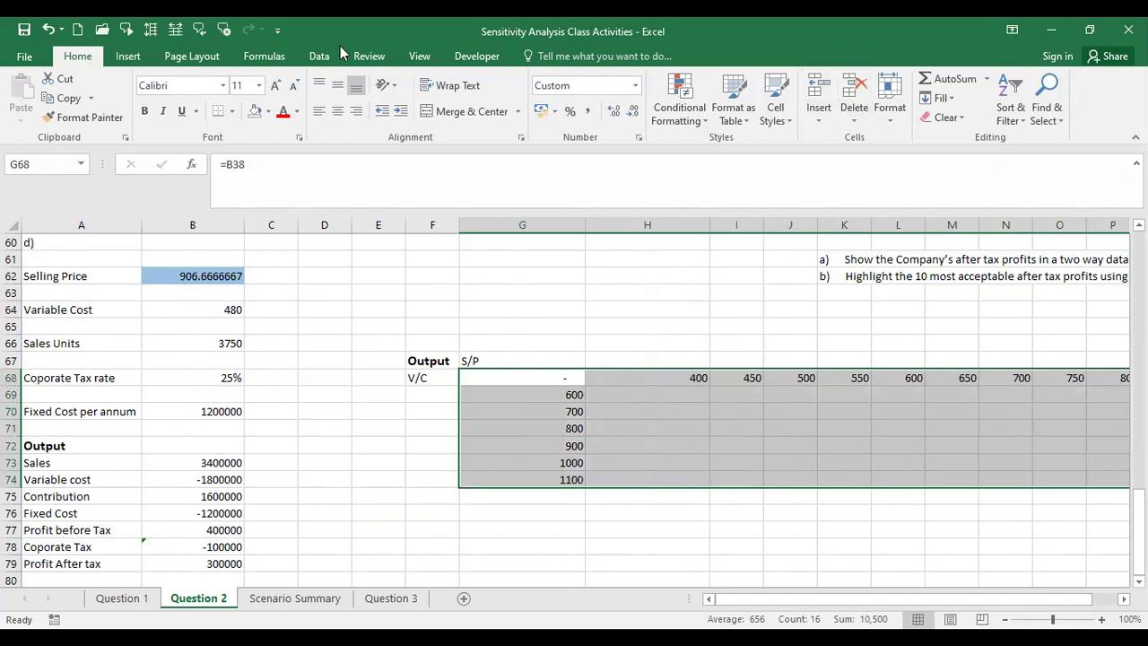
{"action": "scroll", "coordinate": [860, 112], "scroll_direction": "down", "scroll_amount": 4}
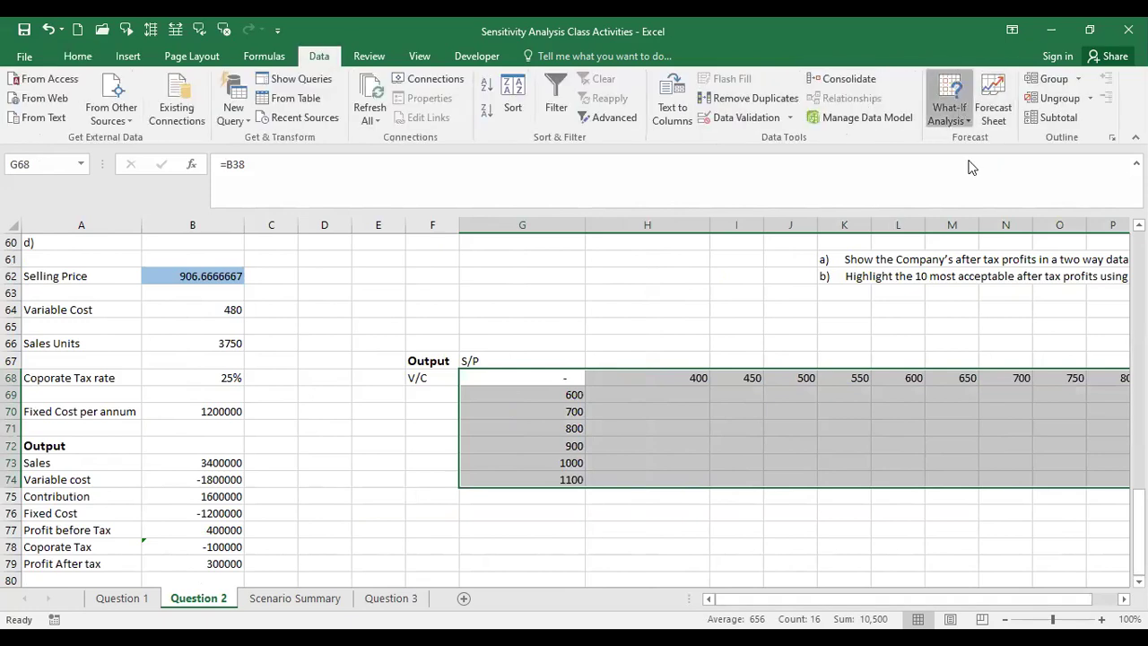
{"action": "left_click", "coordinate": [949, 100]}
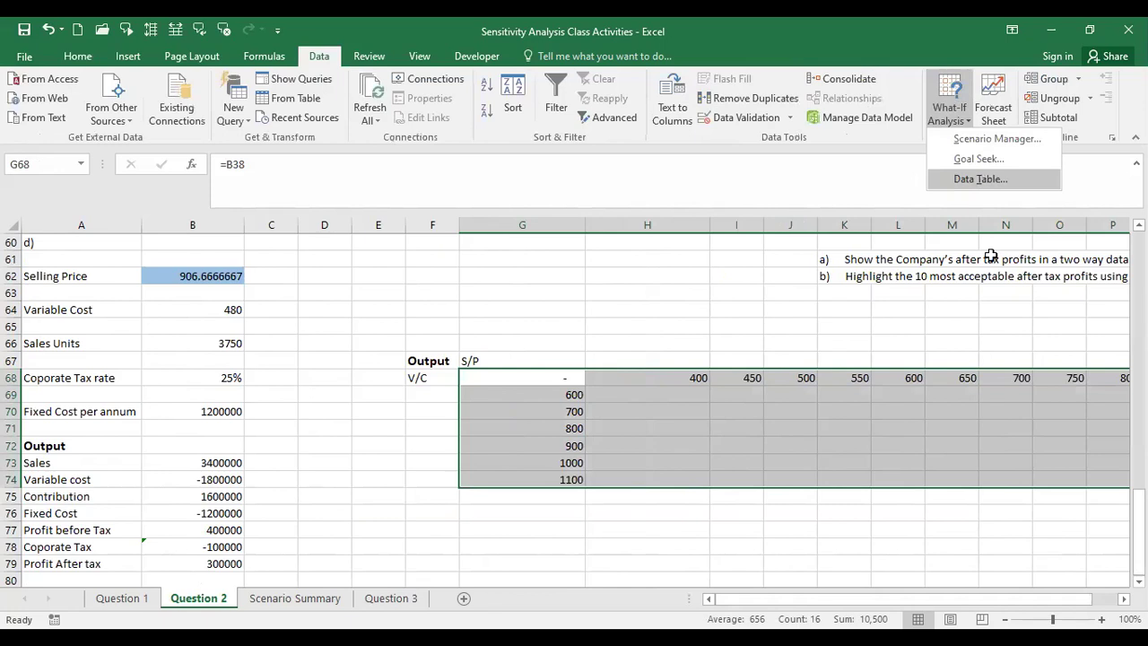
{"action": "left_click", "coordinate": [981, 179]}
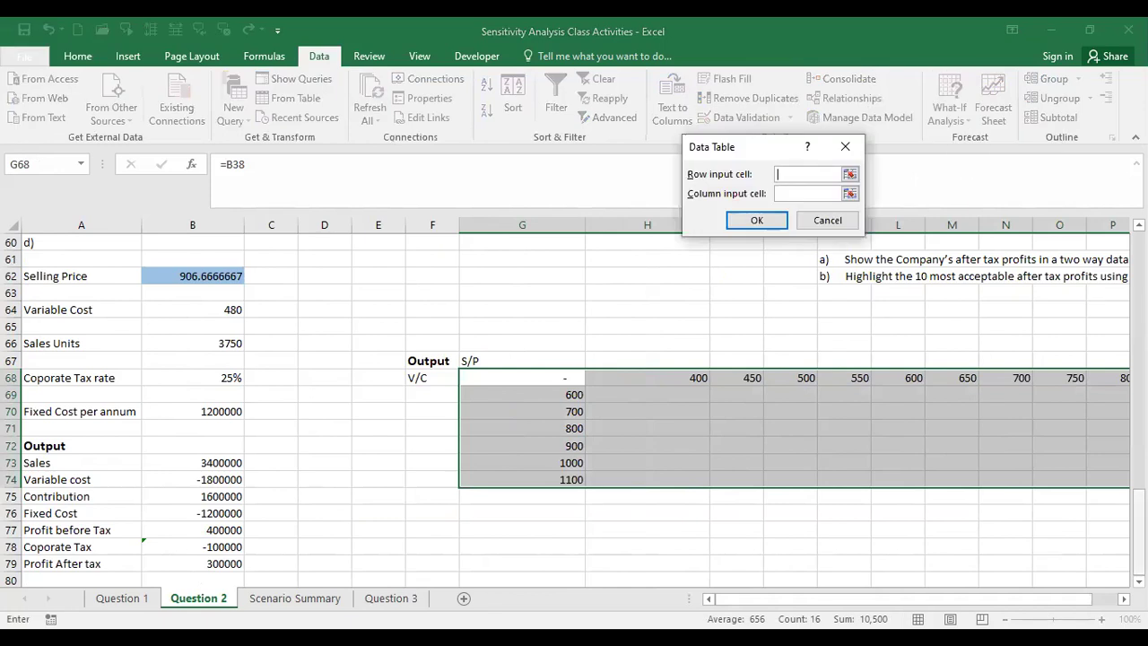
{"action": "mouse_move", "coordinate": [1138, 534]}
{"action": "left_mouse_down"}
{"action": "mouse_move", "coordinate": [1138, 422]}
{"action": "mouse_move", "coordinate": [1138, 465]}
{"action": "left_mouse_up"}
{"action": "left_click_drag", "start_coordinate": [1138, 534], "coordinate": [1137, 334]}
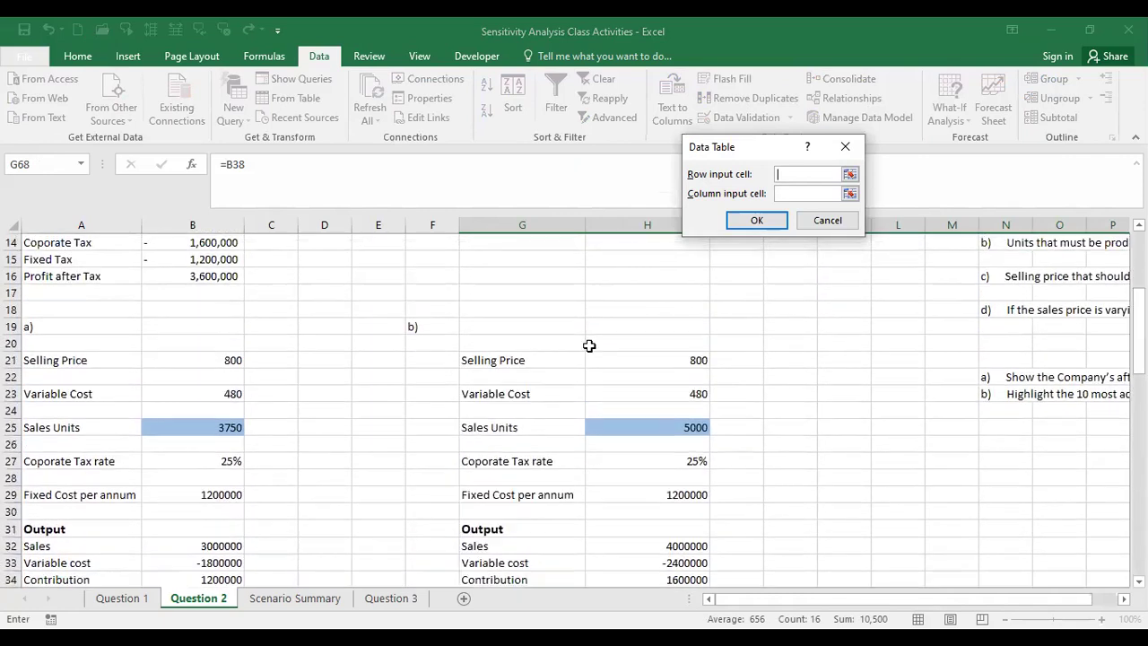
{"action": "left_click", "coordinate": [234, 394]}
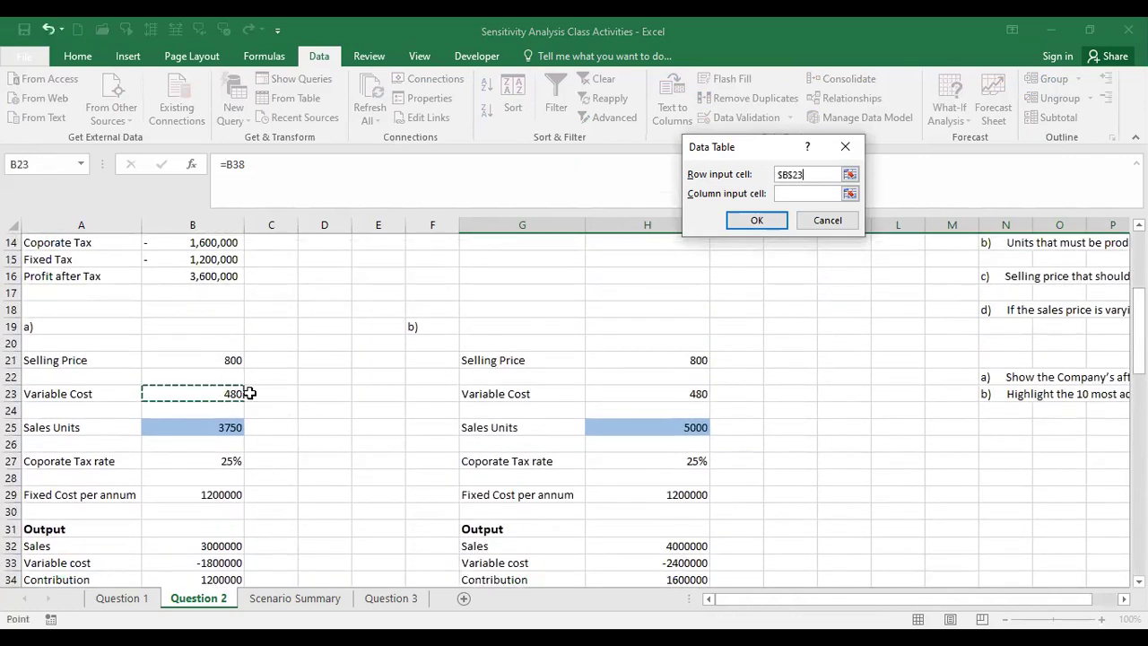
{"action": "left_click", "coordinate": [785, 193]}
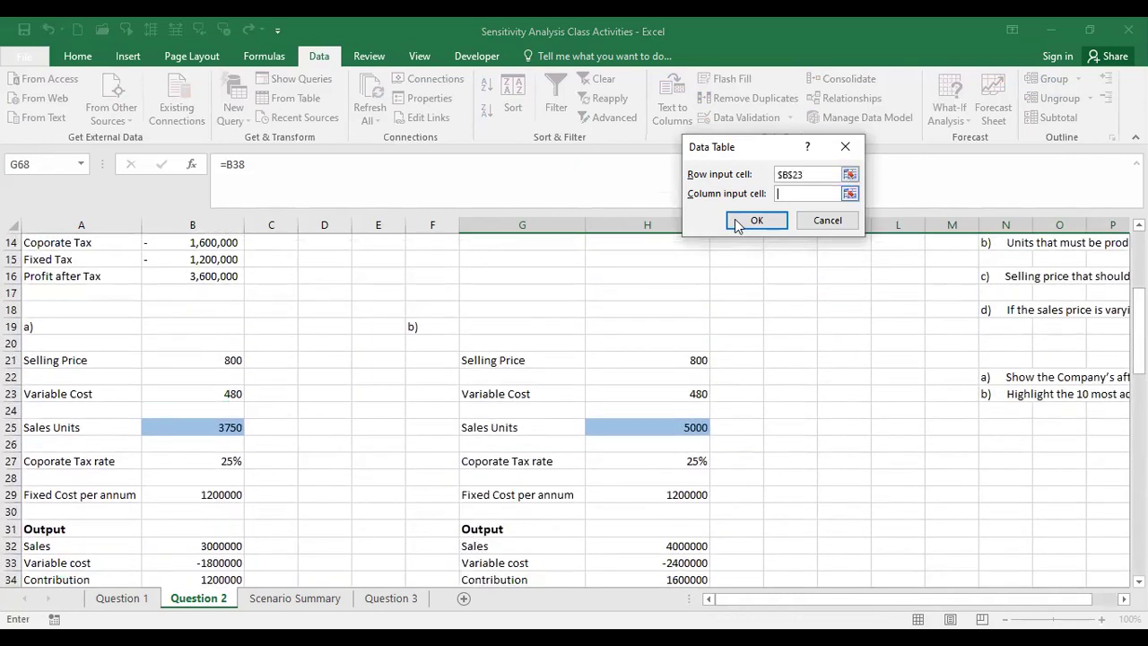
{"action": "left_click", "coordinate": [218, 360]}
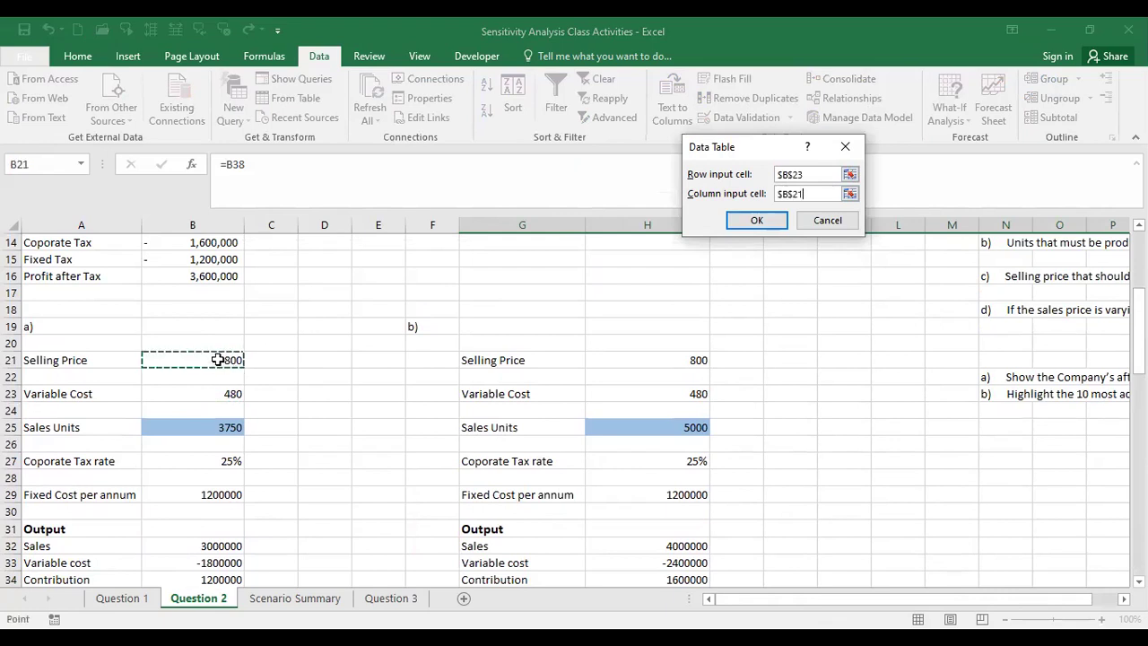
{"action": "left_click", "coordinate": [751, 217]}
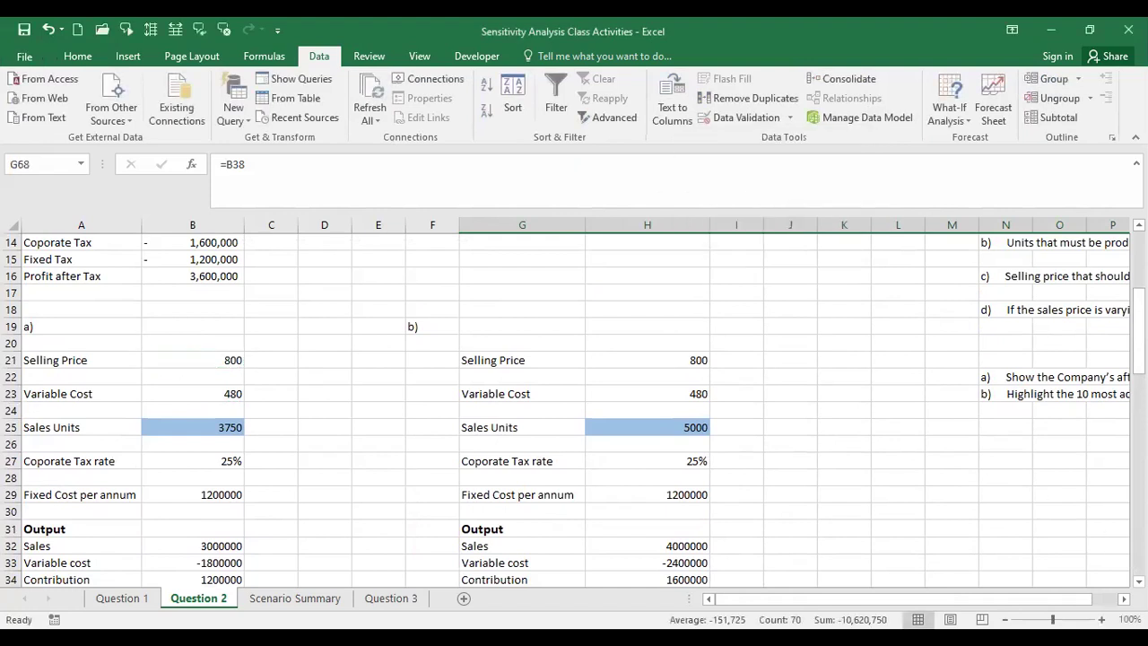
{"action": "scroll", "coordinate": [574, 404], "scroll_direction": "down", "scroll_amount": 6}
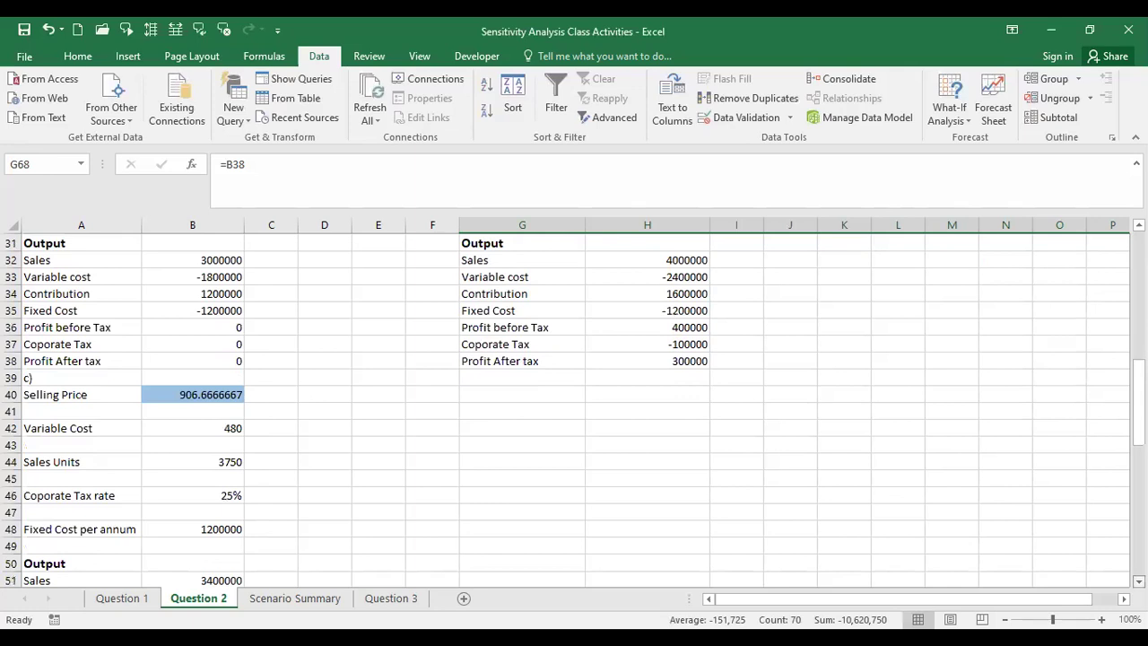
{"action": "scroll", "coordinate": [805, 575], "scroll_direction": "down", "scroll_amount": 7}
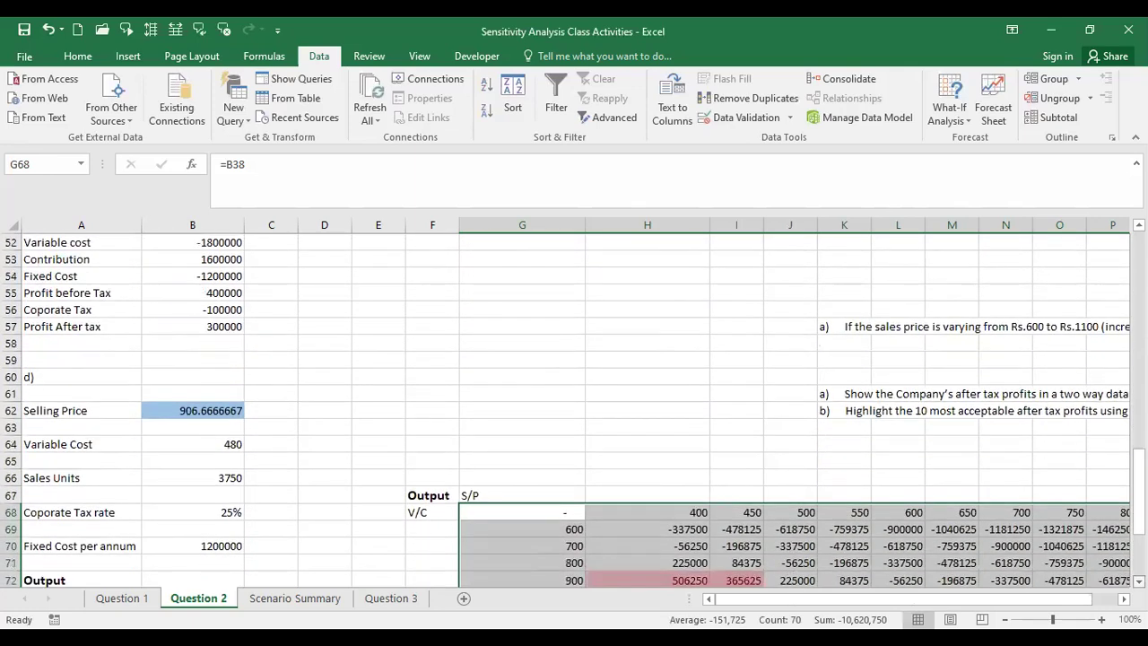
{"action": "scroll", "coordinate": [791, 579], "scroll_direction": "down", "scroll_amount": 3}
{"action": "left_click", "coordinate": [791, 579]}
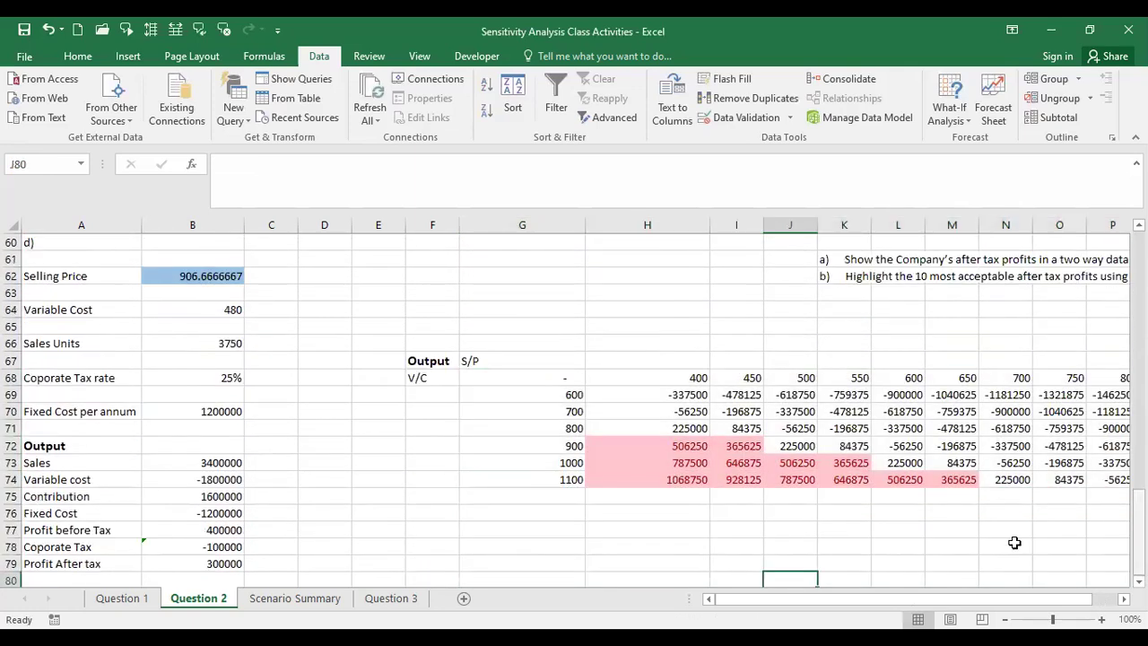
Step: Clear the conditional formatting rules from the entire Question 2 sheet
{"action": "scroll", "coordinate": [698, 486], "scroll_direction": "right", "scroll_amount": 1}
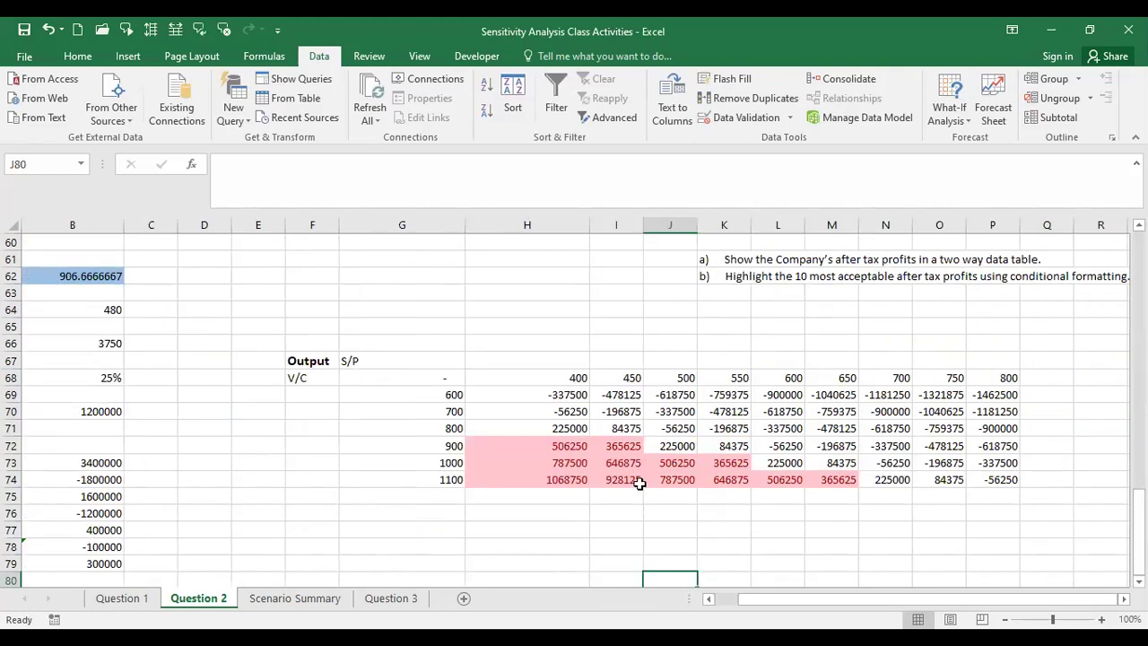
{"action": "left_click_drag", "start_coordinate": [510, 440], "coordinate": [673, 481]}
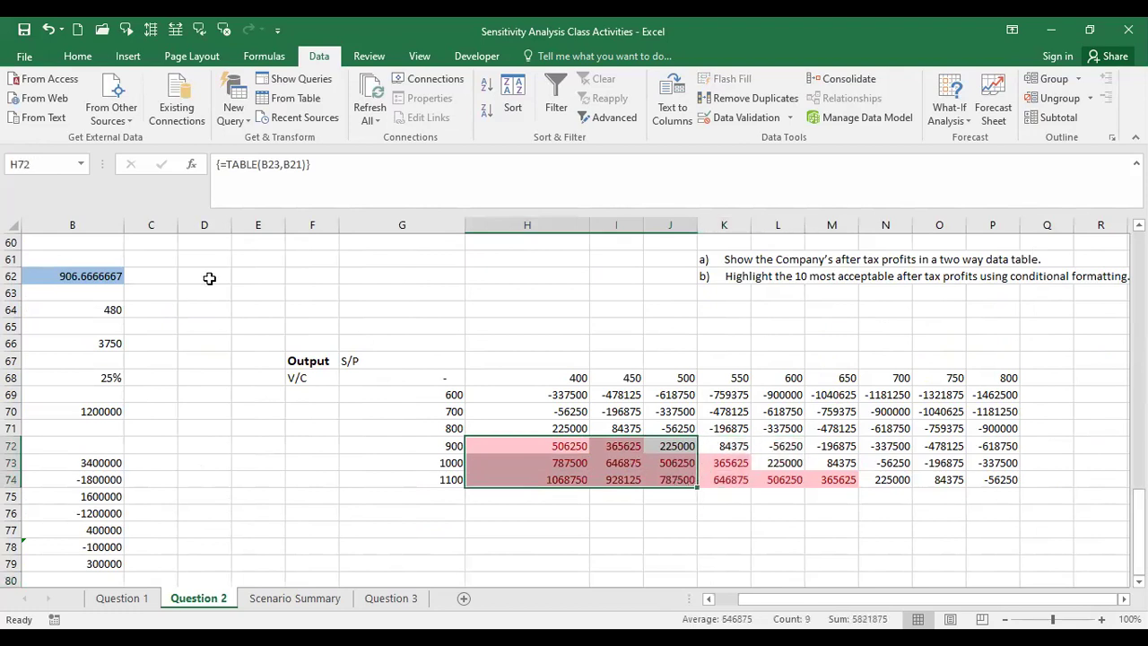
{"action": "left_click", "coordinate": [79, 58]}
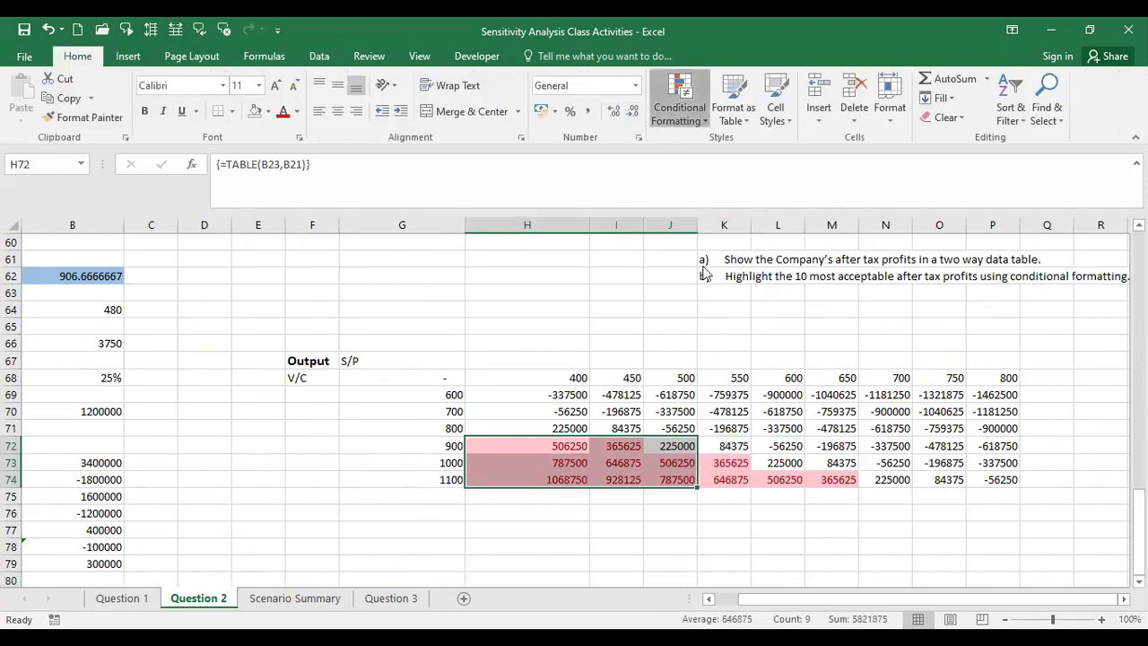
{"action": "mouse_move", "coordinate": [712, 348]}
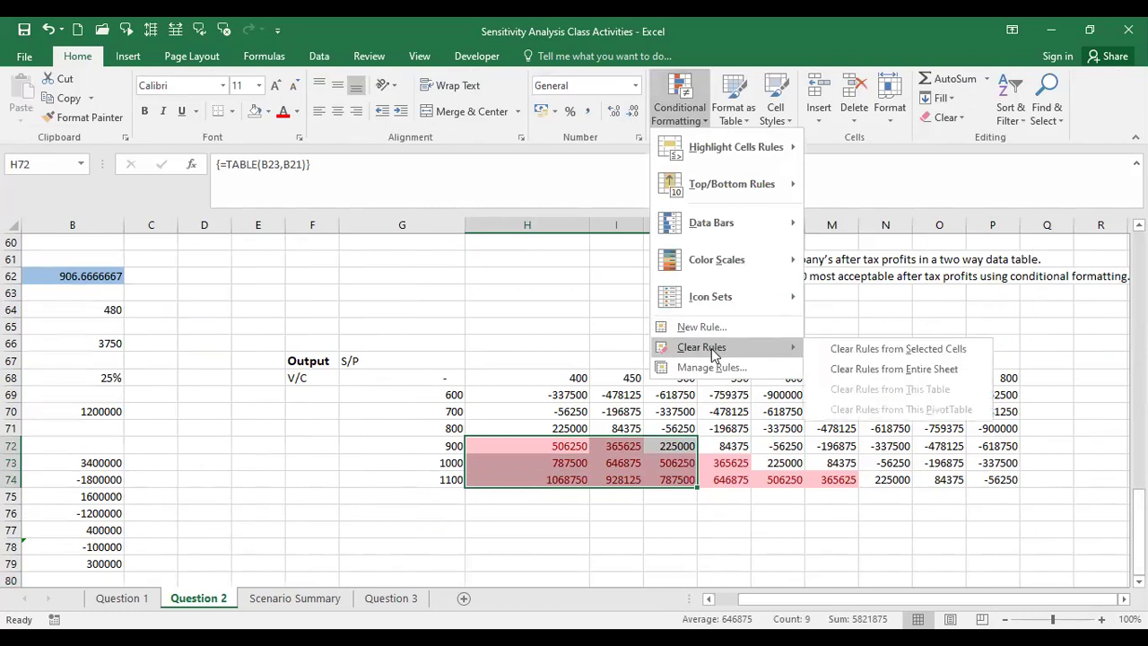
{"action": "left_click", "coordinate": [849, 370]}
{"action": "left_click", "coordinate": [575, 526]}
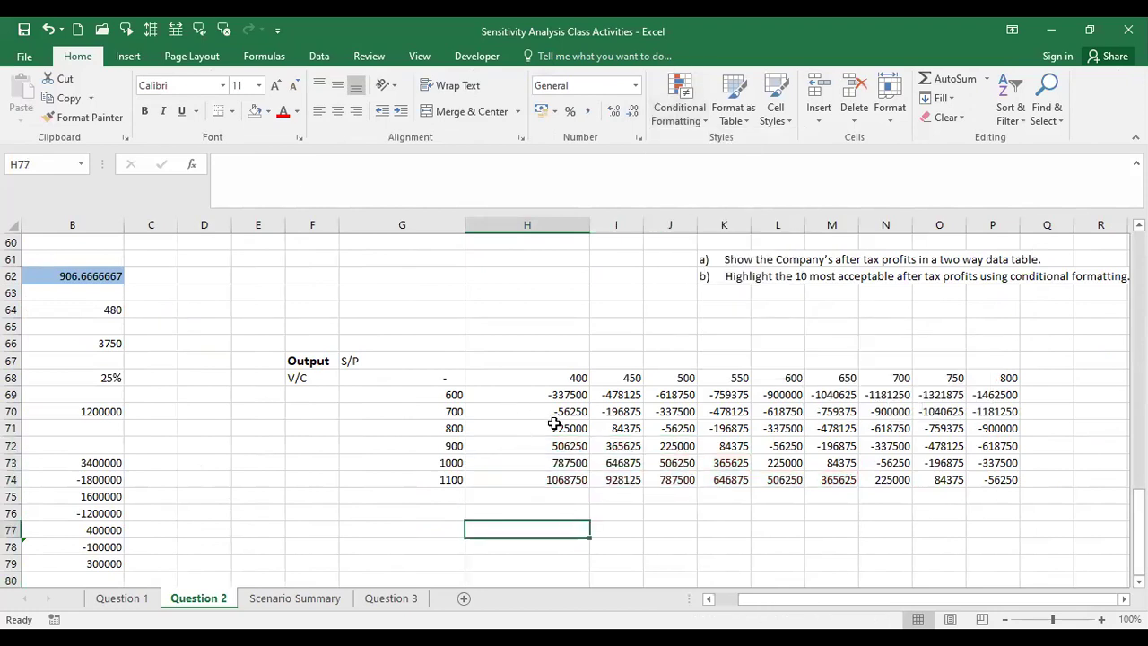
Step: Highlight the top 10 after-tax profits in H69:P74 with a Top 10 Items rule using Light Red Fill with Dark Red Text
{"action": "left_click_drag", "start_coordinate": [484, 390], "coordinate": [996, 475]}
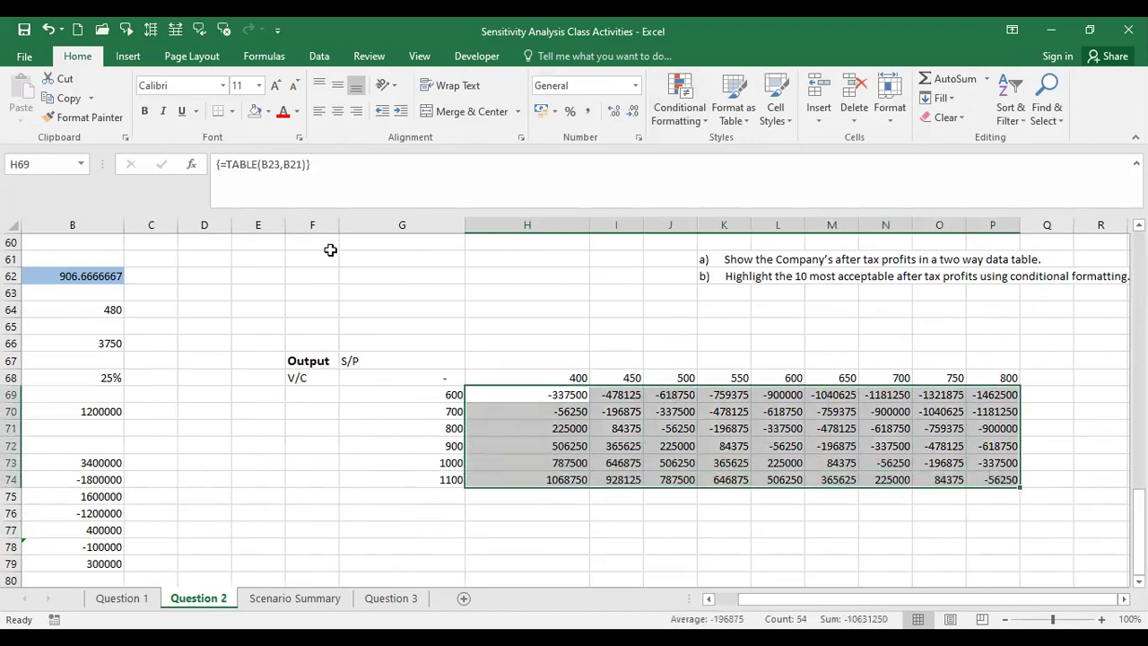
{"action": "left_click", "coordinate": [669, 116]}
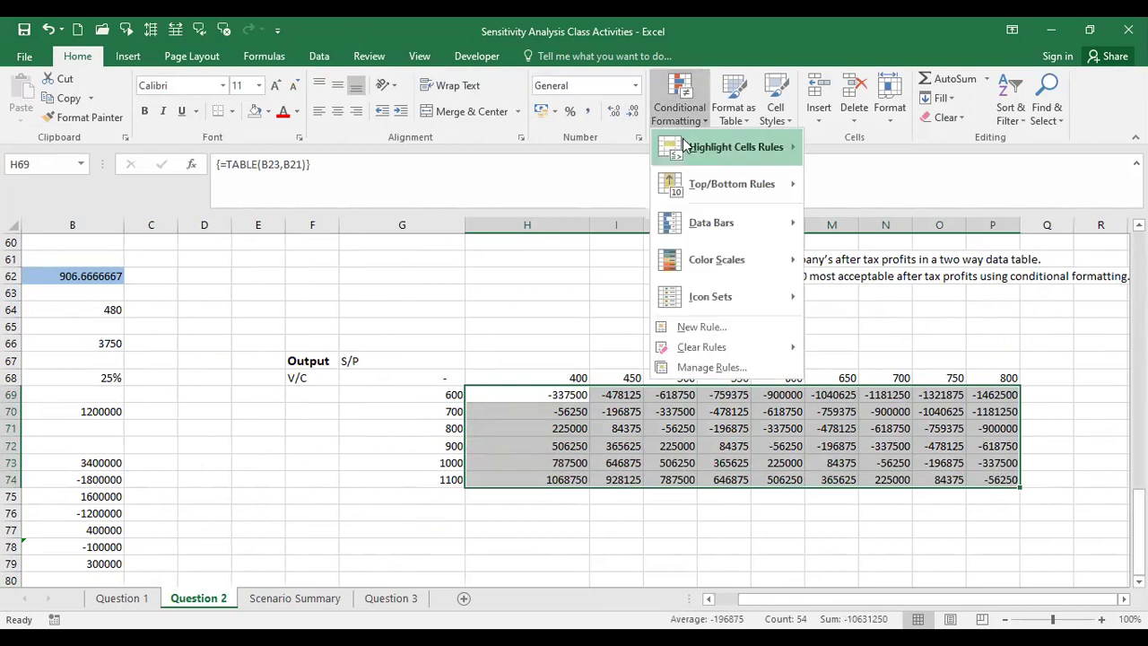
{"action": "mouse_move", "coordinate": [686, 146]}
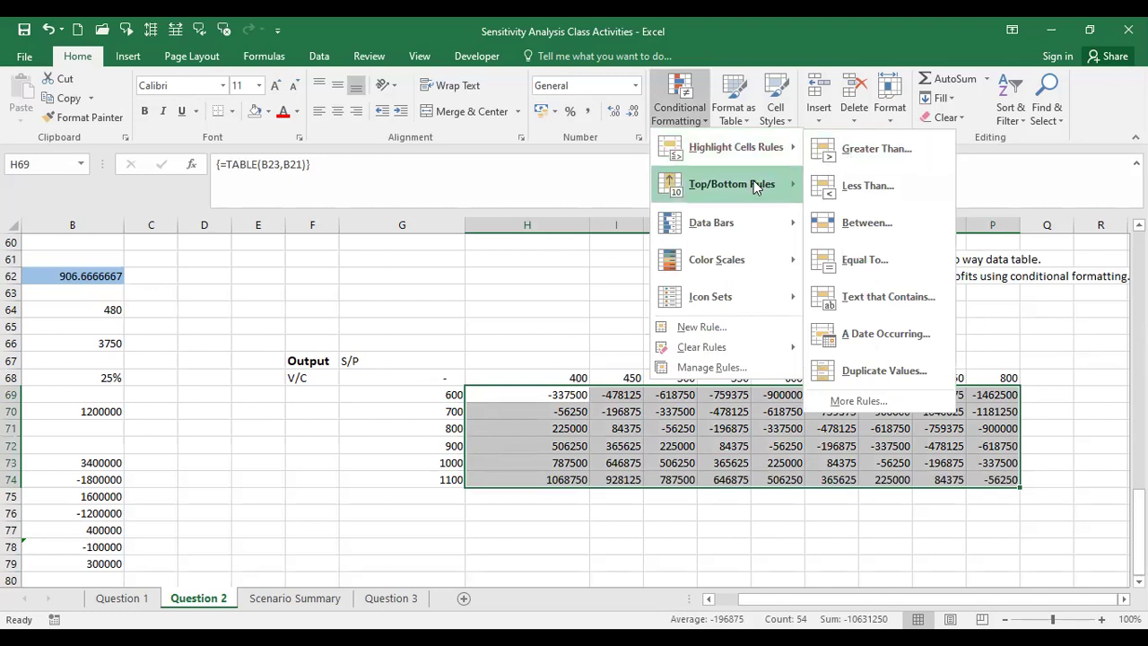
{"action": "left_click", "coordinate": [852, 186]}
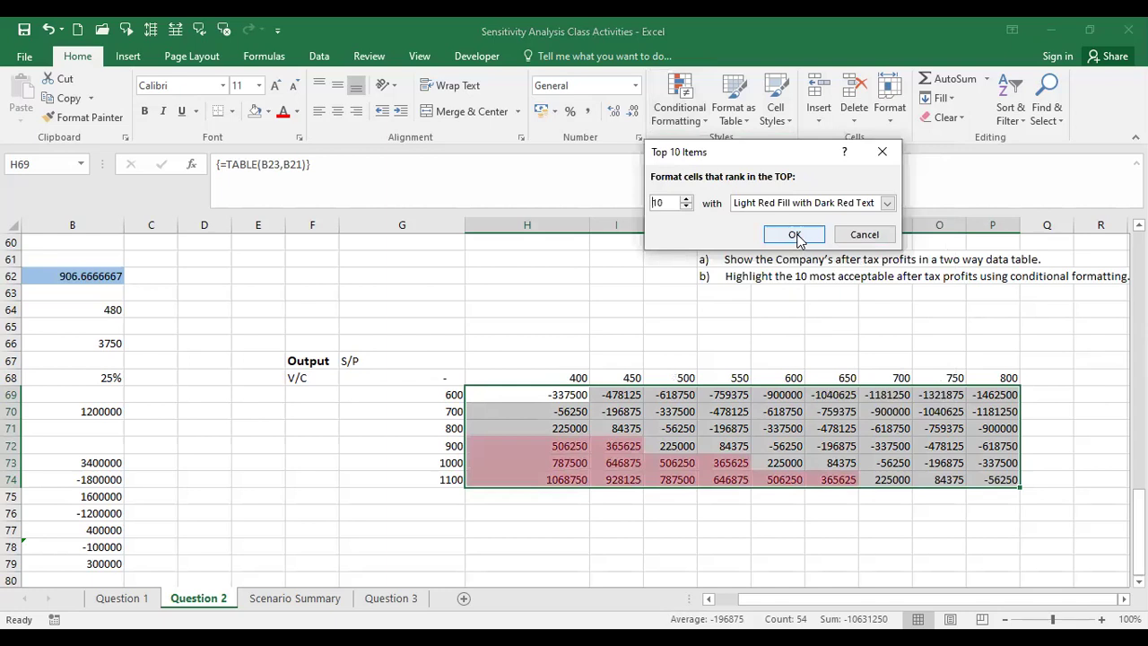
{"action": "left_click", "coordinate": [795, 235]}
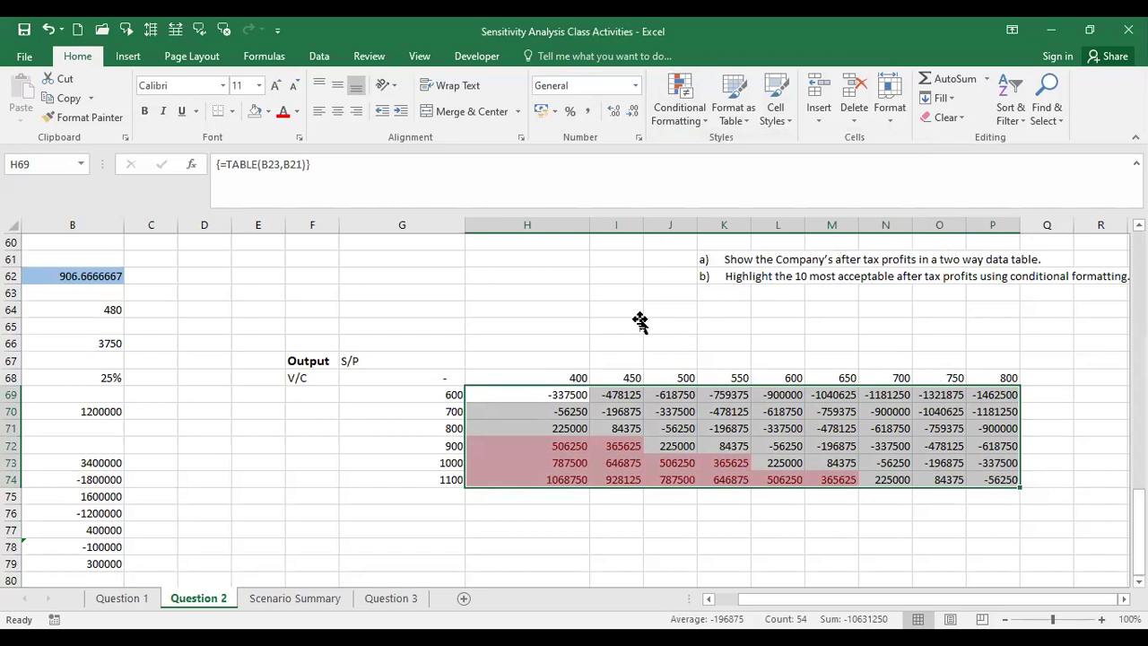
{"action": "left_click", "coordinate": [639, 321]}
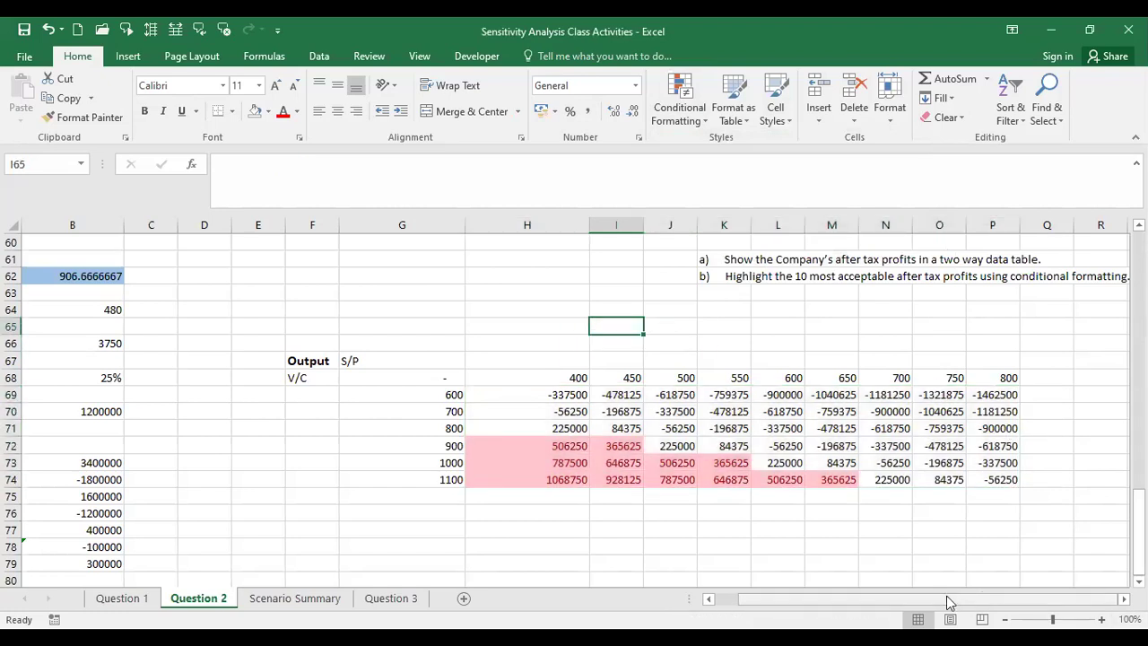
{"action": "left_click_drag", "start_coordinate": [939, 598], "coordinate": [930, 584]}
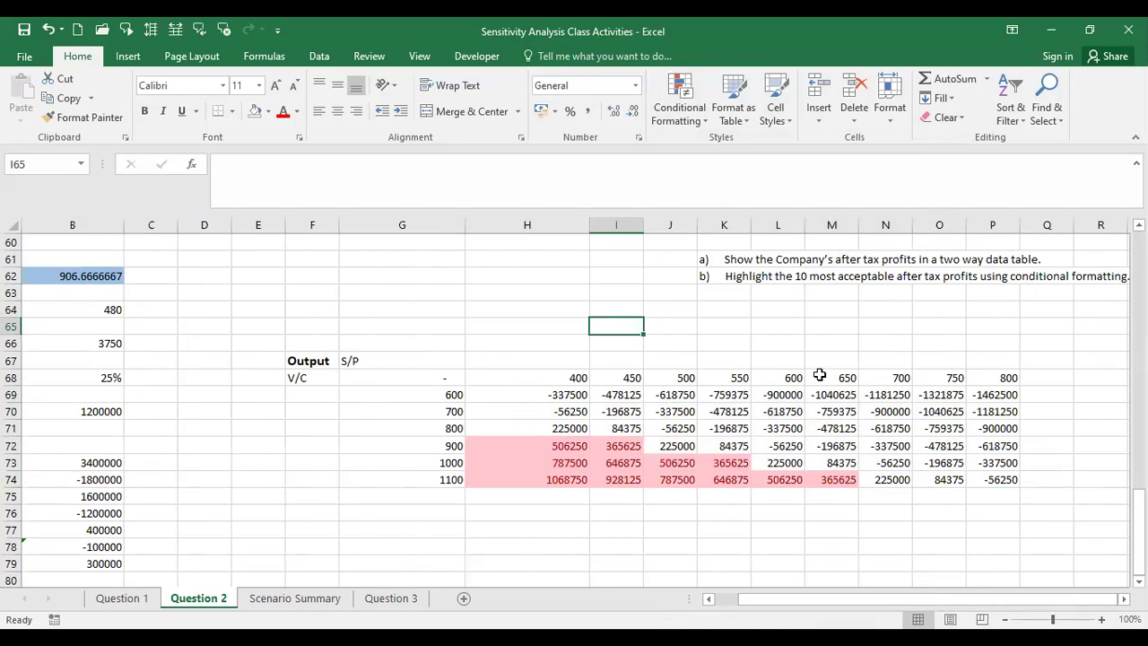
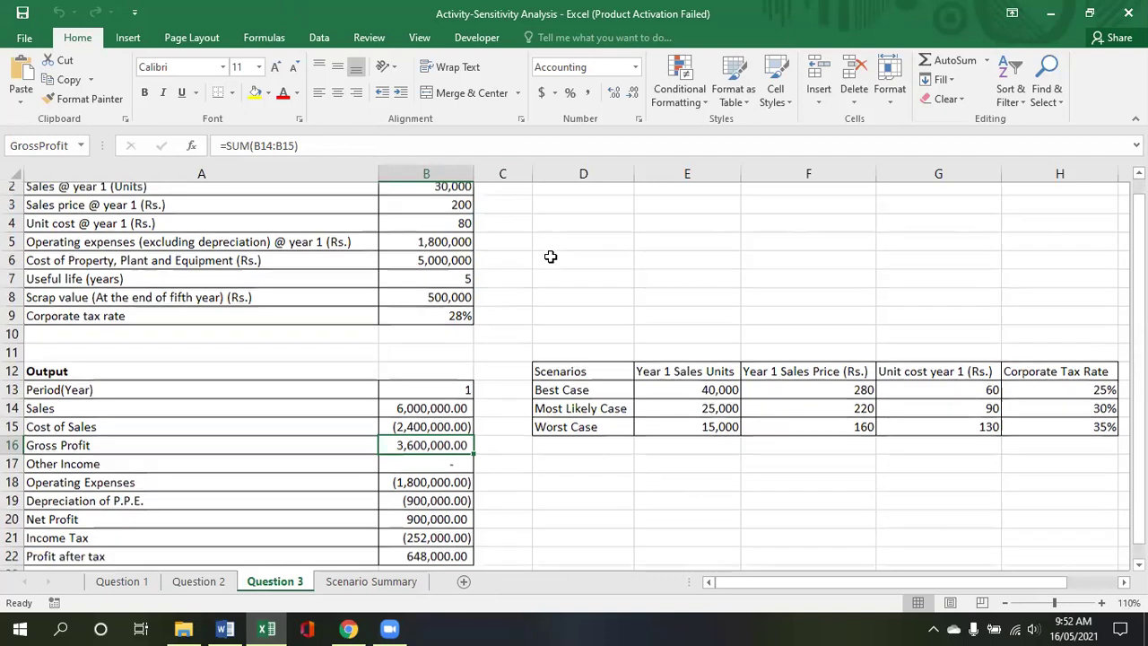
Step: Clear the Question 3 output values from Sales to Profit after tax in B14:B22
{"action": "scroll", "coordinate": [551, 256], "scroll_direction": "up", "scroll_amount": 2}
{"action": "scroll", "coordinate": [551, 257], "scroll_direction": "down", "scroll_amount": 2}
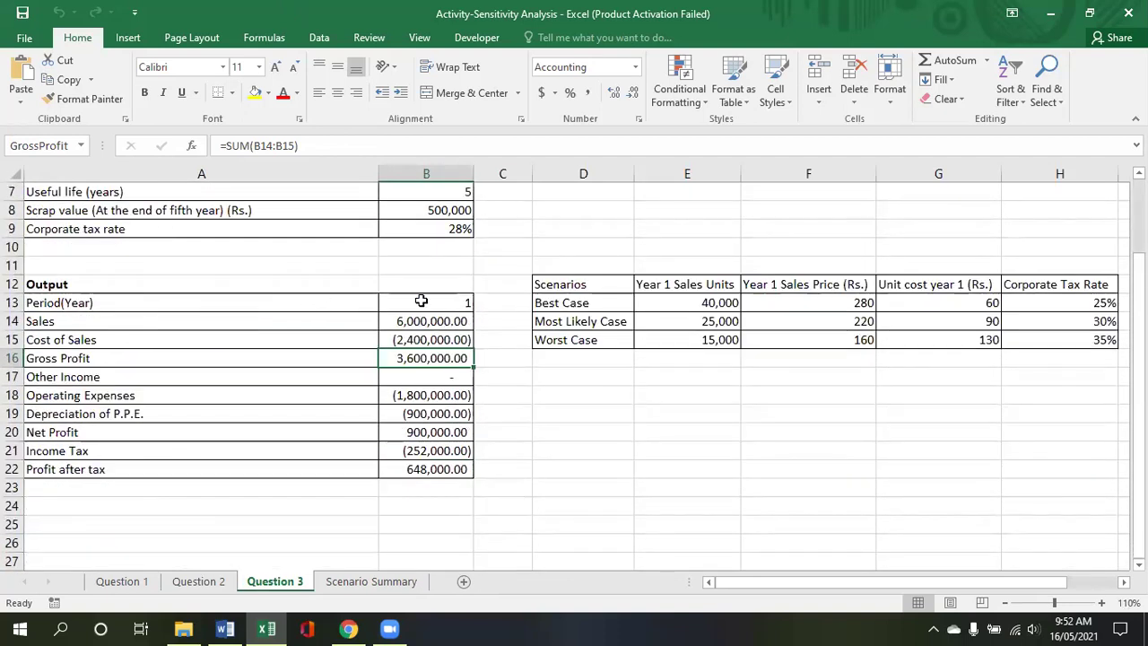
{"action": "left_click_drag", "start_coordinate": [418, 319], "coordinate": [440, 466]}
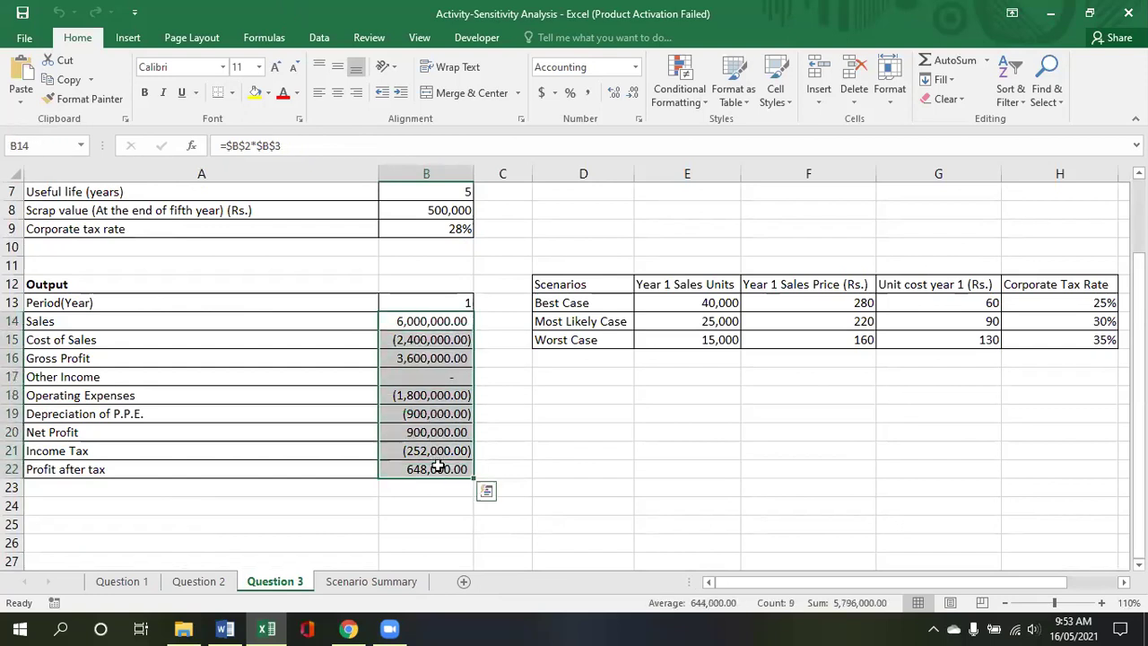
{"action": "key", "text": "Delete"}
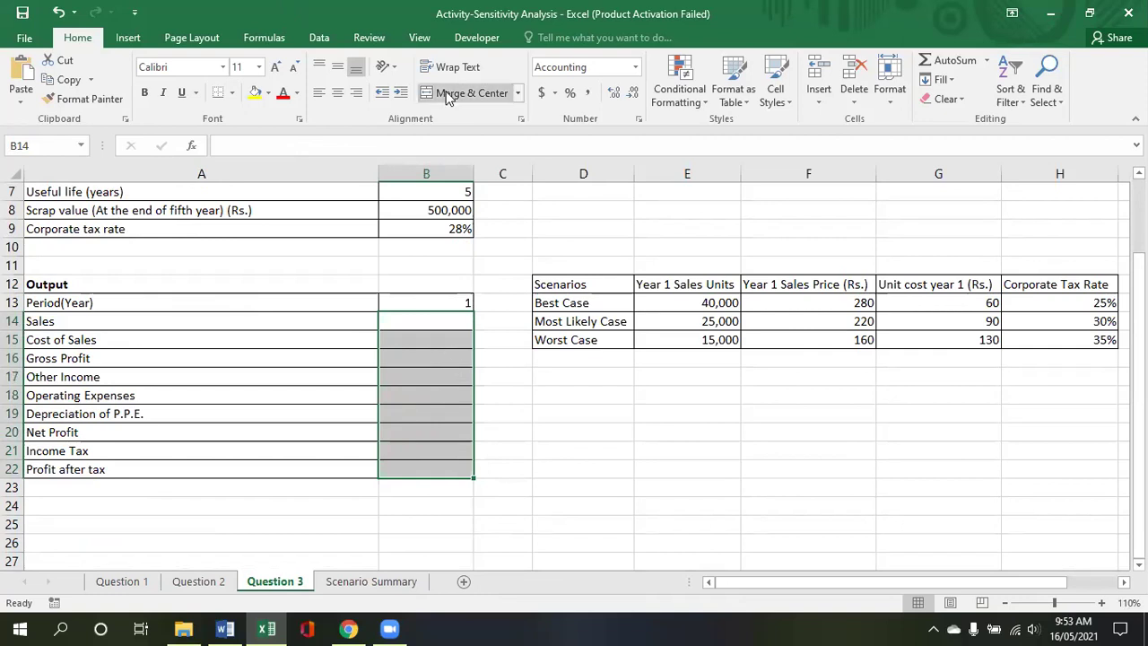
Step: Calculate Sales in B14 as units times price with =SalesUnits*SalesPrice
{"action": "scroll", "coordinate": [569, 255], "scroll_direction": "up", "scroll_amount": 2}
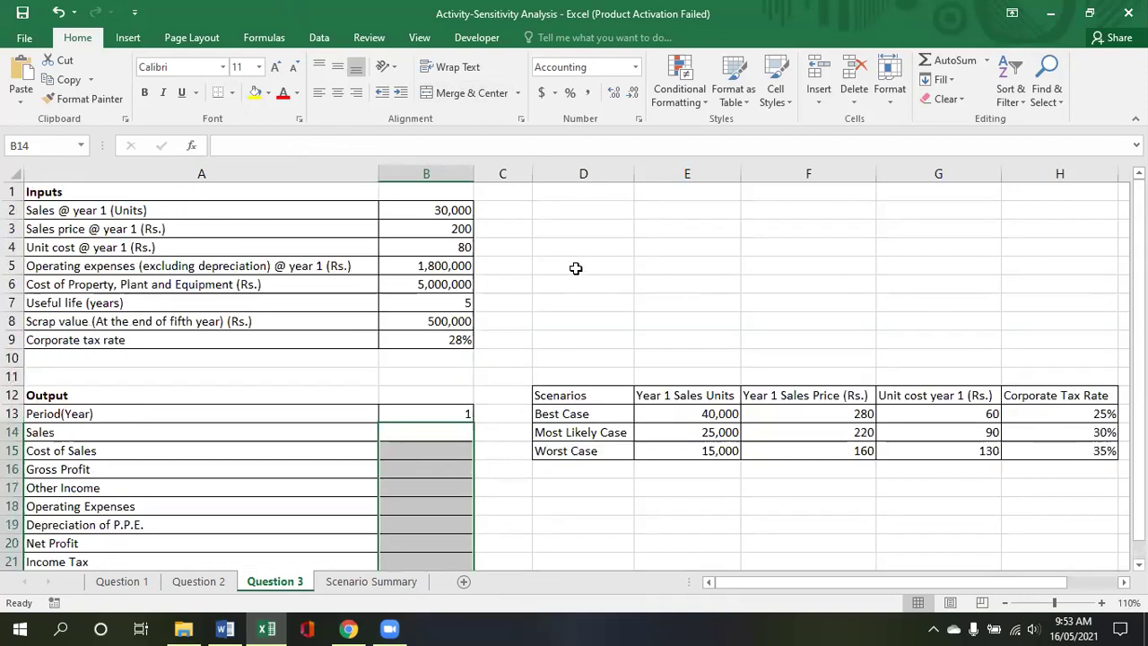
{"action": "scroll", "coordinate": [530, 276], "scroll_direction": "down", "scroll_amount": 1}
{"action": "left_click", "coordinate": [403, 372]}
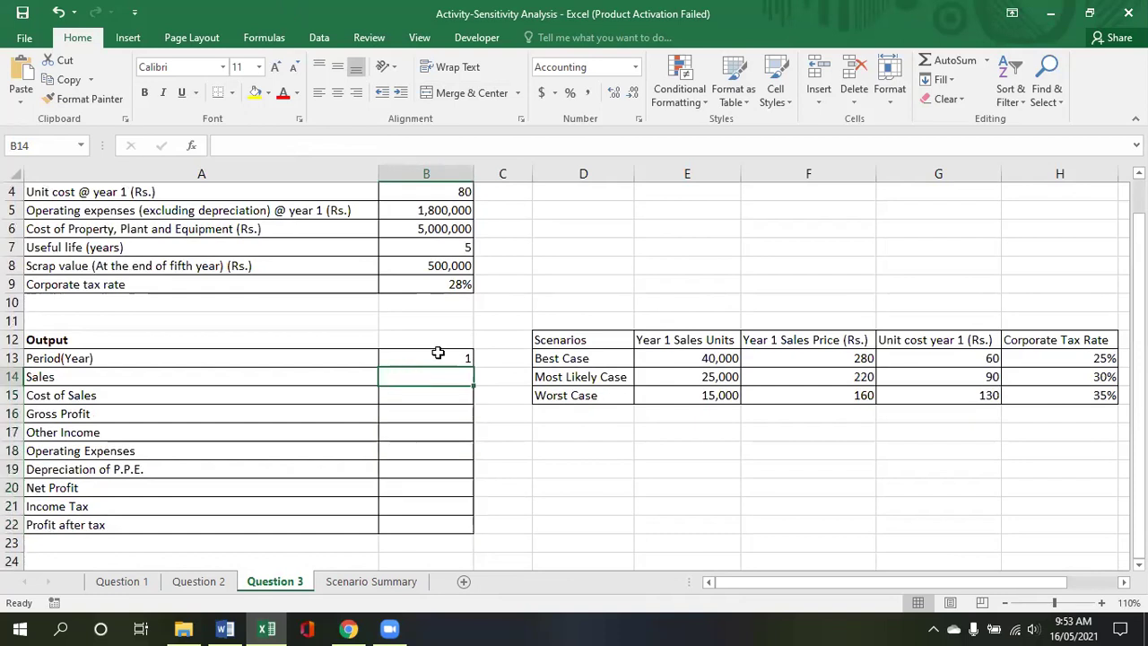
{"action": "type", "text": "="}
{"action": "scroll", "coordinate": [477, 302], "scroll_direction": "up", "scroll_amount": 1}
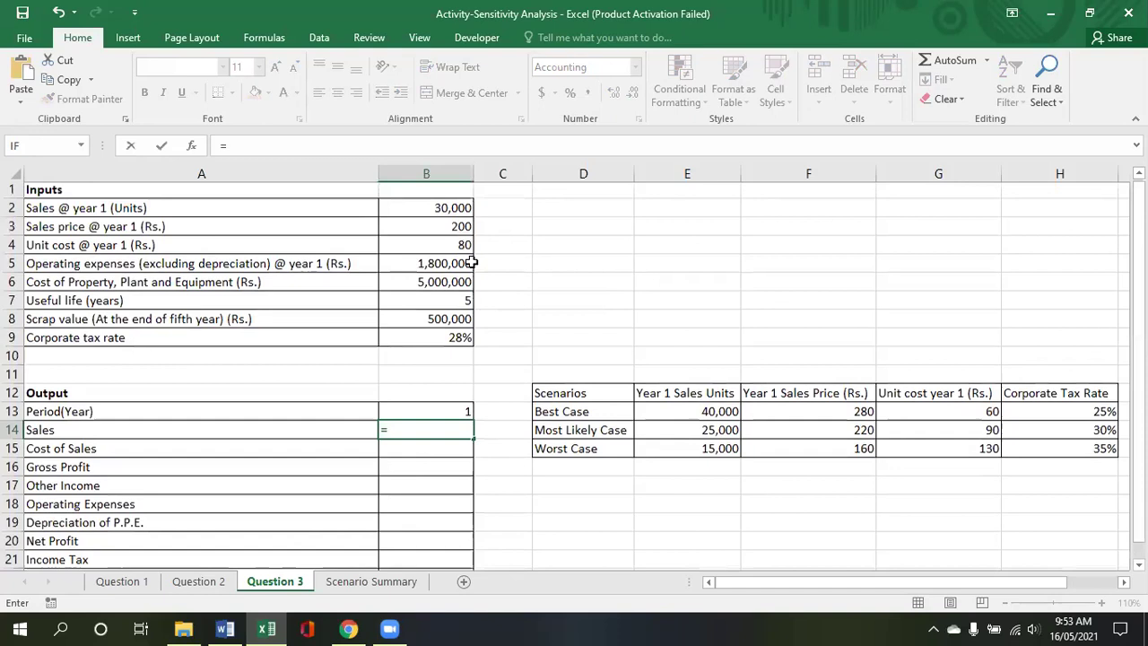
{"action": "left_click", "coordinate": [437, 212]}
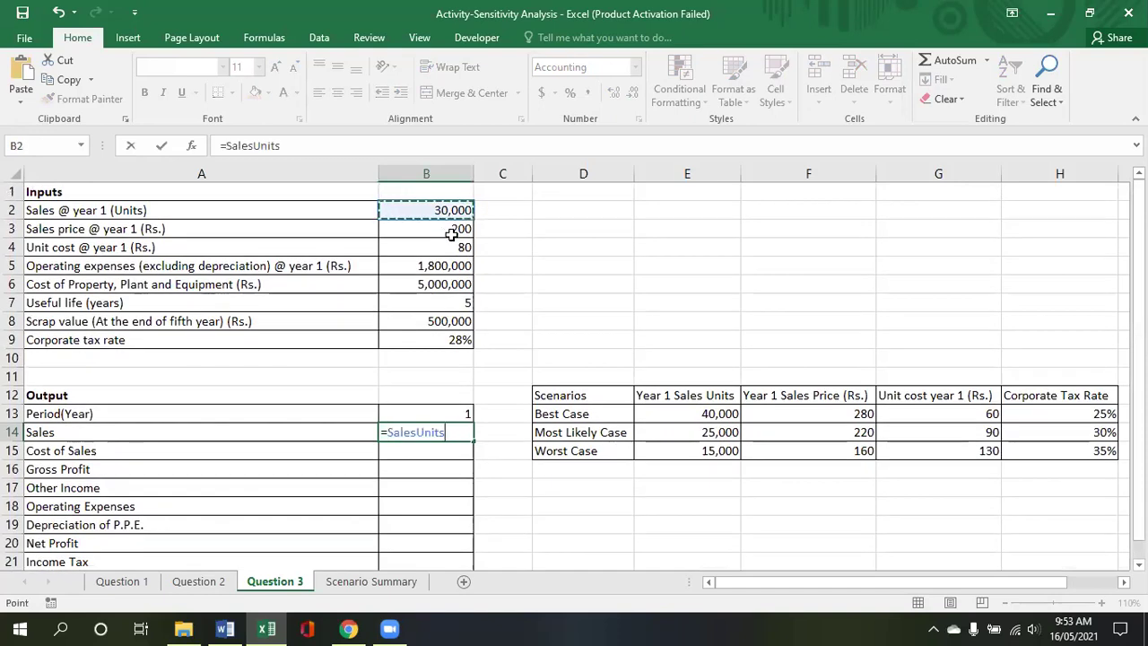
{"action": "type", "text": "*"}
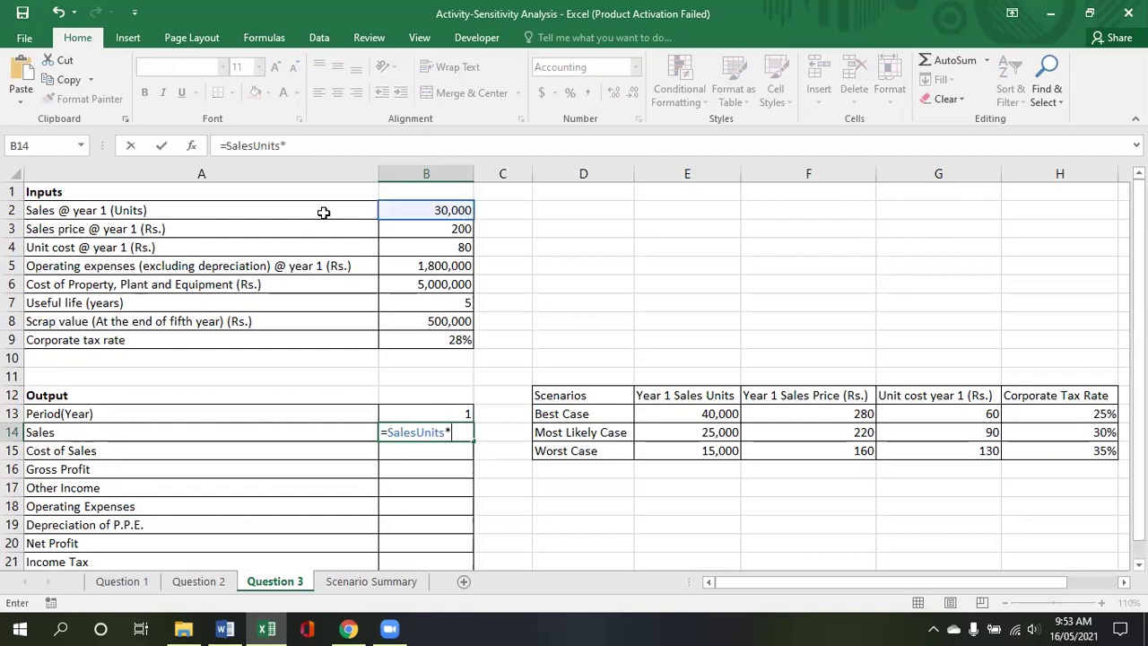
{"action": "left_click", "coordinate": [391, 230]}
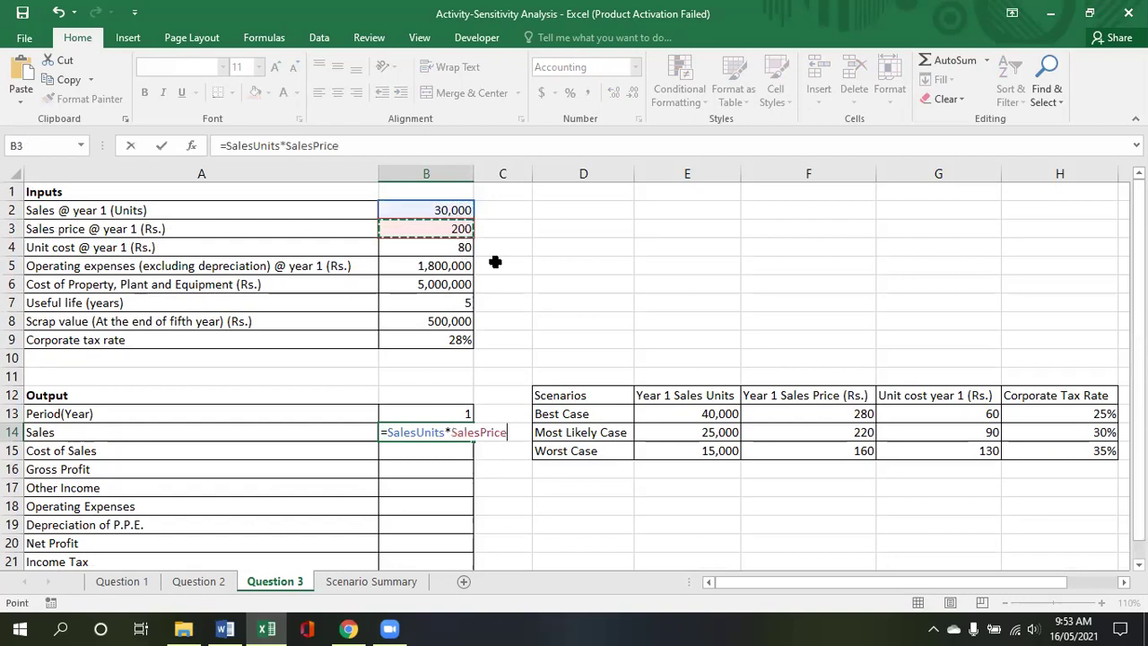
{"action": "key", "text": "Return"}
Step: Calculate Cost of Sales in B15 as a negative amount with =SalesUnits*-UnitCost
{"action": "scroll", "coordinate": [470, 422], "scroll_direction": "down", "scroll_amount": 1}
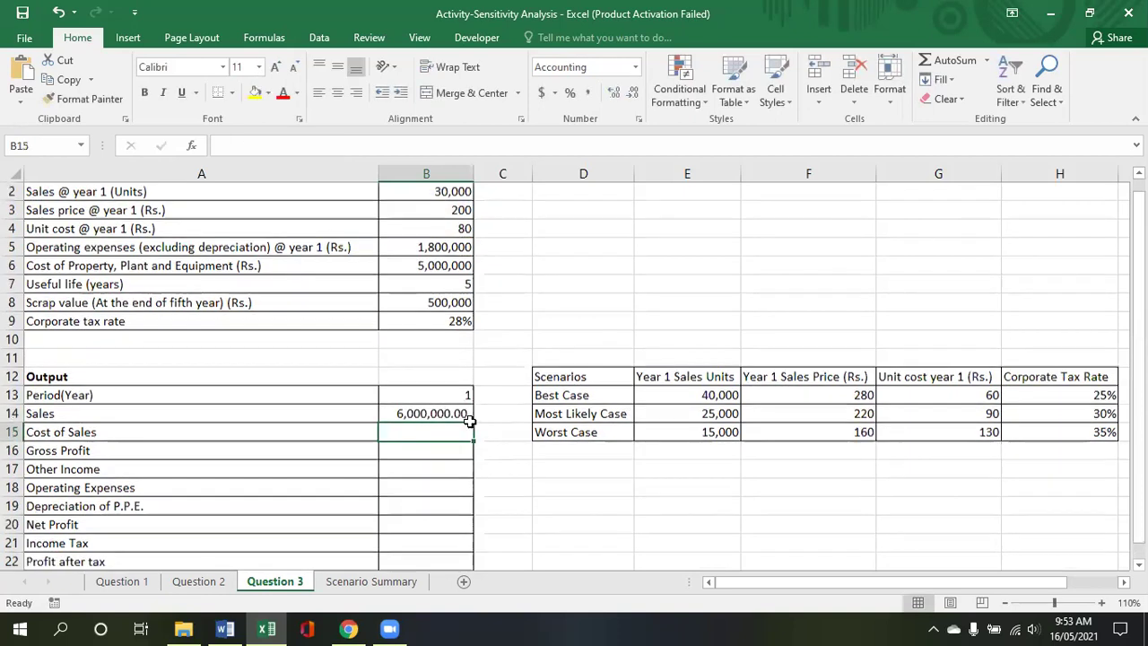
{"action": "scroll", "coordinate": [470, 421], "scroll_direction": "down", "scroll_amount": 2}
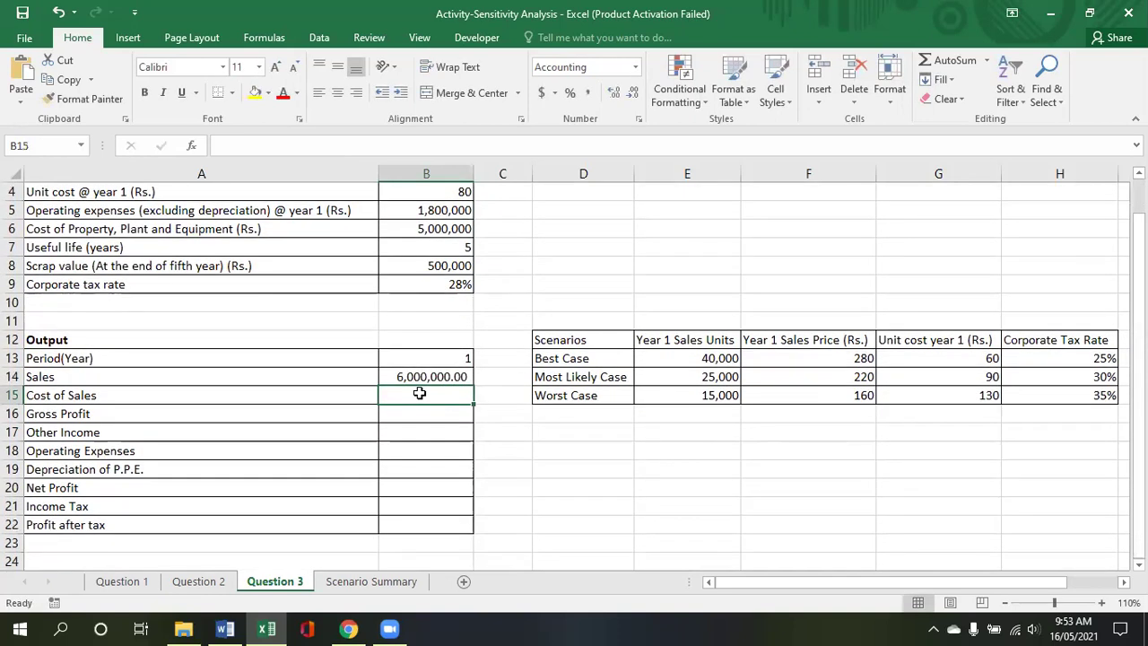
{"action": "type", "text": "="}
{"action": "scroll", "coordinate": [420, 395], "scroll_direction": "up", "scroll_amount": 3}
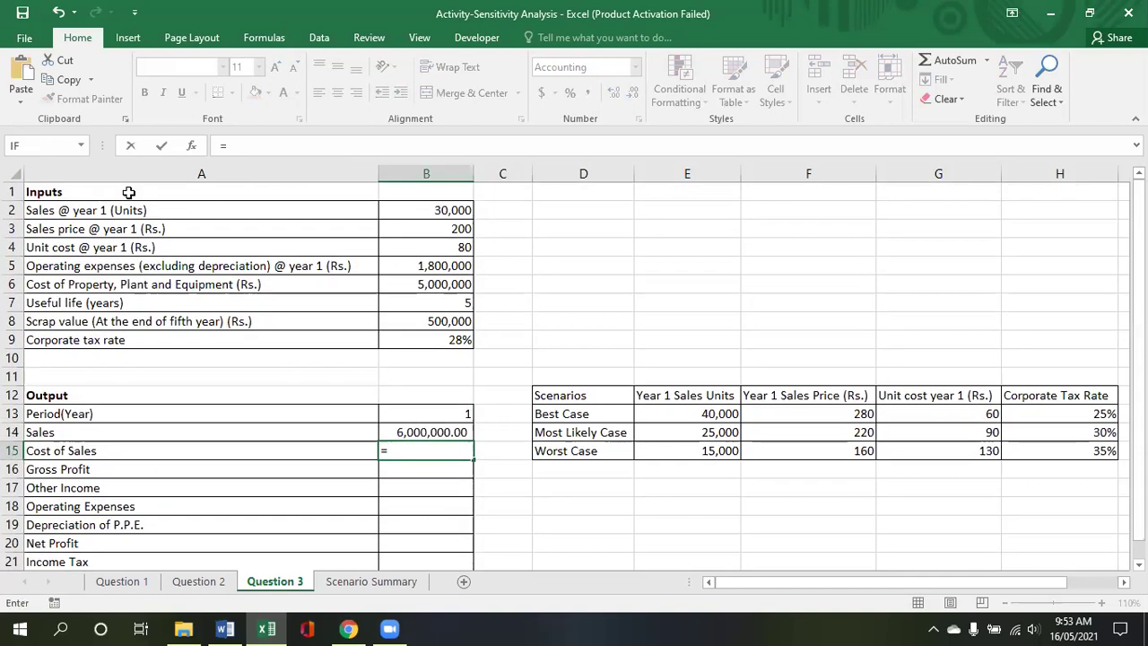
{"action": "left_click", "coordinate": [417, 213]}
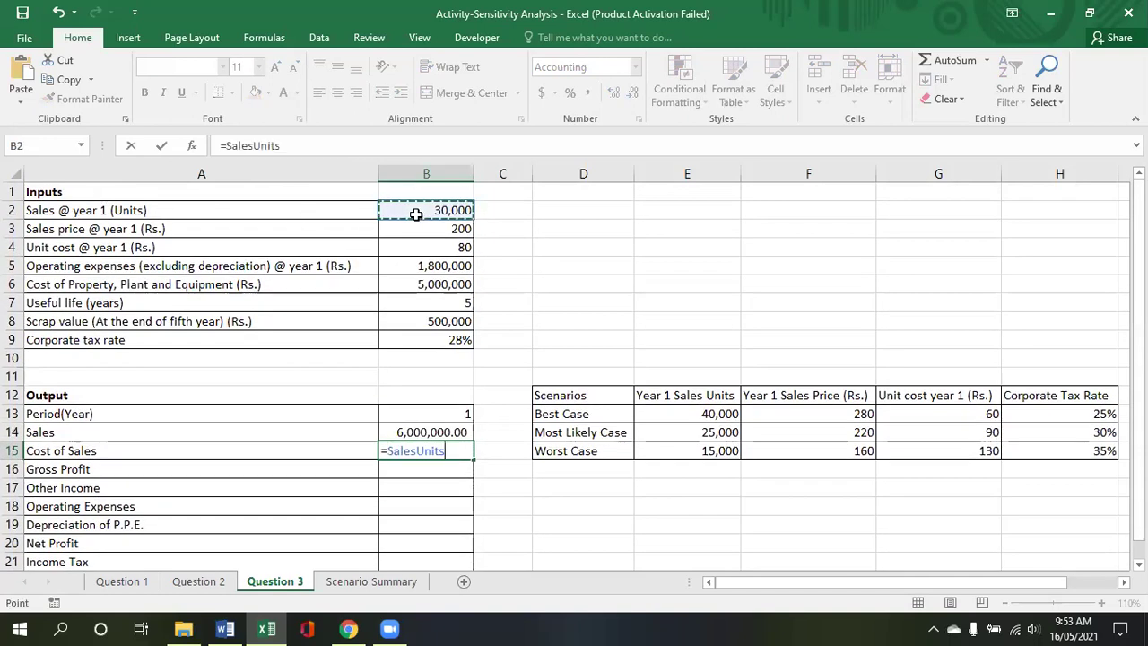
{"action": "type", "text": "*"}
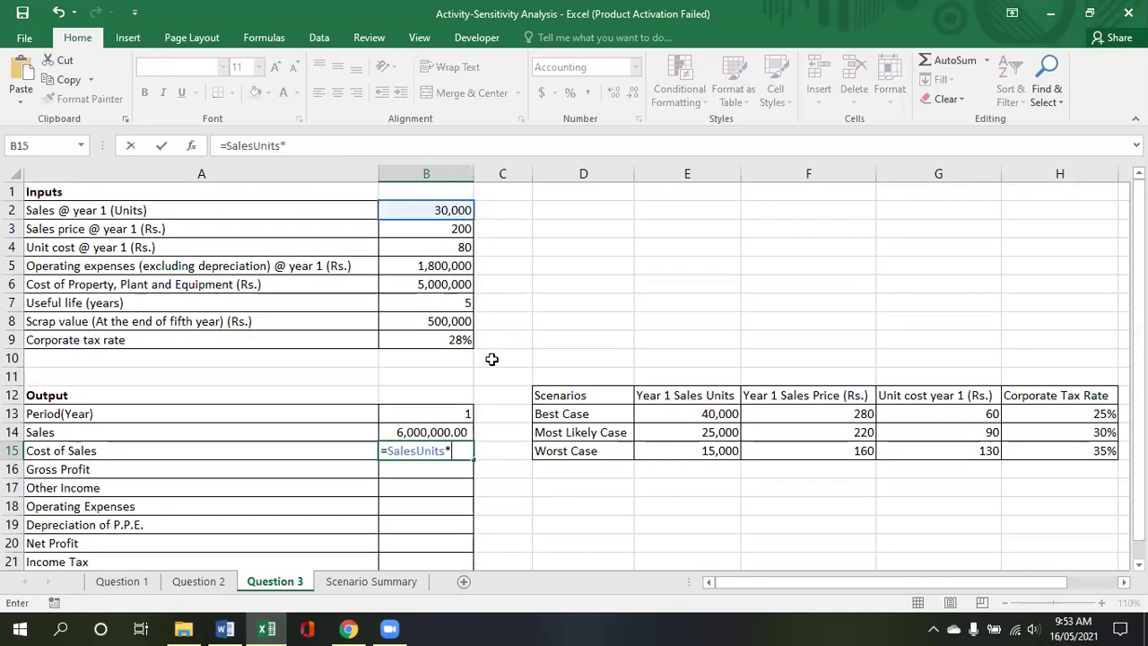
{"action": "type", "text": "-"}
{"action": "left_click", "coordinate": [426, 248]}
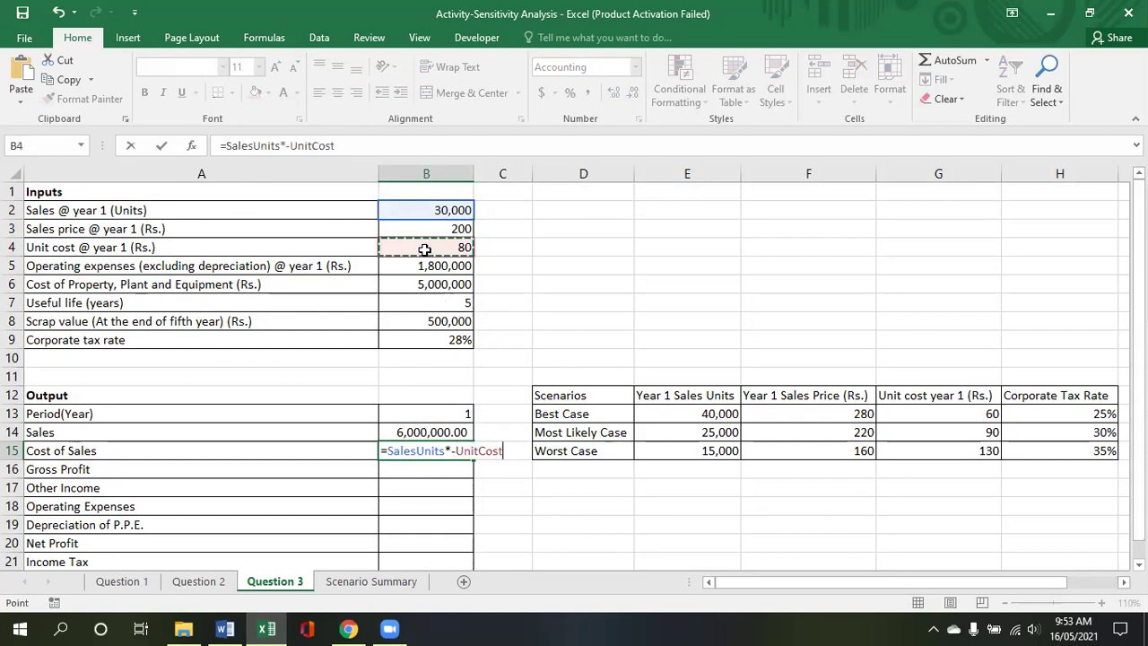
{"action": "key", "text": "Return"}
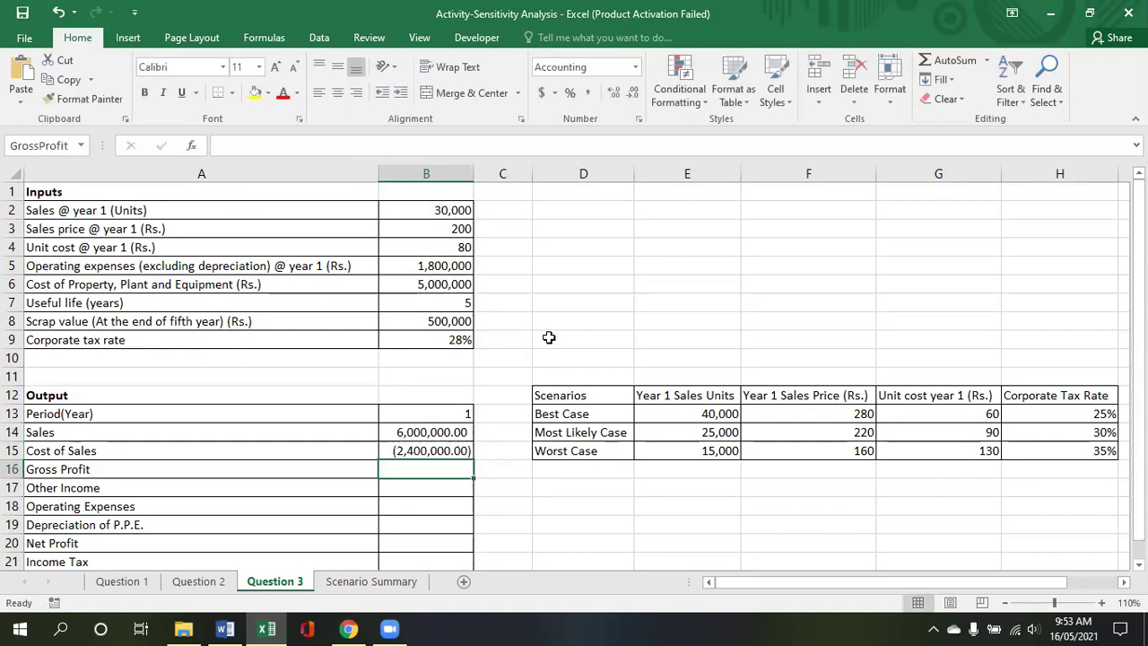
Step: Calculate Gross Profit in B16 from Sales and Cost of Sales with =SUM(B14:B15)
{"action": "scroll", "coordinate": [494, 422], "scroll_direction": "down", "scroll_amount": 1}
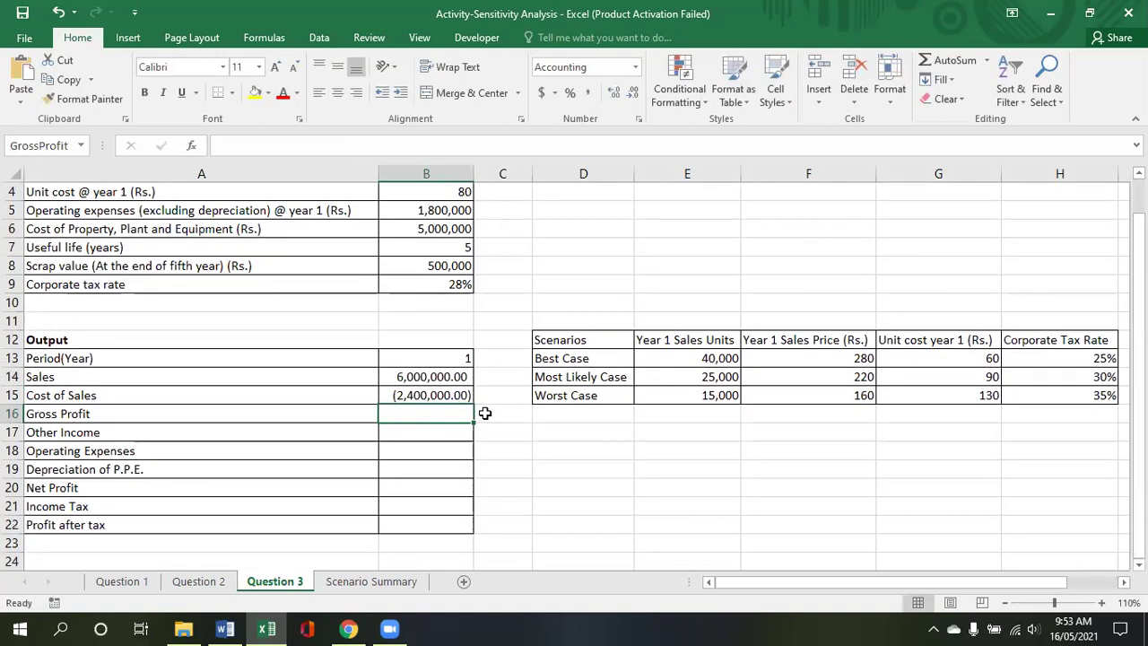
{"action": "scroll", "coordinate": [489, 419], "scroll_direction": "up", "scroll_amount": 2, "text": "ctrl"}
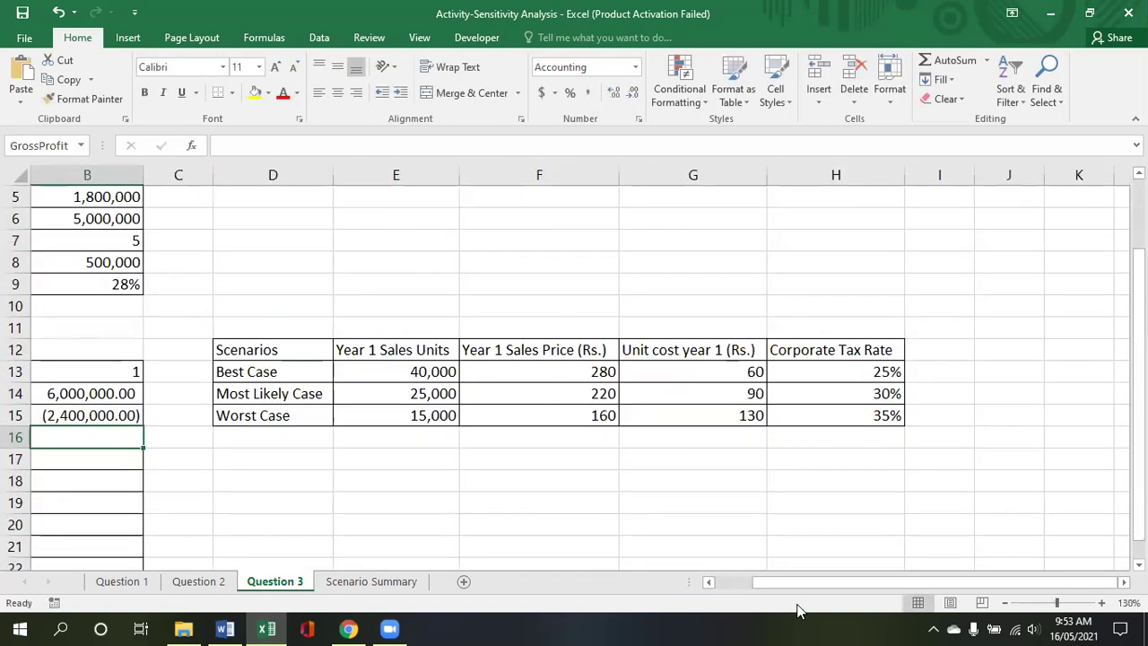
{"action": "left_click_drag", "start_coordinate": [777, 592], "coordinate": [457, 487]}
{"action": "scroll", "coordinate": [457, 487], "scroll_direction": "up", "scroll_amount": 1}
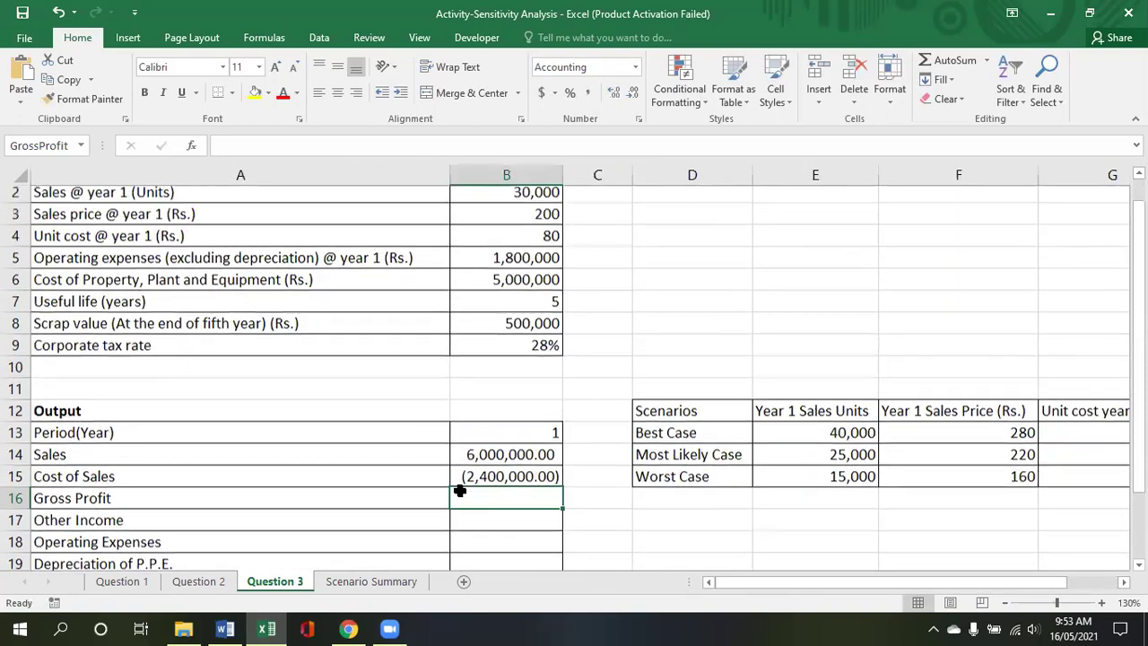
{"action": "scroll", "coordinate": [250, 395], "scroll_direction": "up", "scroll_amount": 1}
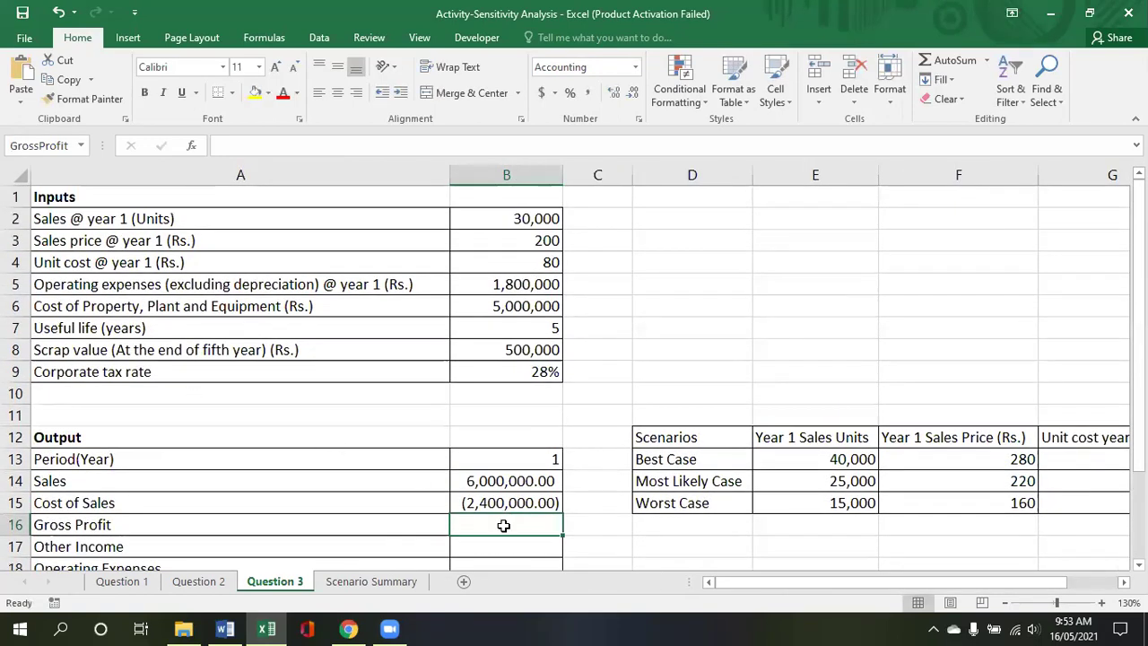
{"action": "type", "text": "=su"}
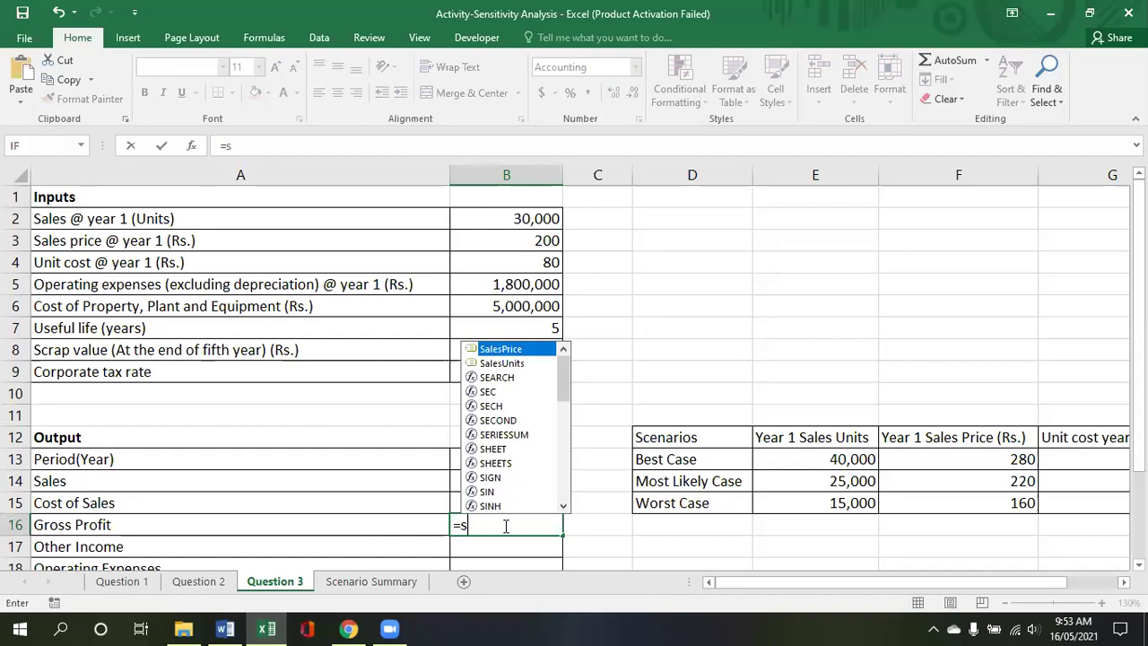
{"action": "double_click", "coordinate": [492, 406]}
{"action": "left_click_drag", "start_coordinate": [512, 482], "coordinate": [516, 504]}
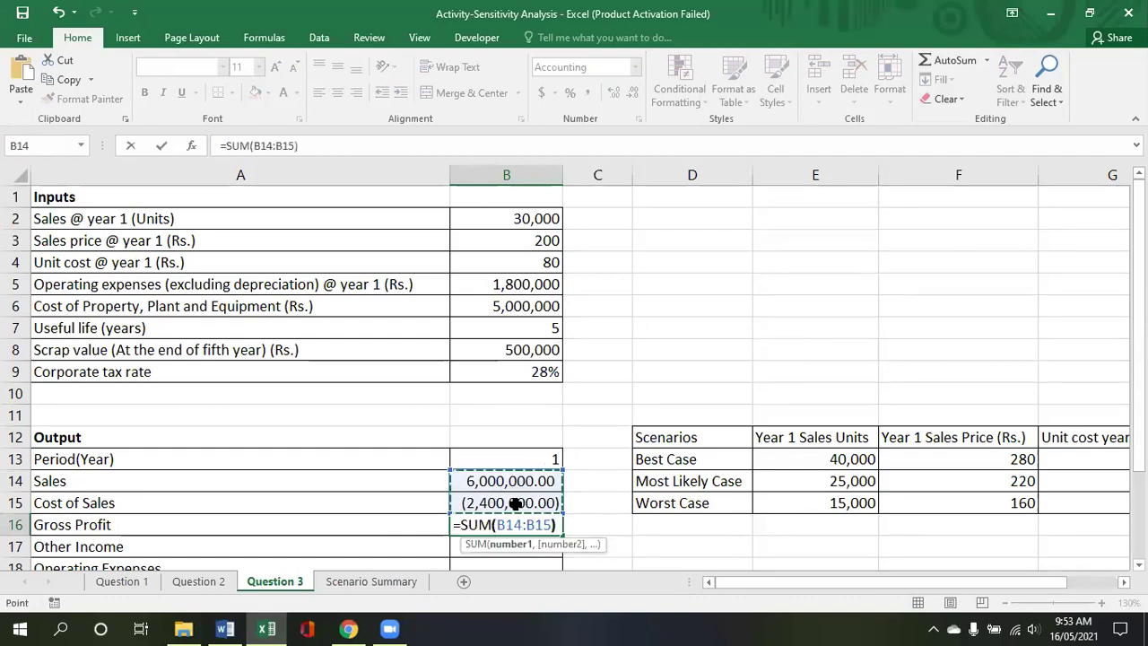
{"action": "key", "text": "Return"}
Step: Enter 0 as the Other Income in B17
{"action": "scroll", "coordinate": [536, 477], "scroll_direction": "down", "scroll_amount": 2}
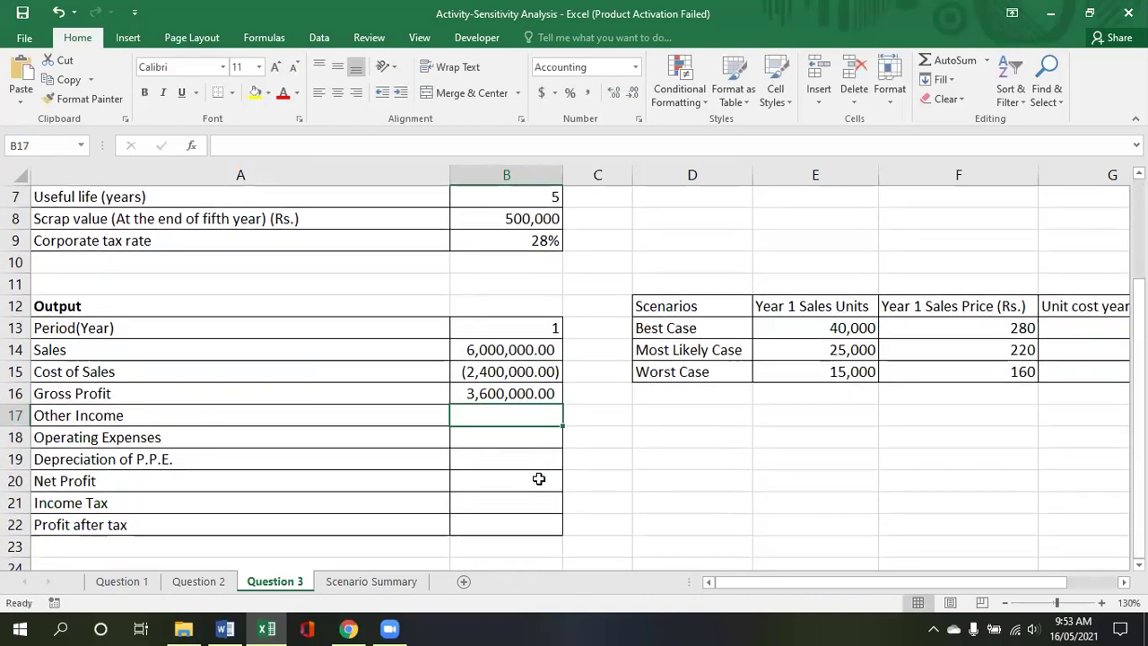
{"action": "left_click", "coordinate": [509, 438]}
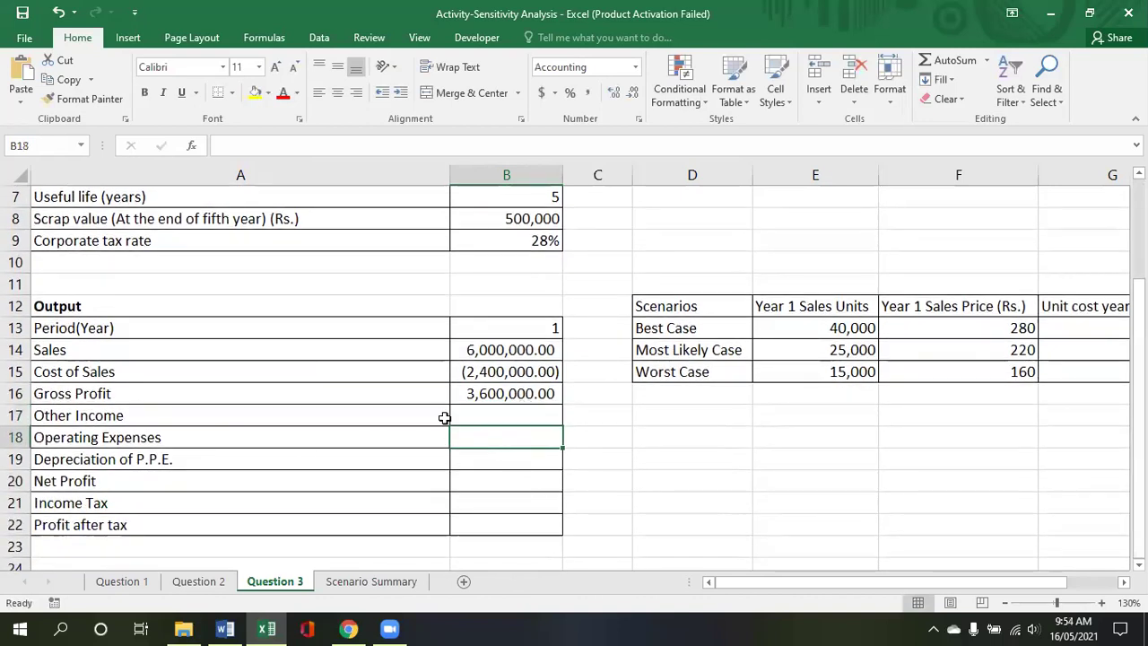
{"action": "left_click", "coordinate": [491, 415]}
{"action": "type", "text": "0"}
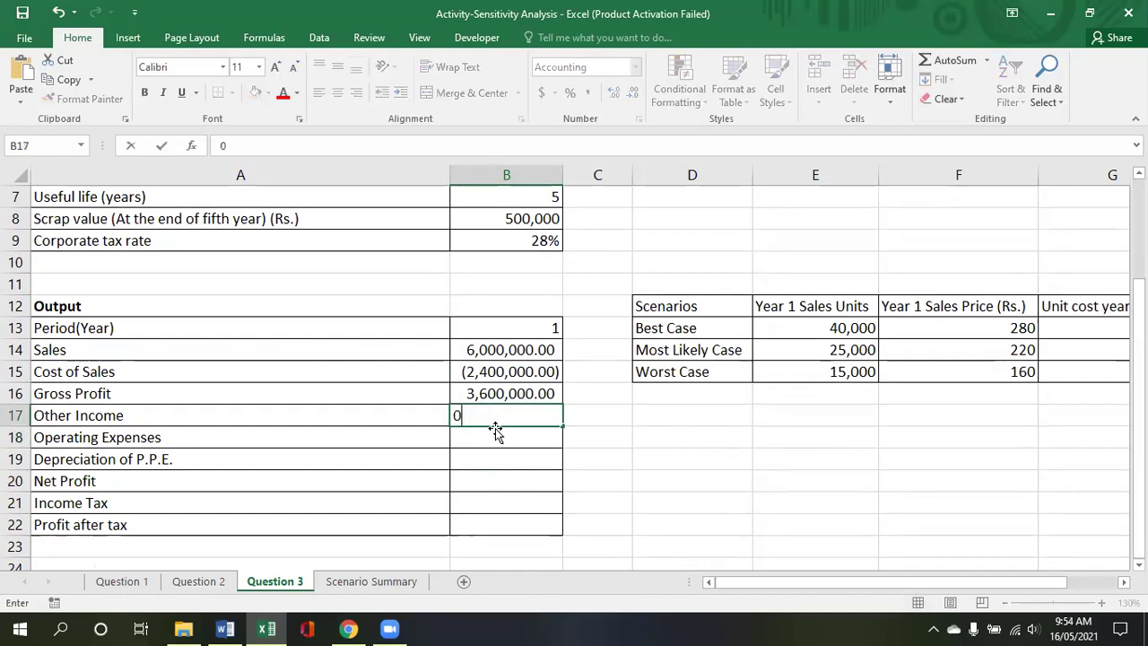
{"action": "left_click", "coordinate": [504, 442]}
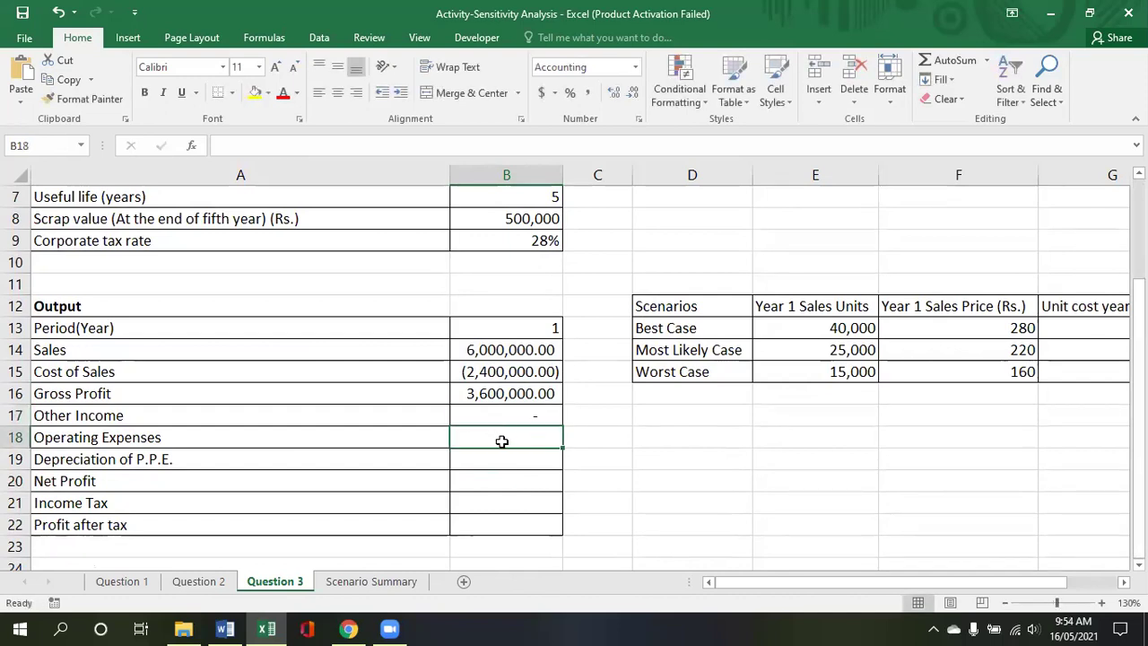
Step: Link Operating Expenses in B18 to the operating expenses input as a negative amount with =-B5
{"action": "type", "text": "="}
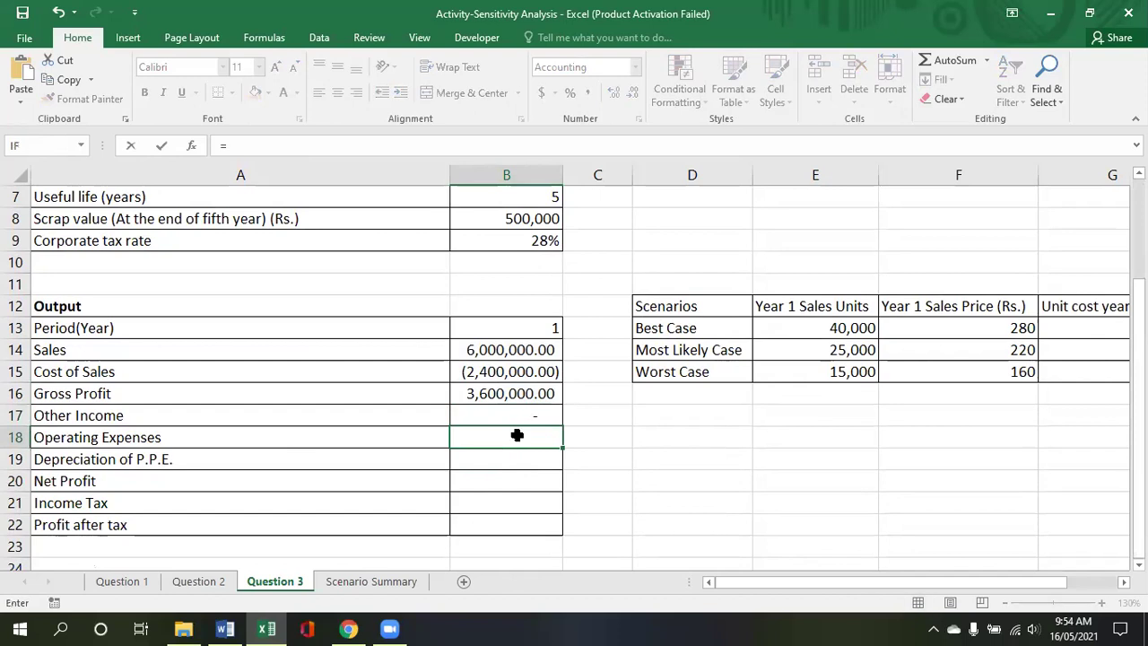
{"action": "scroll", "coordinate": [516, 435], "scroll_direction": "up", "scroll_amount": 2}
{"action": "left_click", "coordinate": [500, 283]}
{"action": "key", "text": "F2"}
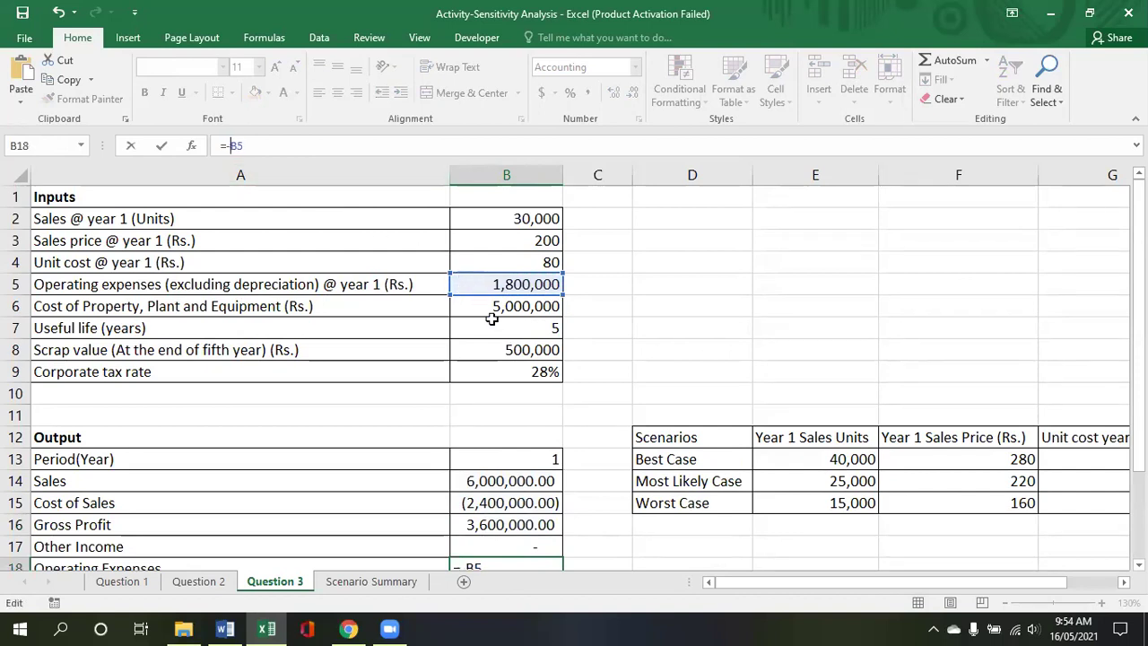
{"action": "key", "text": "Return"}
Step: Calculate Depreciation of P.P.E. in B19 from the asset cost, scrap value and useful life with =(B6-B8)/B7
{"action": "scroll", "coordinate": [562, 418], "scroll_direction": "down", "scroll_amount": 3}
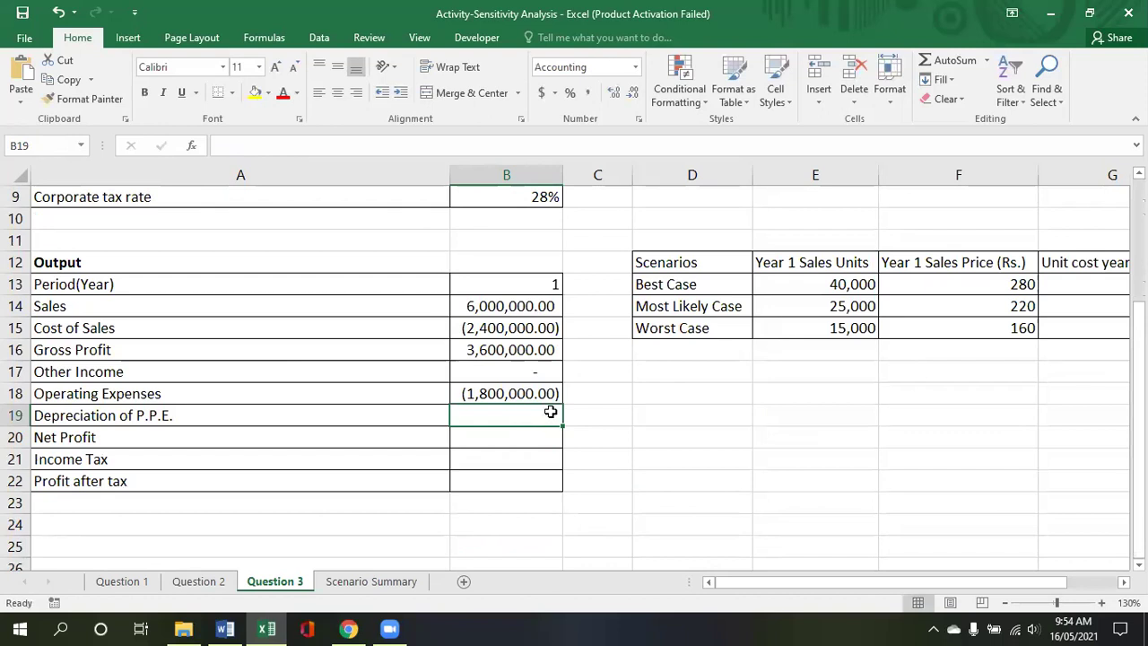
{"action": "scroll", "coordinate": [551, 411], "scroll_direction": "up", "scroll_amount": 2}
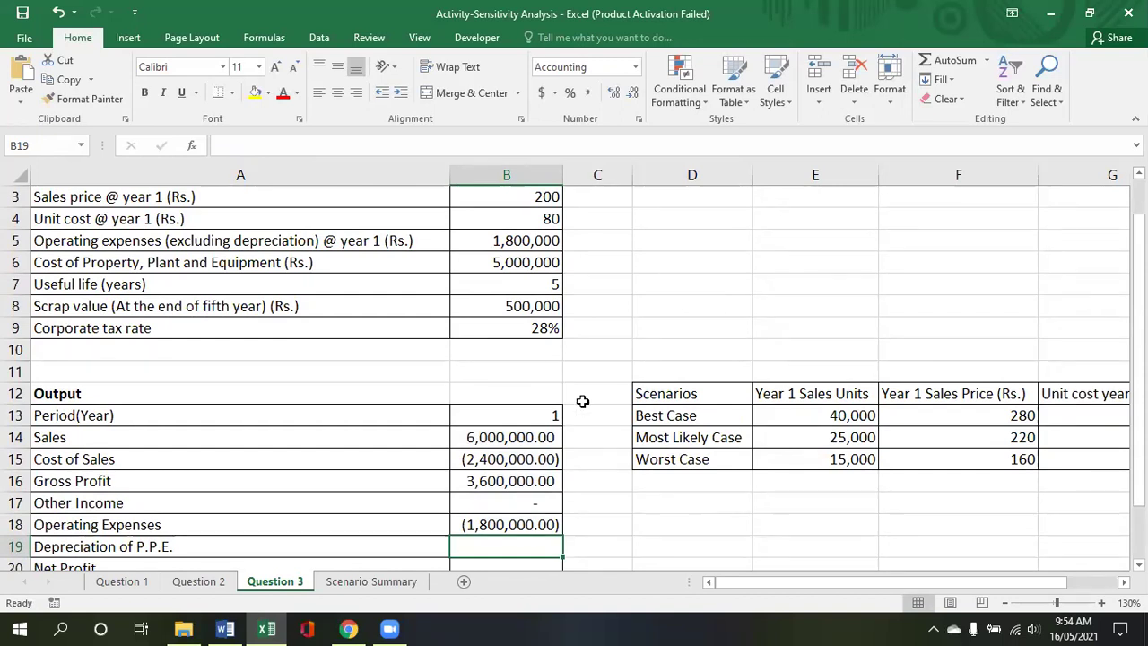
{"action": "type", "text": "="}
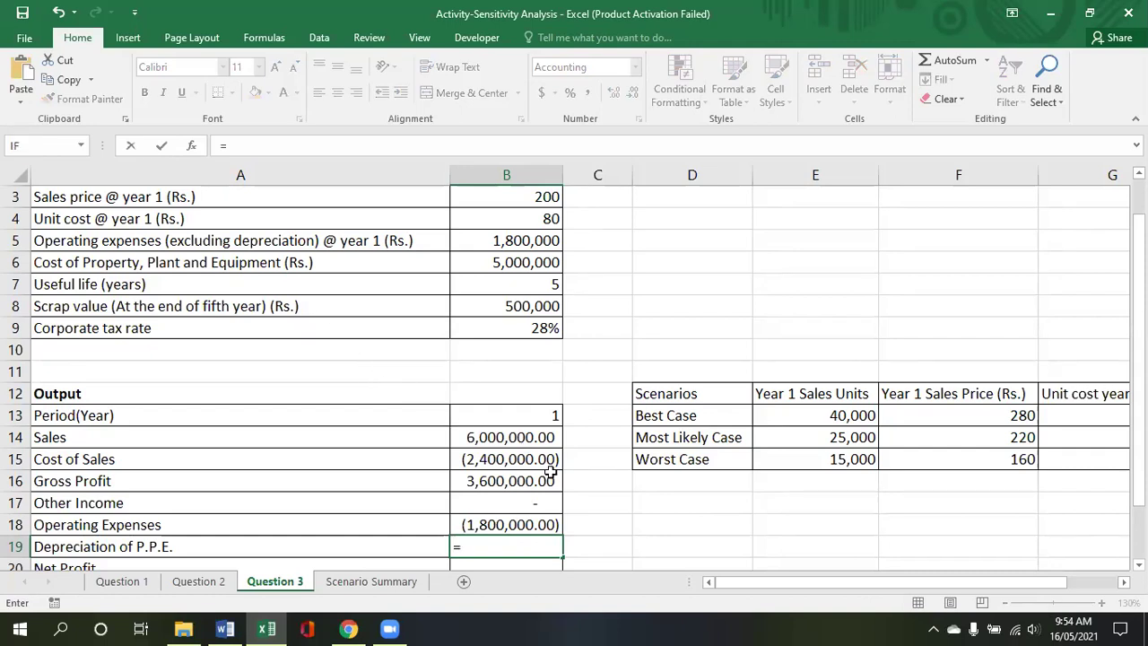
{"action": "left_click", "coordinate": [516, 262]}
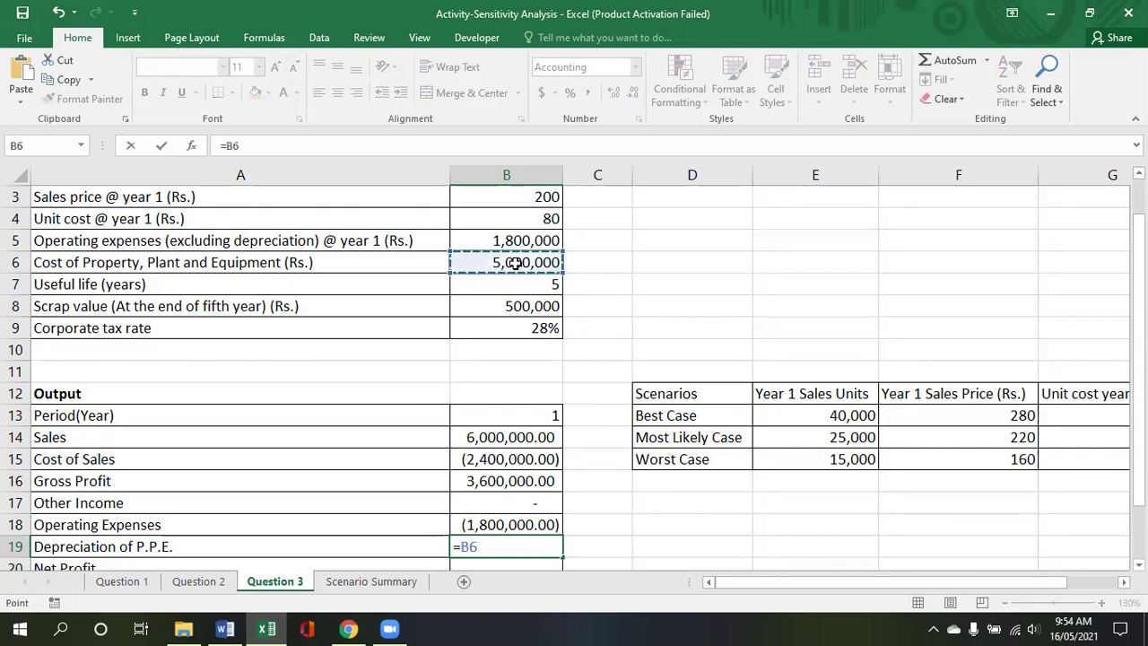
{"action": "type", "text": "-"}
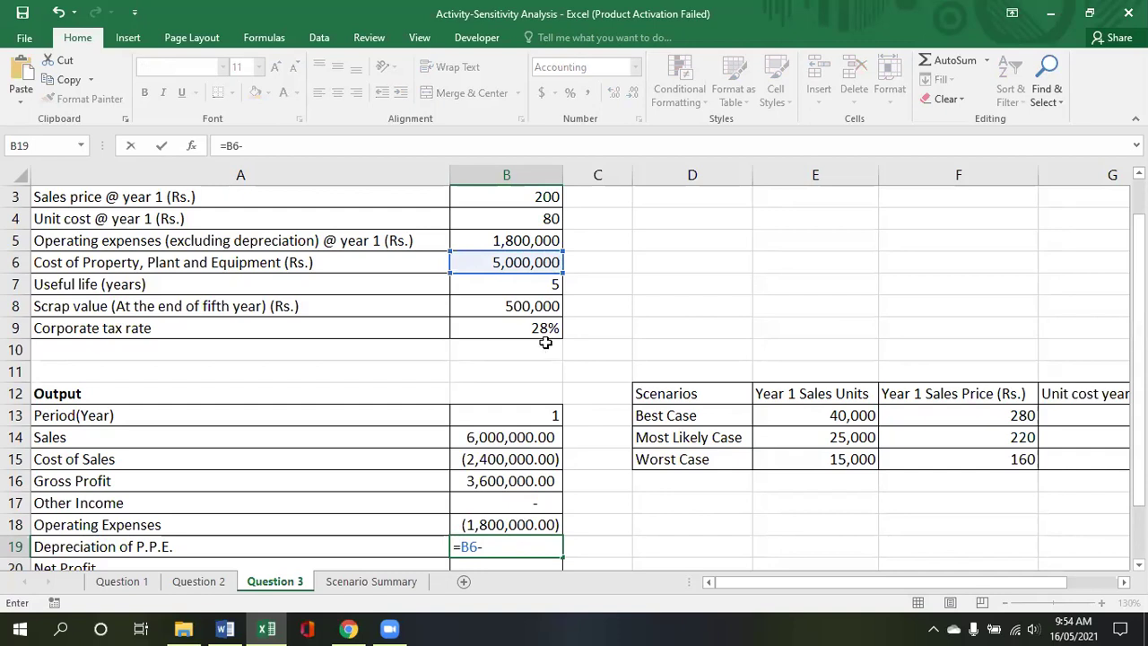
{"action": "left_click", "coordinate": [504, 308]}
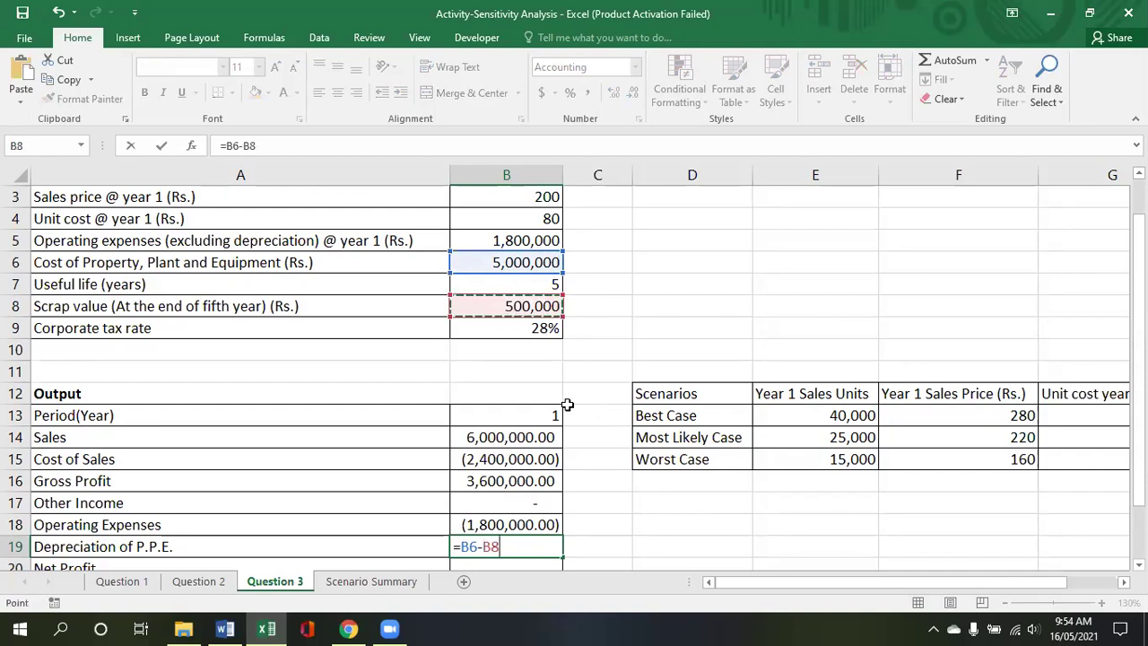
{"action": "left_click", "coordinate": [476, 549]}
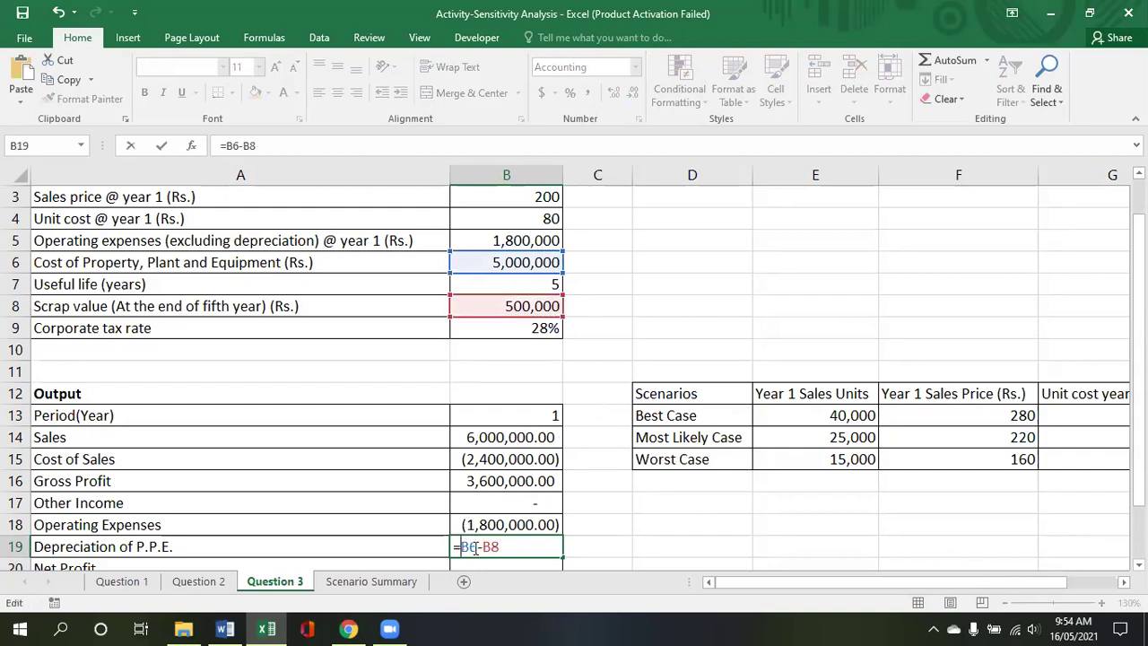
{"action": "type", "text": "("}
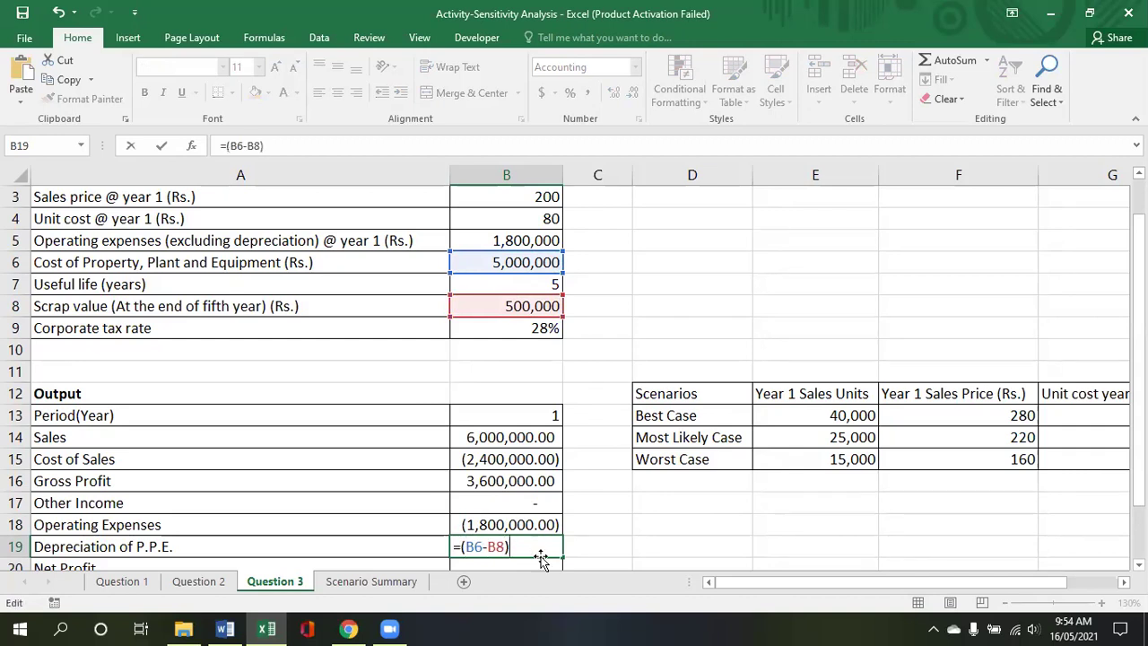
{"action": "type", "text": "/"}
{"action": "left_click", "coordinate": [505, 286]}
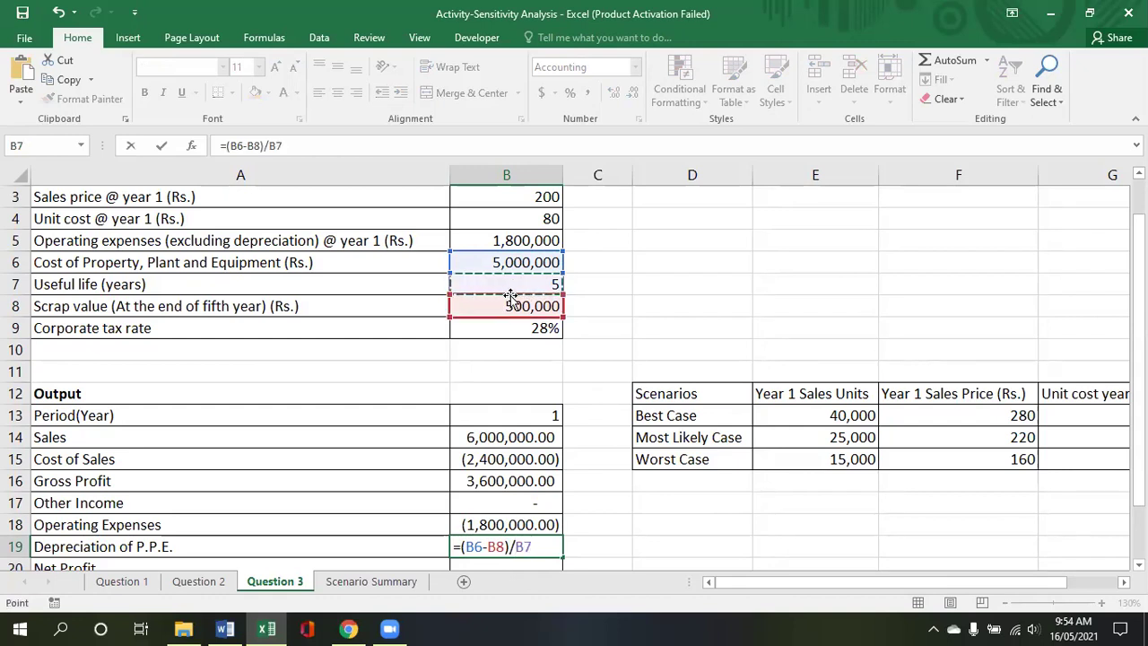
{"action": "key", "text": "Return"}
Step: Edit the Depreciation of P.P.E. formula in B19 so that it gives a negative amount
{"action": "left_click", "coordinate": [514, 521]}
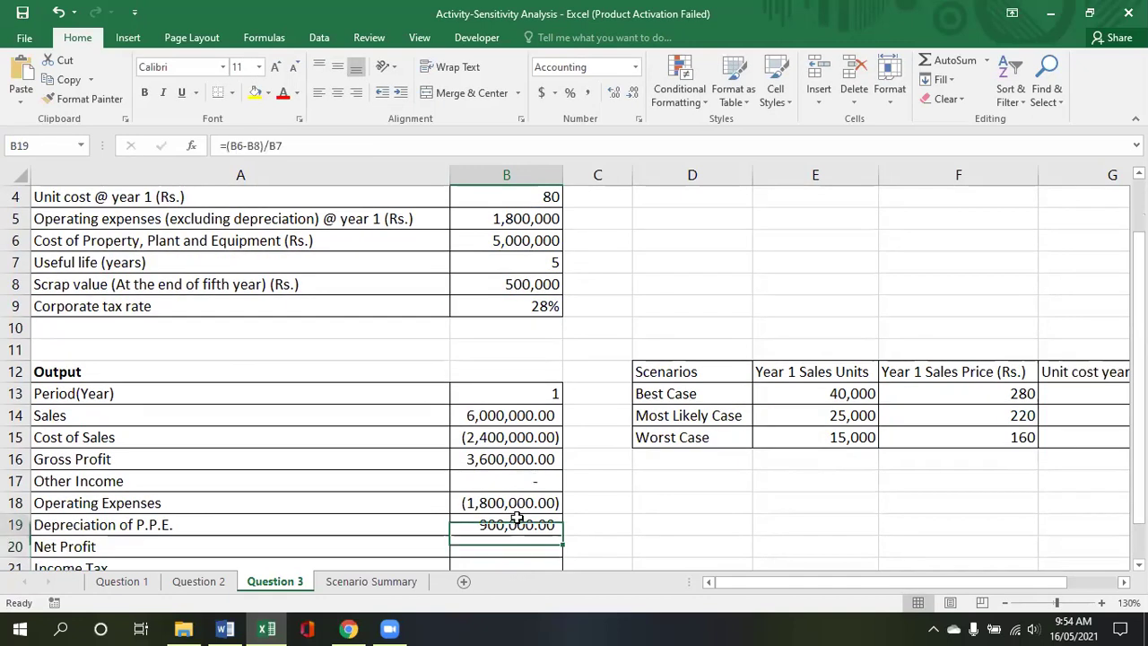
{"action": "left_click", "coordinate": [231, 145]}
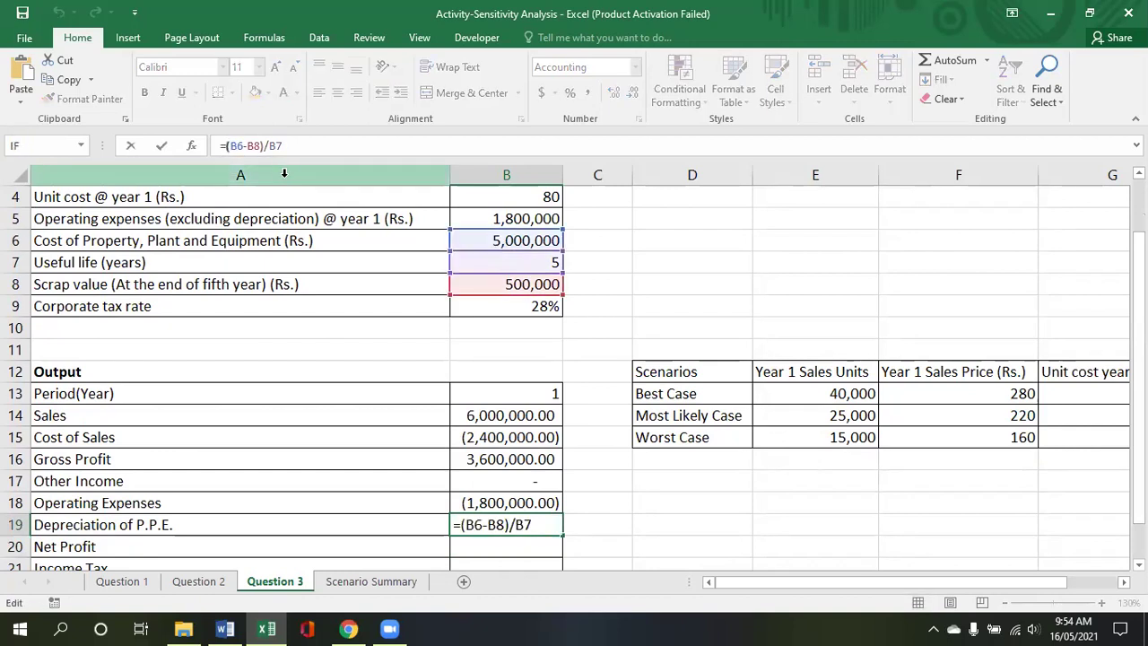
{"action": "key", "text": "Return"}
Step: Rename the Net Profit label in A20 to Profit Before Tax
{"action": "scroll", "coordinate": [538, 392], "scroll_direction": "down", "scroll_amount": 1}
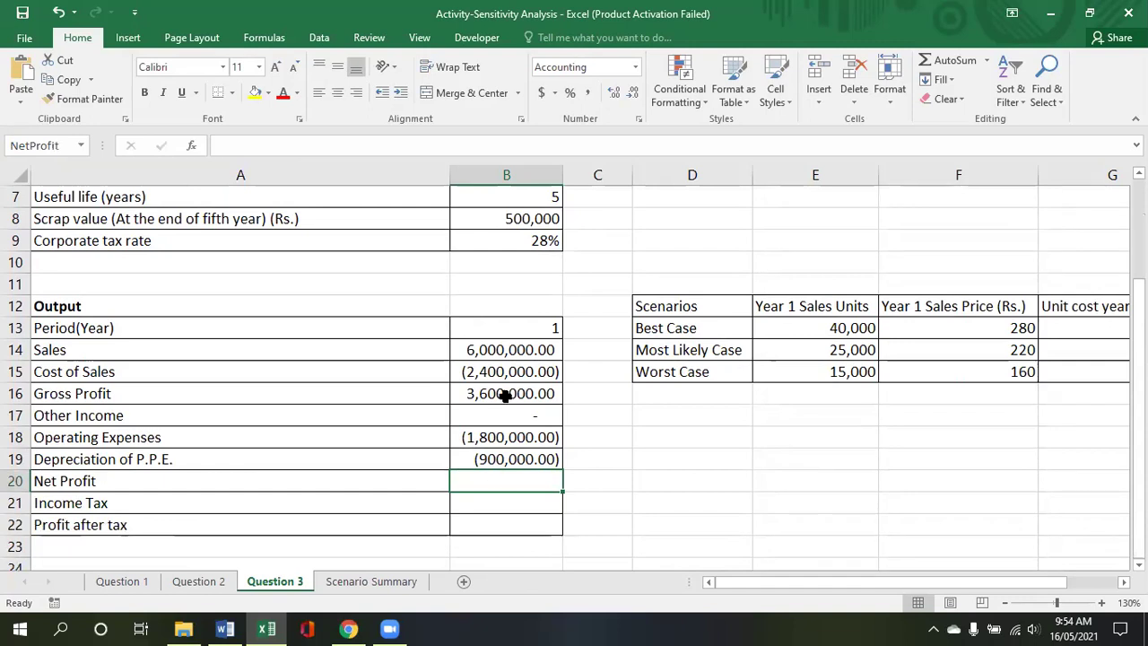
{"action": "type", "text": "="}
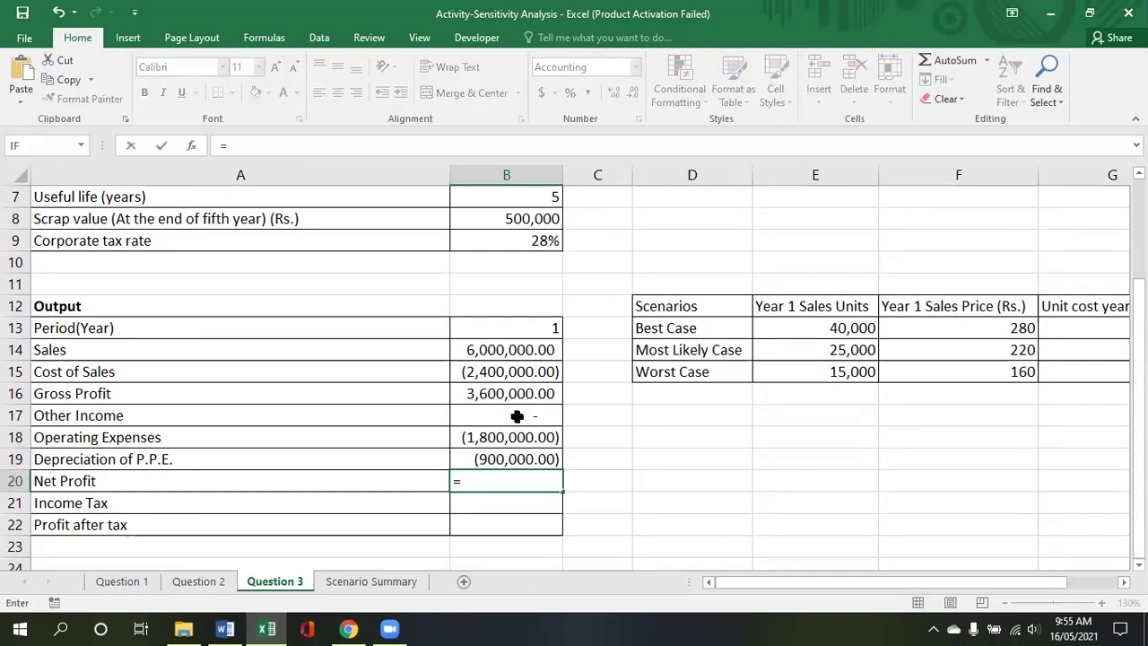
{"action": "left_click", "coordinate": [133, 477]}
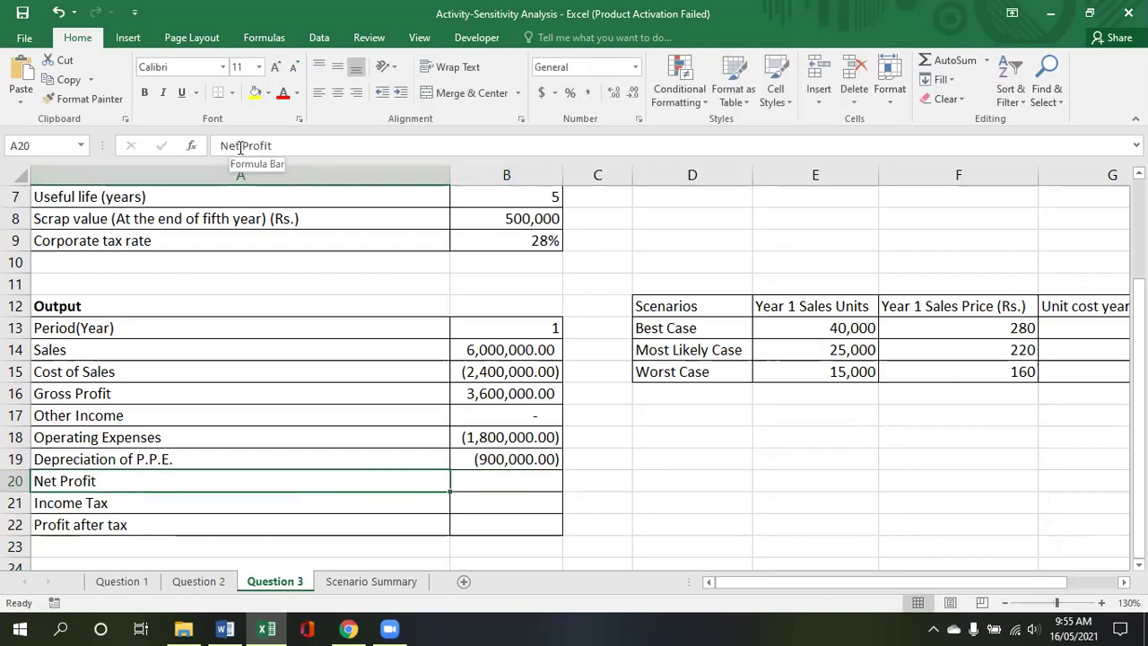
{"action": "double_click", "coordinate": [300, 147]}
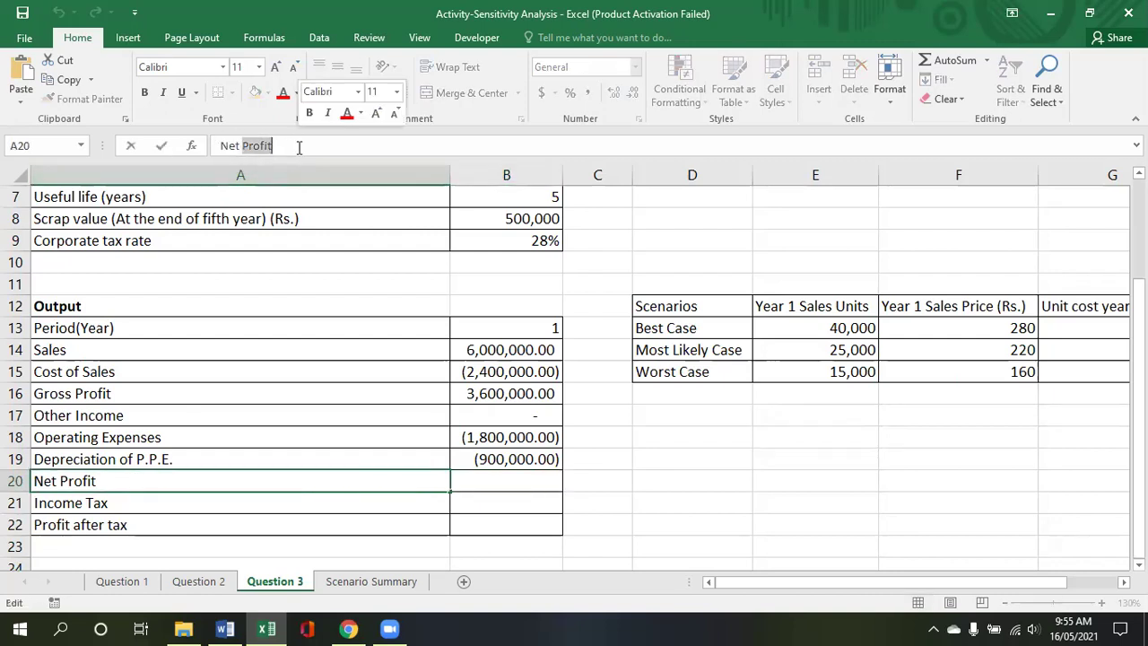
{"action": "key", "text": "BackSpace"}
{"action": "key", "text": "BackSpace"}
{"action": "key", "text": "BackSpace"}
{"action": "key", "text": "BackSpace"}
{"action": "key", "text": "BackSpace"}
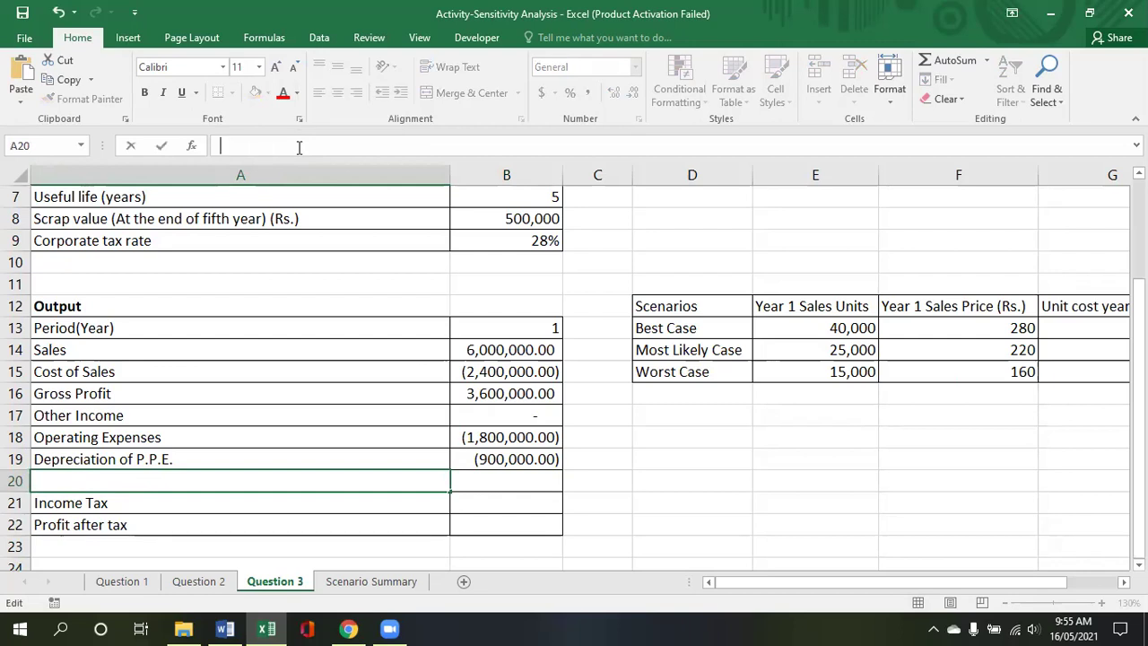
{"action": "type", "text": "Profit"}
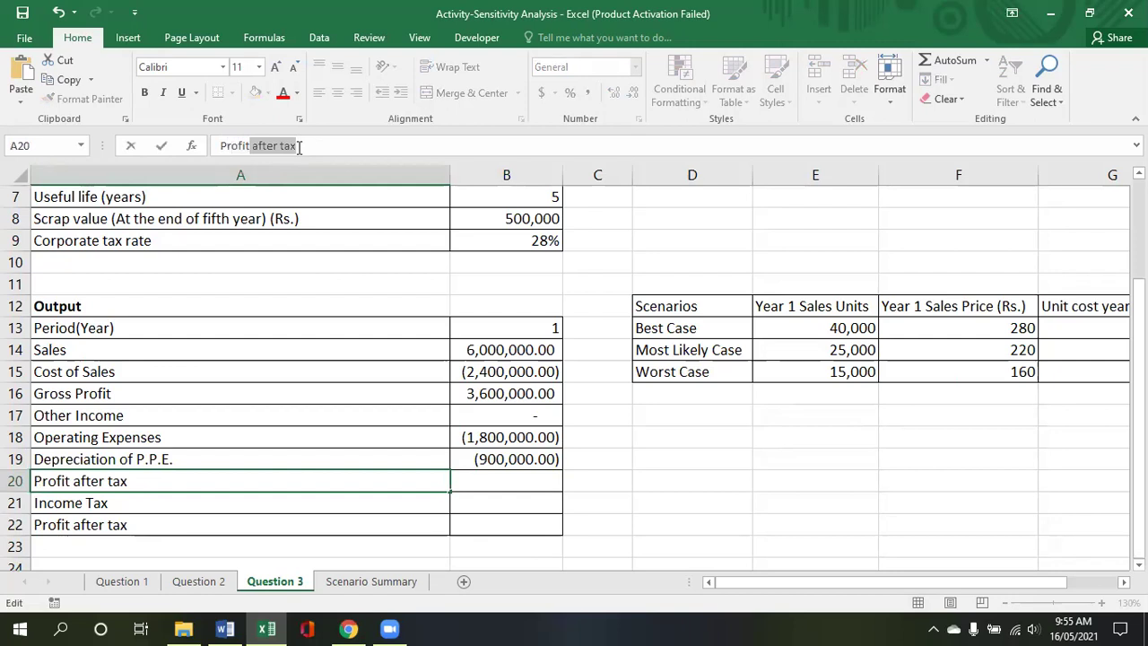
{"action": "type", "text": " Be"}
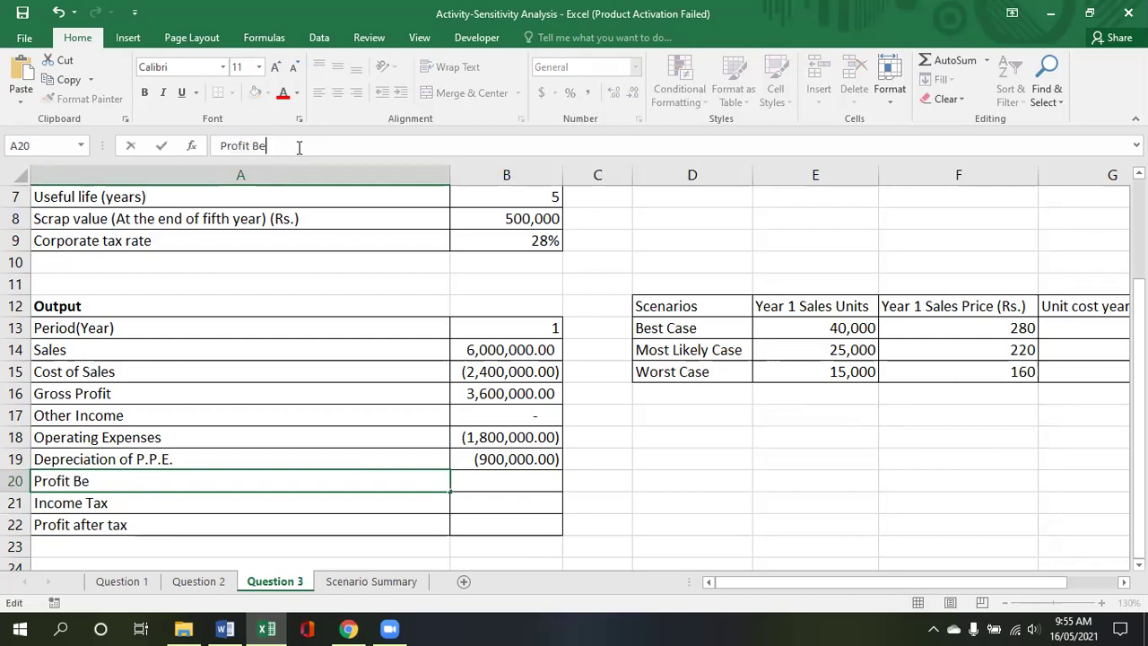
{"action": "type", "text": "fore Tax"}
{"action": "key", "text": "Return"}
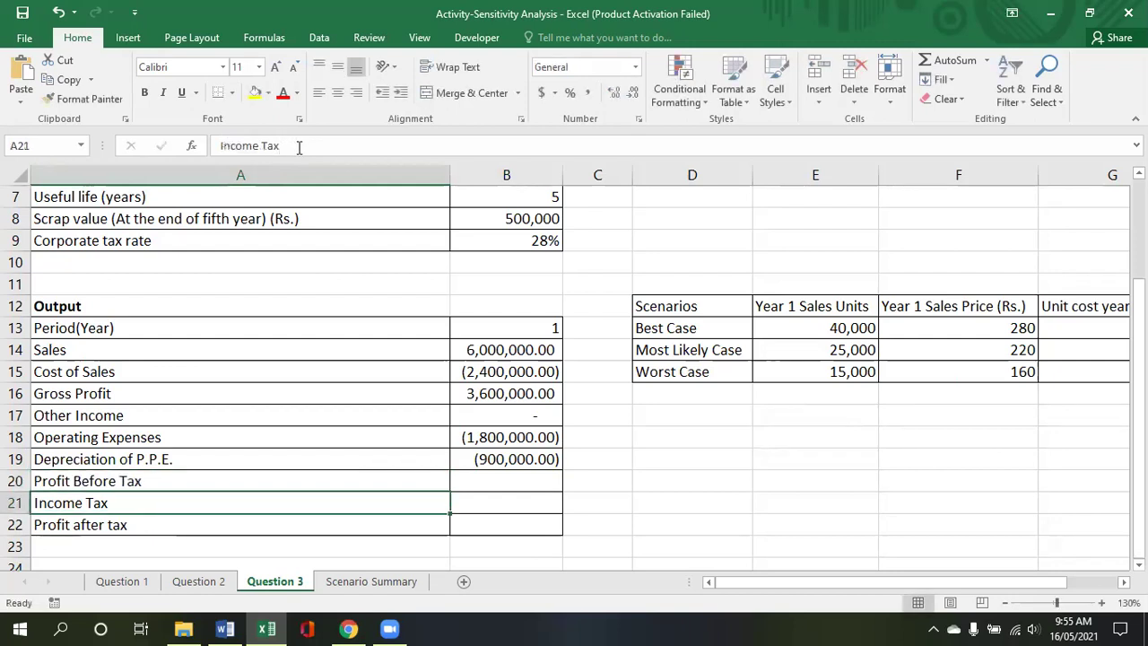
Step: Calculate Profit Before Tax in B20 from Gross Profit through Depreciation with =SUM(B16:B19)
{"action": "left_click", "coordinate": [511, 485]}
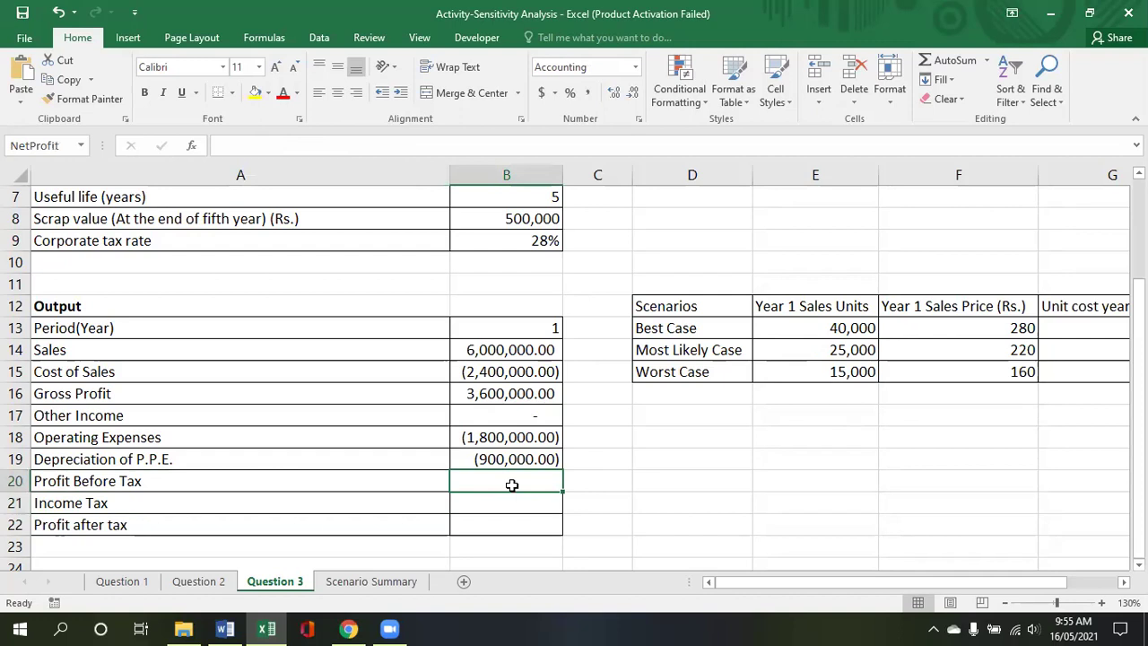
{"action": "type", "text": "="}
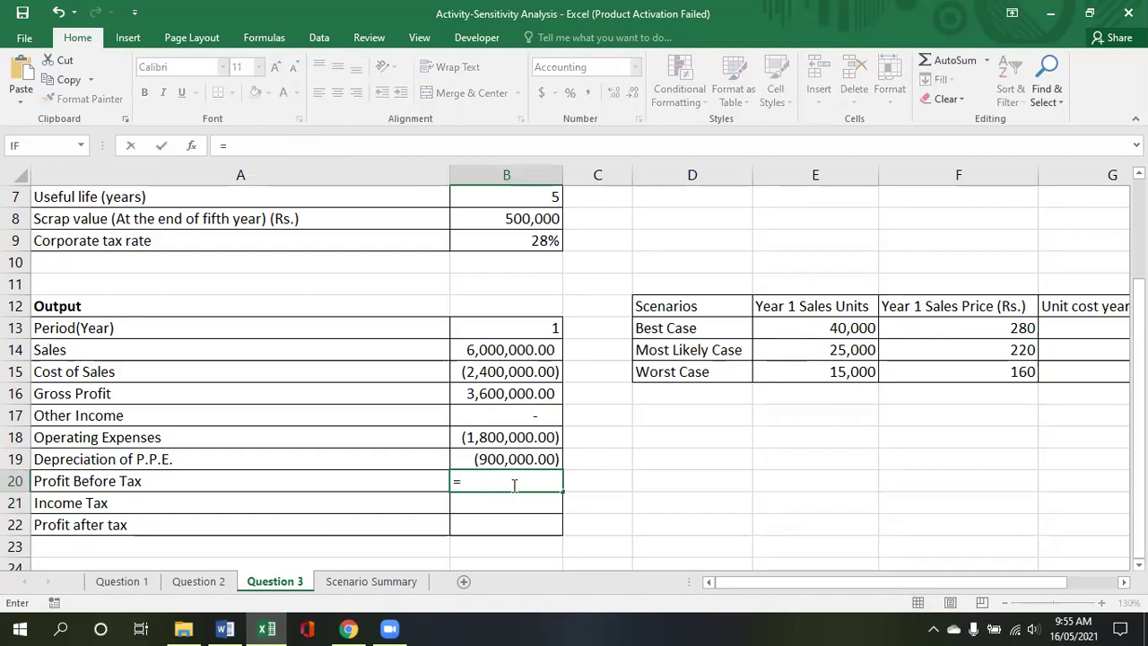
{"action": "type", "text": "s"}
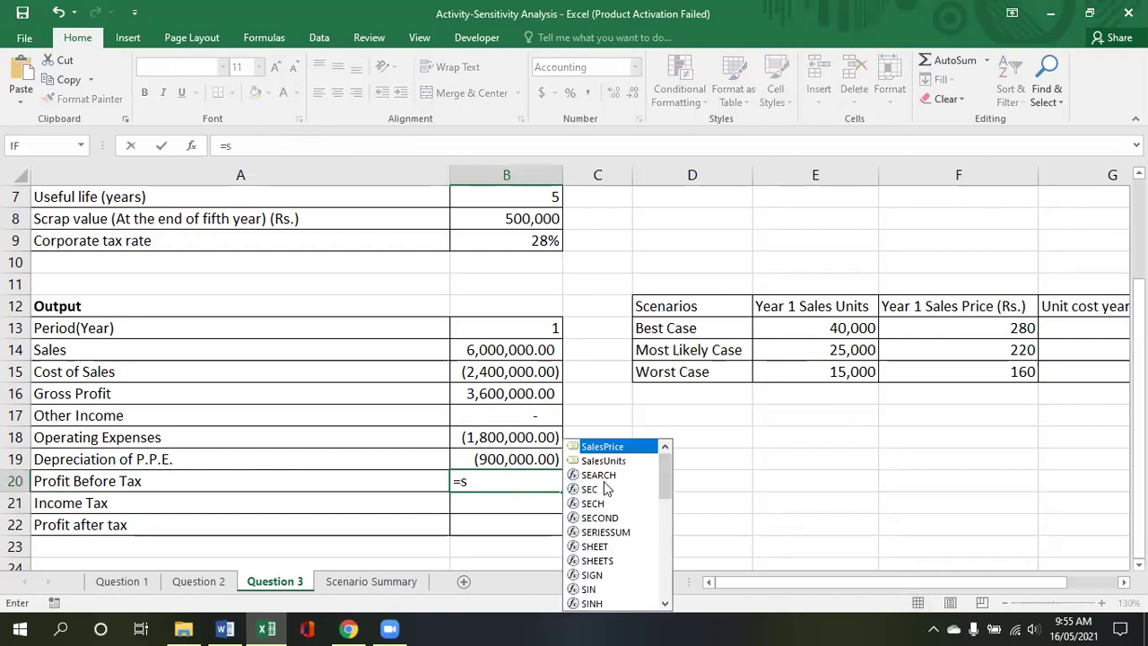
{"action": "type", "text": "u"}
{"action": "double_click", "coordinate": [599, 505]}
{"action": "left_click_drag", "start_coordinate": [509, 398], "coordinate": [508, 458]}
{"action": "type", "text": ")"}
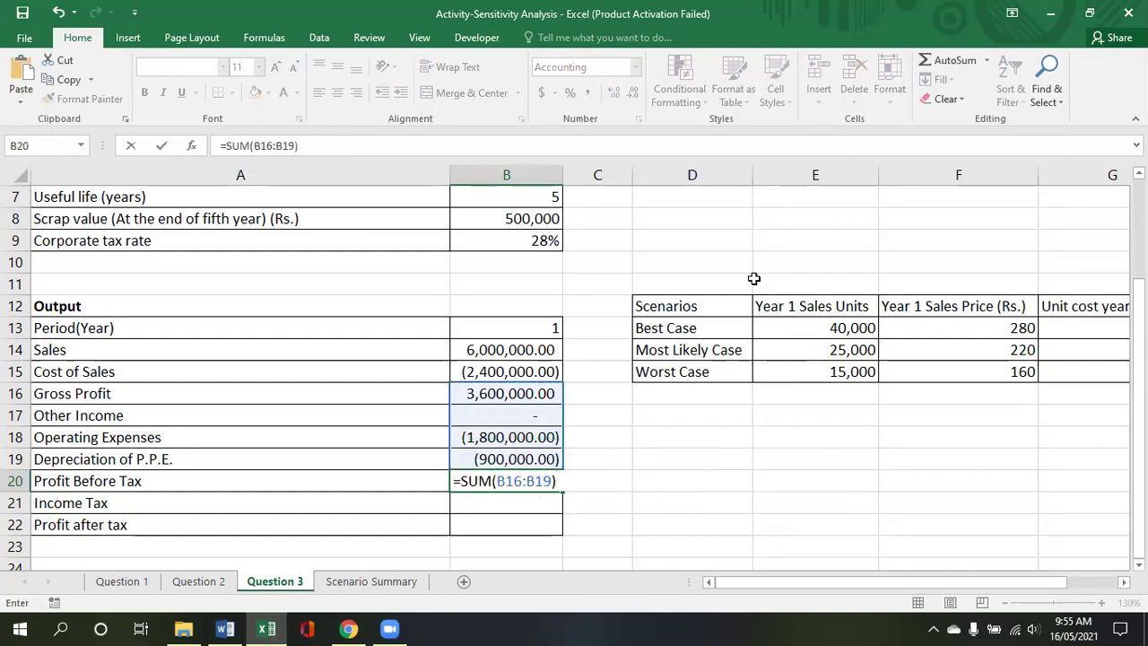
{"action": "key", "text": "Return"}
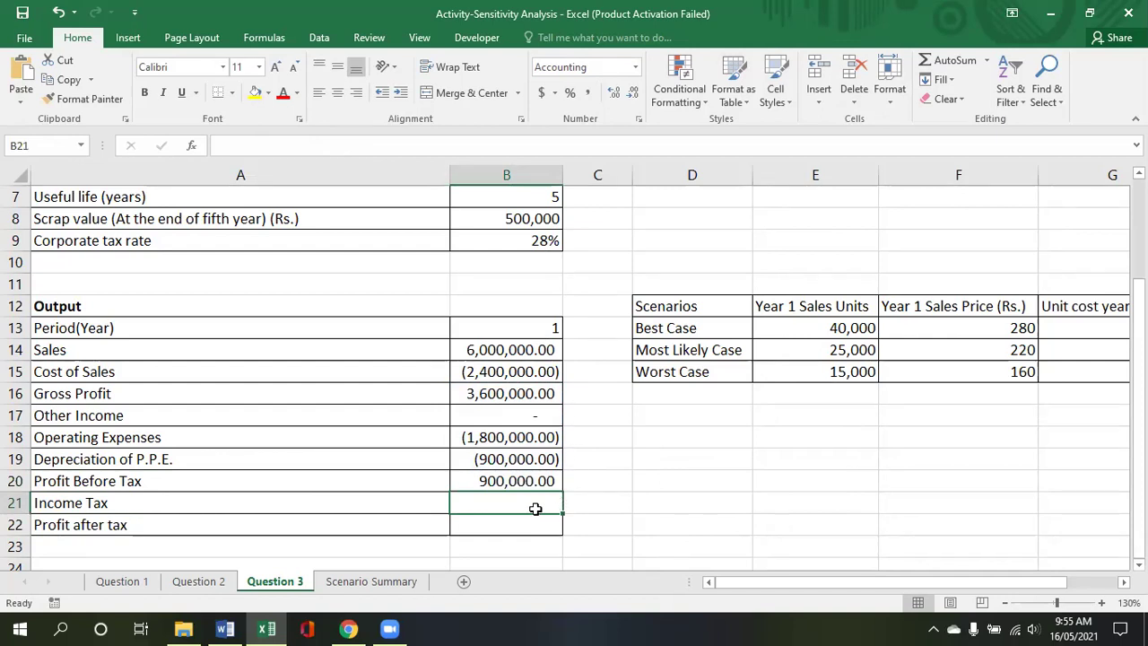
Step: Calculate Income Tax in B21 as a negative amount with =NetProfit*-TaxRate
{"action": "type", "text": "="}
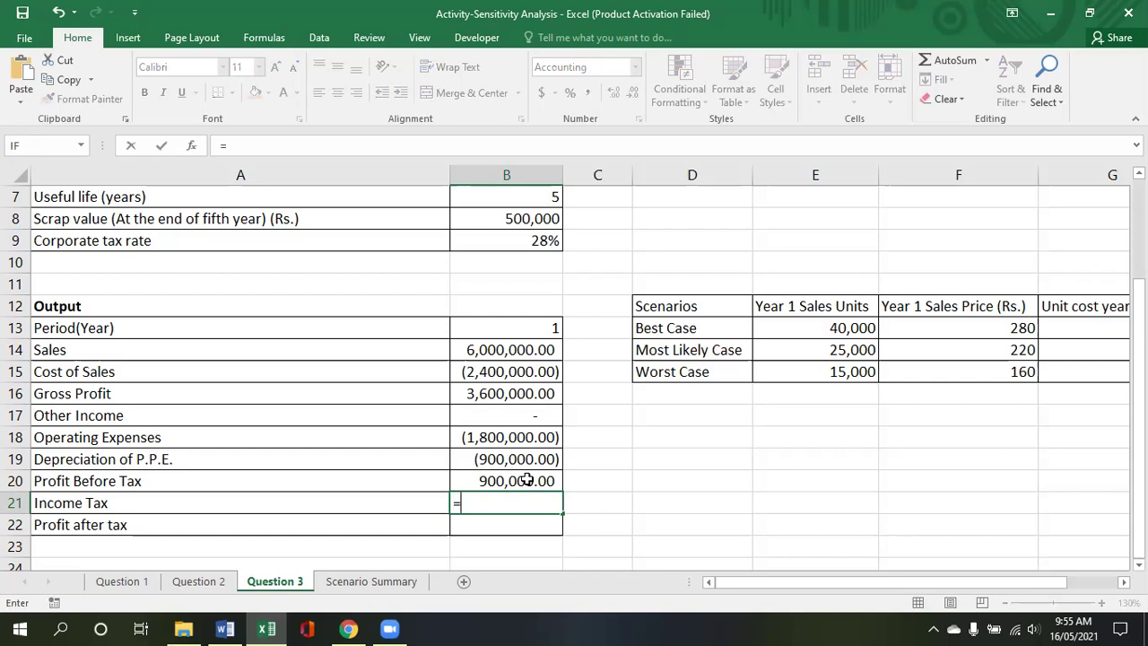
{"action": "left_click", "coordinate": [528, 481]}
{"action": "type", "text": "*"}
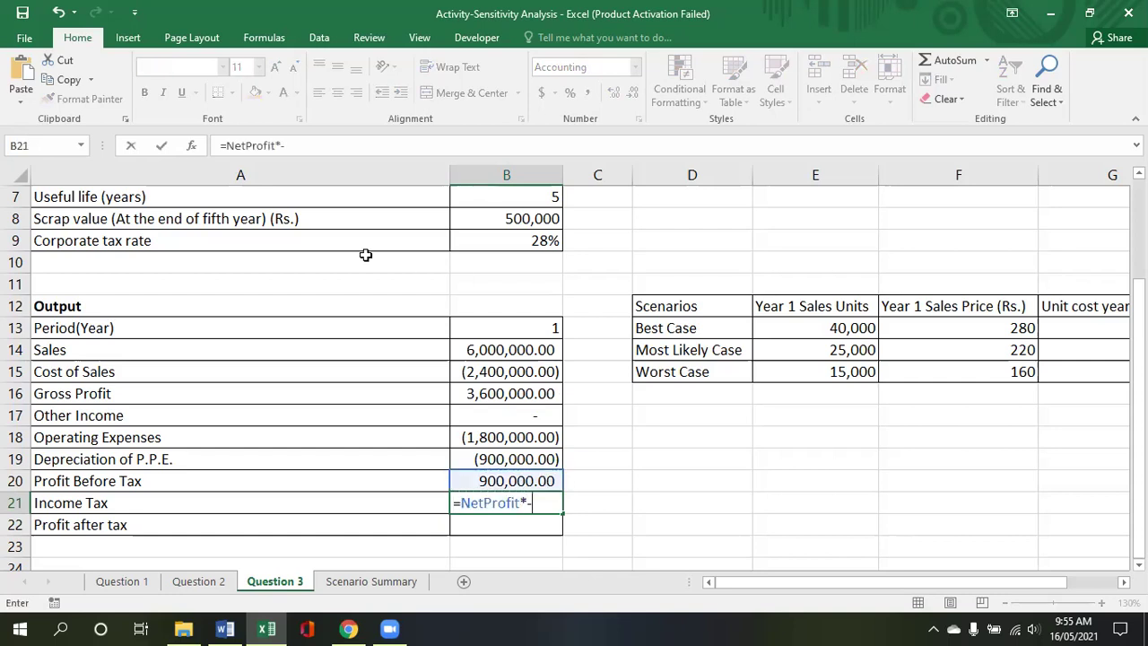
{"action": "left_click", "coordinate": [505, 244]}
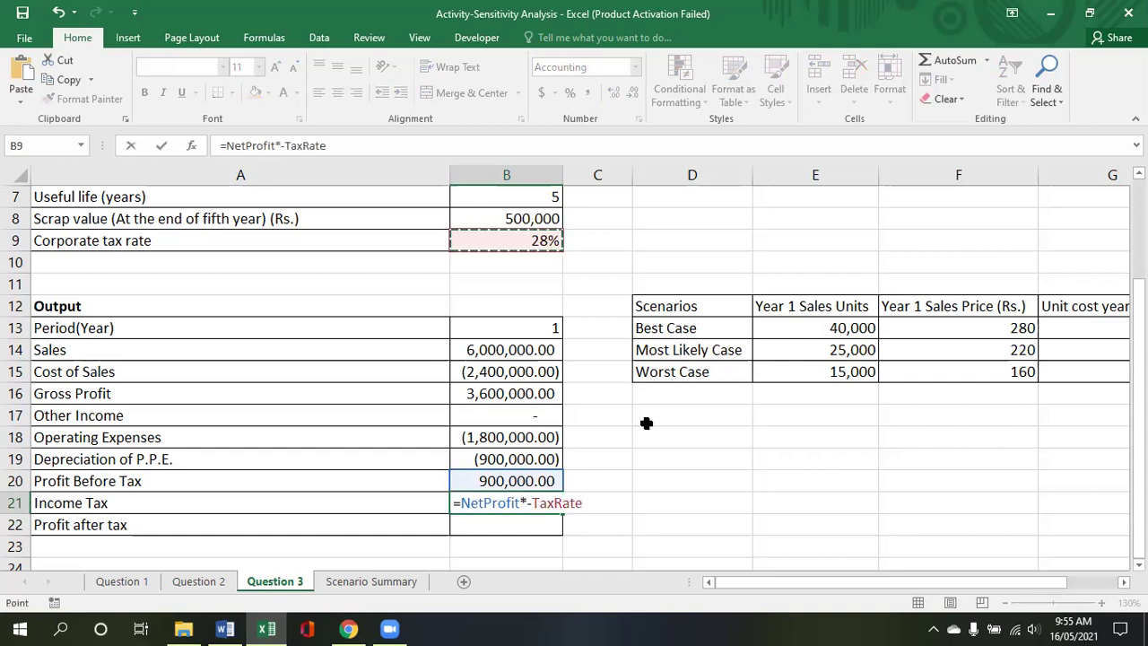
{"action": "key", "text": "Return"}
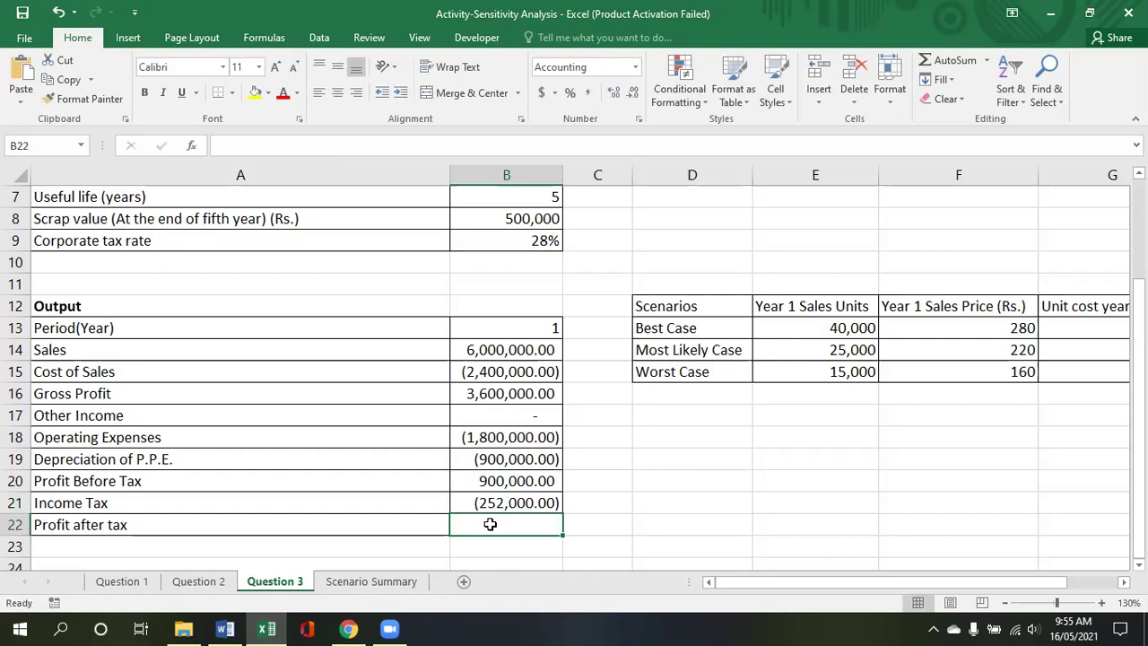
Step: Calculate Profit after tax in B22 from Profit Before Tax and Income Tax with =SUM(B20:B21)
{"action": "type", "text": "=su"}
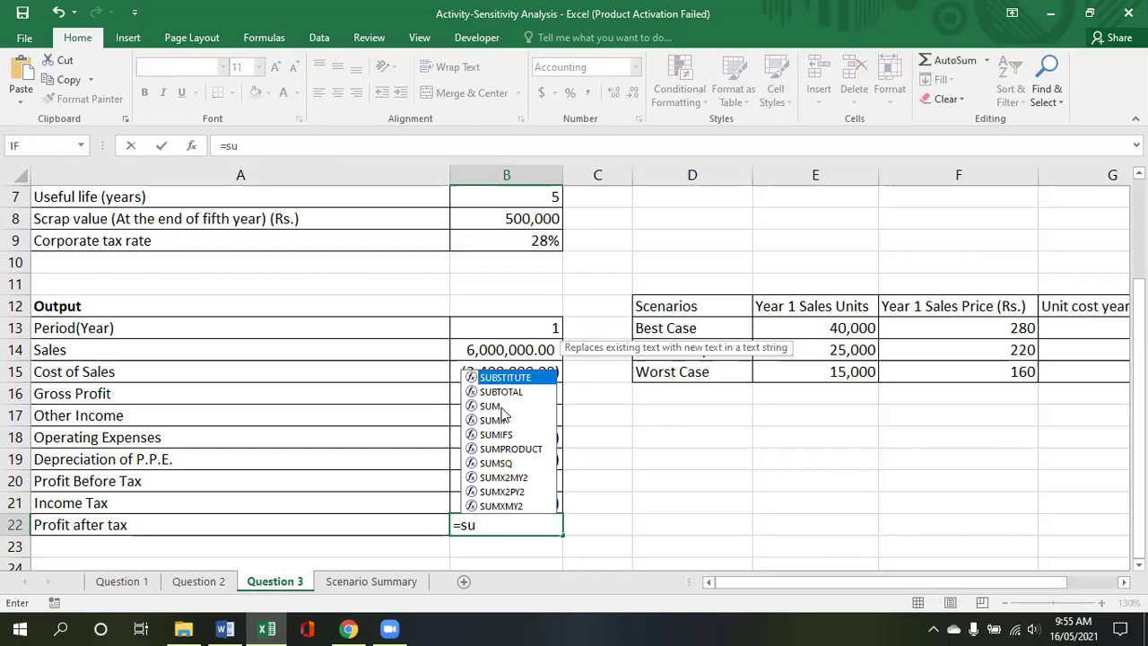
{"action": "double_click", "coordinate": [499, 405]}
{"action": "left_click_drag", "start_coordinate": [520, 481], "coordinate": [530, 505]}
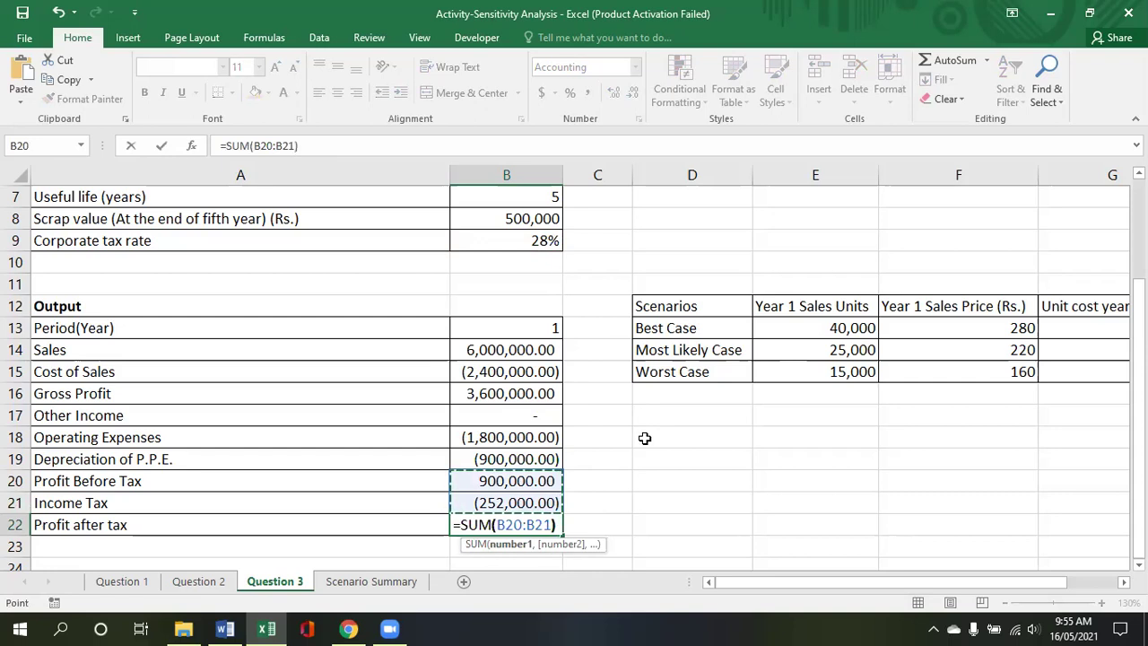
{"action": "type", "text": ")"}
{"action": "key", "text": "Return"}
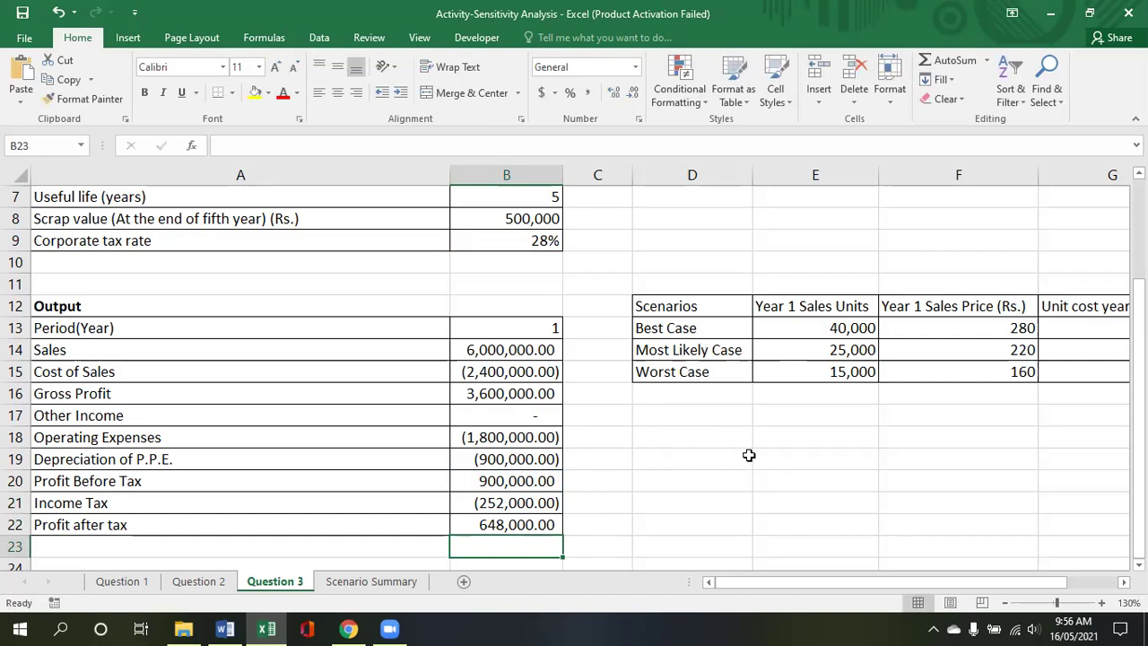
Step: Delete the existing Worst Case, Most Likely Case and Best Case scenarios from the Scenario Manager
{"action": "scroll", "coordinate": [749, 455], "scroll_direction": "down", "scroll_amount": 3, "text": "ctrl"}
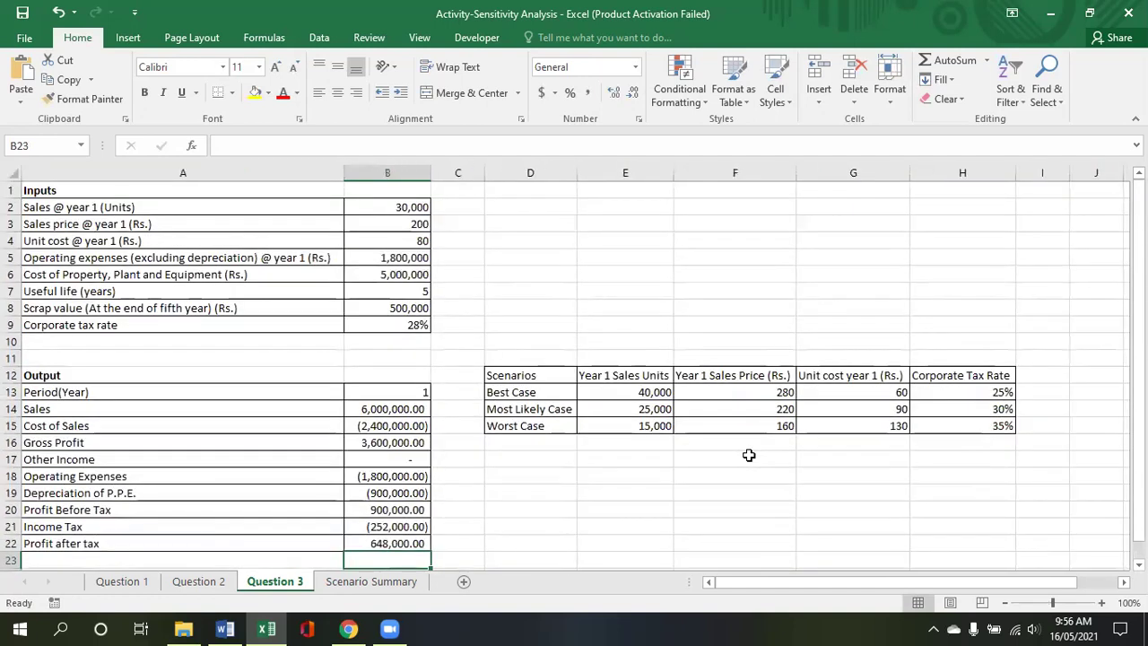
{"action": "scroll", "coordinate": [749, 455], "scroll_direction": "down", "scroll_amount": 1}
{"action": "scroll", "coordinate": [749, 455], "scroll_direction": "up", "scroll_amount": 1}
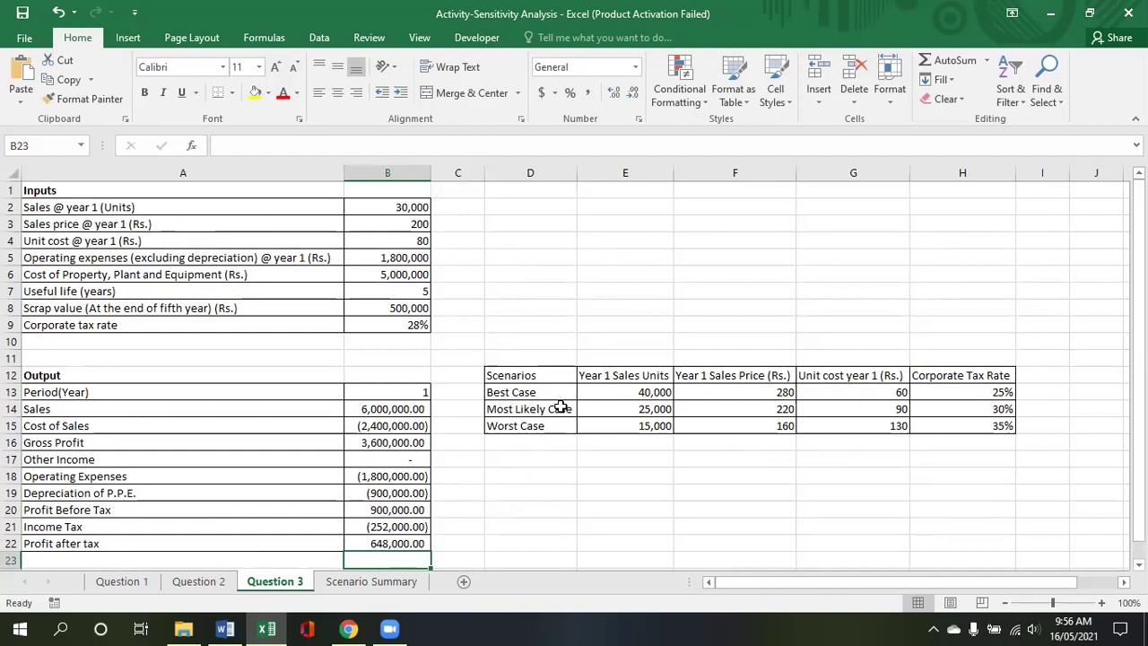
{"action": "left_click", "coordinate": [509, 529]}
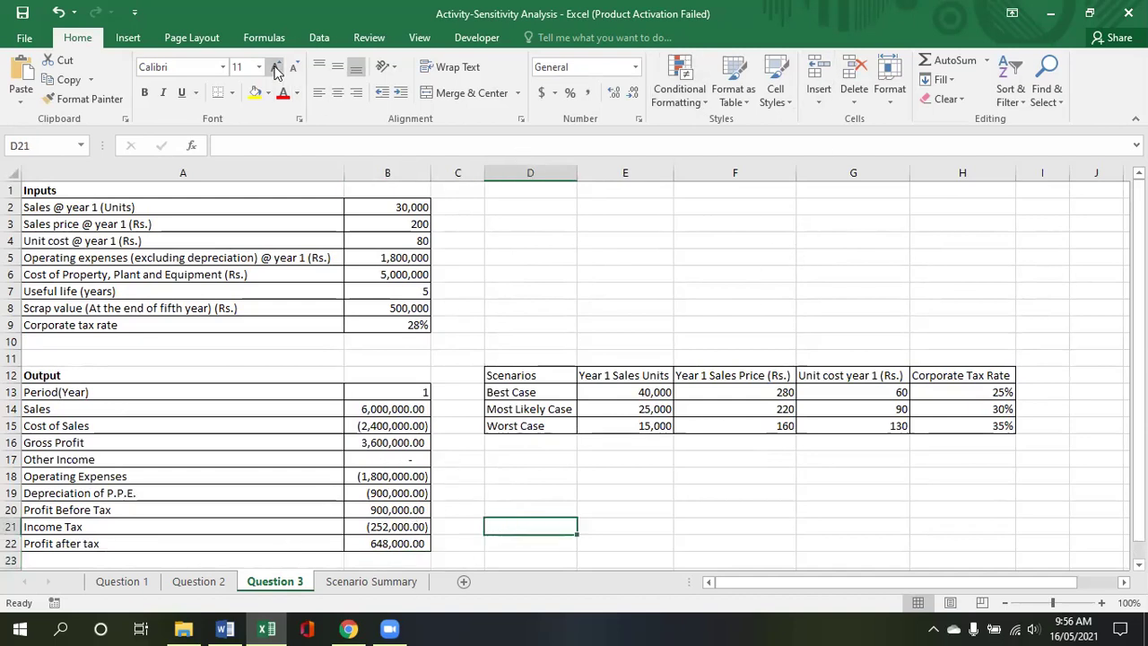
{"action": "left_click", "coordinate": [319, 40]}
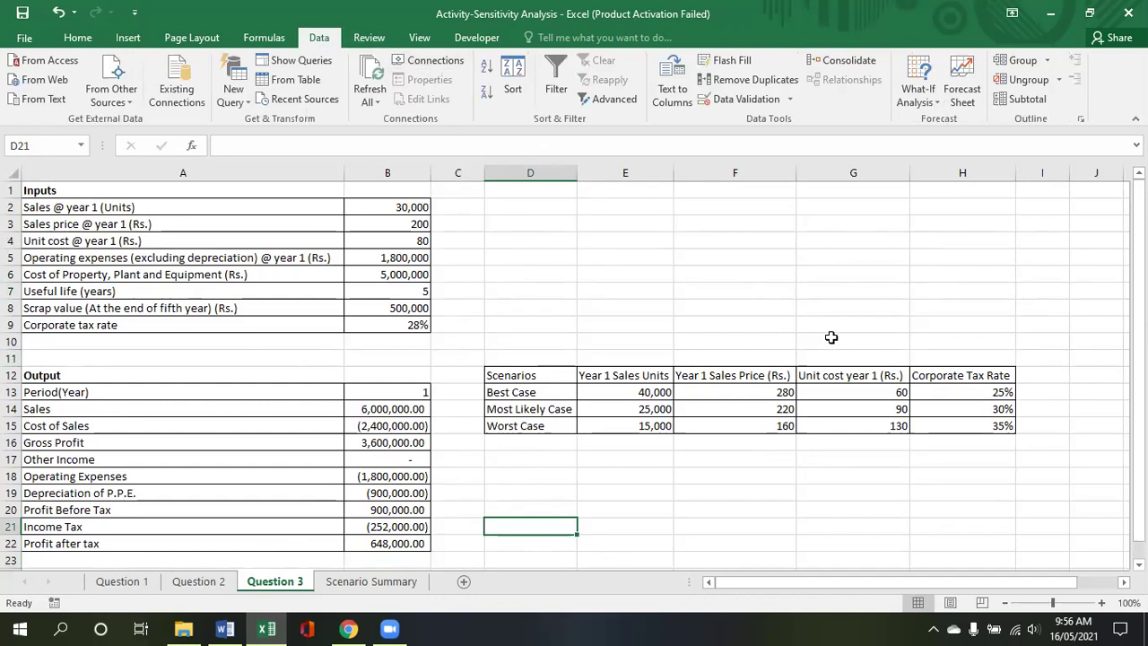
{"action": "left_click", "coordinate": [930, 106]}
{"action": "left_click", "coordinate": [934, 121]}
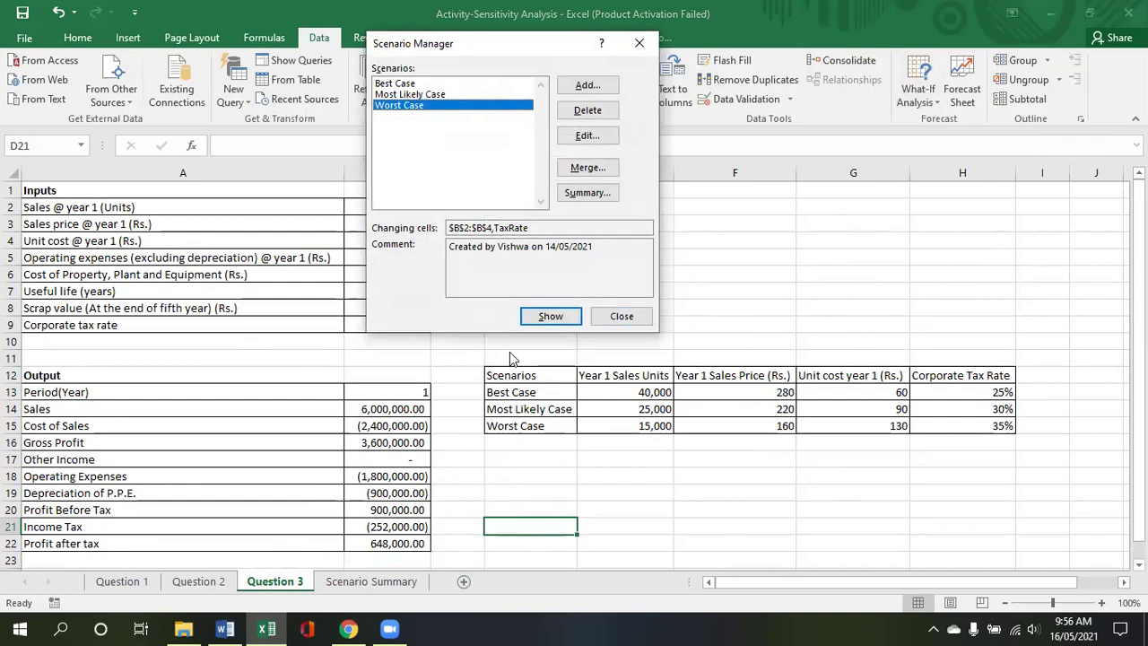
{"action": "left_click", "coordinate": [598, 120]}
{"action": "left_click", "coordinate": [598, 120]}
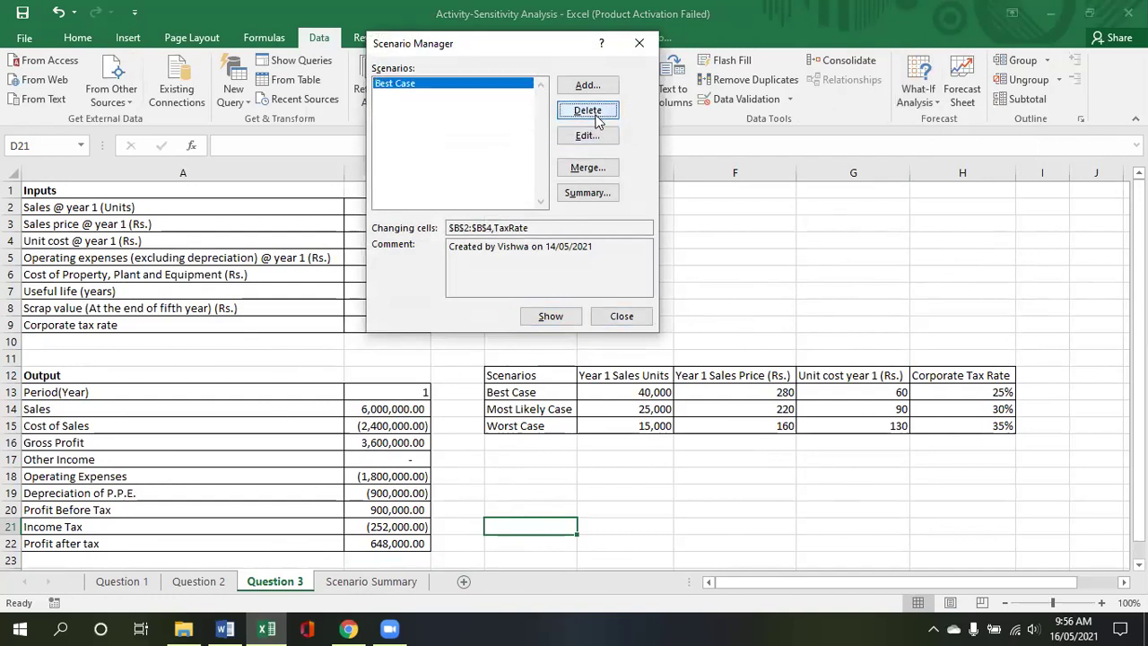
{"action": "left_click", "coordinate": [598, 118]}
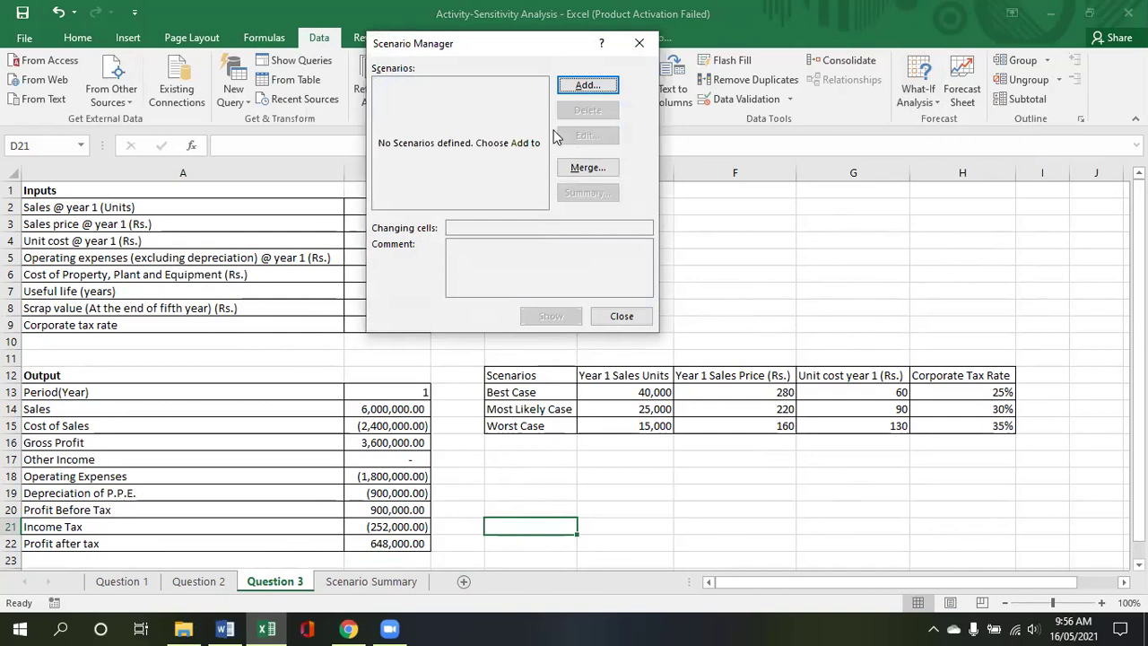
Step: Add a new scenario named Best Case in the Scenario Manager
{"action": "left_click_drag", "start_coordinate": [523, 43], "coordinate": [575, 160]}
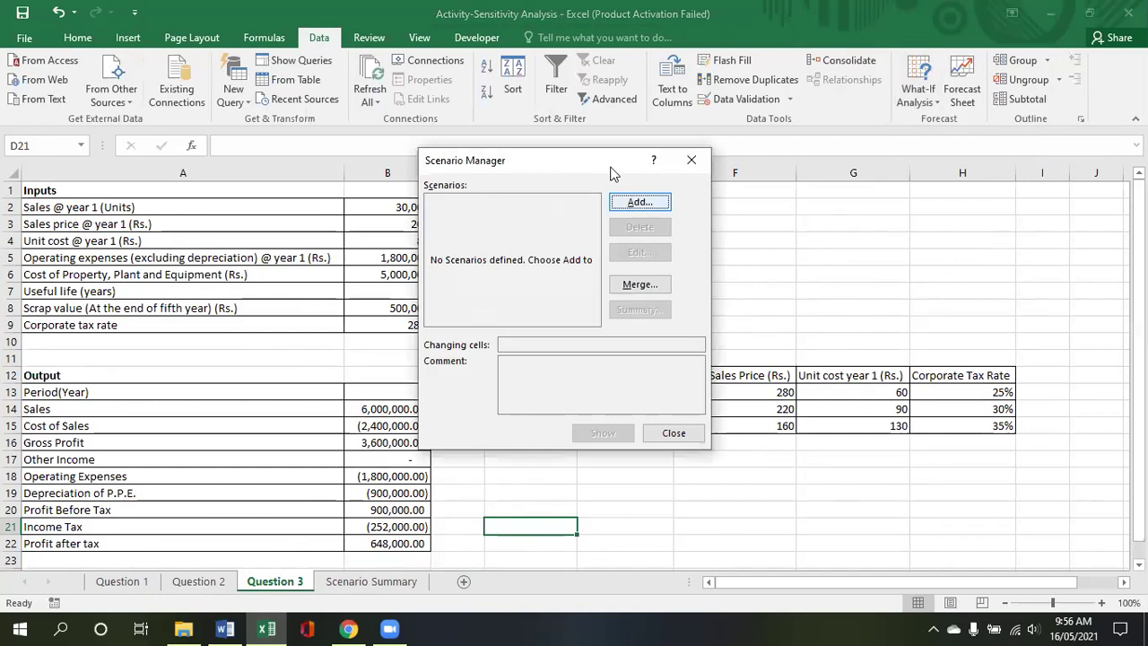
{"action": "left_click_drag", "start_coordinate": [602, 150], "coordinate": [604, 83]}
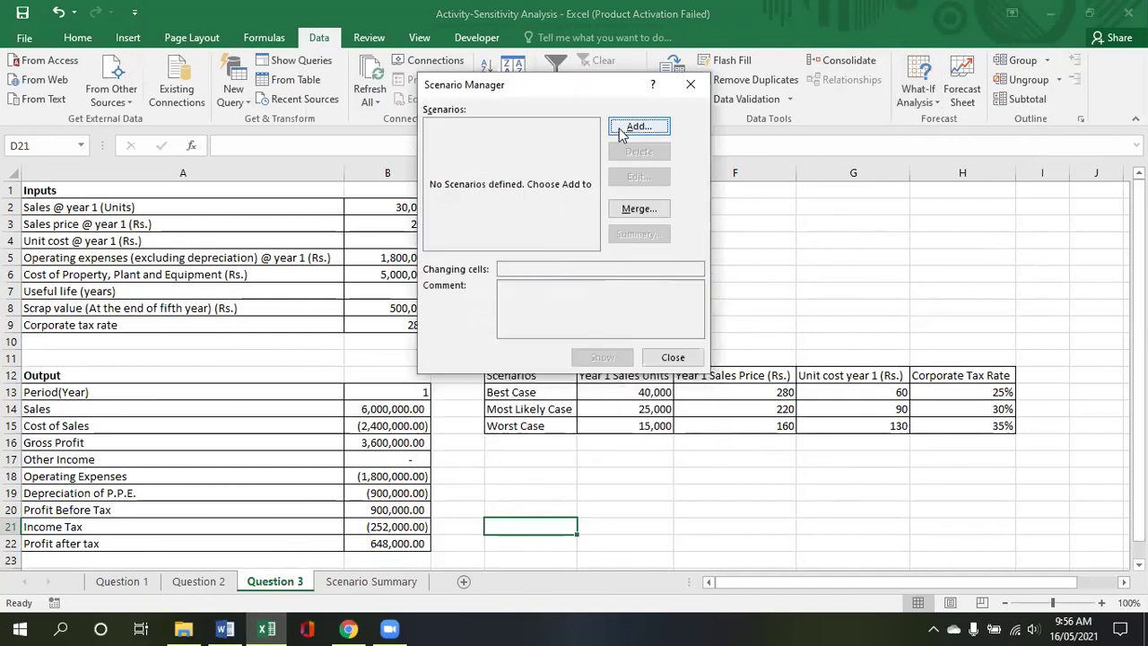
{"action": "left_click", "coordinate": [638, 128]}
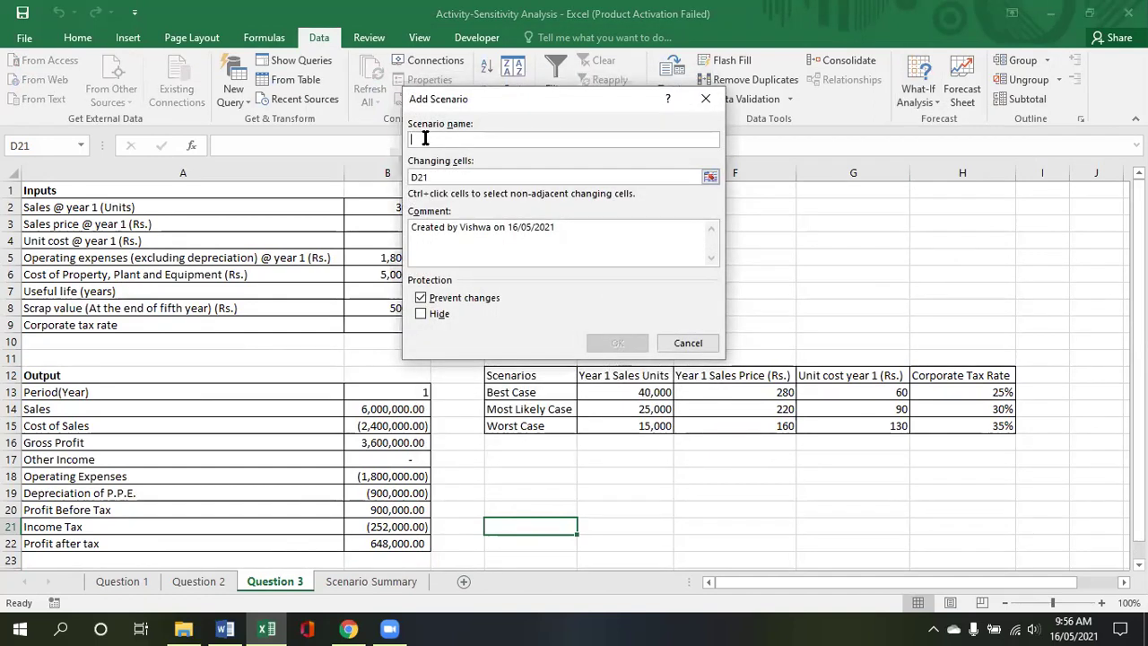
{"action": "type", "text": "Best Case"}
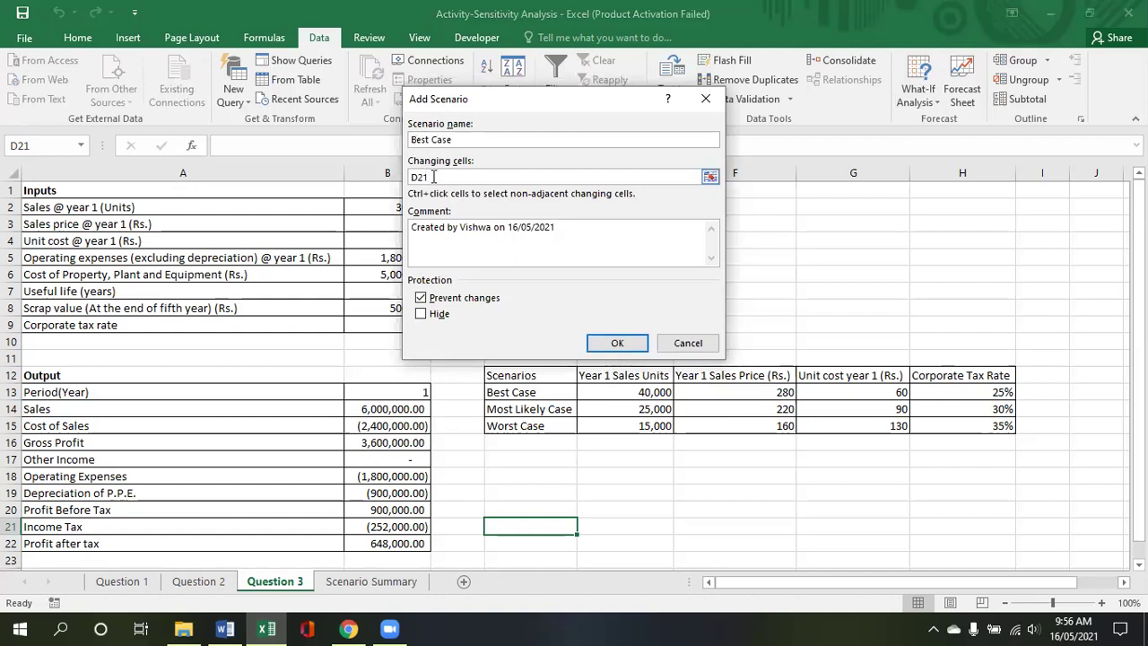
Step: Set the Best Case scenario's changing cells to B2, B3, B4 and B9, replacing the default reference
{"action": "left_click", "coordinate": [433, 177]}
{"action": "key", "text": "BackSpace"}
{"action": "key", "text": "BackSpace"}
{"action": "key", "text": "BackSpace"}
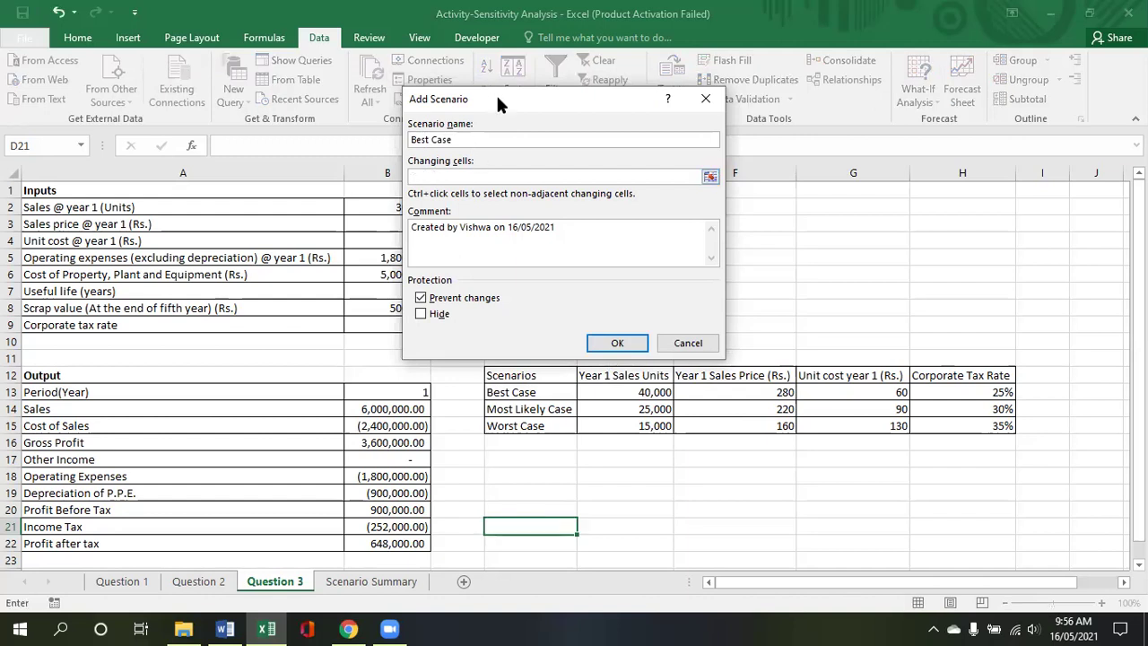
{"action": "left_click_drag", "start_coordinate": [498, 99], "coordinate": [572, 105]}
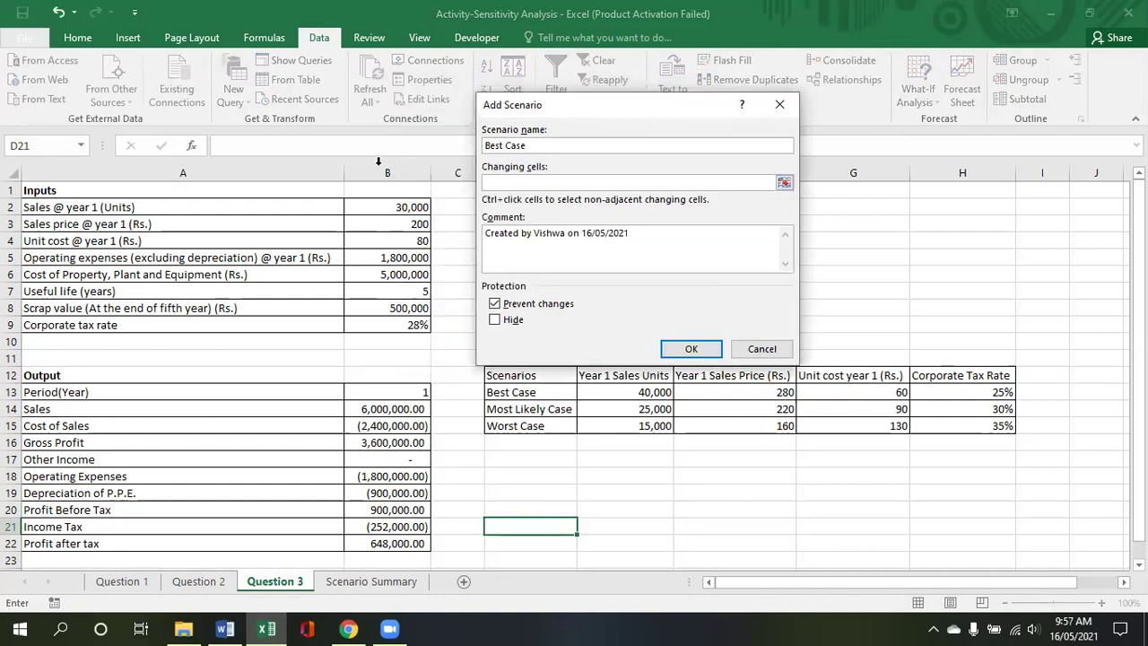
{"action": "left_click", "coordinate": [399, 208]}
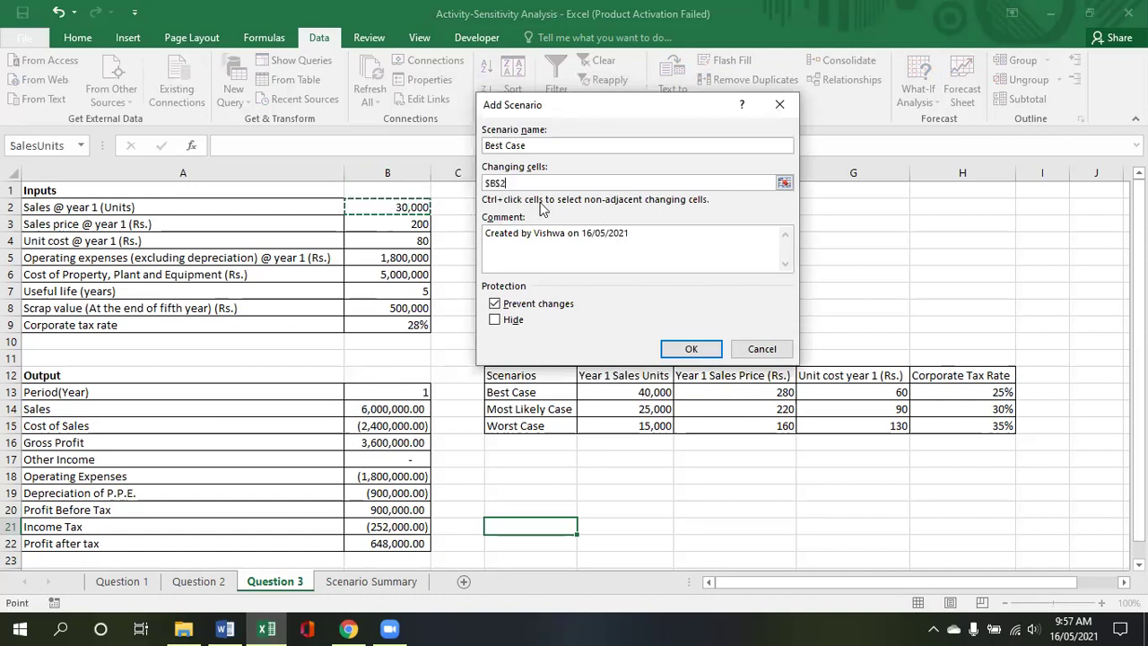
{"action": "type", "text": ","}
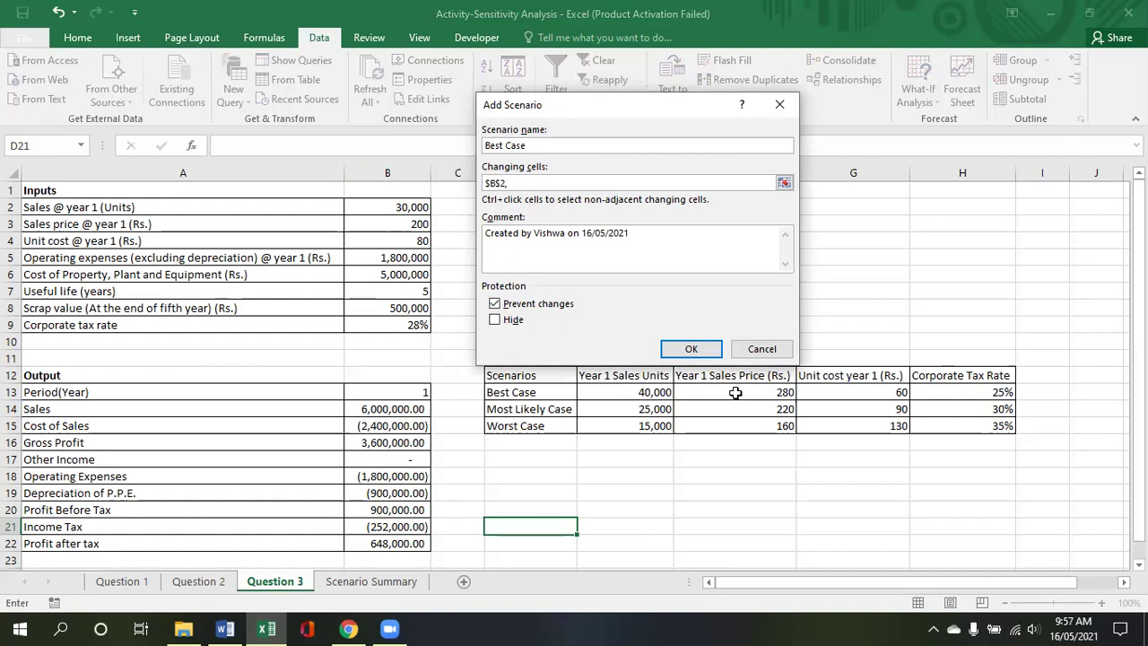
{"action": "left_click", "coordinate": [388, 230]}
{"action": "type", "text": ","}
{"action": "left_click", "coordinate": [395, 236]}
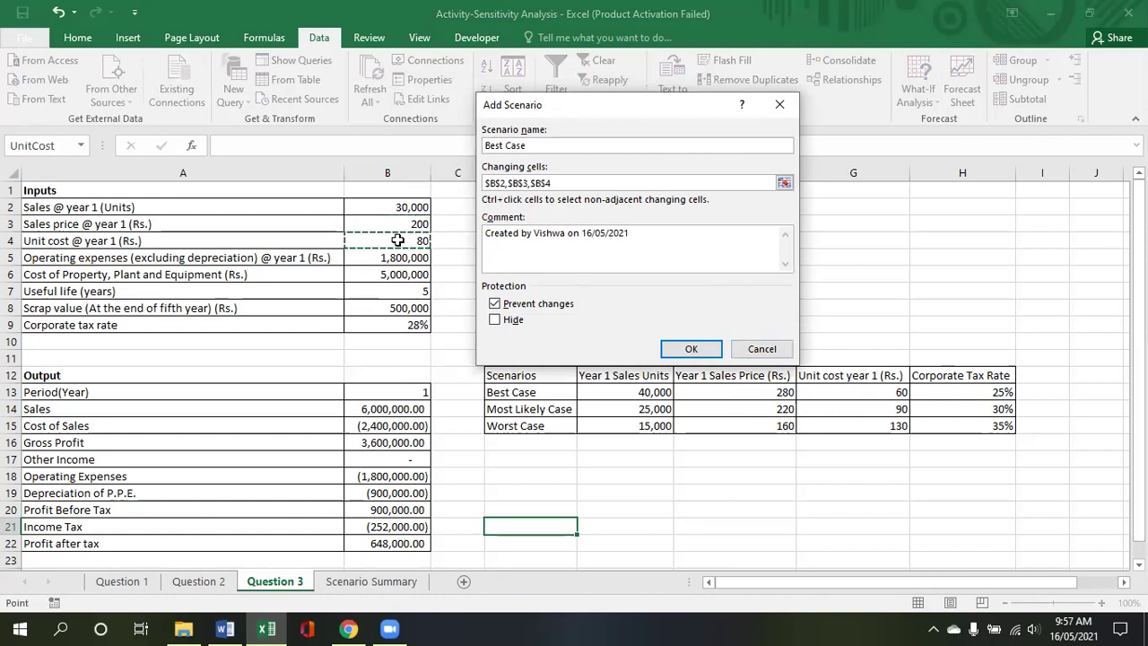
{"action": "type", "text": ","}
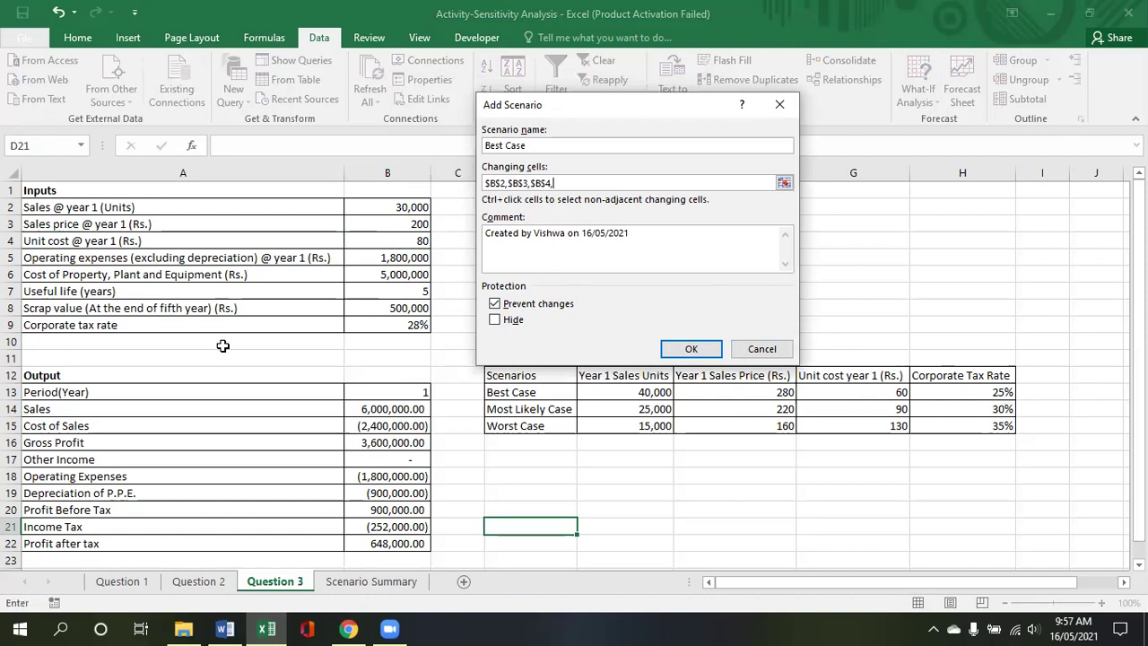
{"action": "left_click", "coordinate": [372, 326]}
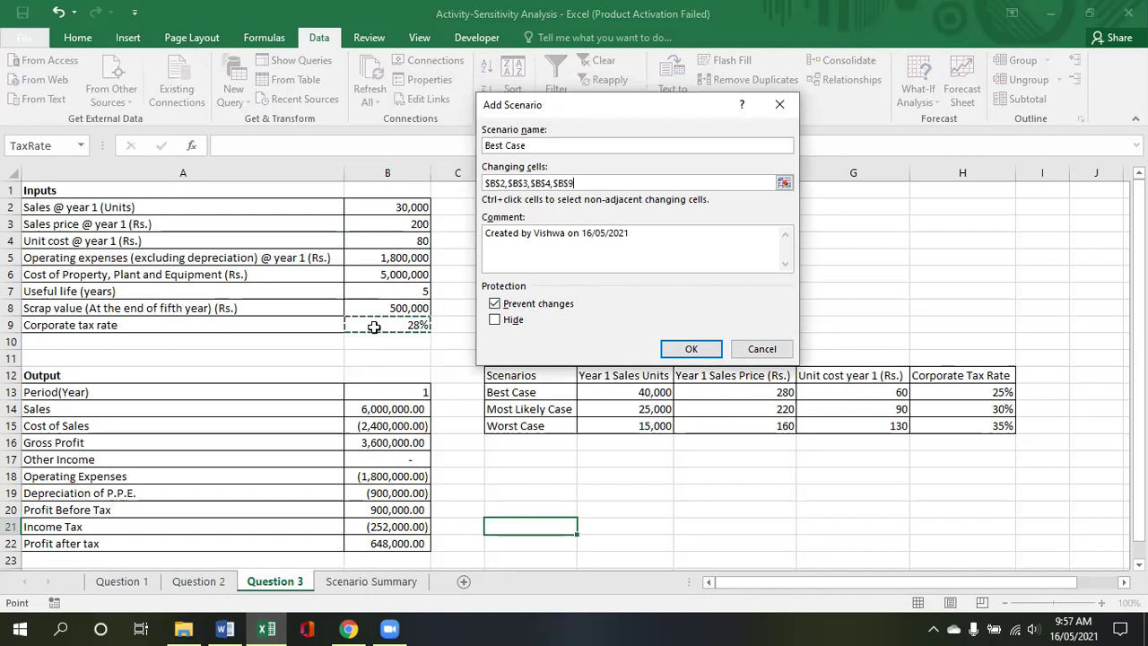
{"action": "left_click", "coordinate": [692, 349]}
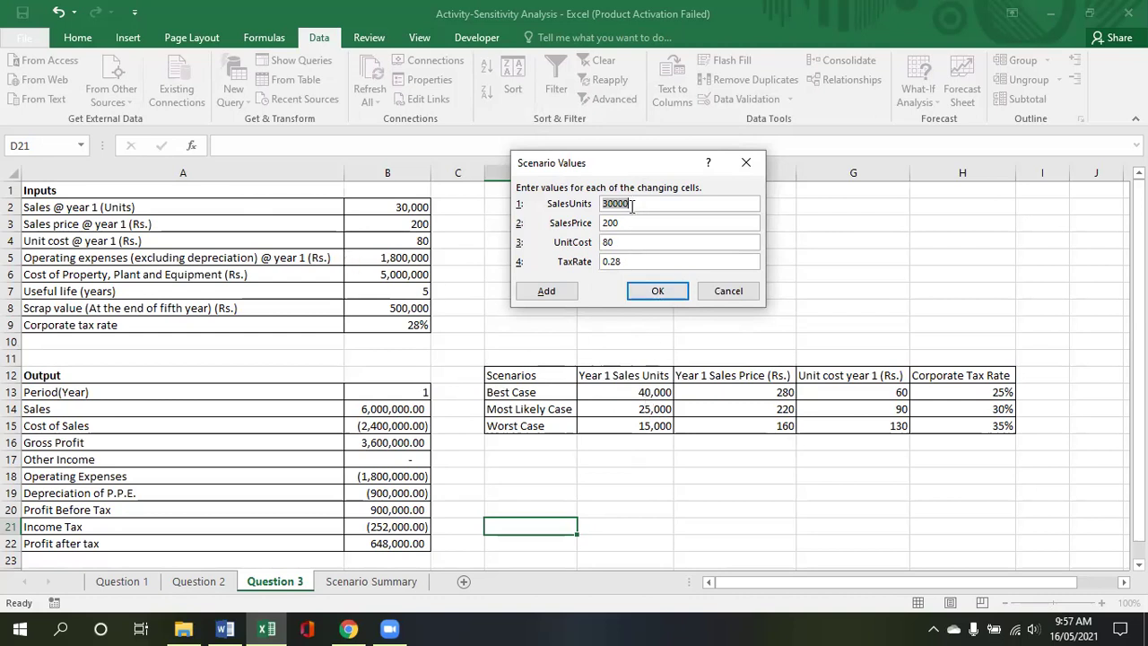
Step: Enter the Best Case values: SalesUnits 40000, SalesPrice 280, UnitCost 60 and TaxRate 25%, and continue to another scenario
{"action": "type", "text": "40000"}
{"action": "key", "text": "BackSpace"}
{"action": "type", "text": "8"}
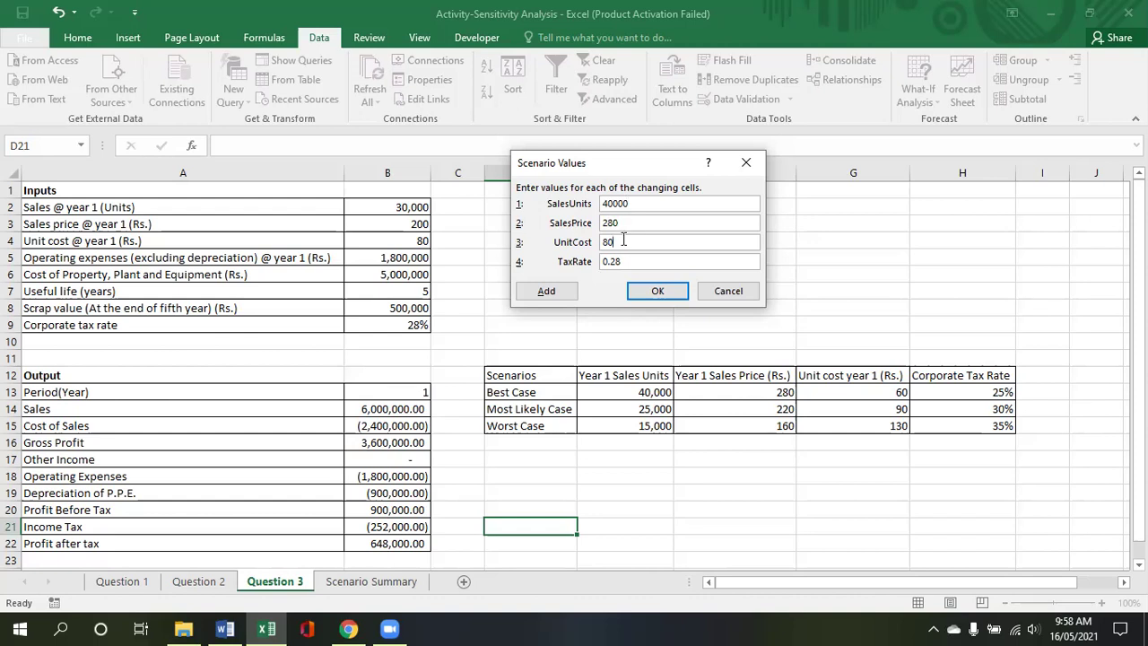
{"action": "key", "text": "Left"}
{"action": "key", "text": "BackSpace"}
{"action": "key", "text": "BackSpace"}
{"action": "type", "text": "5"}
{"action": "left_click", "coordinate": [572, 288]}
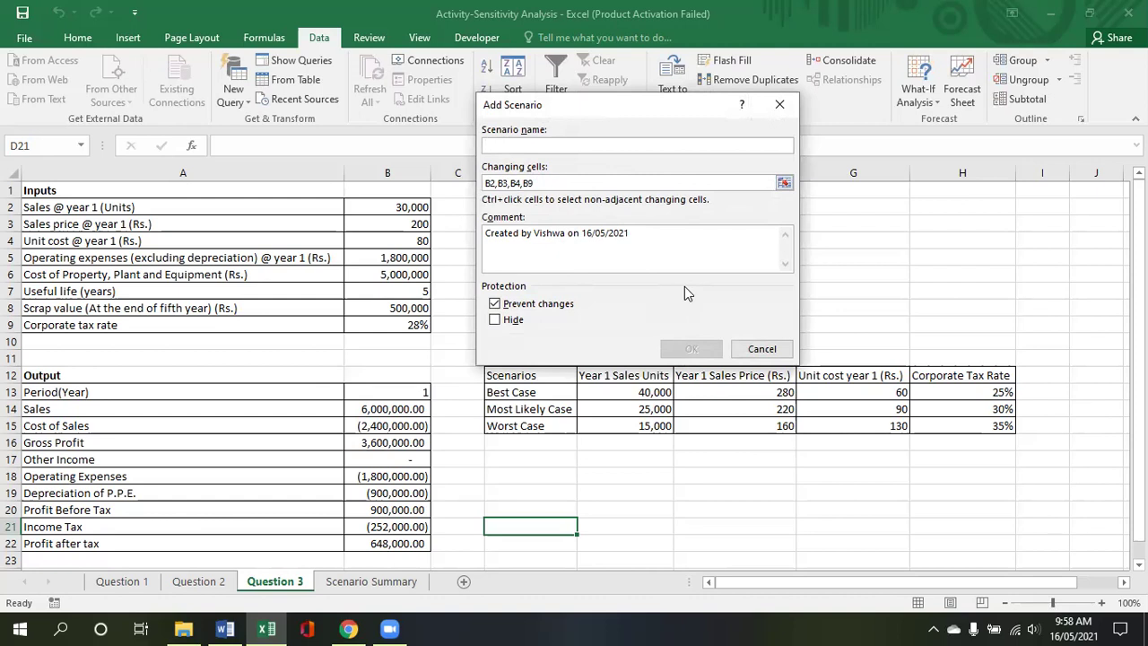
Step: Create the Most Likely Case scenario with SalesUnits 25000, SalesPrice 220, UnitCost 90 and TaxRate 30%, and continue to another scenario
{"action": "type", "text": "Most Likely Case"}
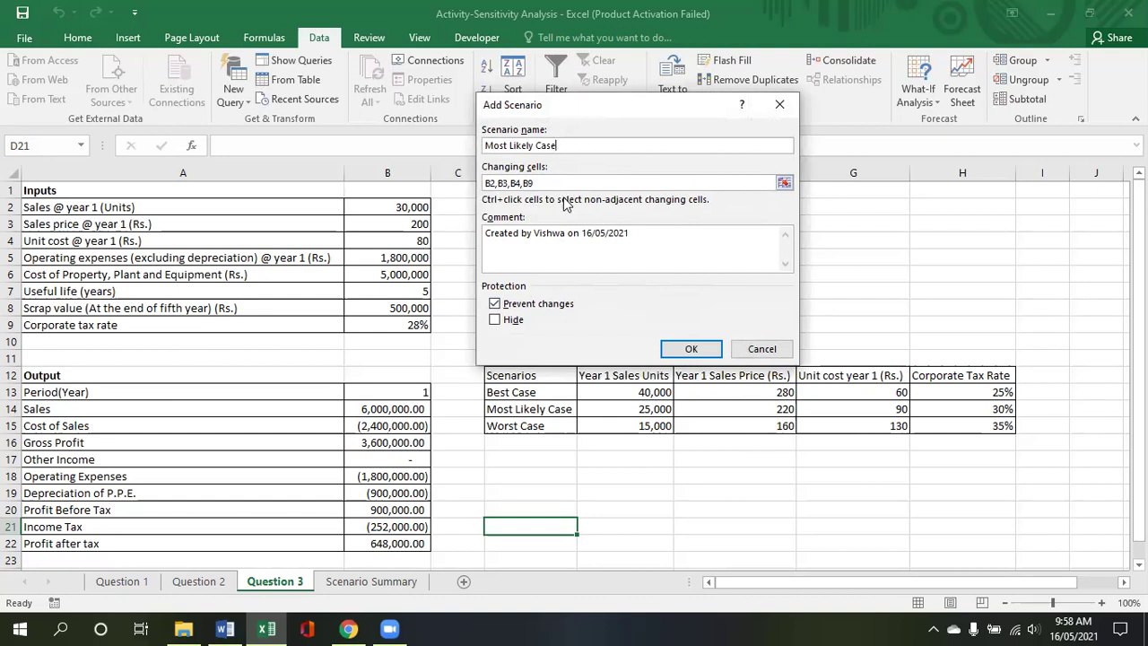
{"action": "left_click", "coordinate": [695, 349]}
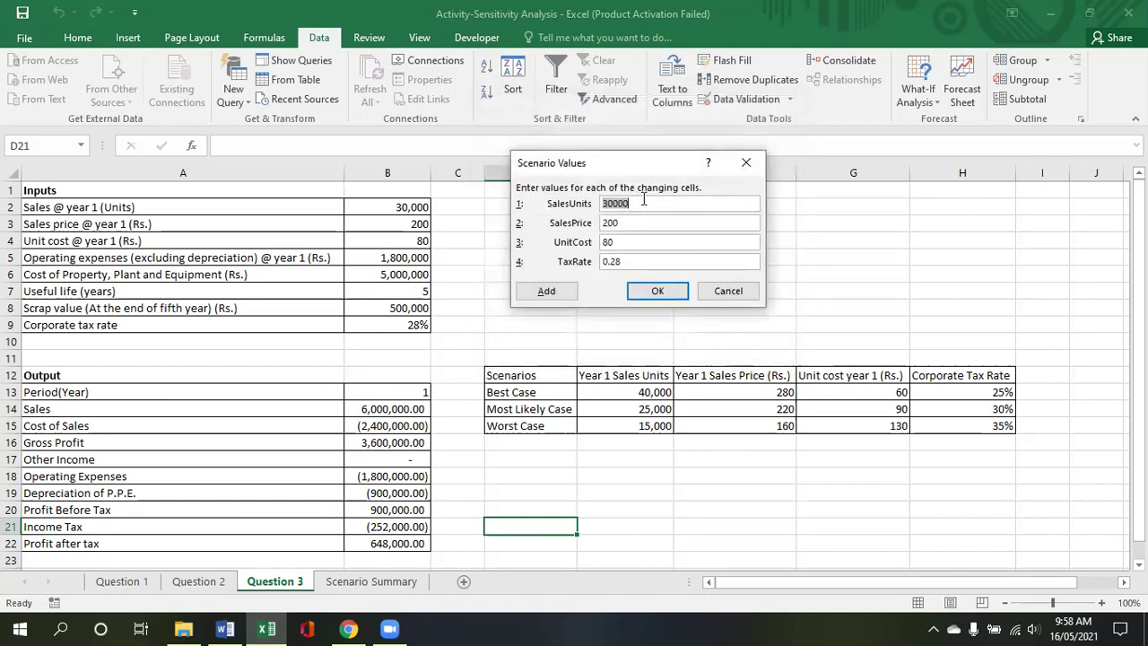
{"action": "type", "text": "25000"}
{"action": "double_click", "coordinate": [624, 222]}
{"action": "type", "text": "22"}
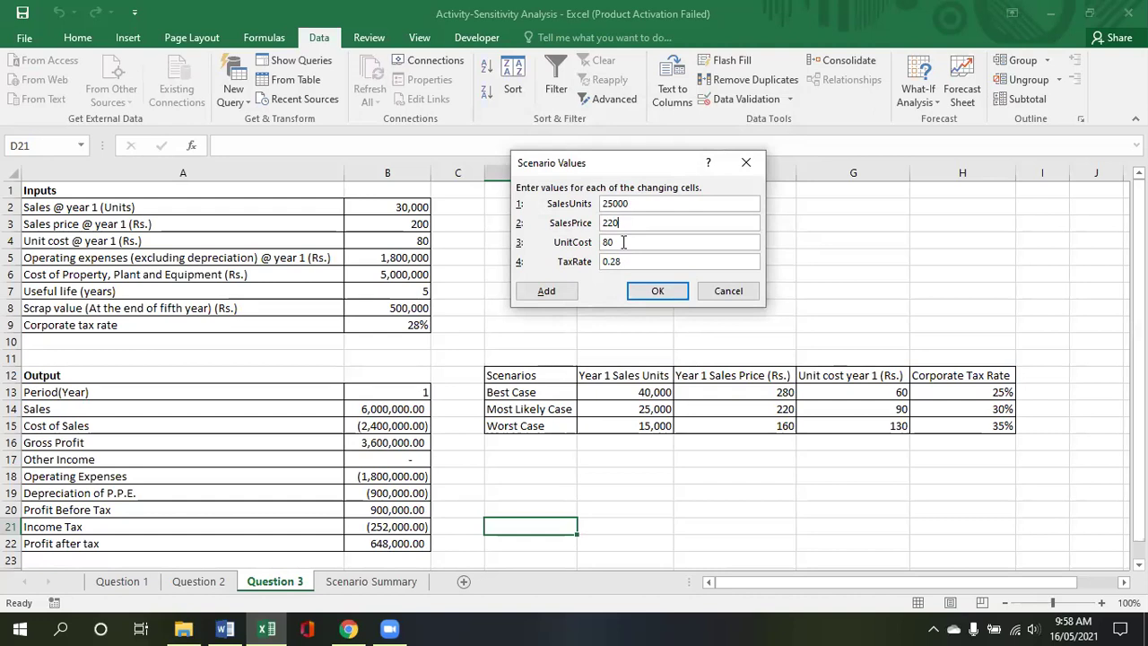
{"action": "key", "text": "BackSpace"}
{"action": "key", "text": "BackSpace"}
{"action": "type", "text": "90"}
{"action": "key", "text": "BackSpace"}
{"action": "key", "text": "BackSpace"}
{"action": "left_click", "coordinate": [547, 292]}
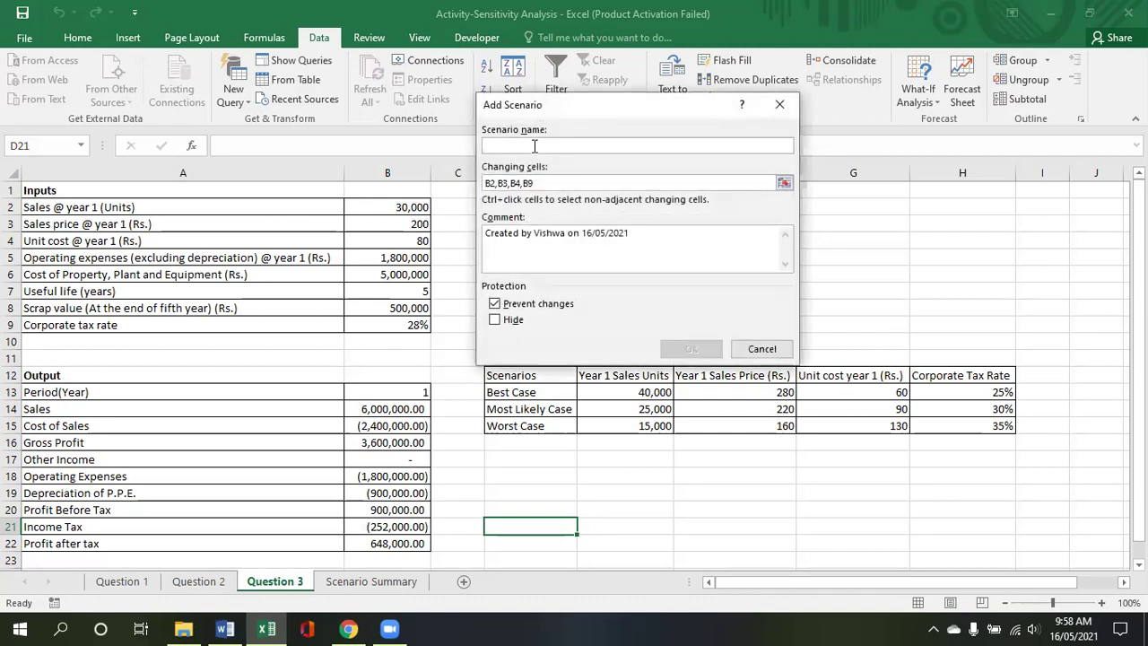
Step: Create the Worst Case scenario with SalesUnits 15000, SalesPrice 160, UnitCost 130 and TaxRate 35%
{"action": "type", "text": "Wo"}
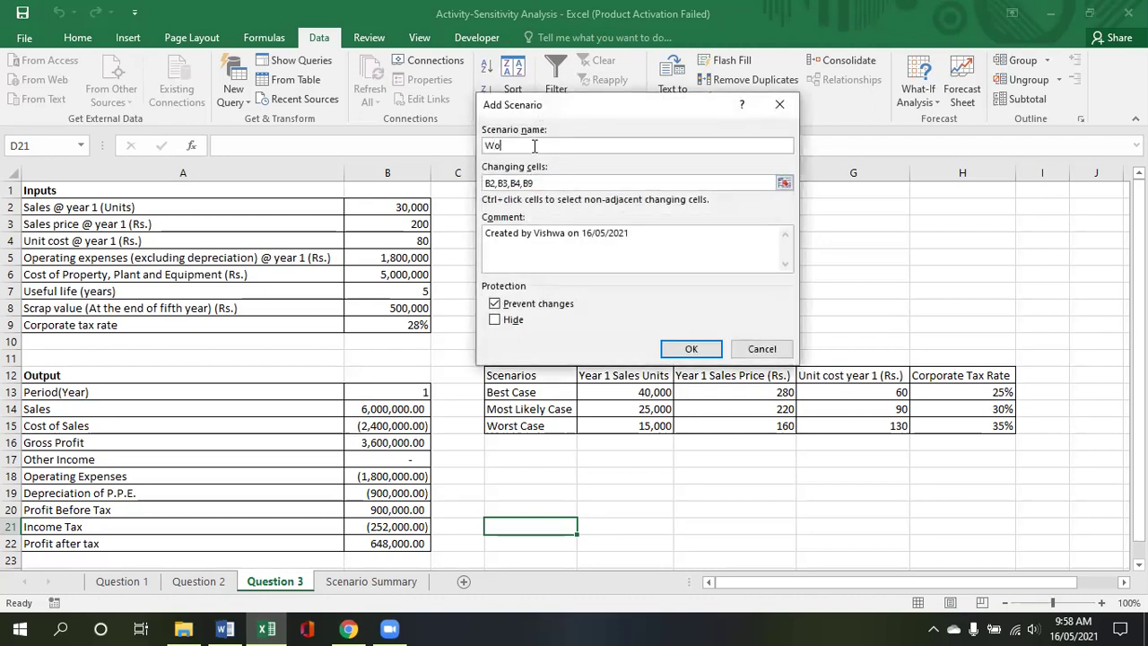
{"action": "type", "text": "rst Case"}
{"action": "left_click", "coordinate": [692, 349]}
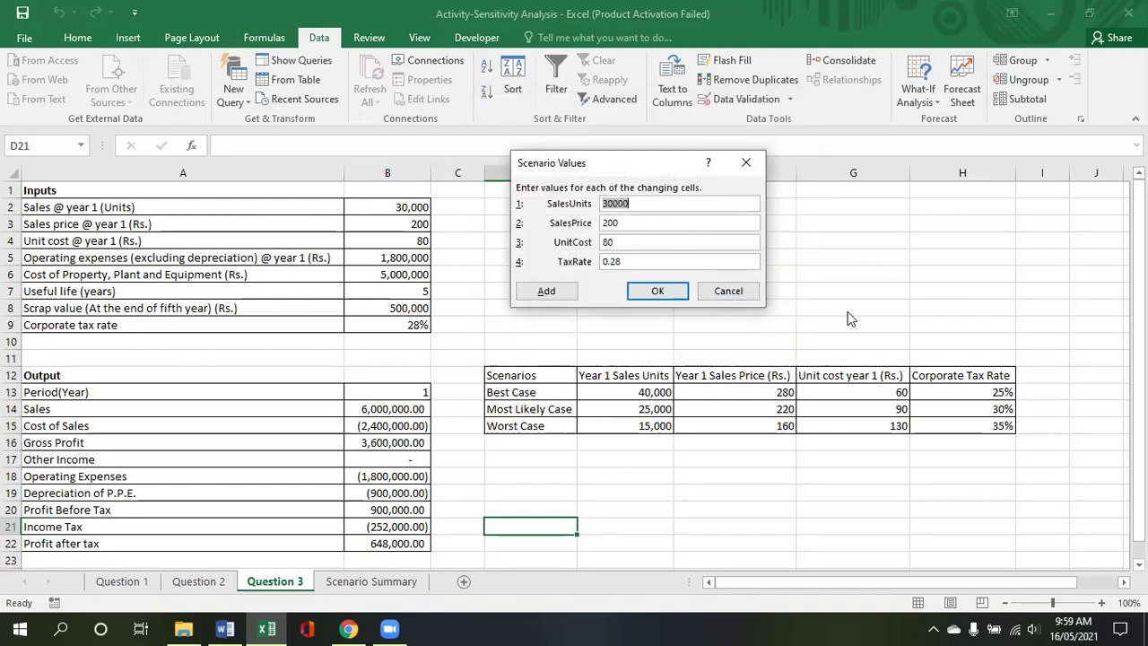
{"action": "type", "text": "15000"}
{"action": "key", "text": "BackSpace"}
{"action": "key", "text": "BackSpace"}
{"action": "type", "text": "160"}
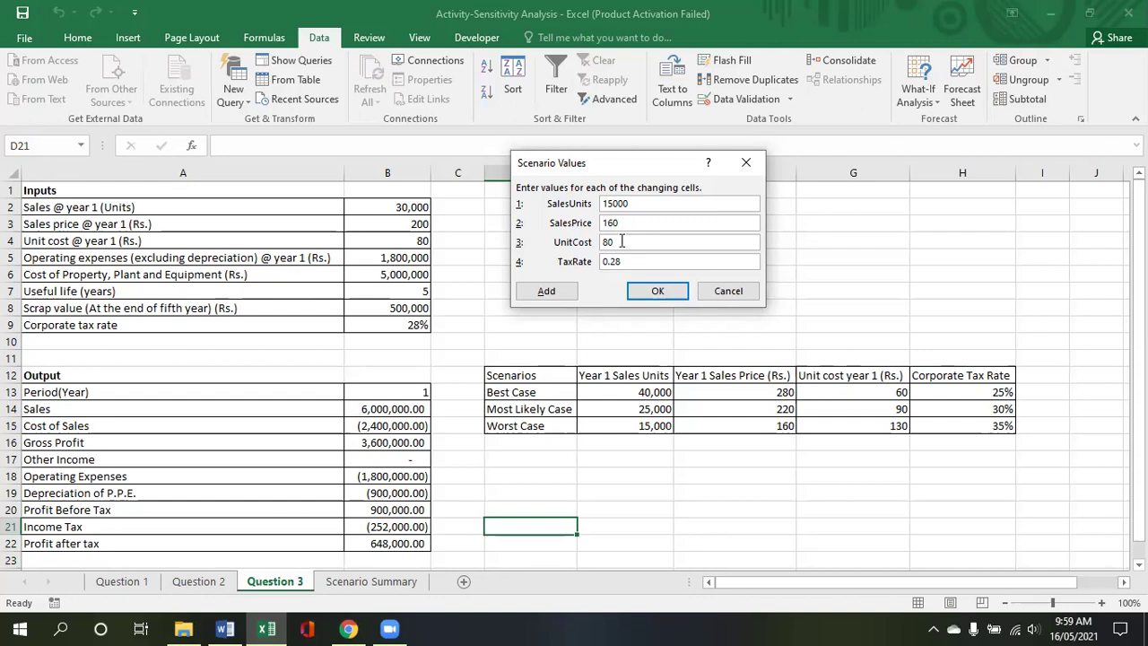
{"action": "key", "text": "BackSpace"}
{"action": "key", "text": "BackSpace"}
{"action": "type", "text": "1335"}
{"action": "left_click", "coordinate": [661, 288]}
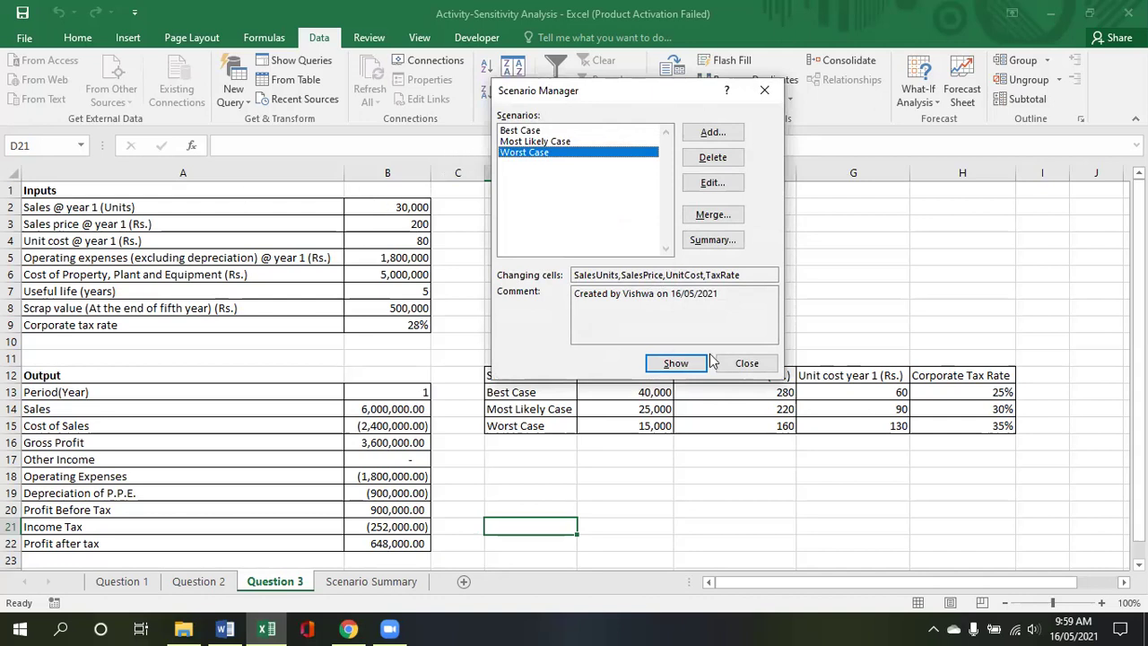
Step: Generate a Scenario summary report using the Profit after tax cell B22 as the result cell
{"action": "left_click", "coordinate": [737, 241]}
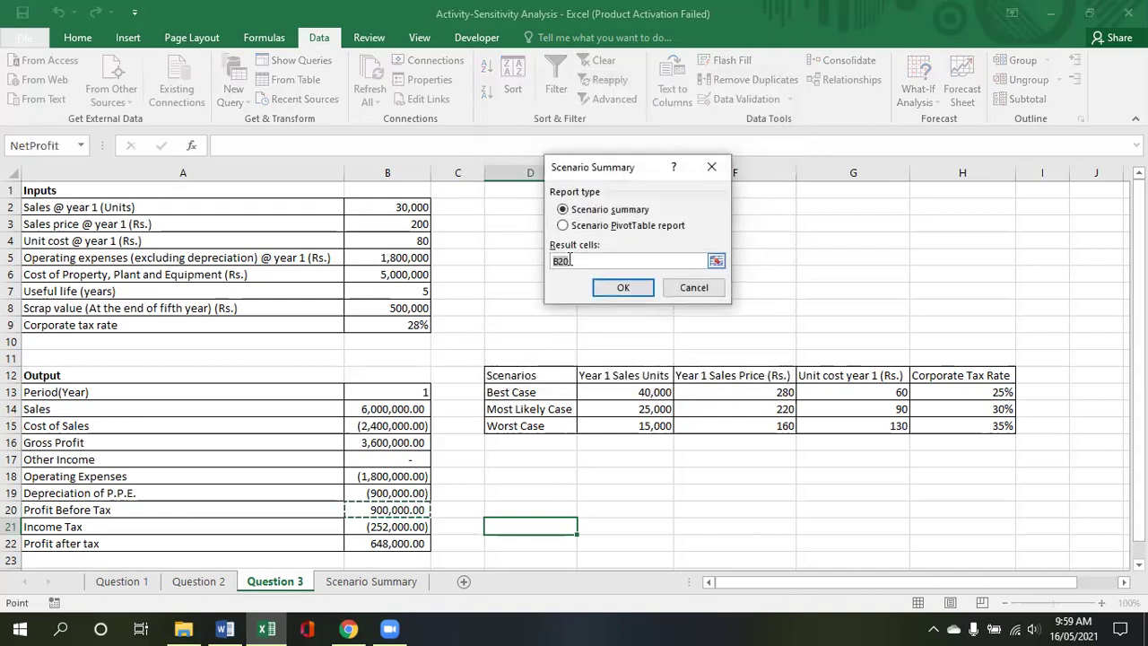
{"action": "scroll", "coordinate": [364, 527], "scroll_direction": "down", "scroll_amount": 1}
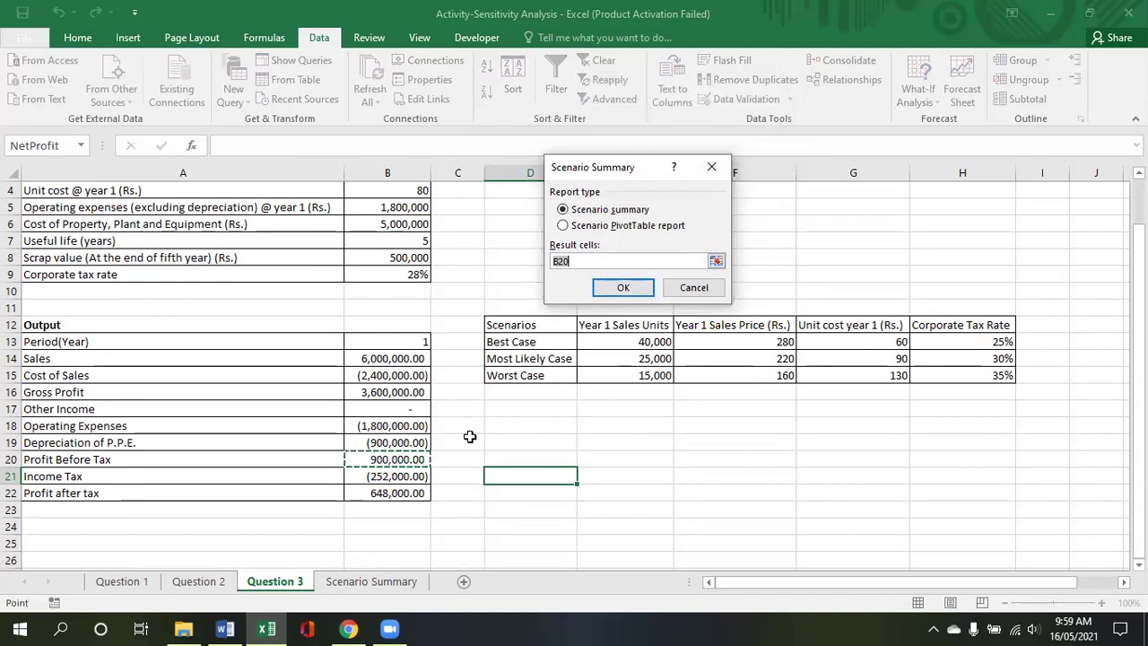
{"action": "left_click", "coordinate": [414, 494]}
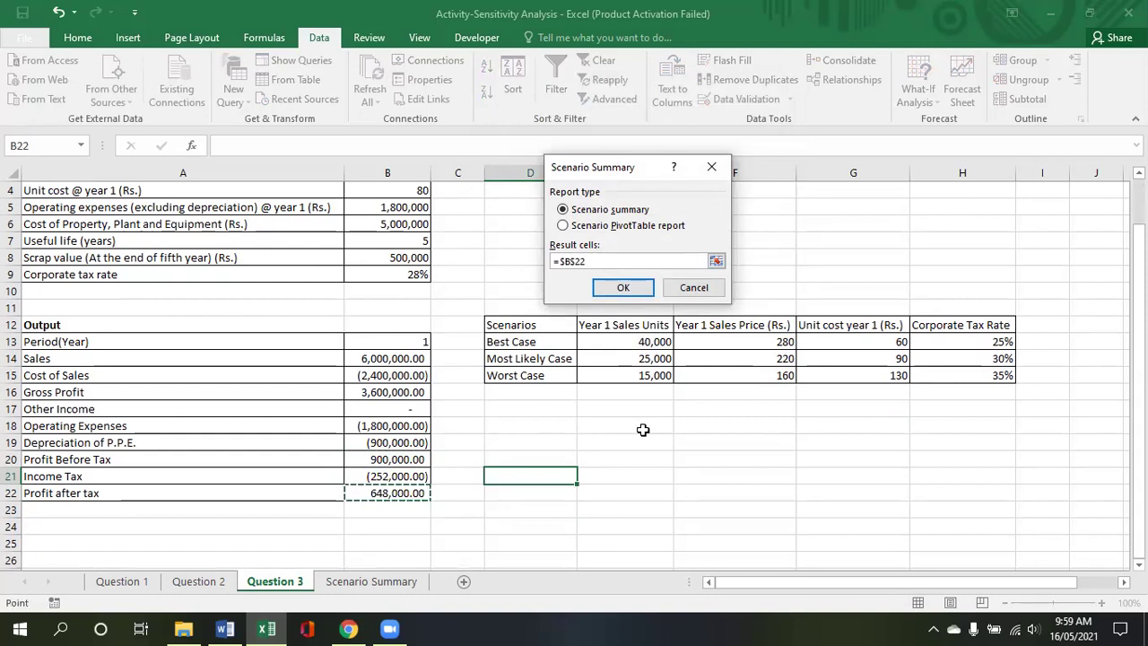
{"action": "left_click", "coordinate": [632, 291]}
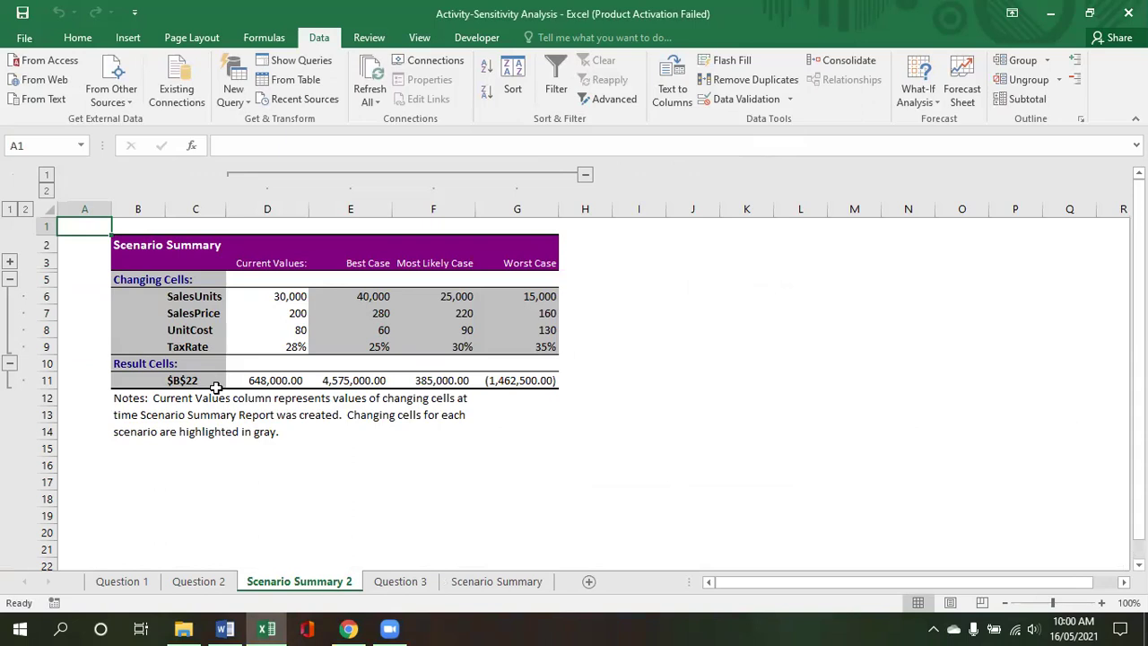
{"action": "scroll", "coordinate": [217, 386], "scroll_direction": "up", "scroll_amount": 1, "text": "ctrl"}
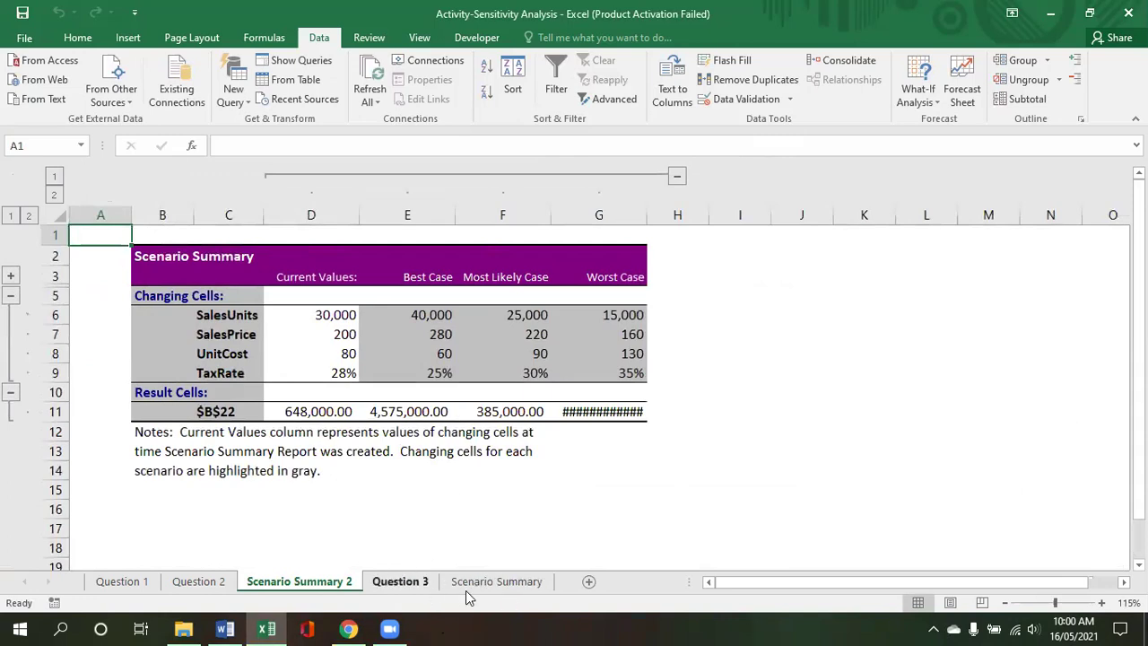
Step: Name the Profit after tax value cell B22 on the Question 3 sheet Profit_After_Tax
{"action": "left_click", "coordinate": [415, 590]}
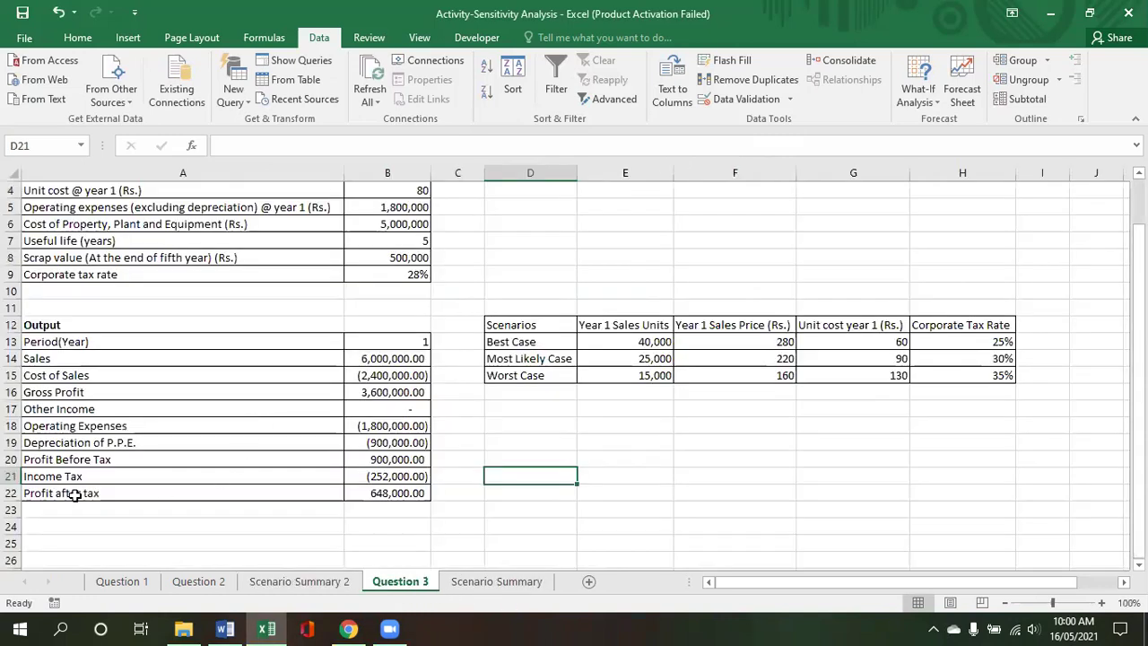
{"action": "left_click", "coordinate": [74, 493]}
{"action": "left_click", "coordinate": [393, 493]}
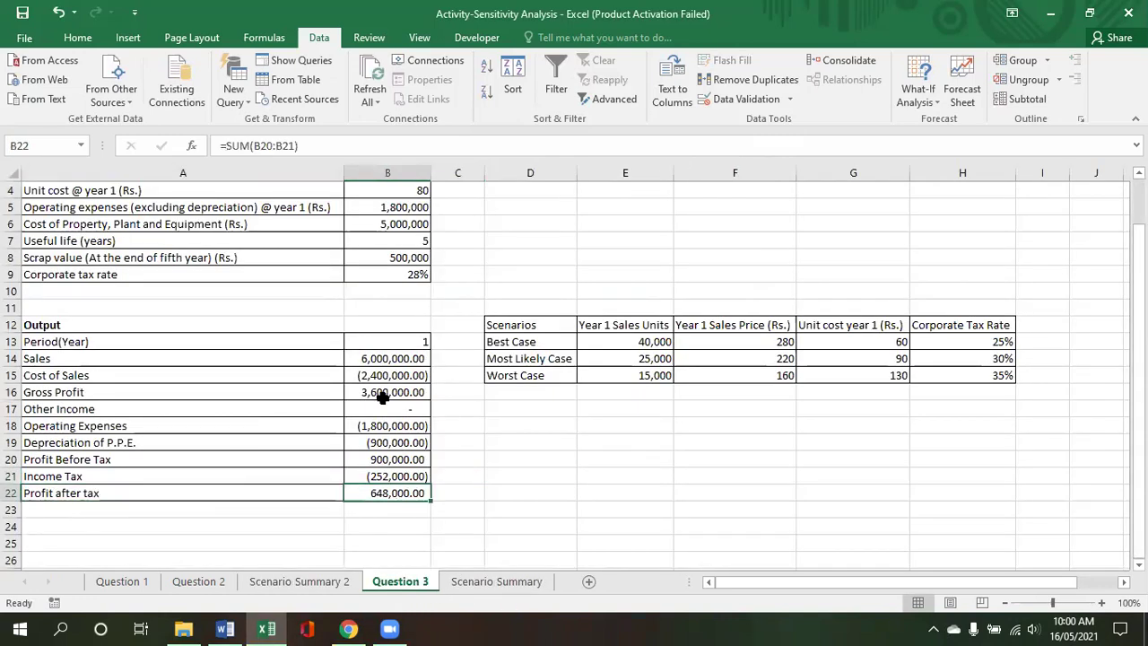
{"action": "left_click", "coordinate": [52, 150]}
{"action": "type", "text": "Profit Afte"}
{"action": "key", "text": "BackSpace"}
{"action": "key", "text": "BackSpace"}
{"action": "key", "text": "BackSpace"}
{"action": "key", "text": "BackSpace"}
{"action": "key", "text": "BackSpace"}
{"action": "key", "text": "BackSpace"}
{"action": "type", "text": "t_After_Tax"}
{"action": "key", "text": "Return"}
Step: Delete the Scenario Summary 2 sheet permanently
{"action": "left_click", "coordinate": [321, 583]}
{"action": "right_click", "coordinate": [322, 583]}
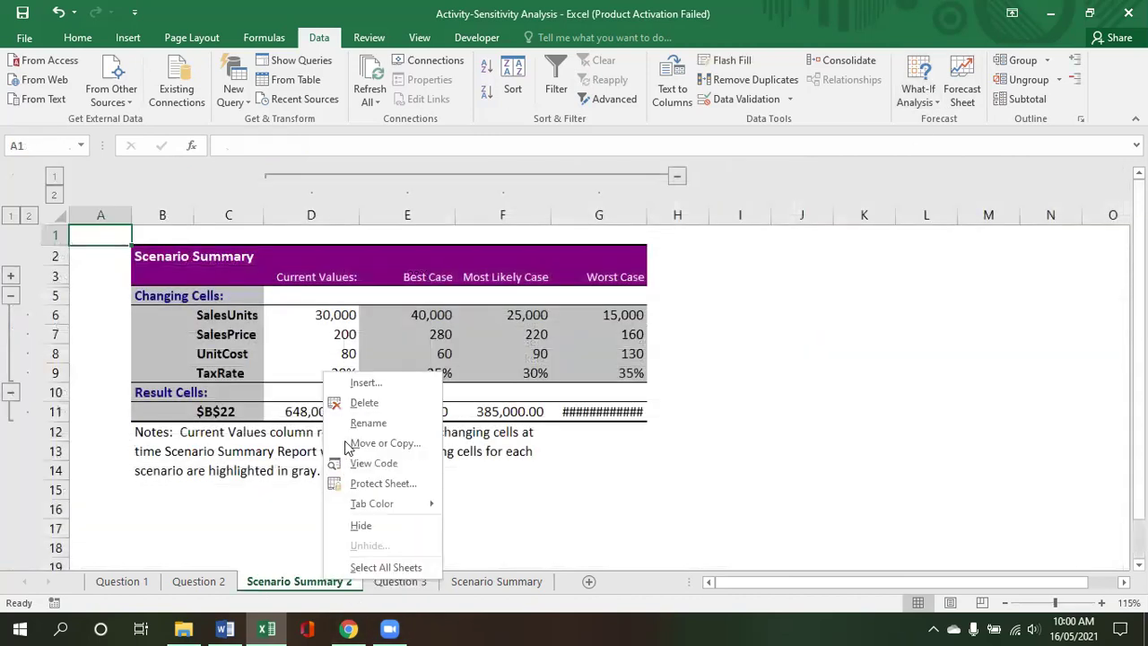
{"action": "left_click", "coordinate": [359, 402]}
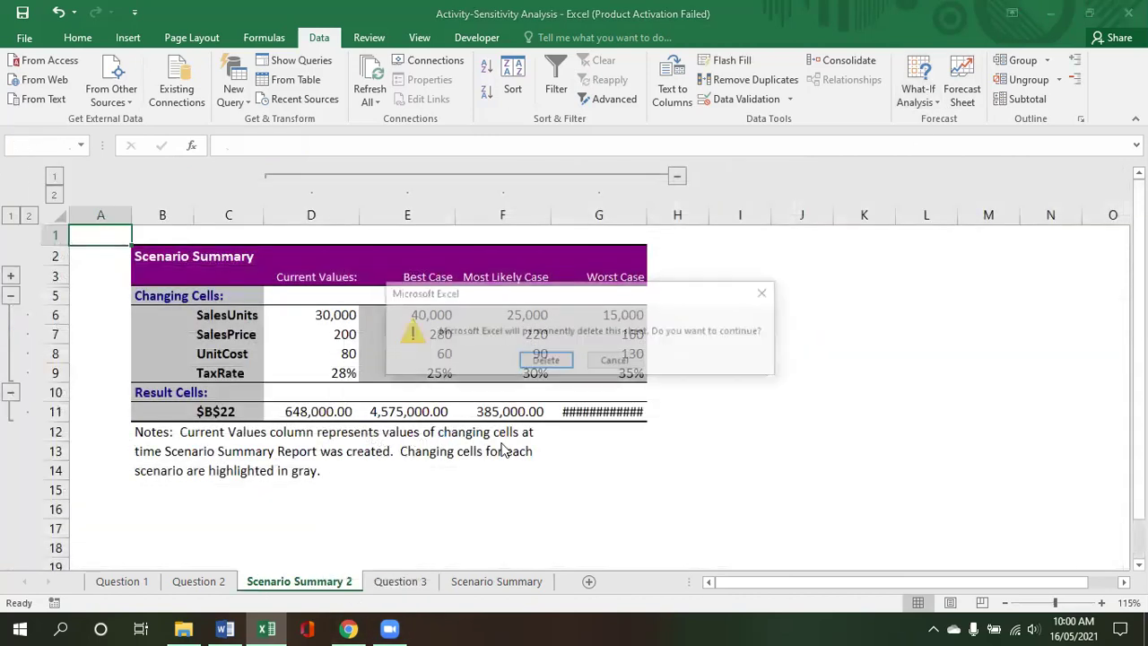
{"action": "left_click", "coordinate": [549, 361]}
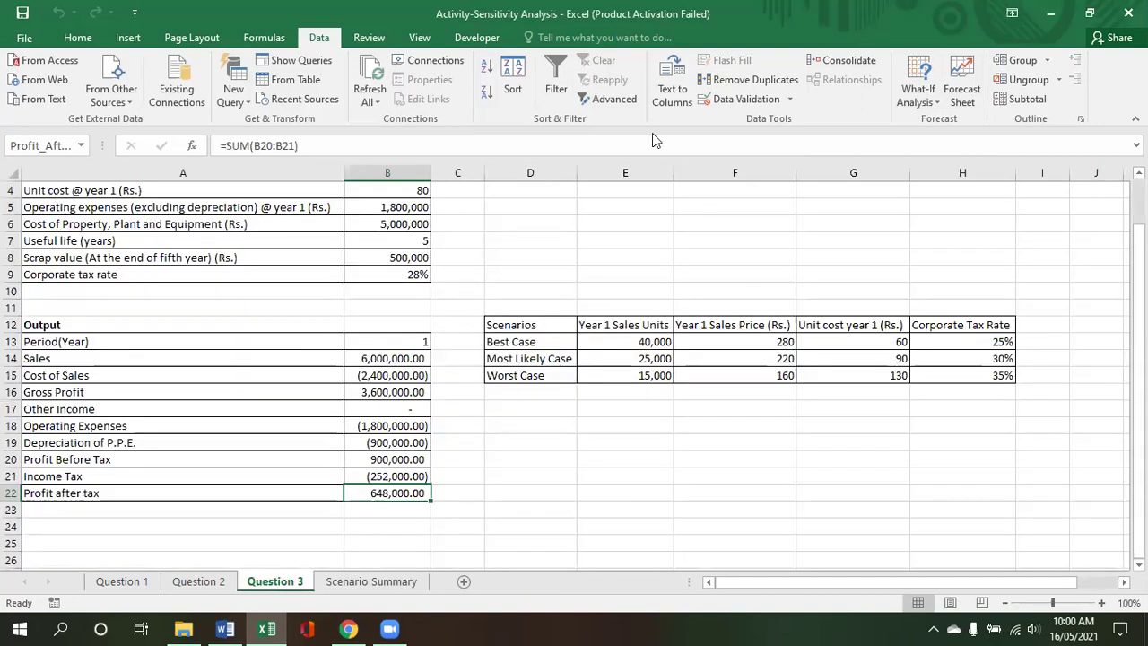
Step: Generate a new Scenario summary report from Question 3 with B22 as the result cell, and widen the report's Worst Case column G
{"action": "left_click", "coordinate": [925, 103]}
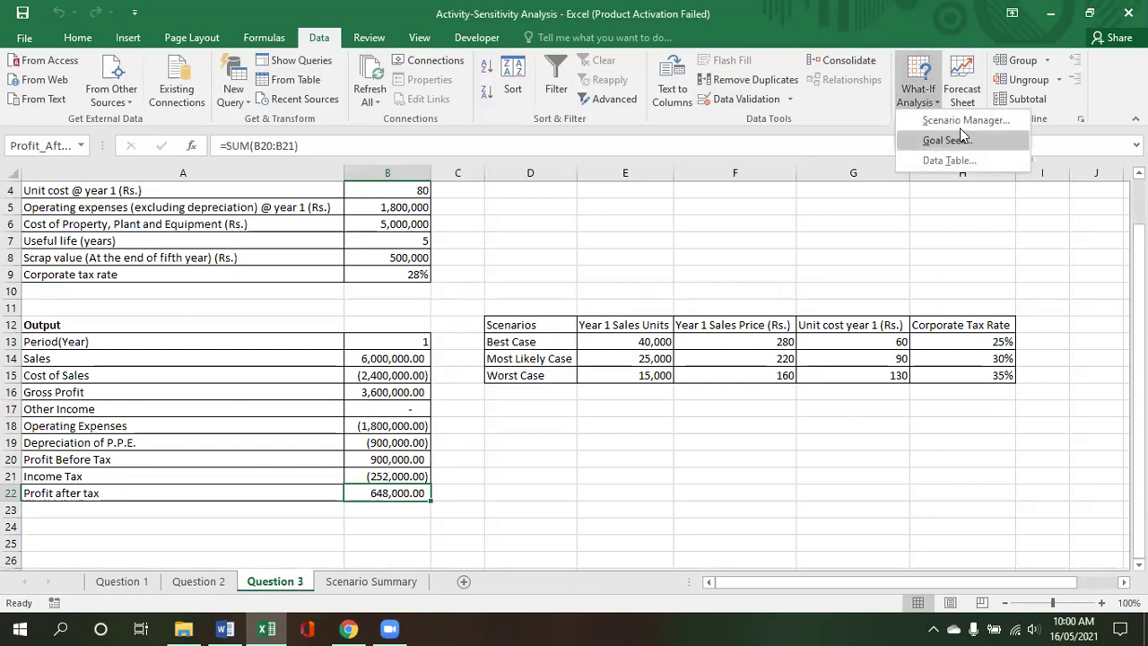
{"action": "left_click", "coordinate": [947, 120]}
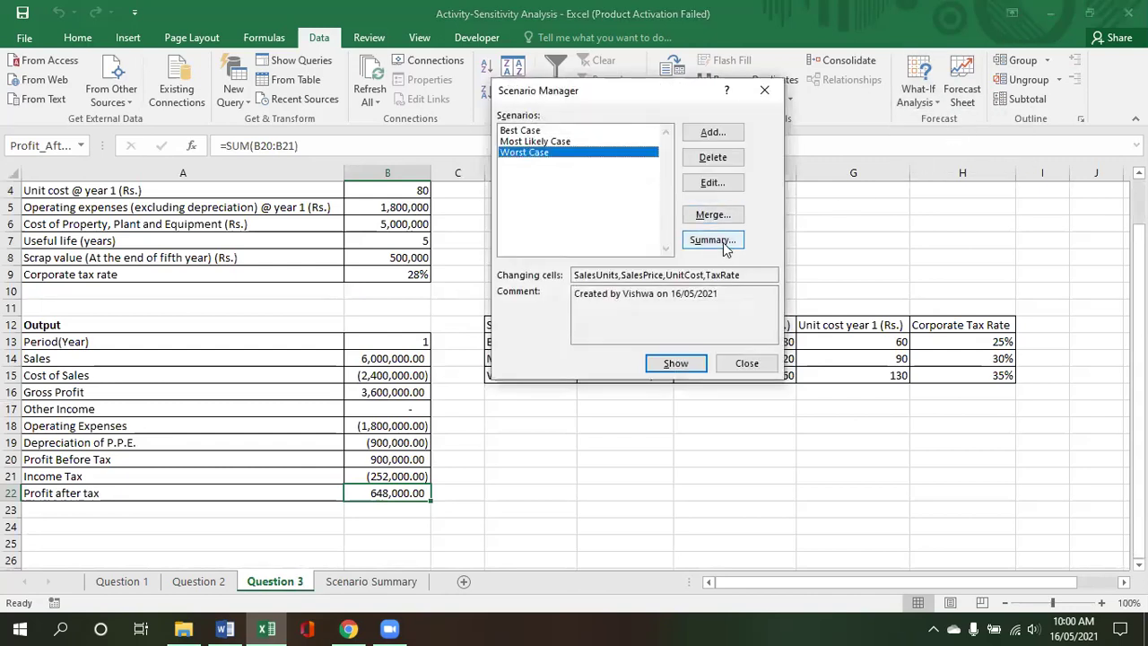
{"action": "left_click", "coordinate": [711, 240]}
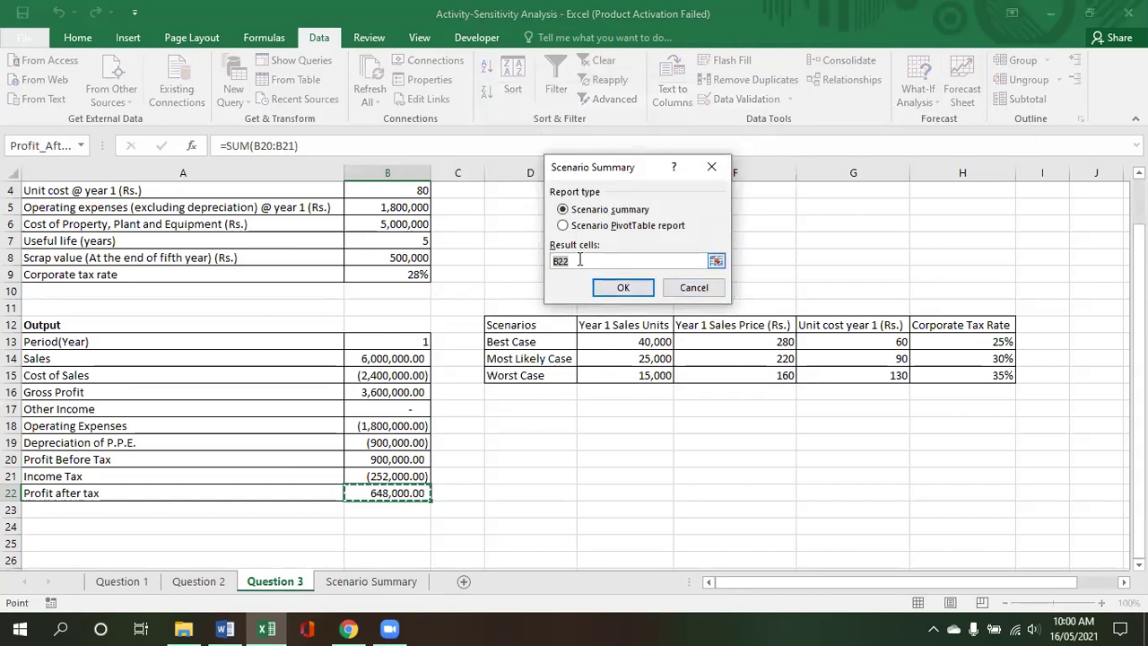
{"action": "left_click", "coordinate": [418, 492]}
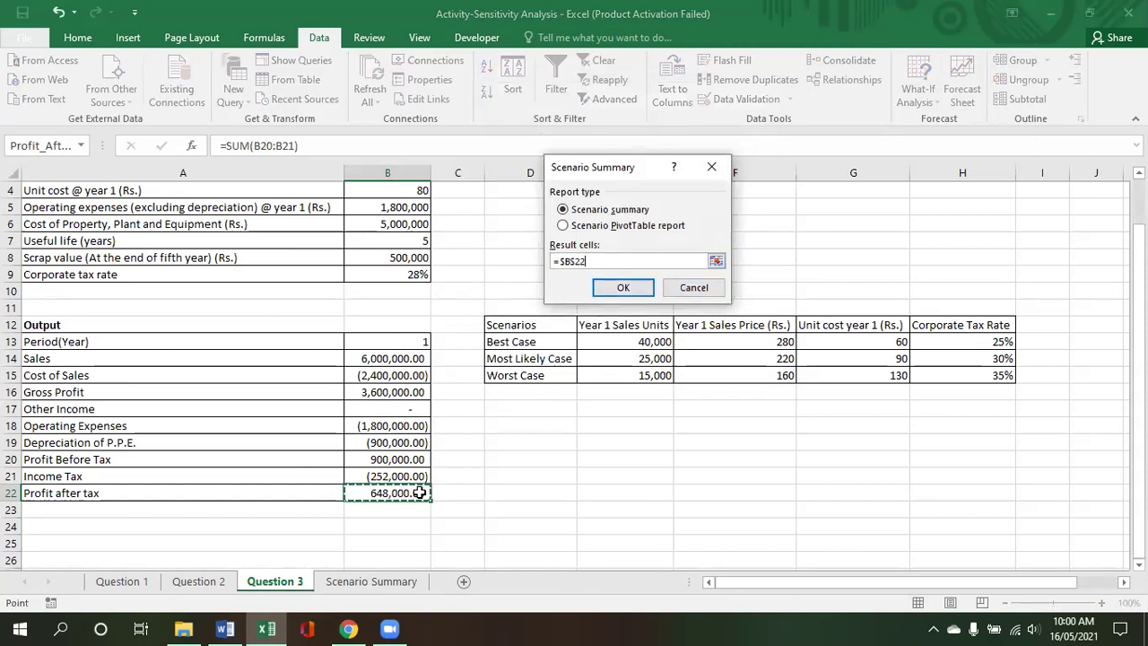
{"action": "left_click", "coordinate": [623, 287]}
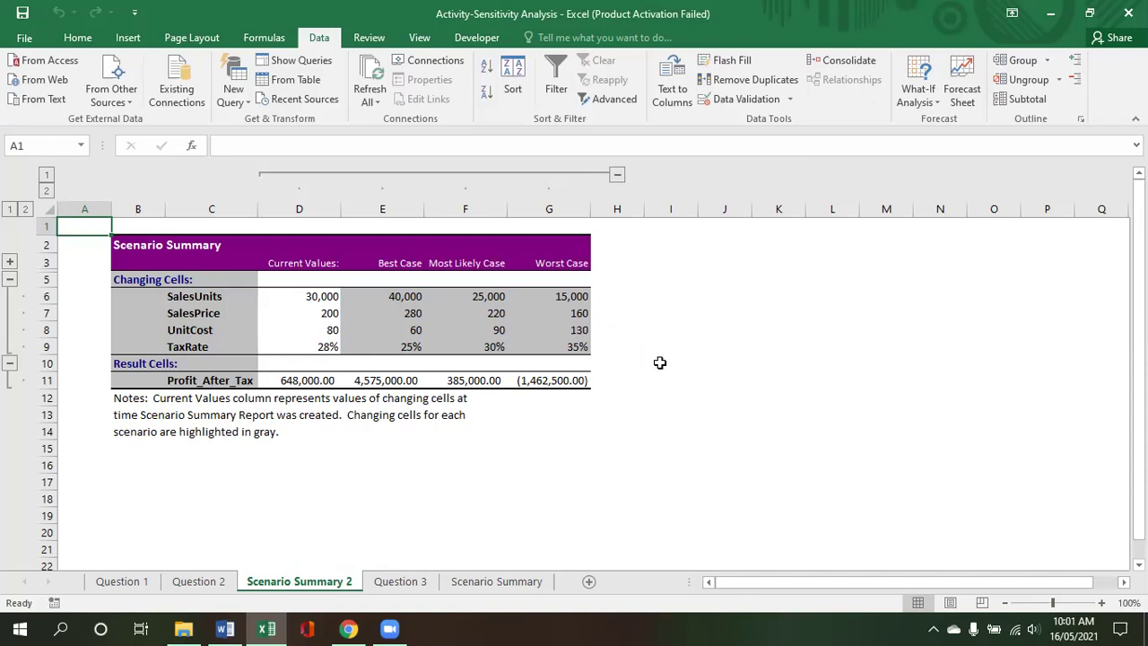
{"action": "scroll", "coordinate": [659, 363], "scroll_direction": "up", "scroll_amount": 2, "text": "ctrl"}
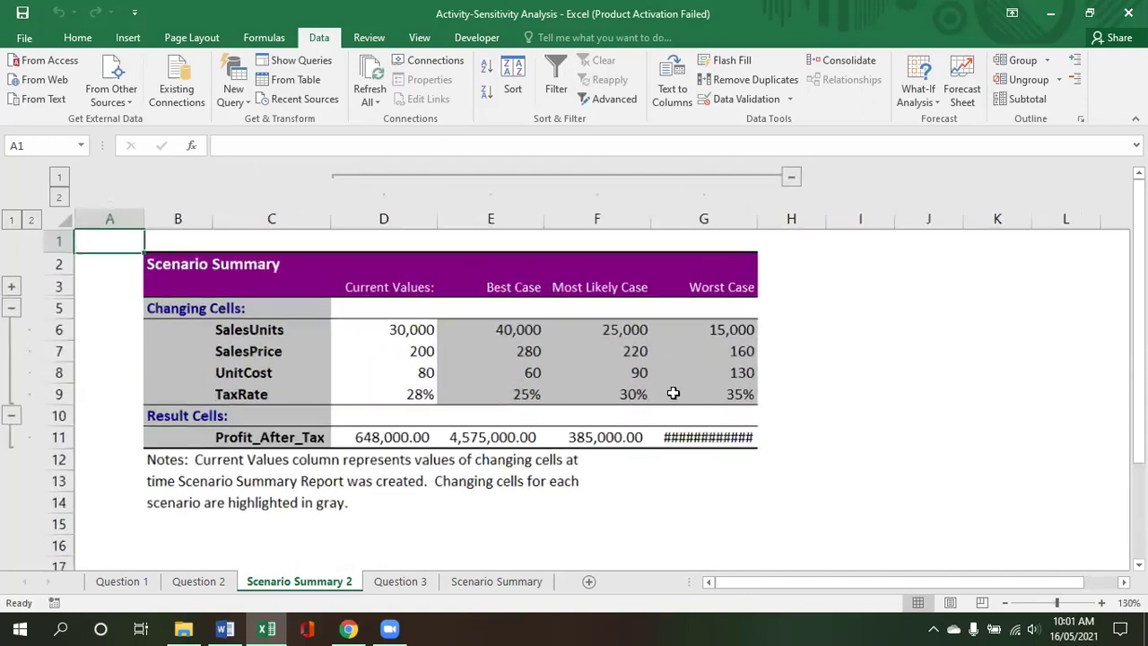
{"action": "double_click", "coordinate": [771, 218]}
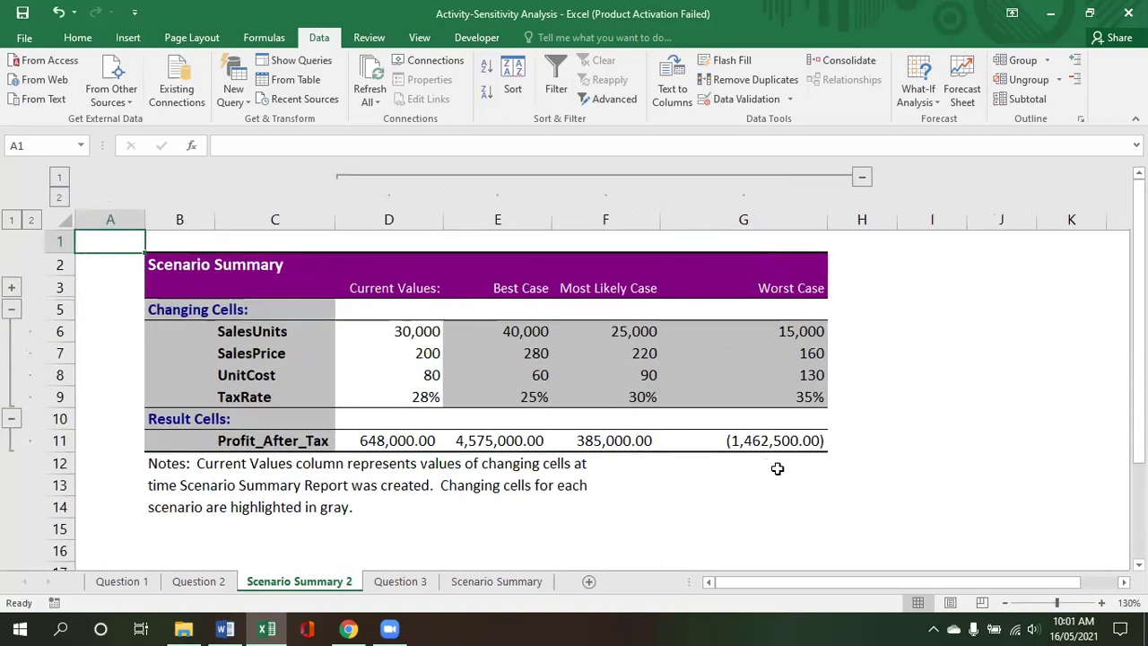